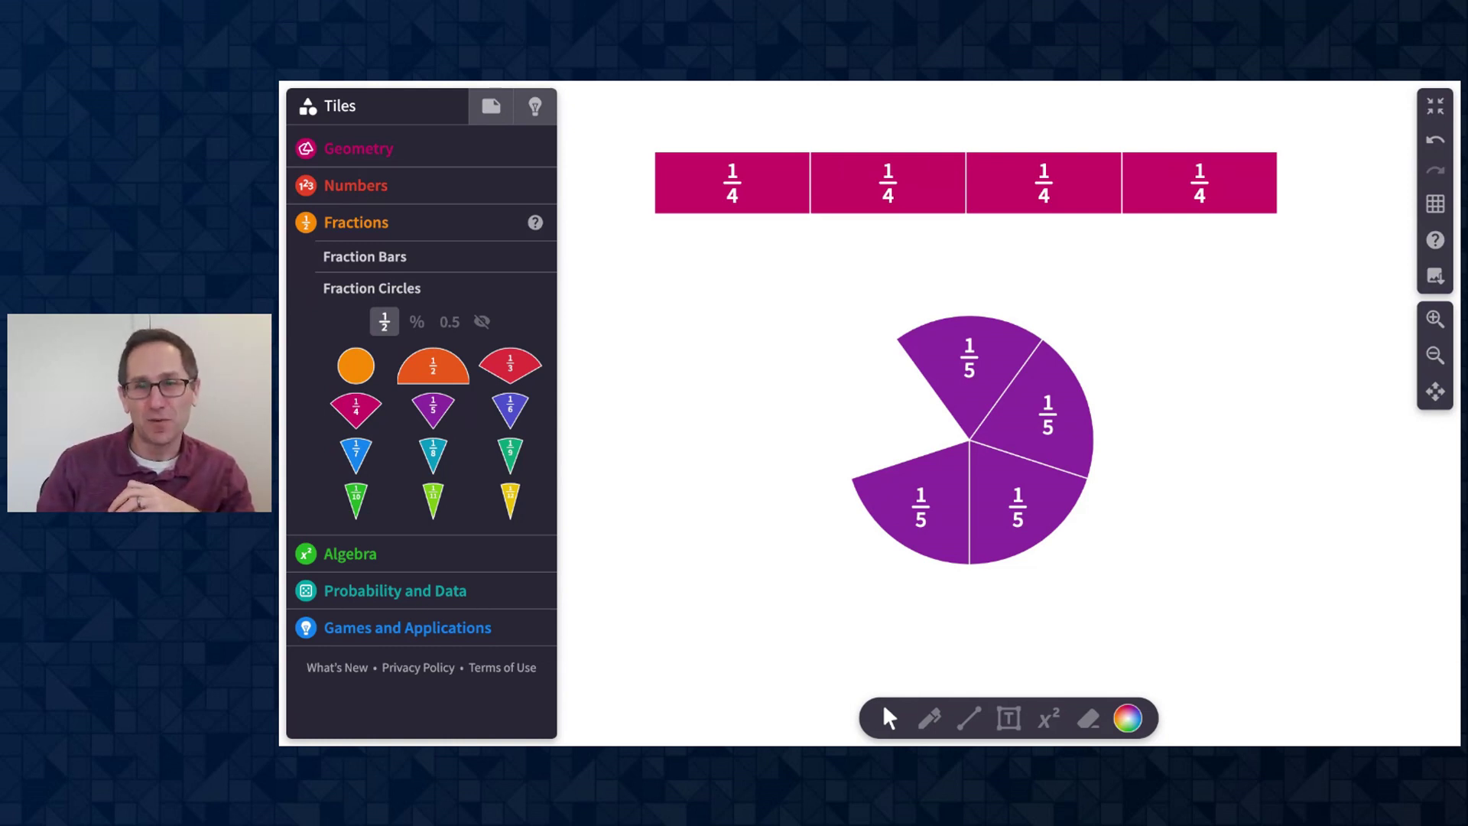
- Shorten the fourths fraction bar to three parts and shade only two of them
scroll(982, 365, left, 1)
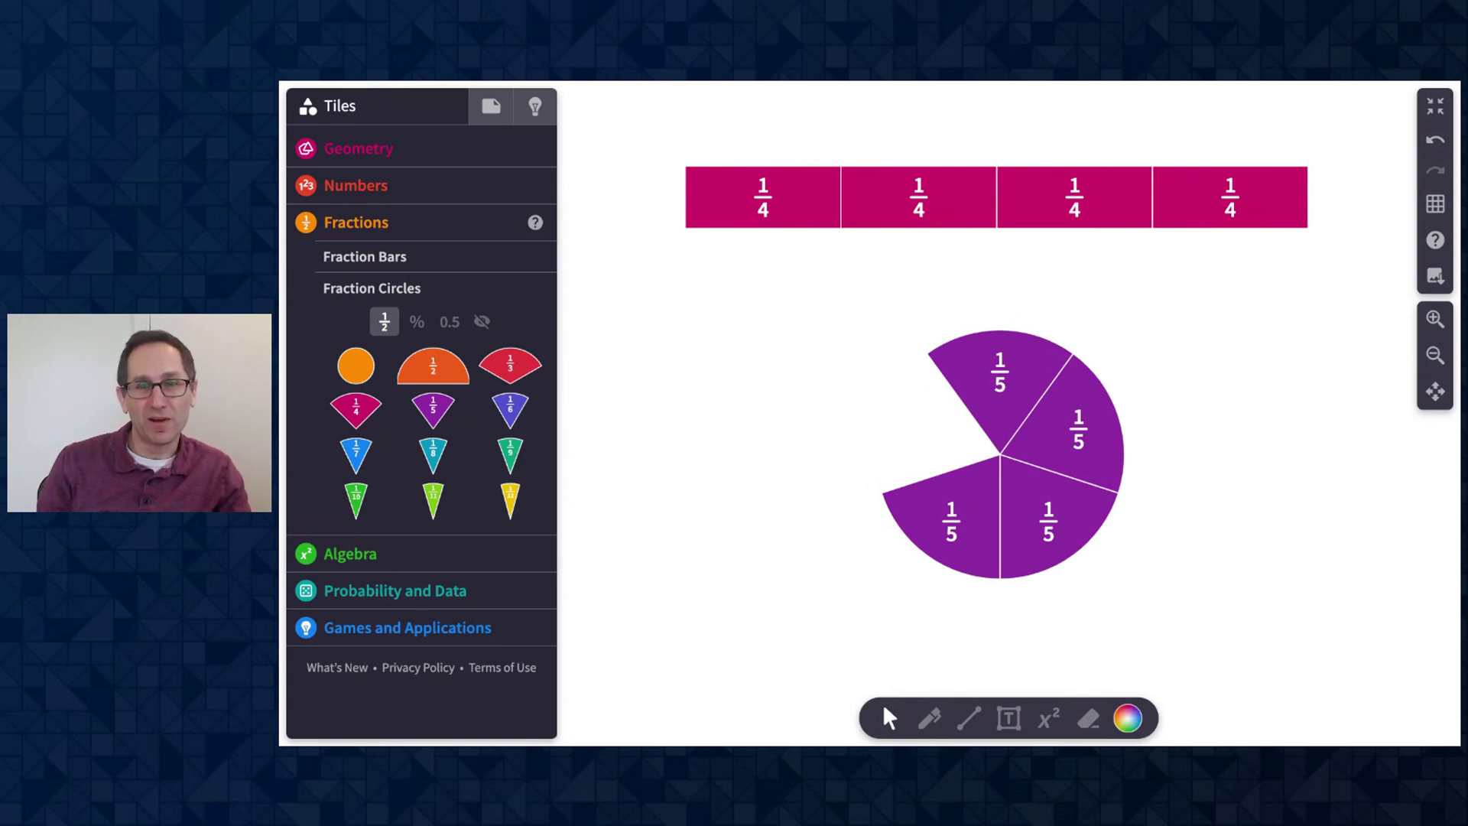
click(791, 207)
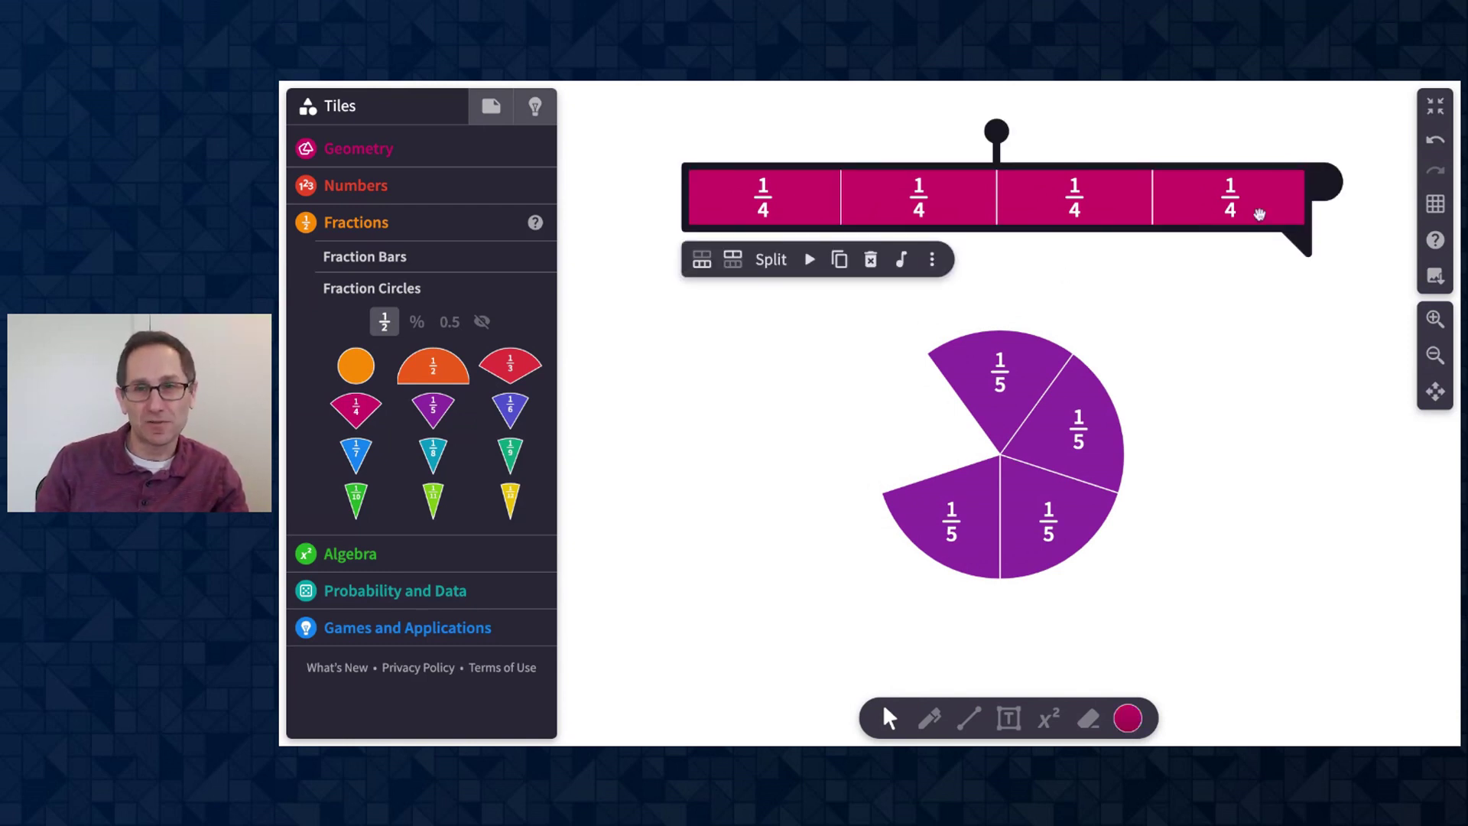
drag(1321, 183, 1321, 183)
drag(994, 204, 1041, 207)
click(1191, 240)
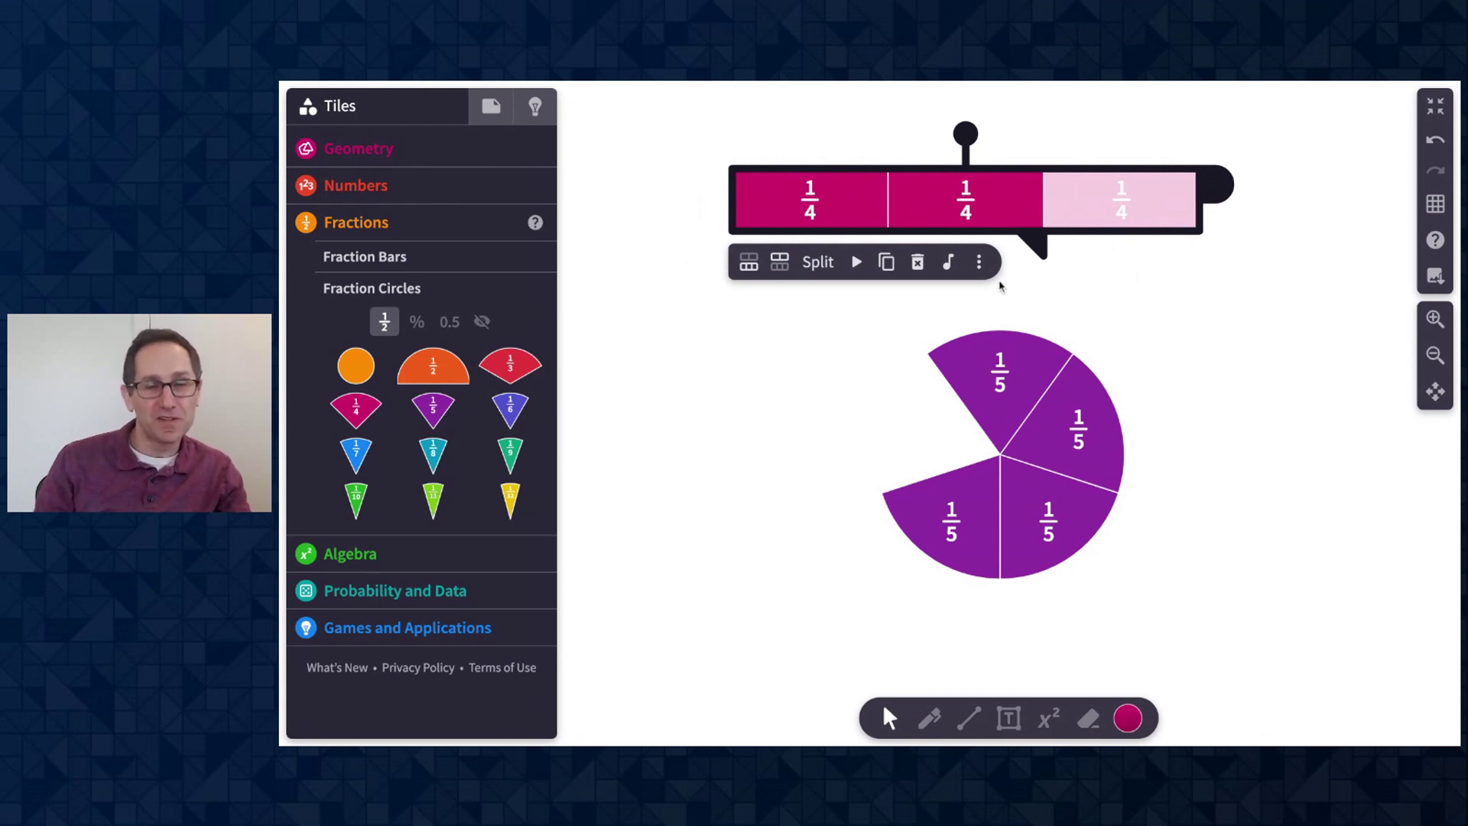
- Turn off unit fractions for the partly shaded fourths bar
click(980, 263)
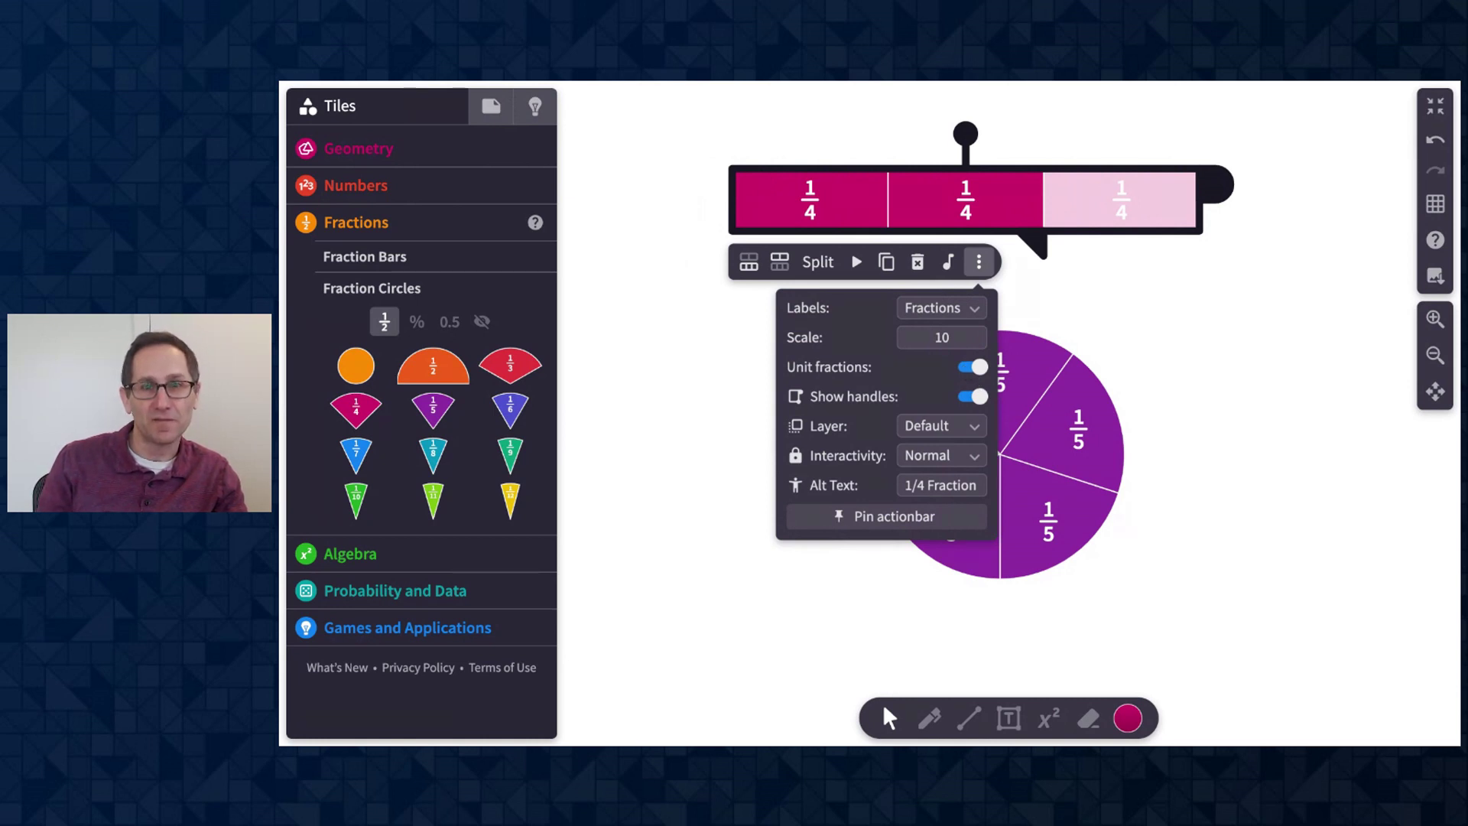
click(973, 367)
click(1198, 327)
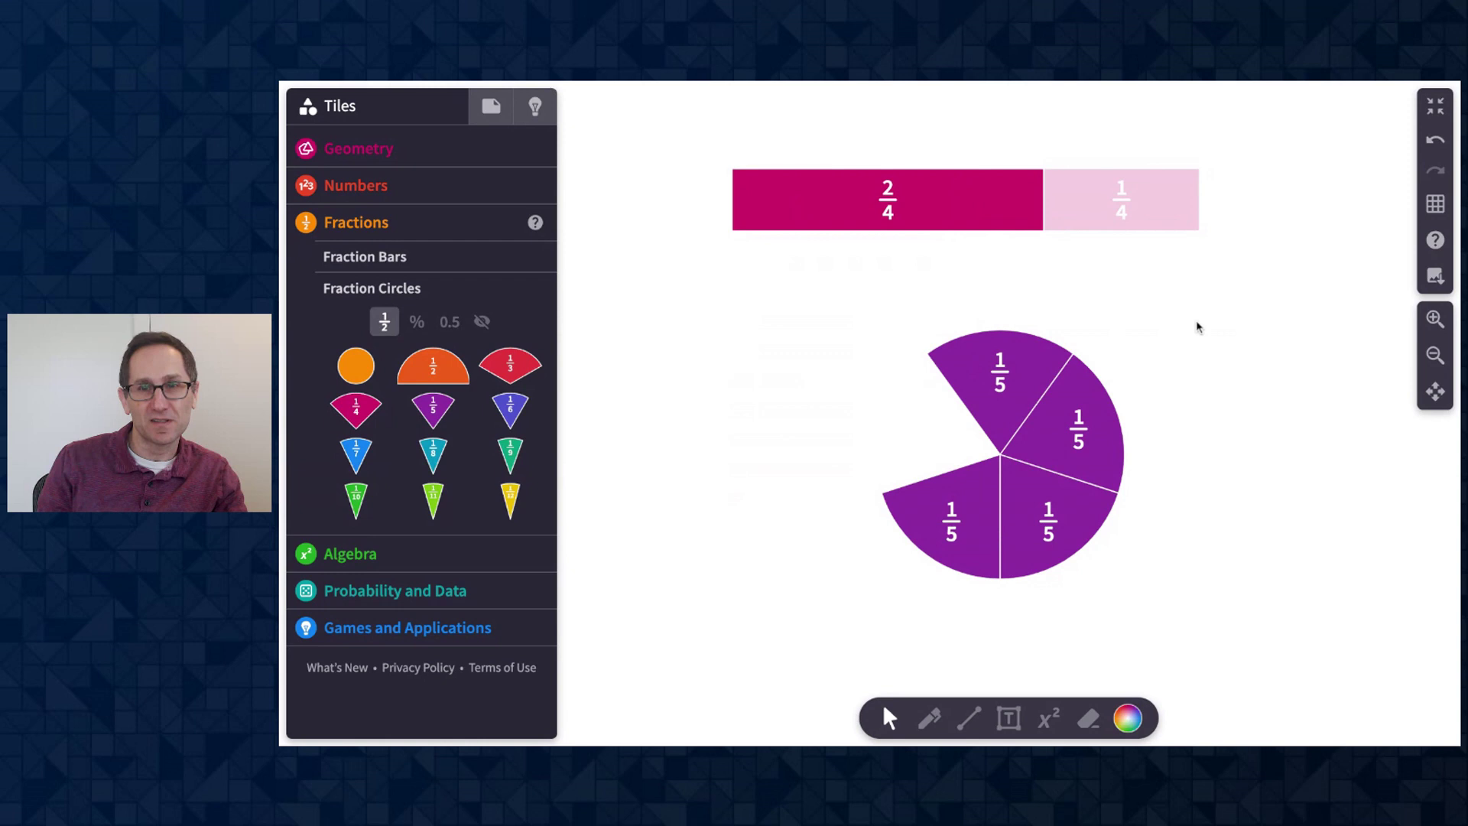
- Shade the bar's remaining fourth and extend the bar to a full 4/4
click(1077, 221)
drag(1037, 260, 1203, 277)
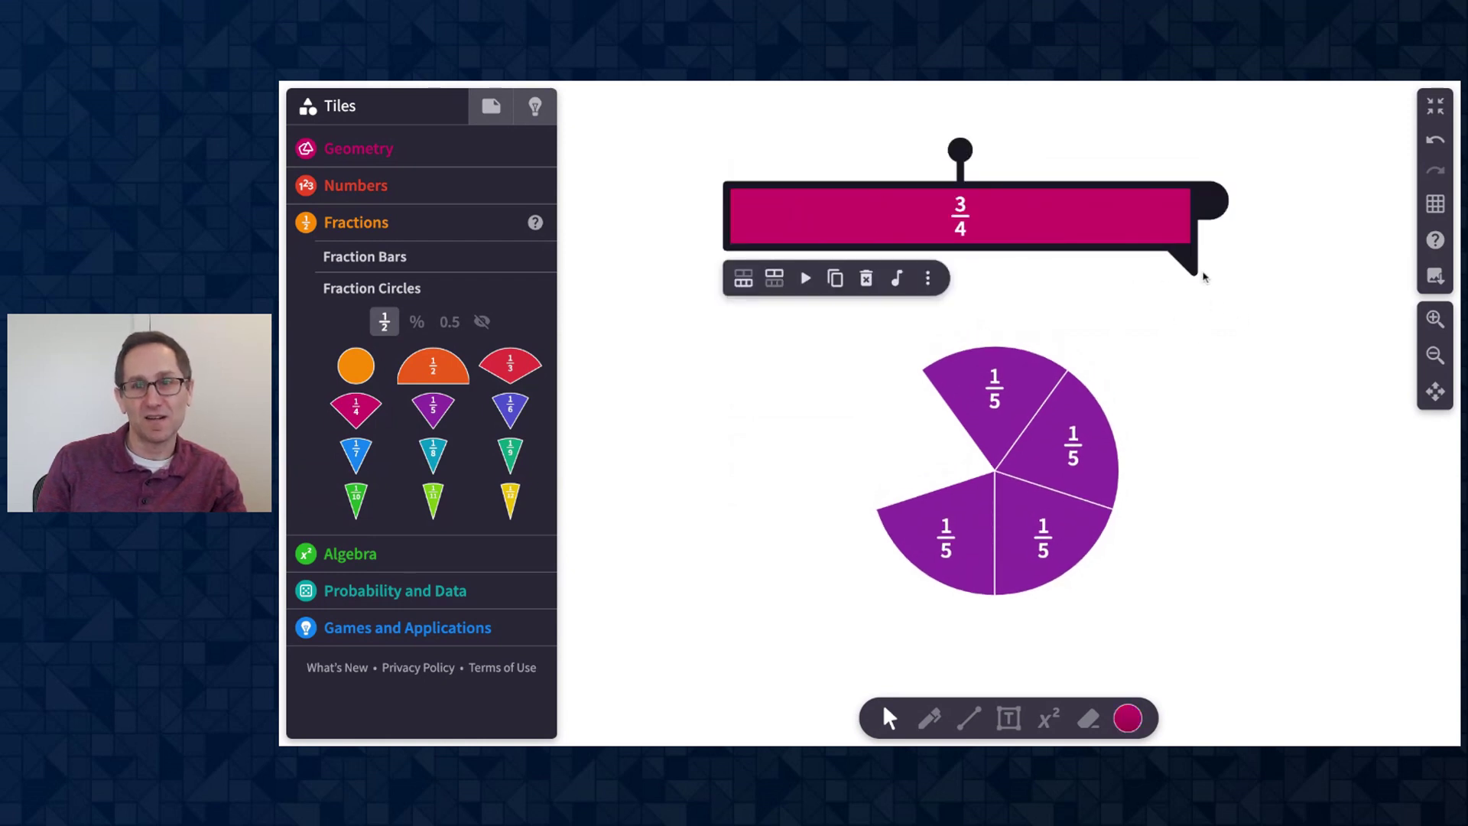
drag(1213, 204, 1153, 225)
- Turn unit fractions back on for the 4/4 bar and deselect it
click(892, 282)
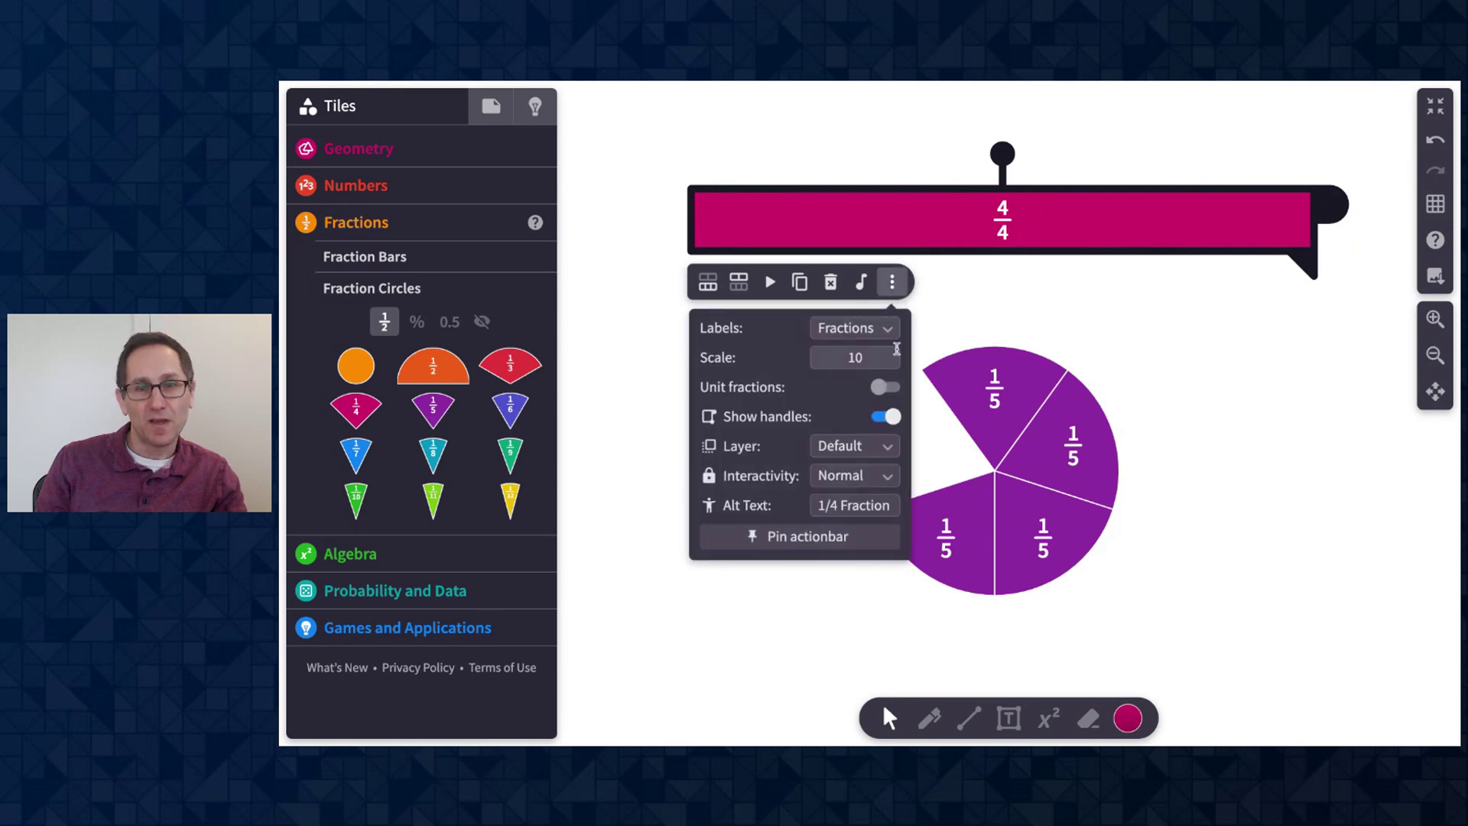
click(884, 388)
click(1144, 372)
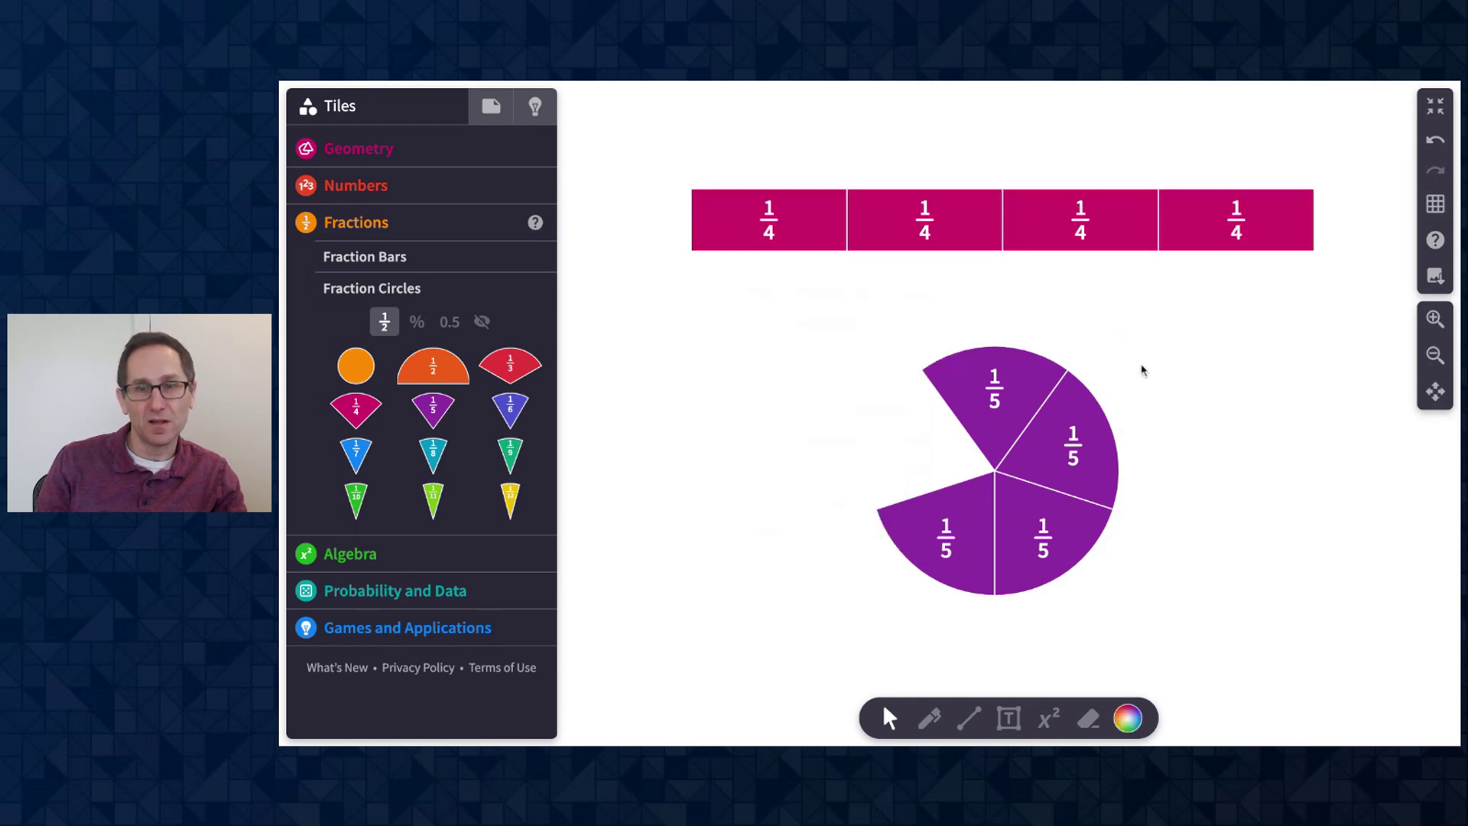
- Turn off unit fractions for the fifths fraction circle and try out its extent handle
drag(1036, 449, 1038, 432)
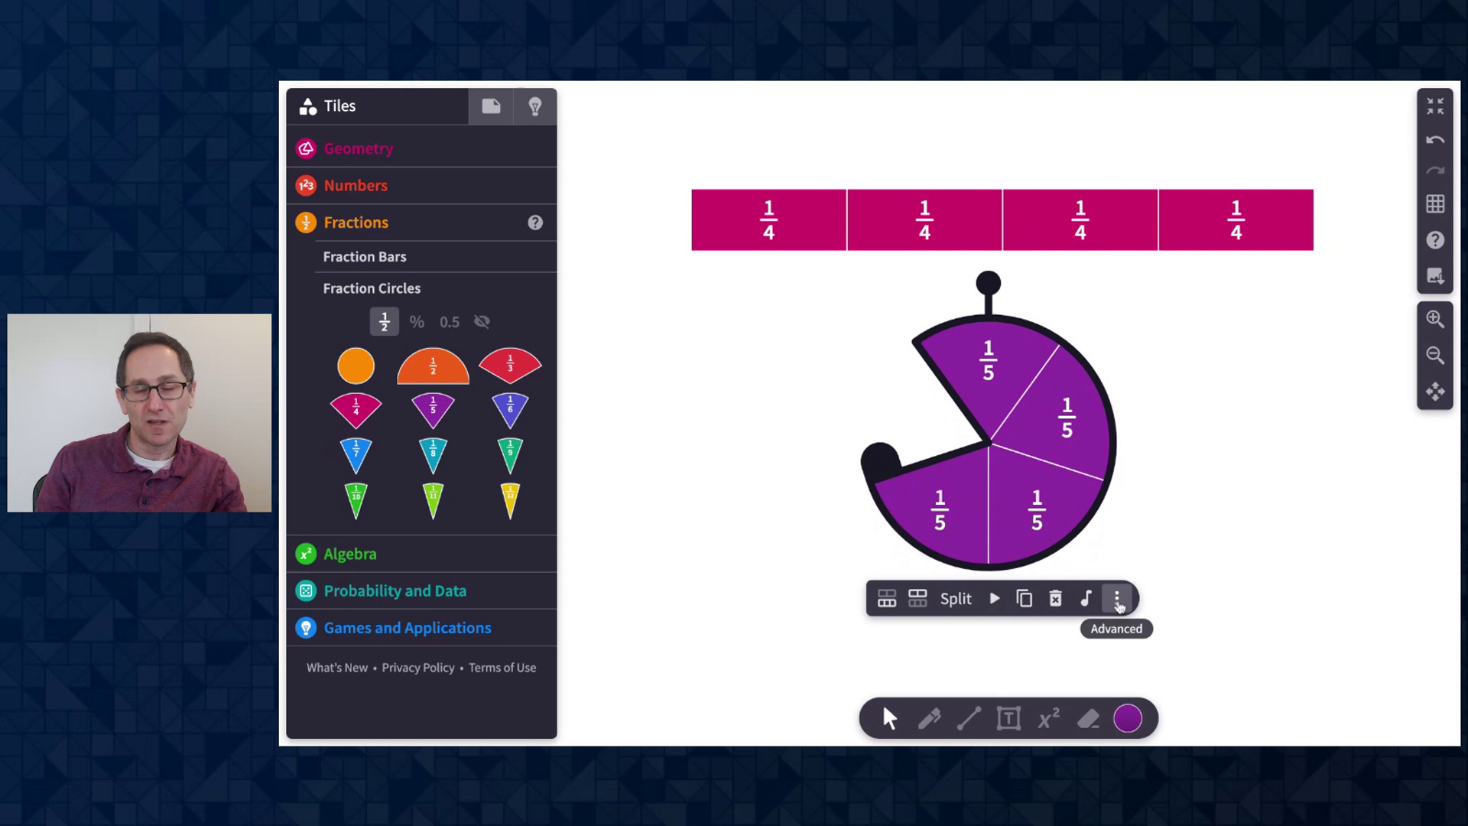
click(1118, 604)
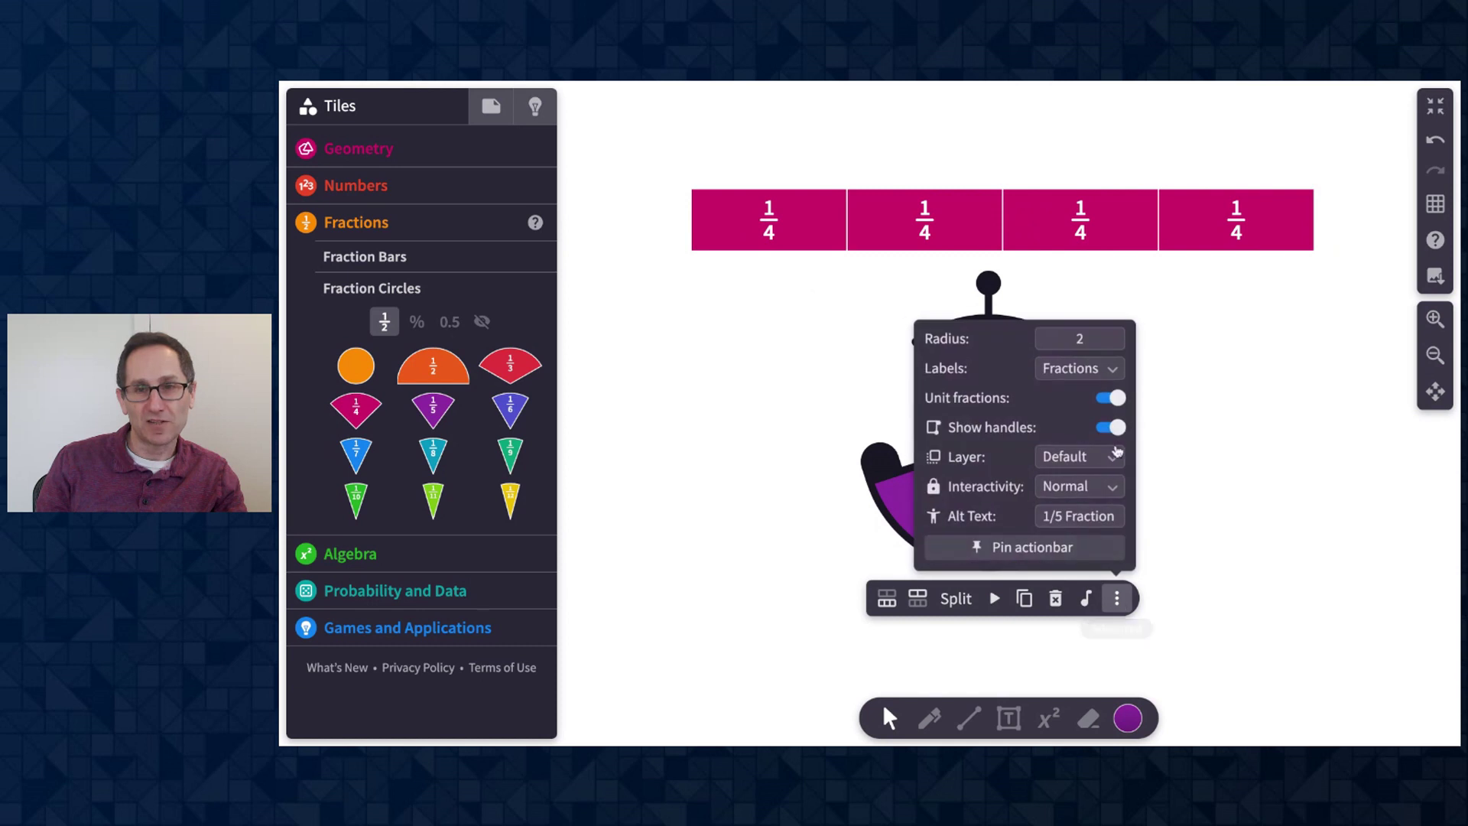
click(1108, 399)
click(1222, 423)
click(966, 508)
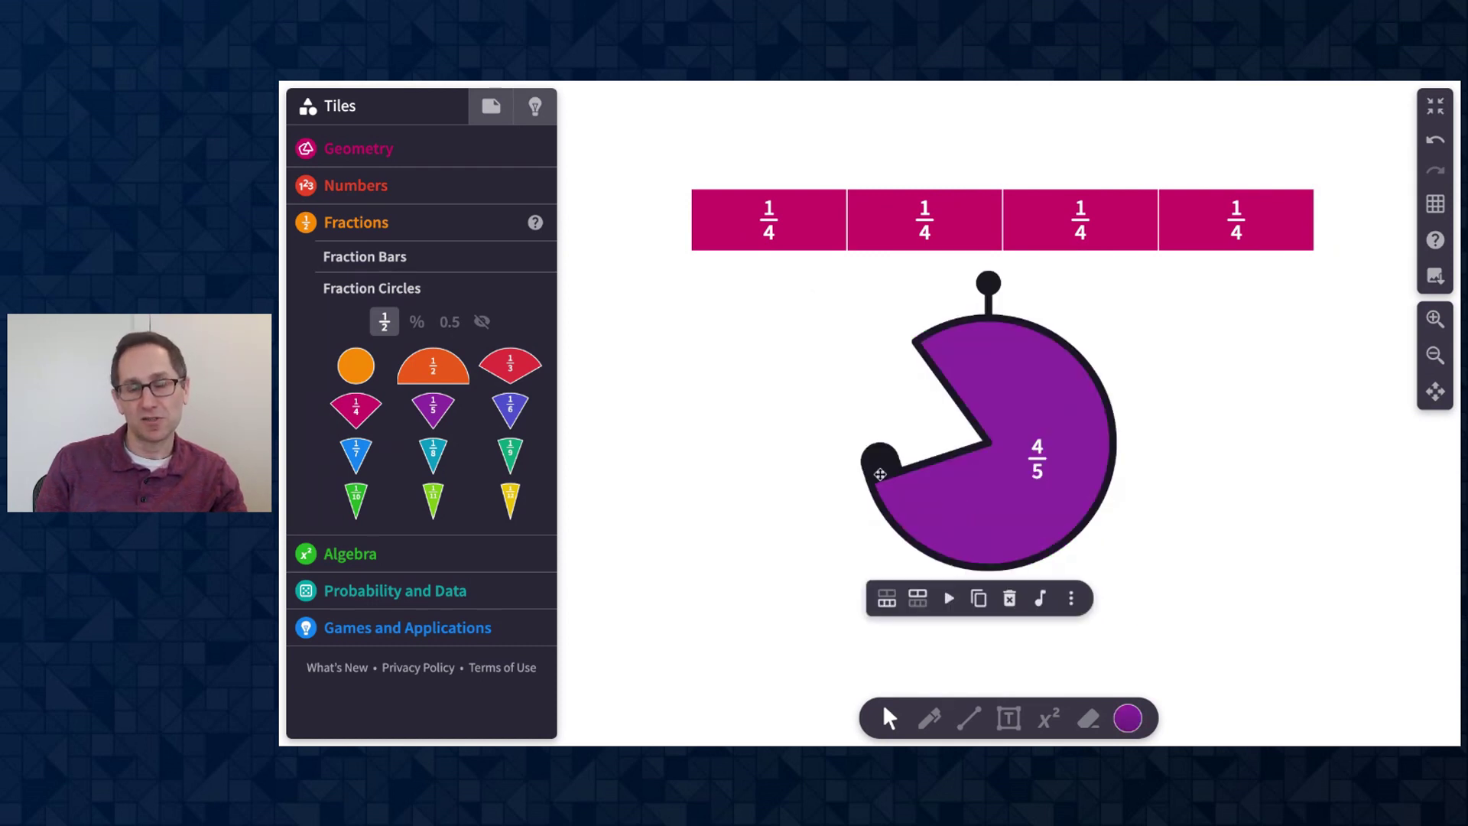
drag(880, 475, 864, 543)
- Turn unit fractions back on for the 4/5 circle and deselect it
click(1072, 600)
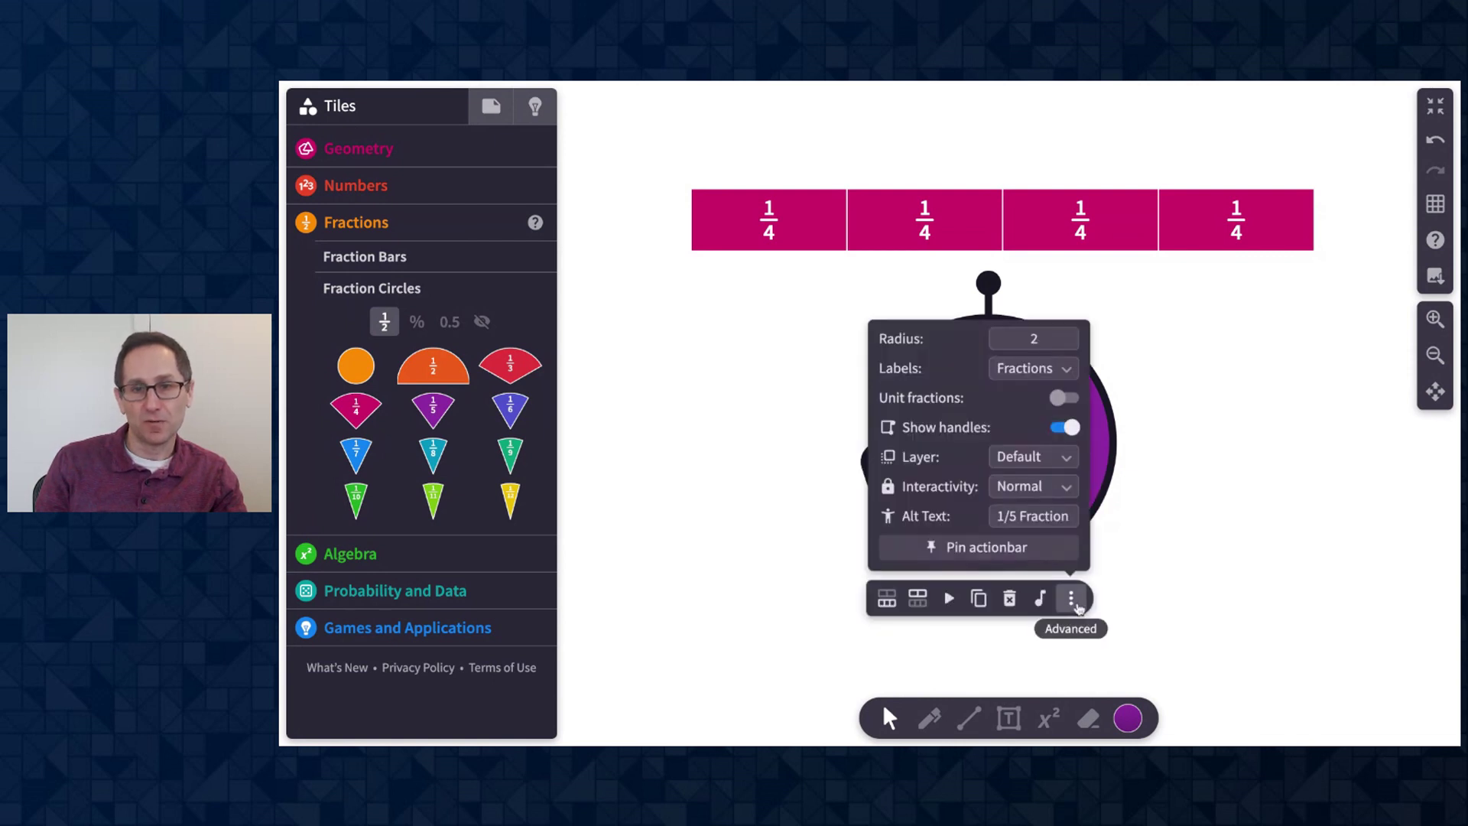
click(1066, 398)
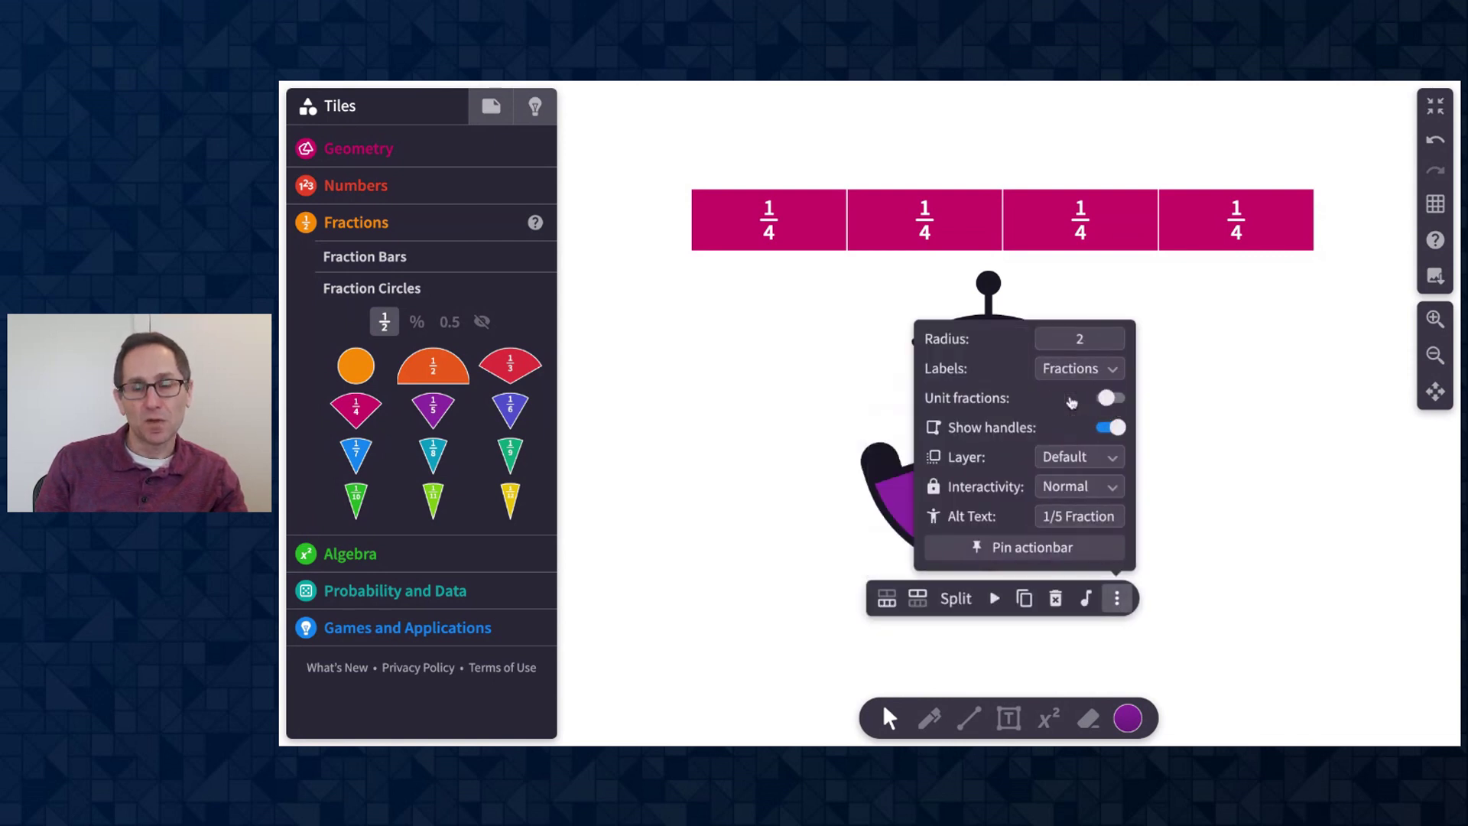
click(1249, 388)
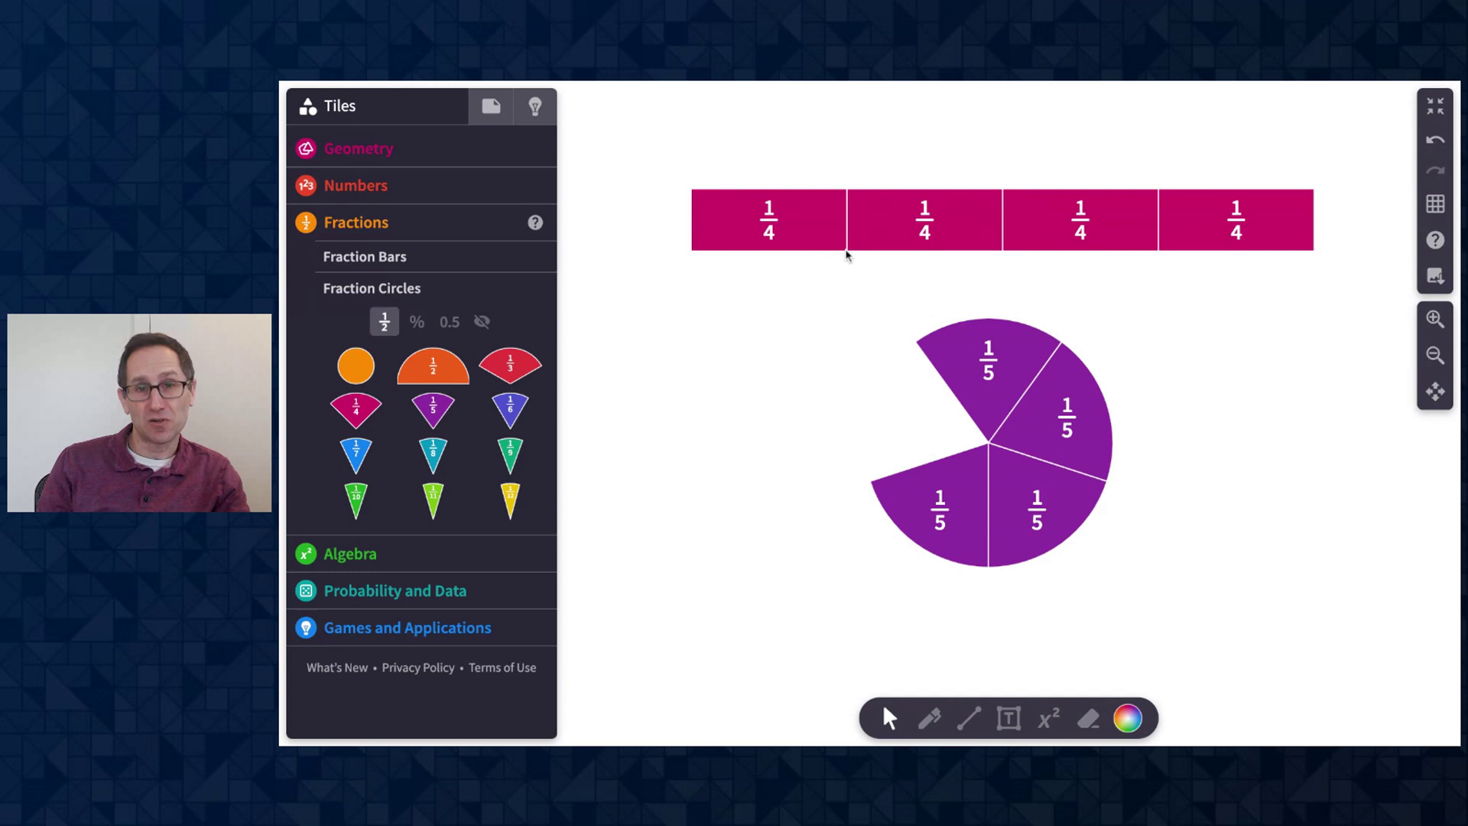
- Rename the fifths circle into progressively smaller equal pieces until it is divided into sixtieths
scroll(852, 309, up, 1)
scroll(852, 310, down, 1)
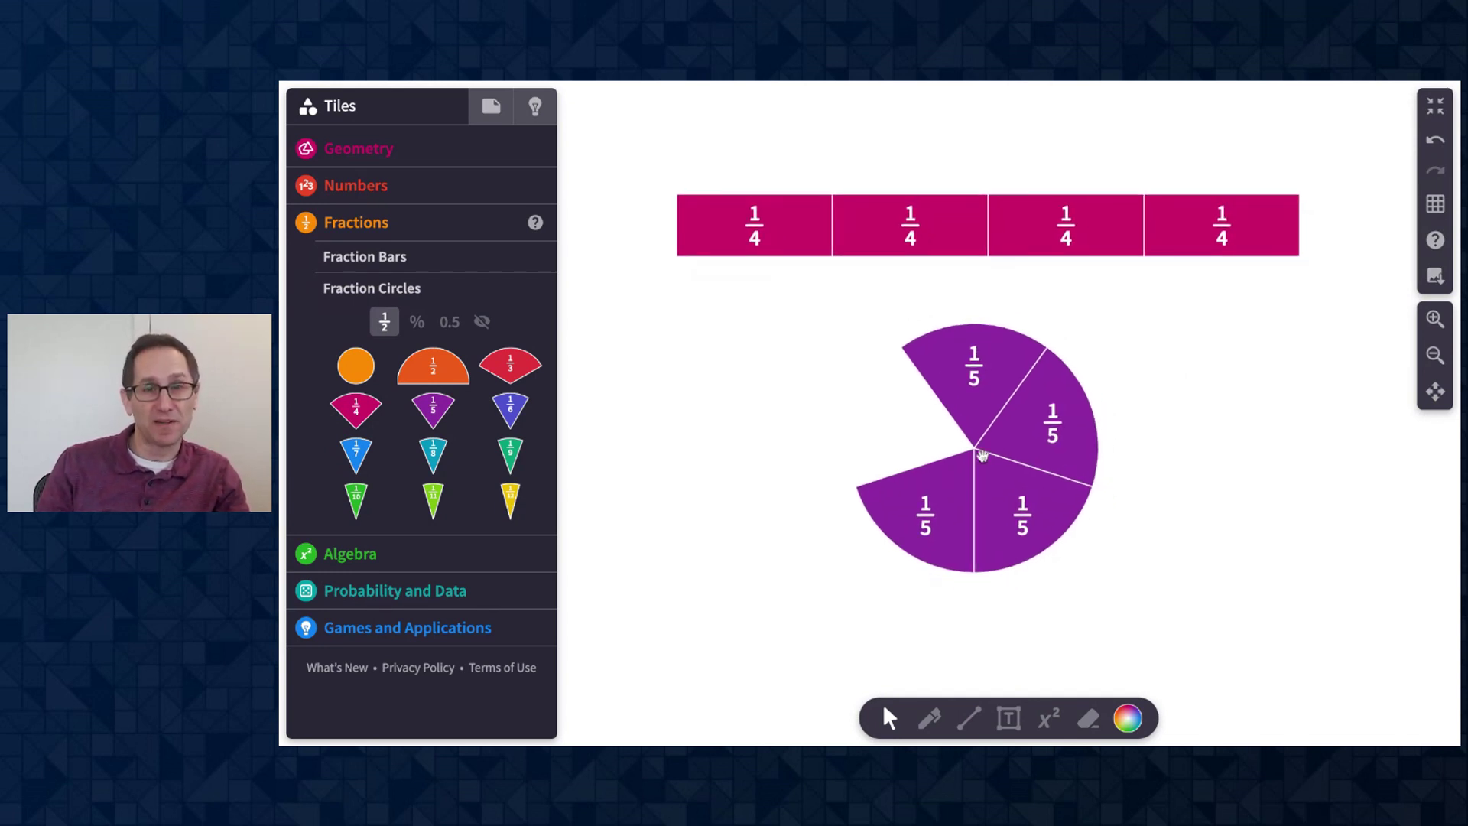
scroll(1100, 432, down, 1)
scroll(1100, 435, down, 2)
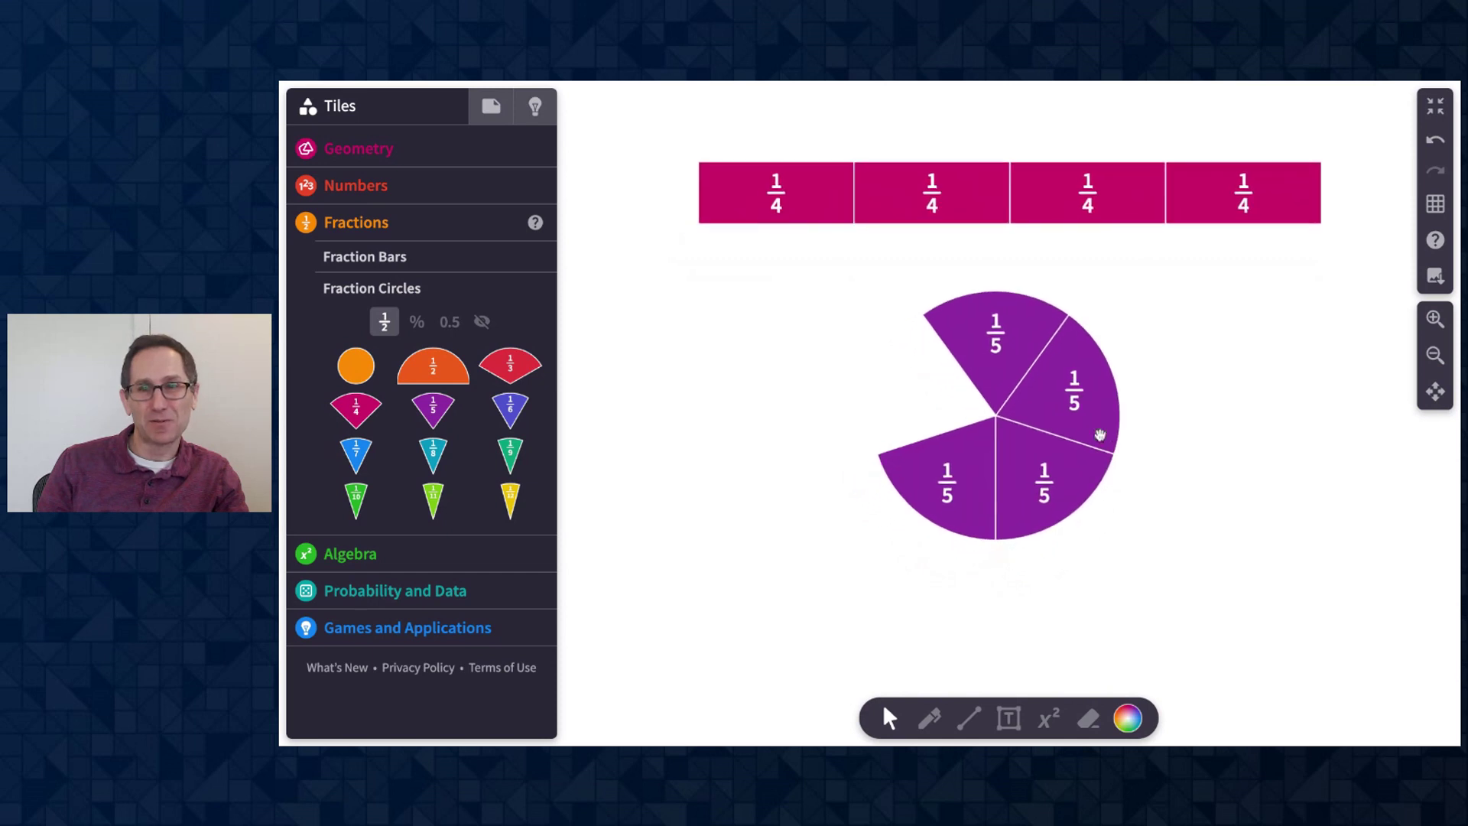
click(1434, 319)
scroll(1355, 403, right, 1)
scroll(1355, 403, down, 1)
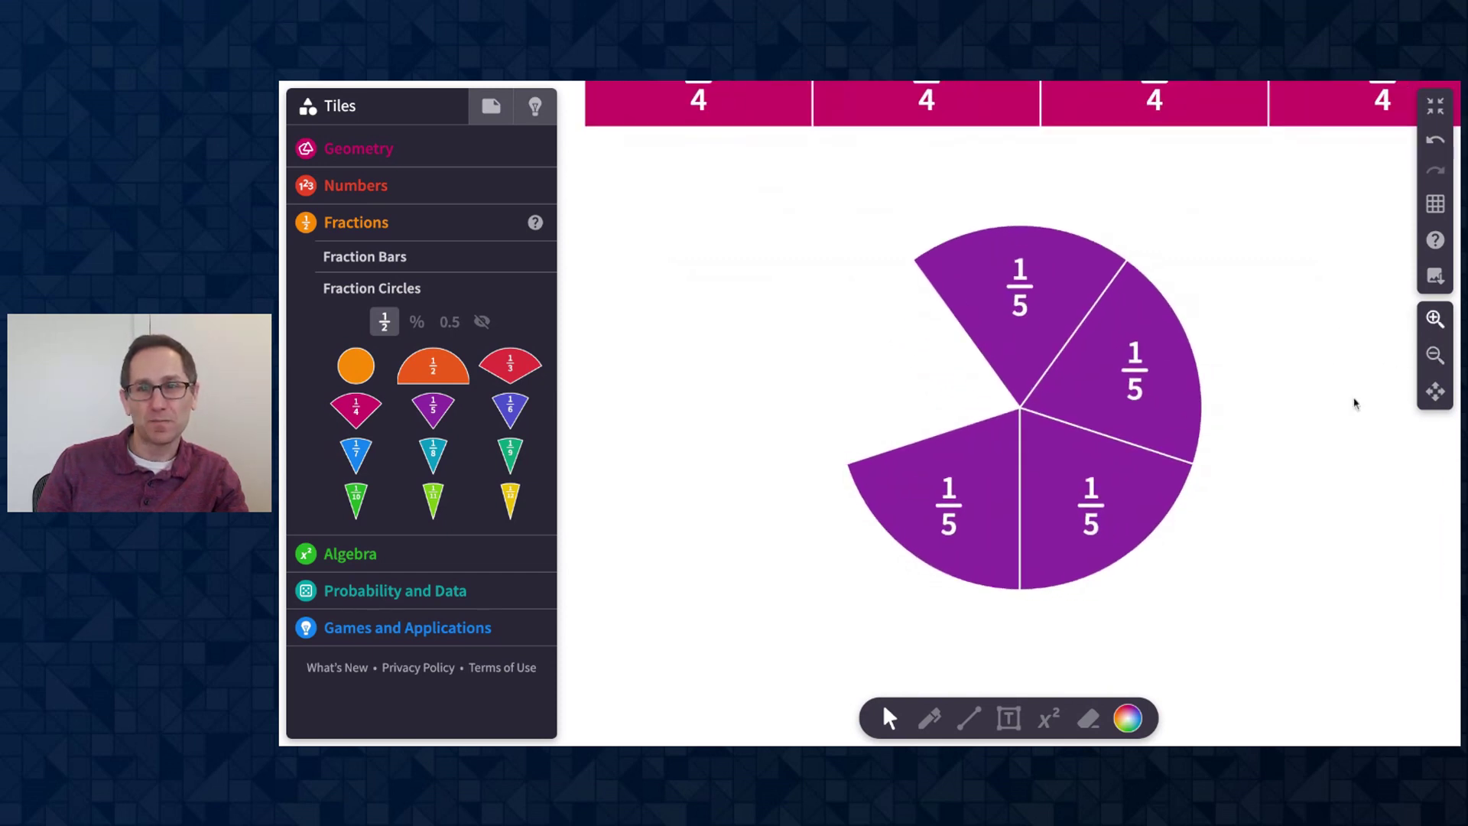
click(1070, 432)
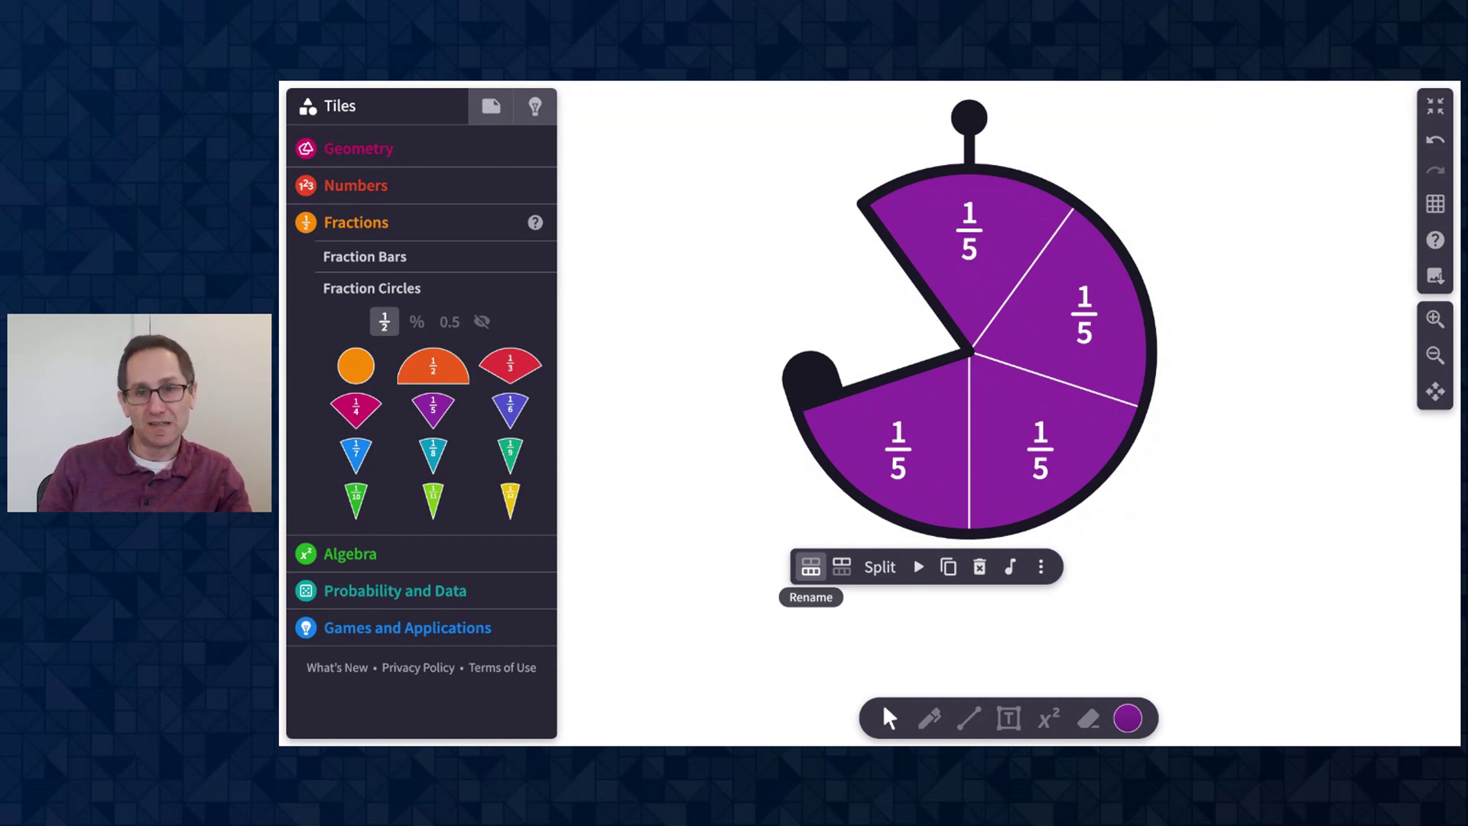
click(811, 566)
click(811, 567)
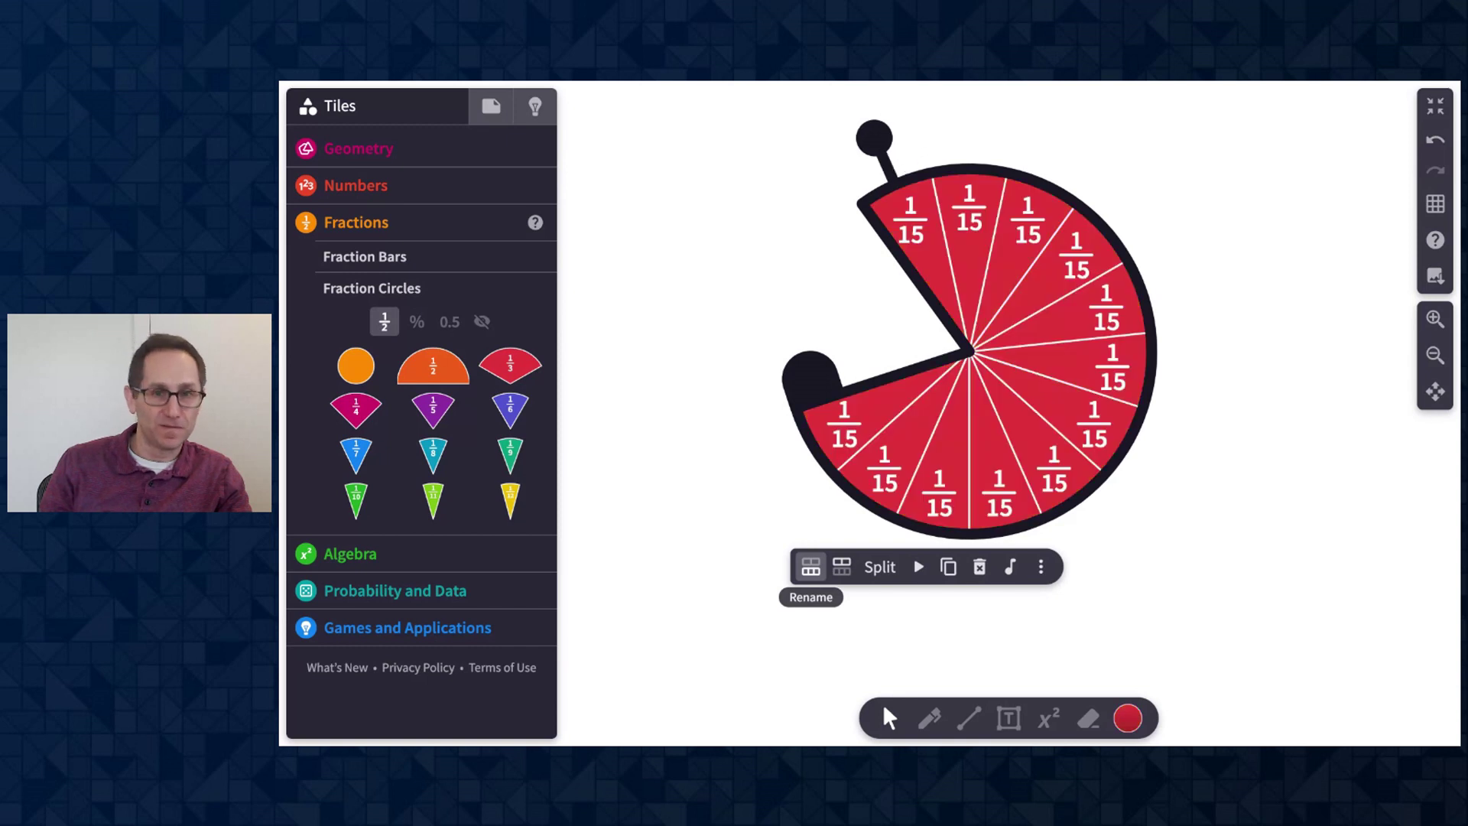
click(811, 567)
click(810, 567)
click(810, 567)
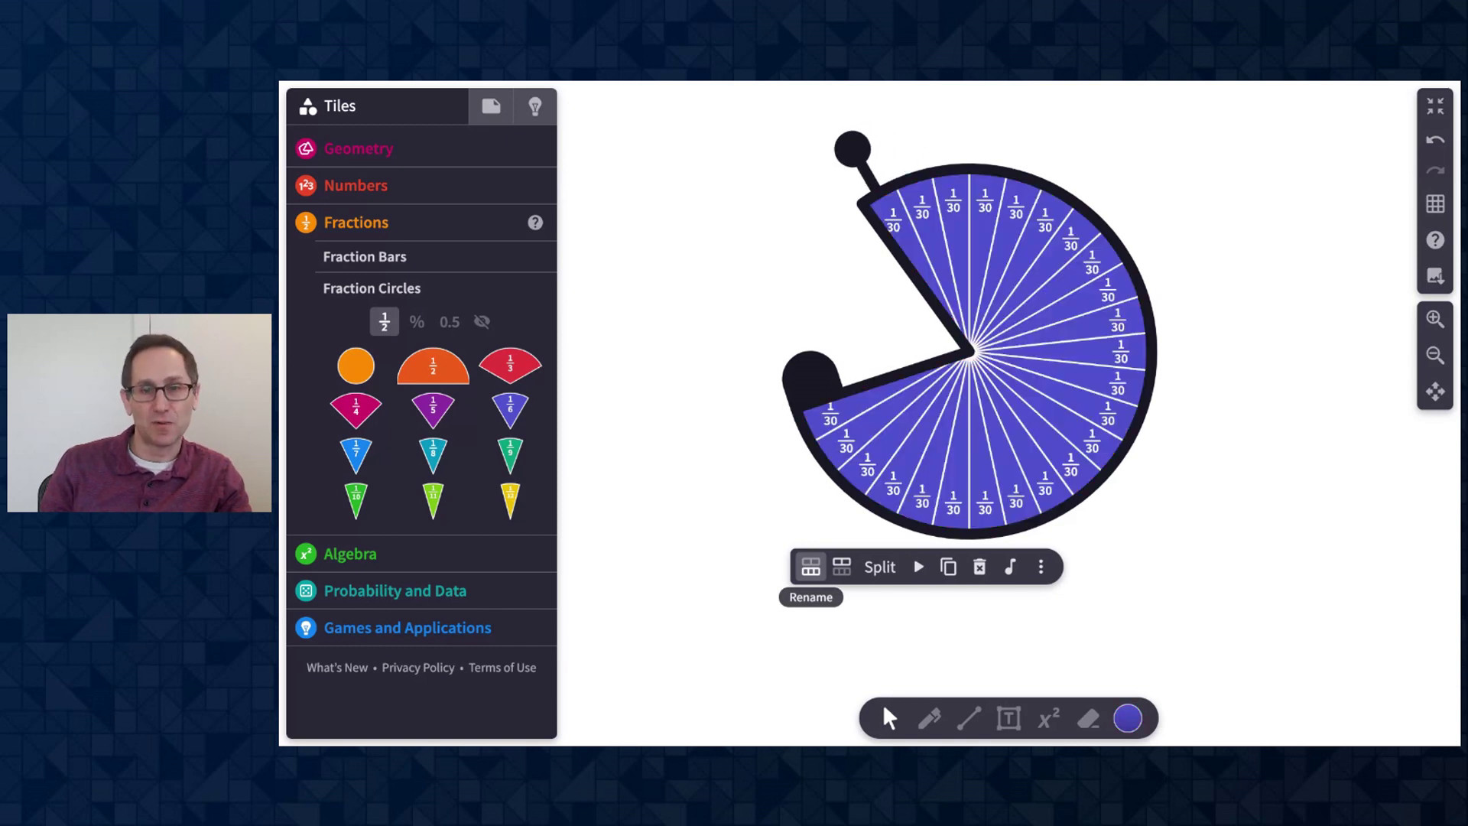
click(1436, 319)
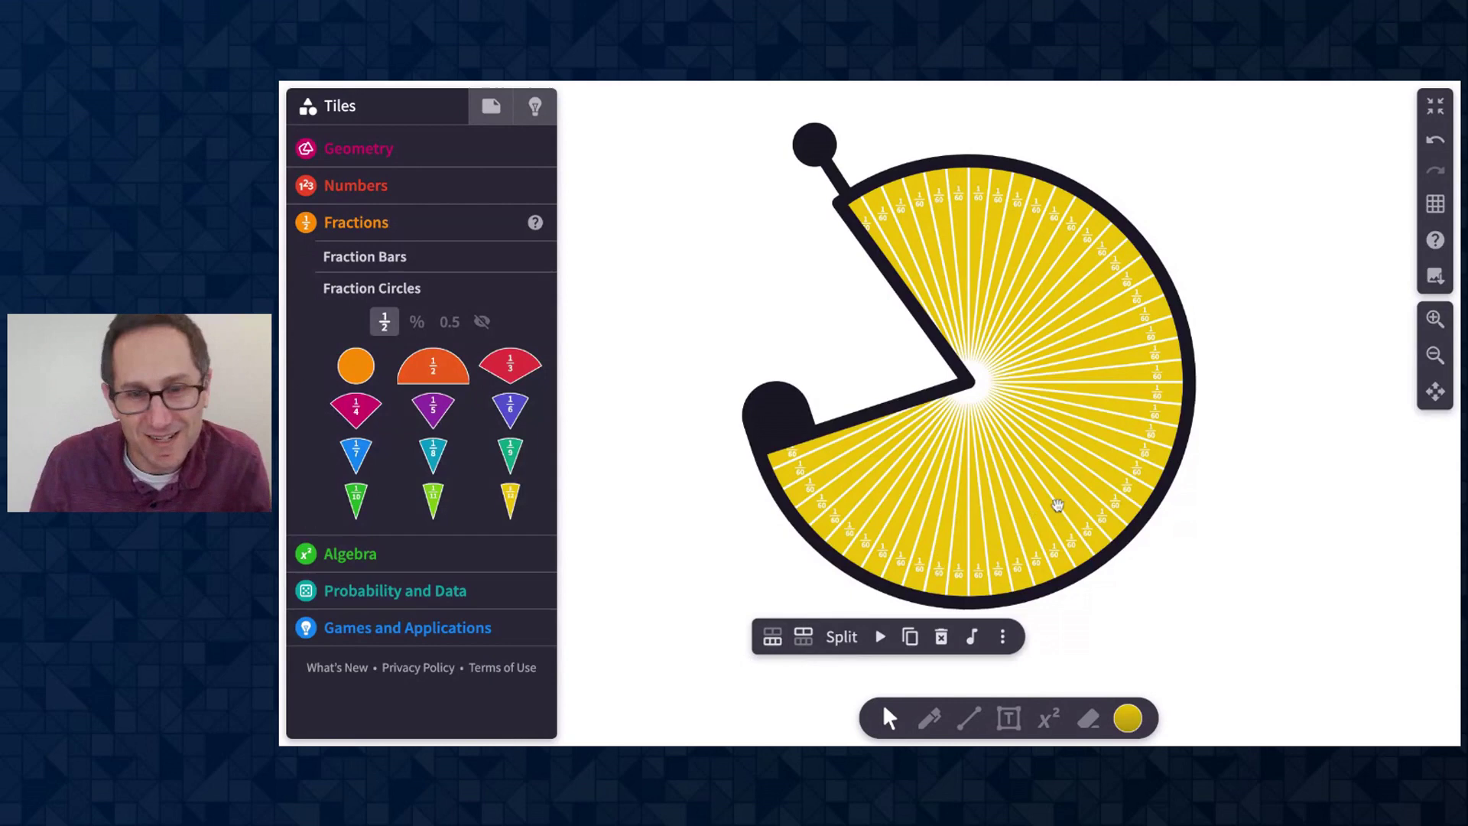
- Split the renamed circle into separate pieces and pull one slice out to the upper right
click(841, 636)
click(1338, 453)
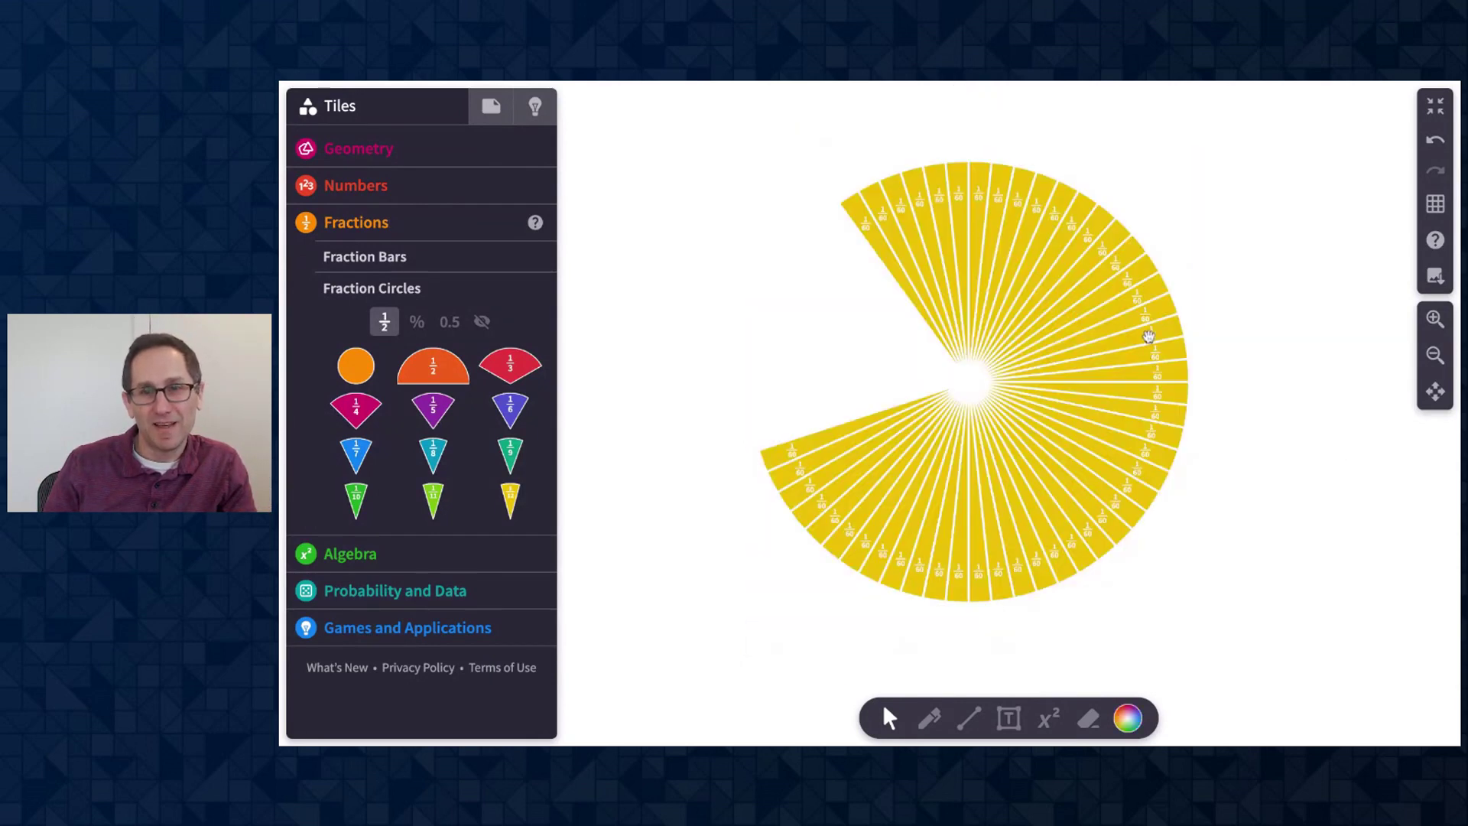
drag(1149, 336, 1307, 190)
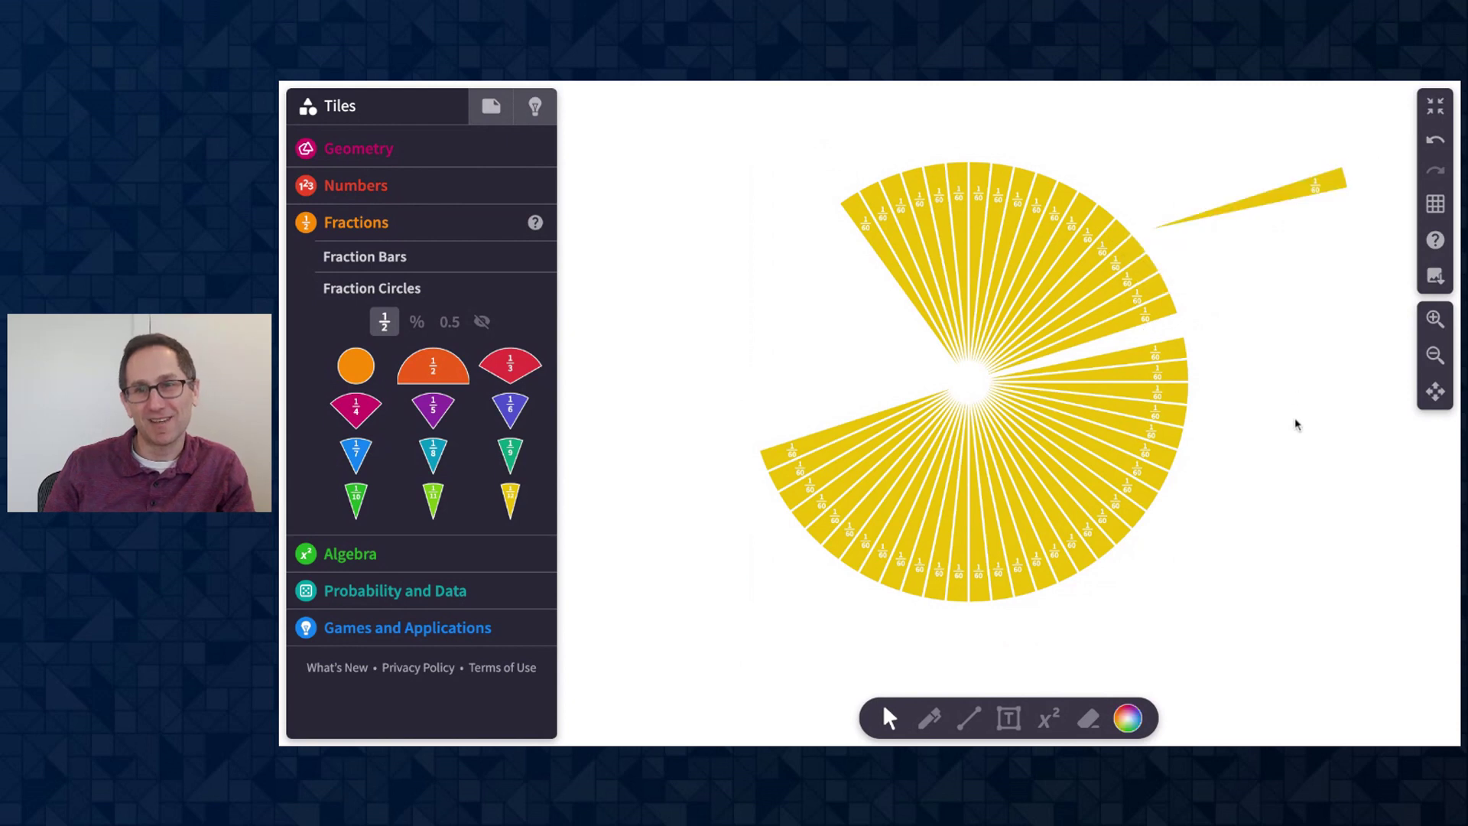
- Rename the fourths bar with progressively larger denominators until it is divided into forty-fifths
scroll(1266, 445, up, 2)
scroll(1266, 445, up, 2)
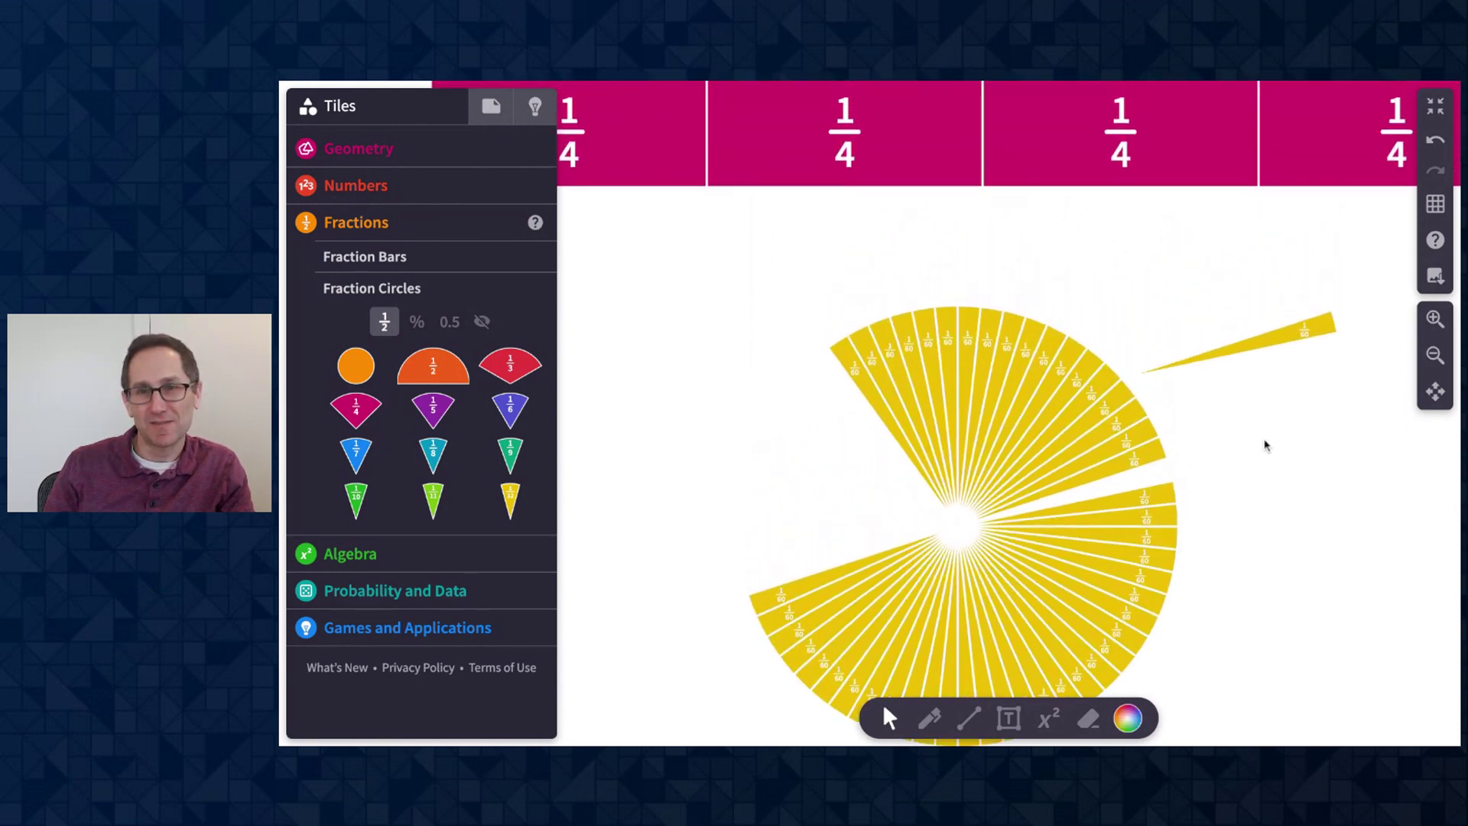
click(1435, 355)
scroll(1188, 361, left, 2)
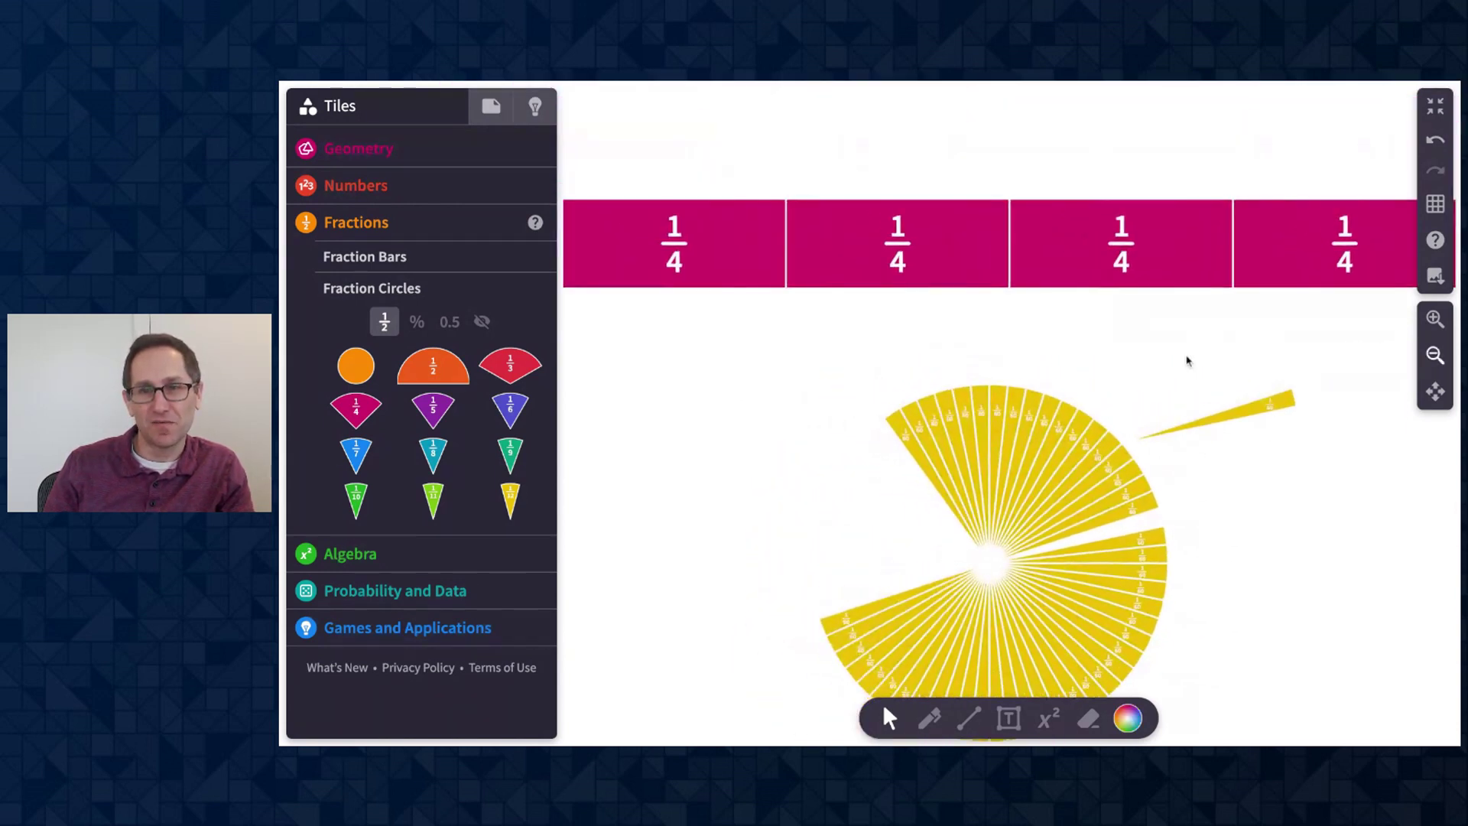
click(1424, 356)
click(852, 275)
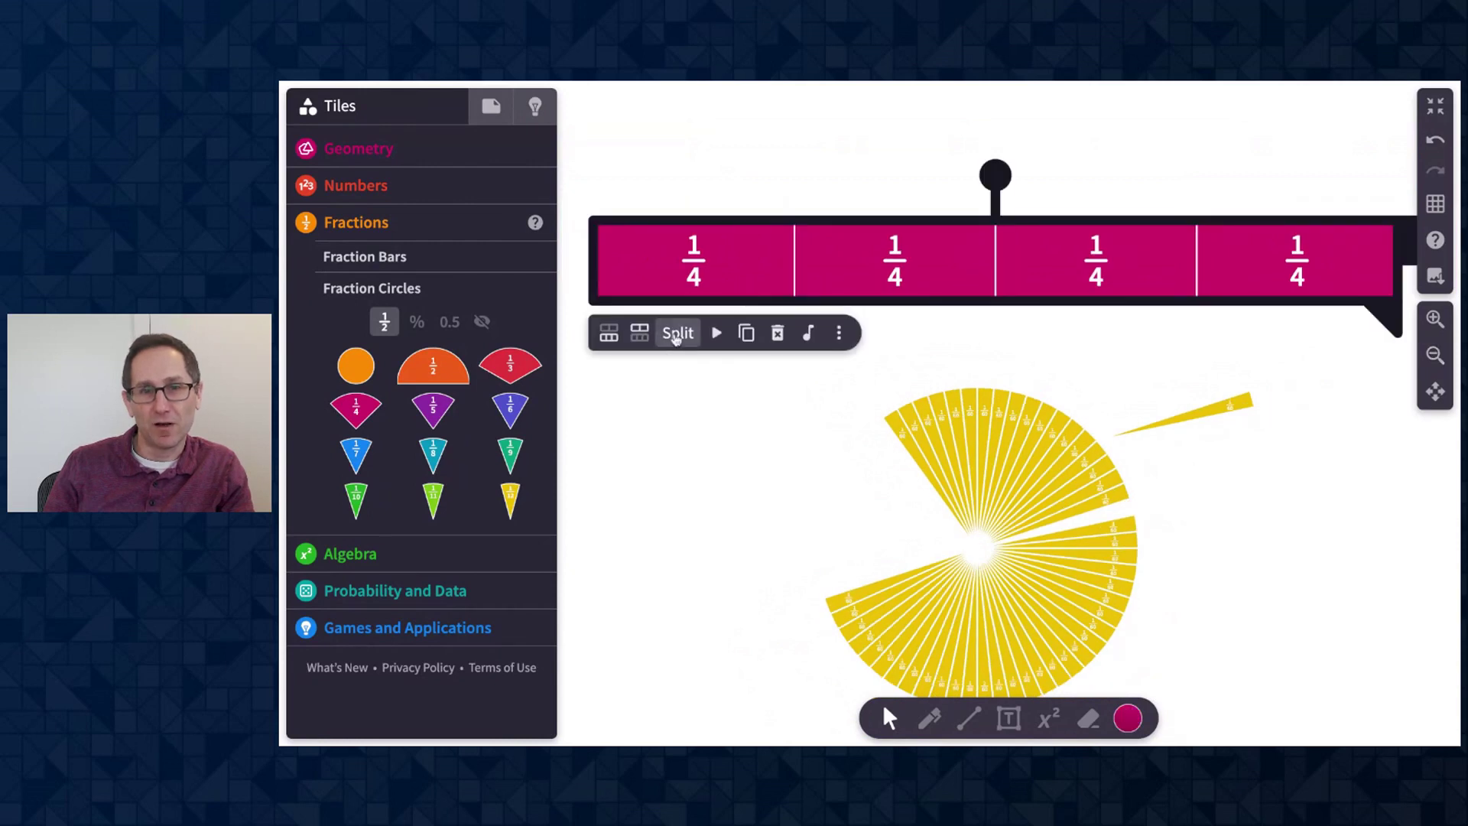
click(596, 339)
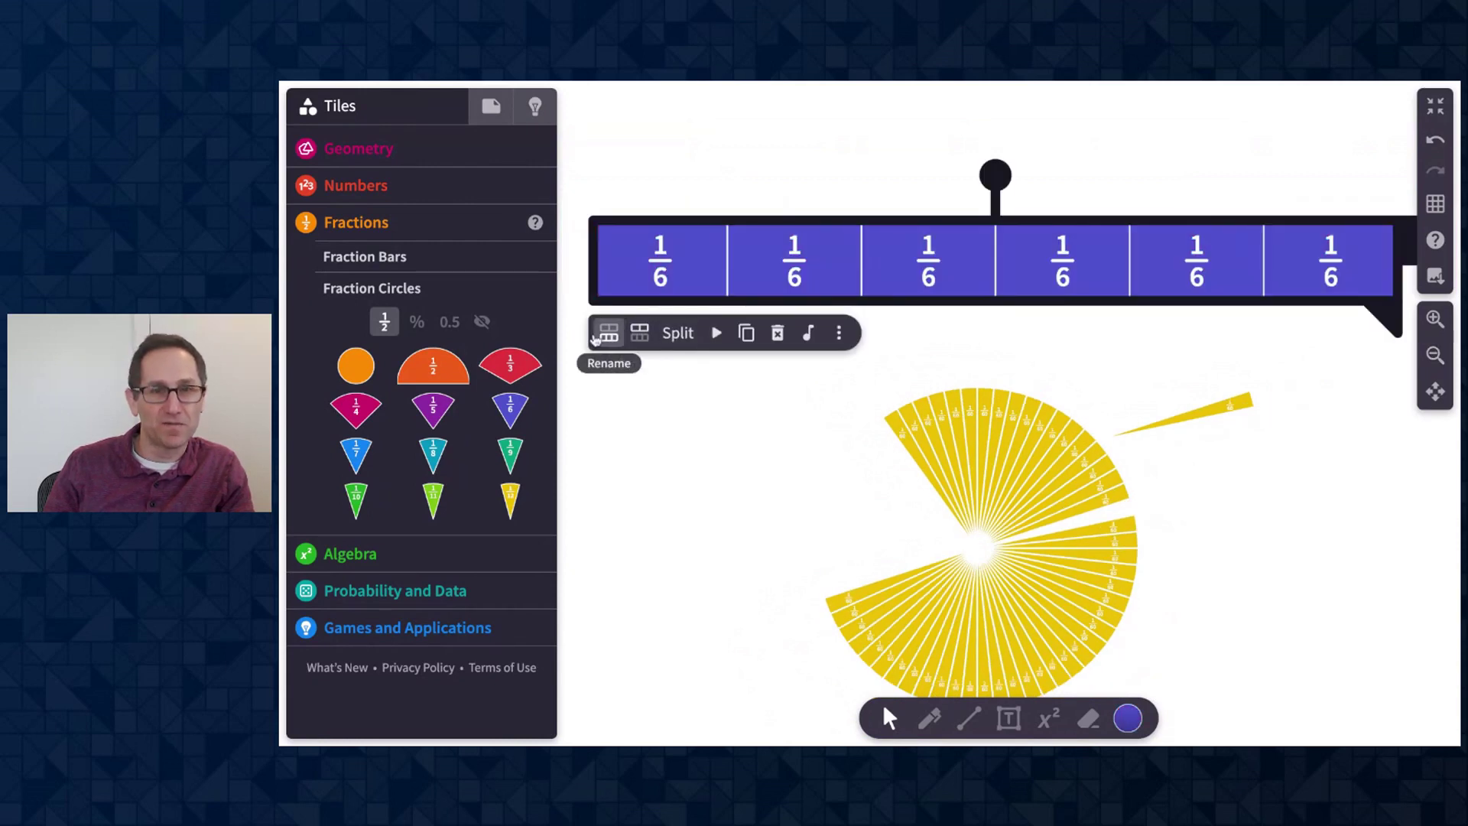
click(596, 339)
click(596, 339)
click(596, 338)
click(609, 334)
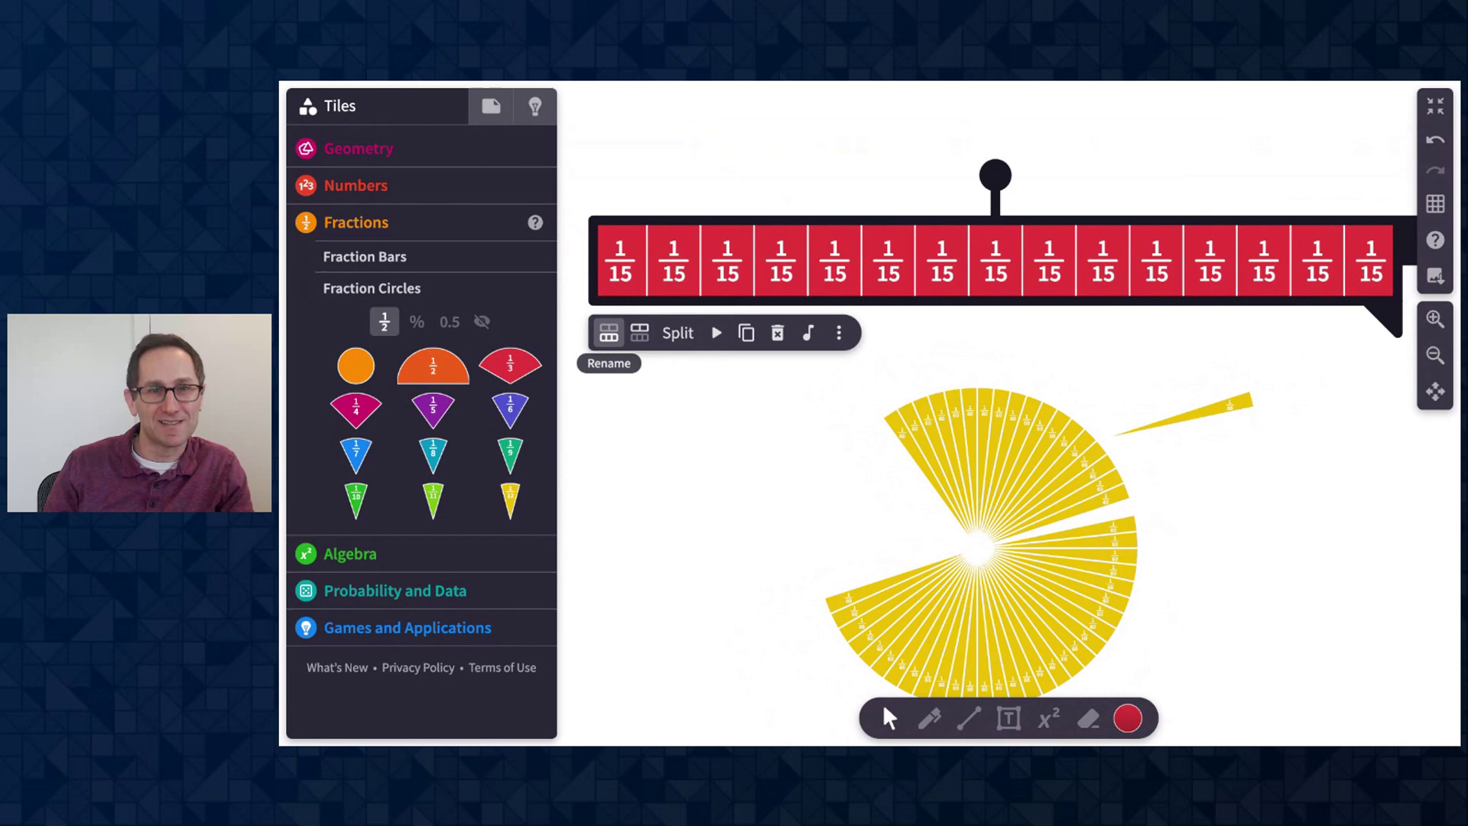
click(608, 334)
click(609, 335)
click(609, 334)
click(608, 334)
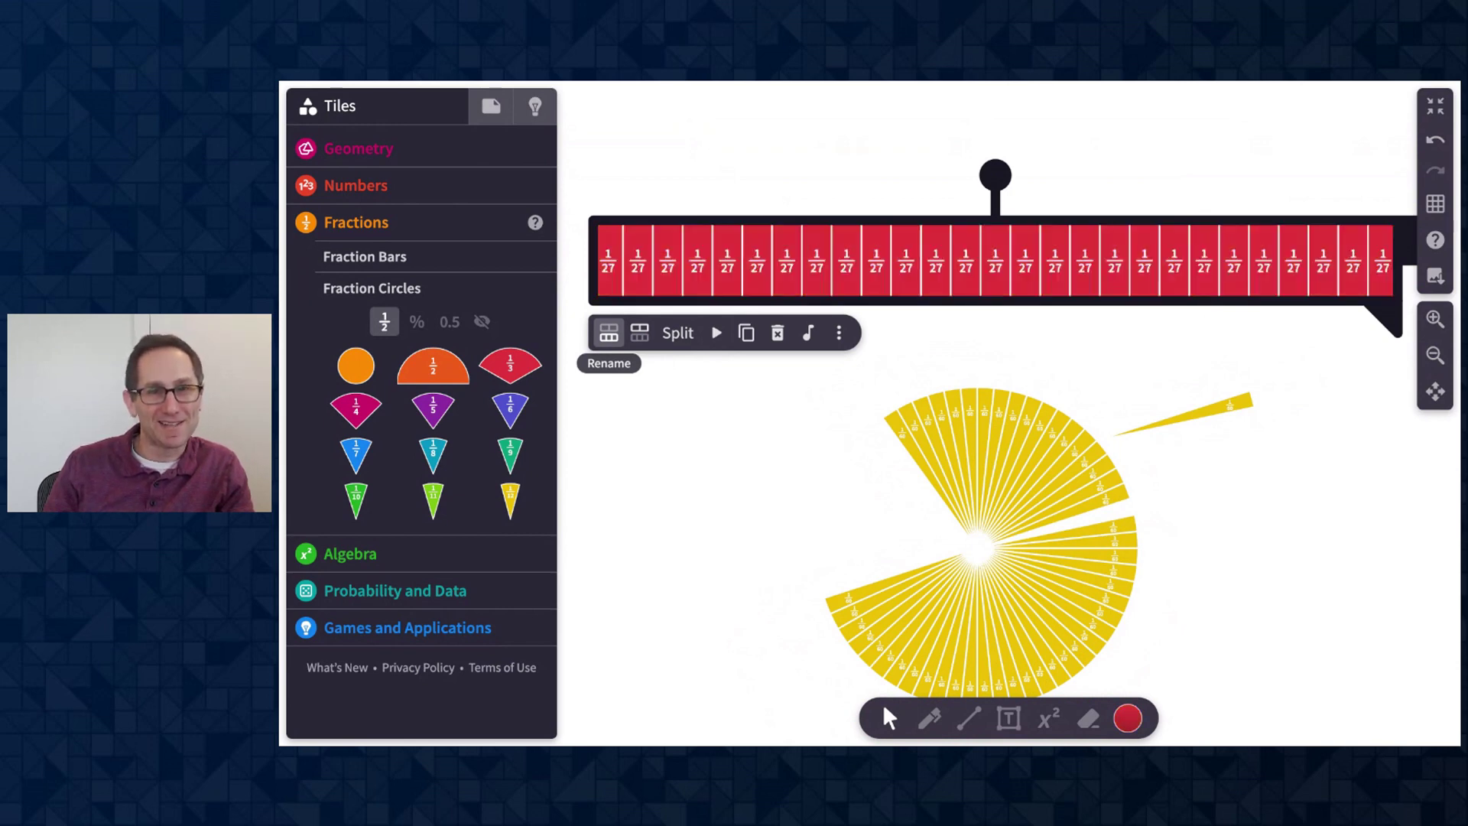
click(609, 335)
click(609, 334)
click(609, 334)
click(629, 343)
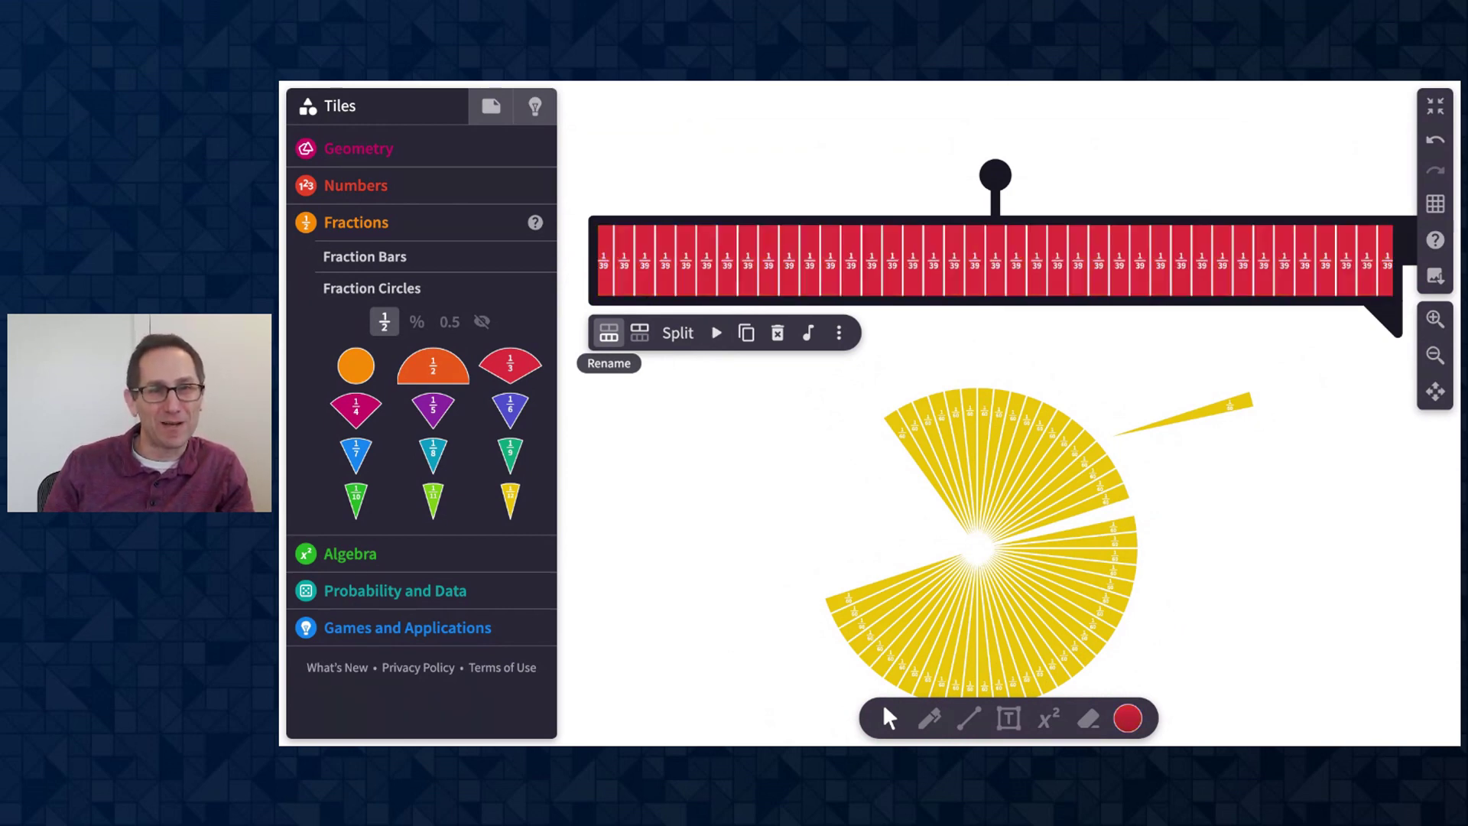
click(629, 343)
click(629, 343)
click(629, 344)
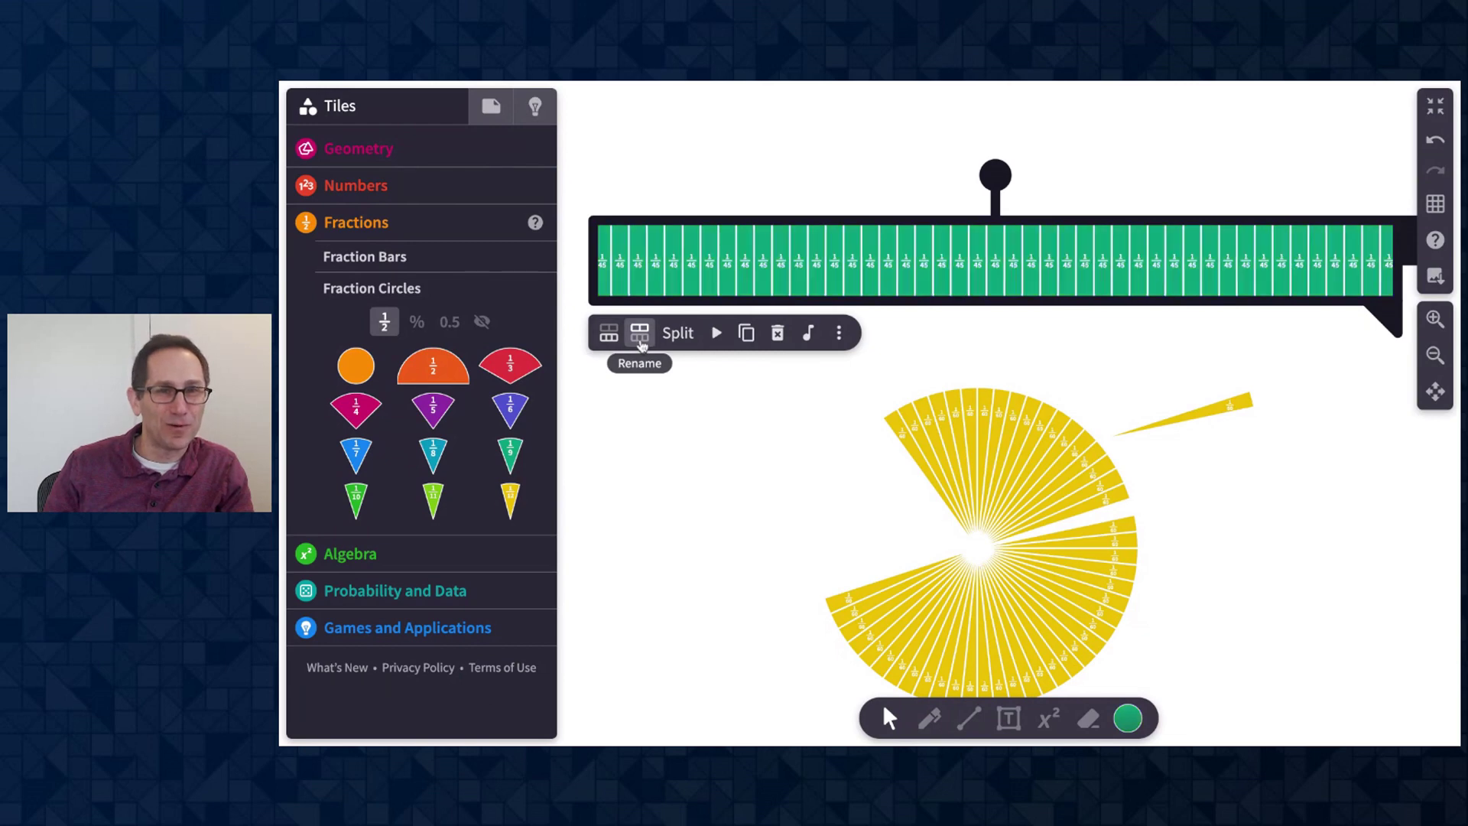
- Rename the fraction bar with progressively smaller denominators down to eighths
click(640, 334)
click(640, 334)
click(640, 334)
click(640, 334)
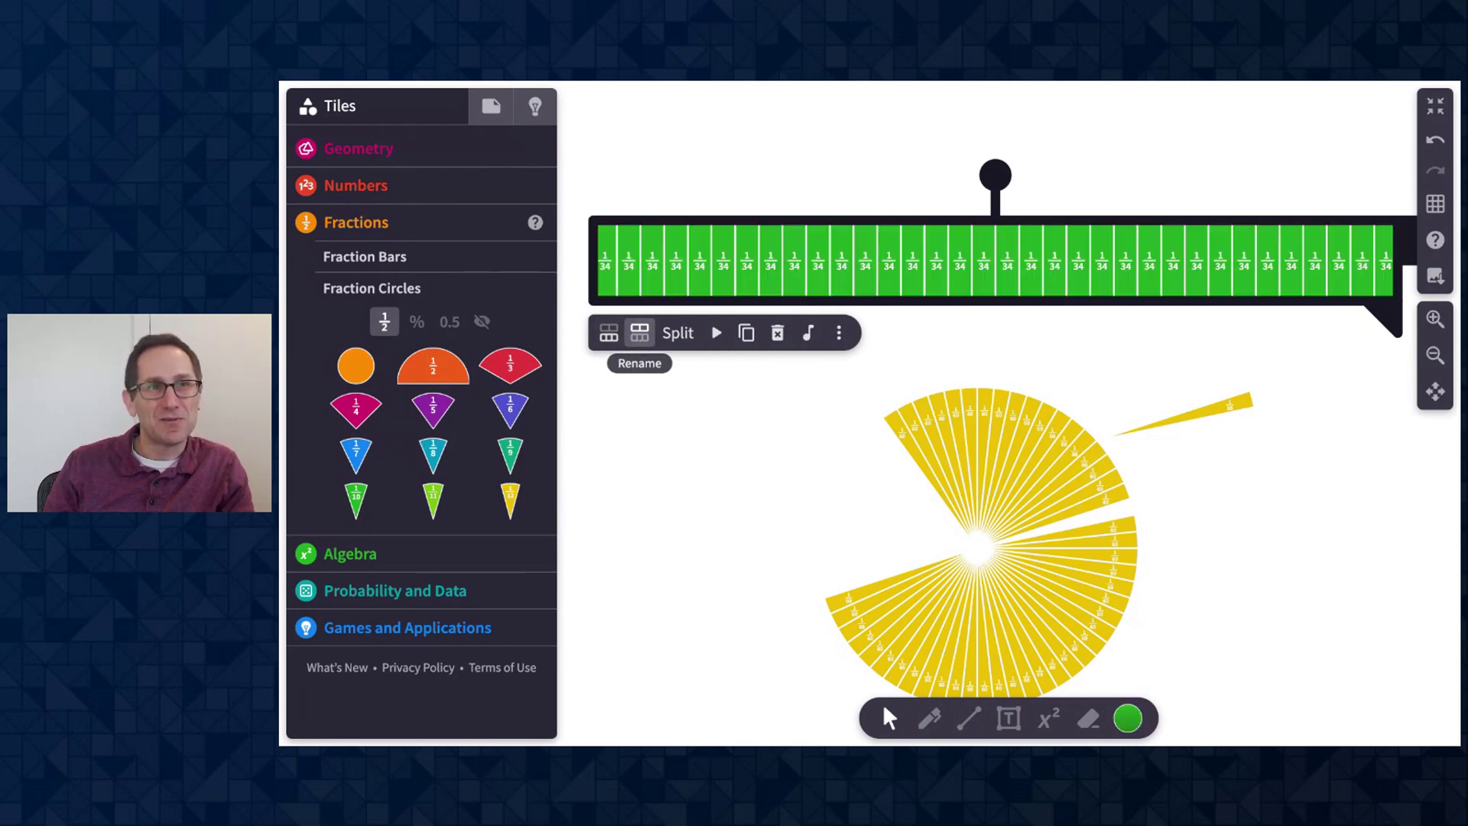
click(640, 335)
click(640, 334)
click(640, 334)
click(640, 334)
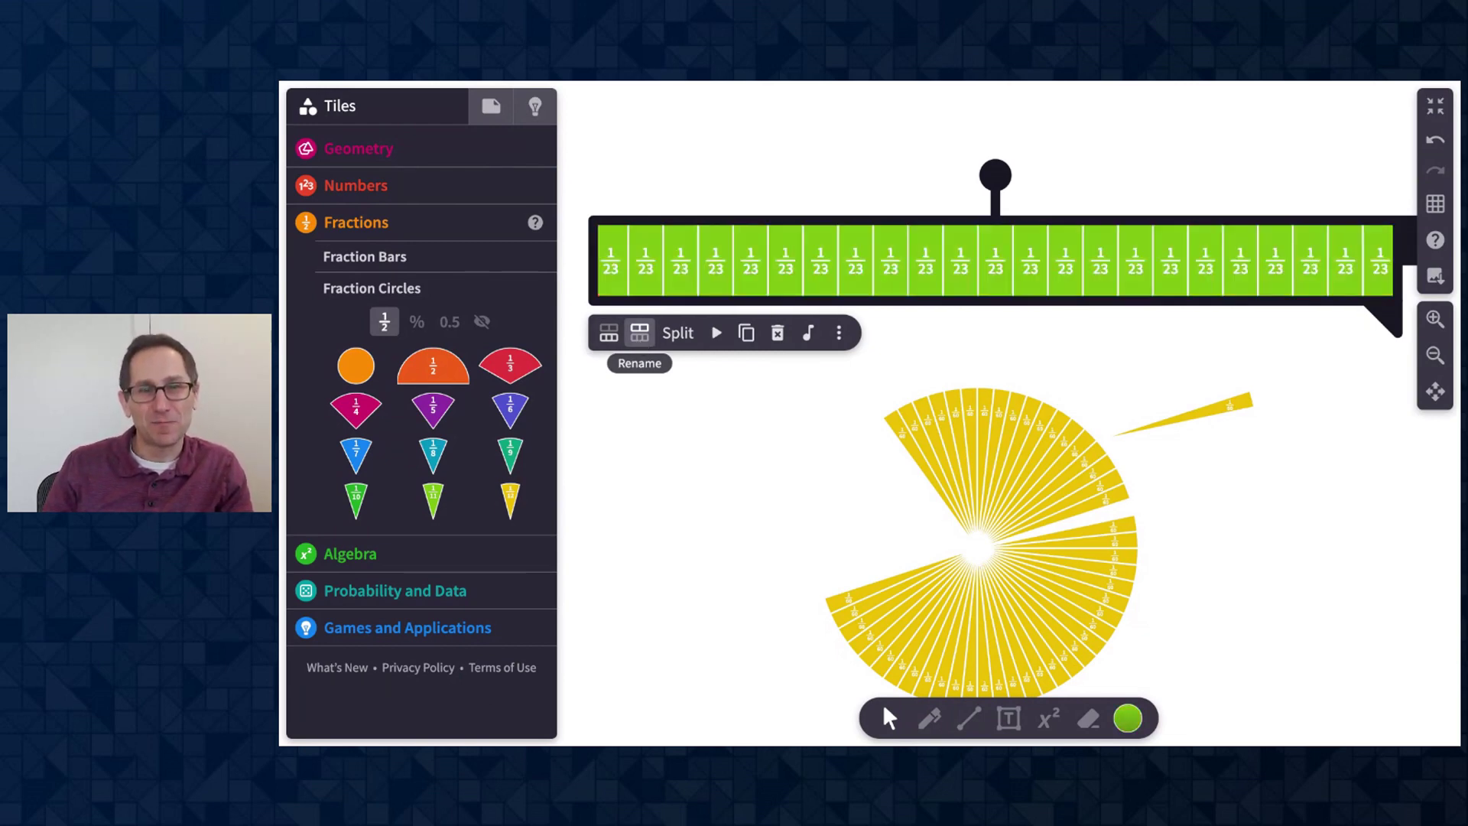
click(641, 334)
click(640, 334)
click(640, 335)
click(640, 334)
click(640, 334)
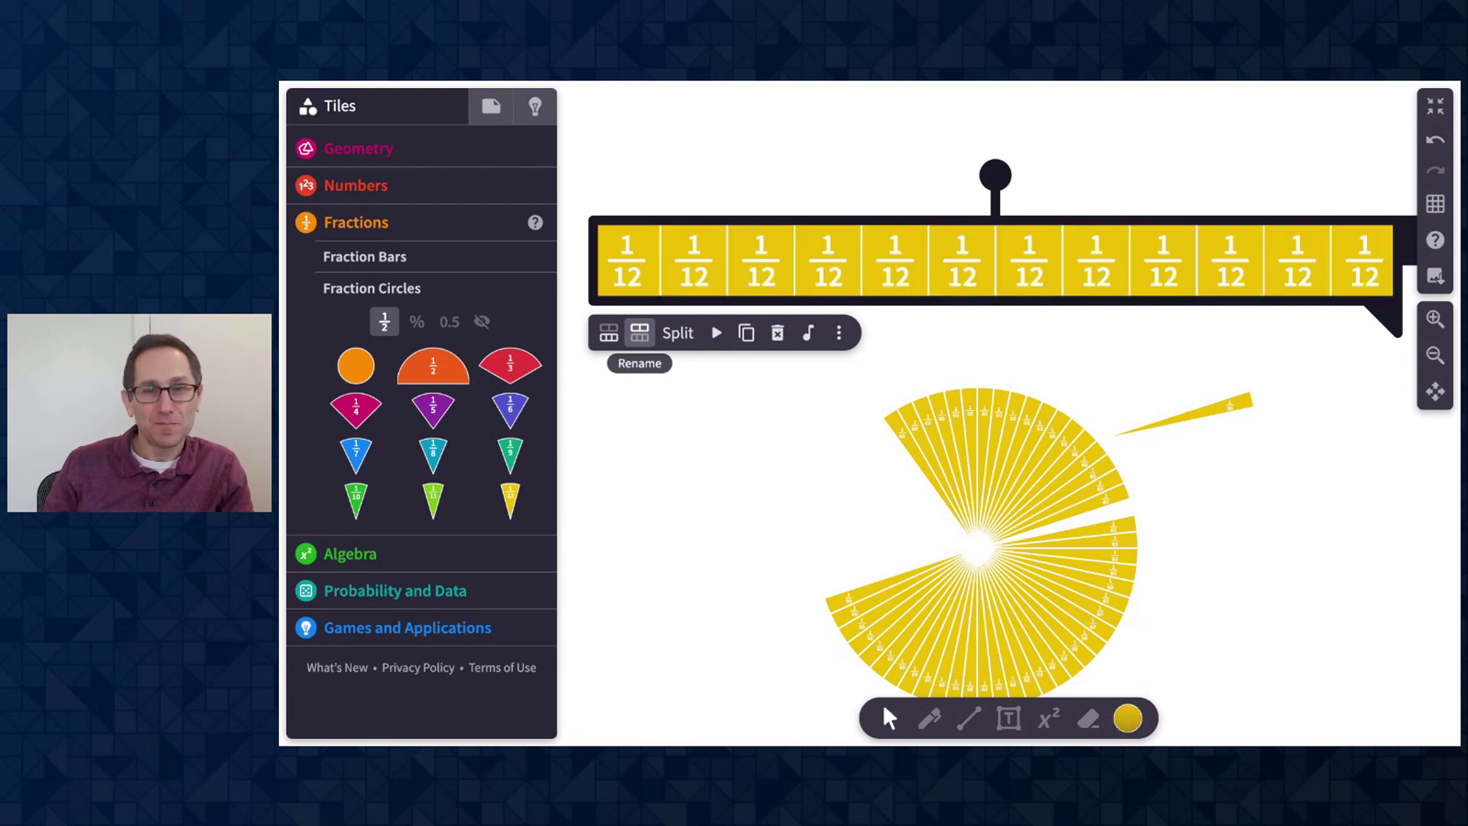
click(640, 335)
click(640, 334)
click(640, 335)
click(640, 334)
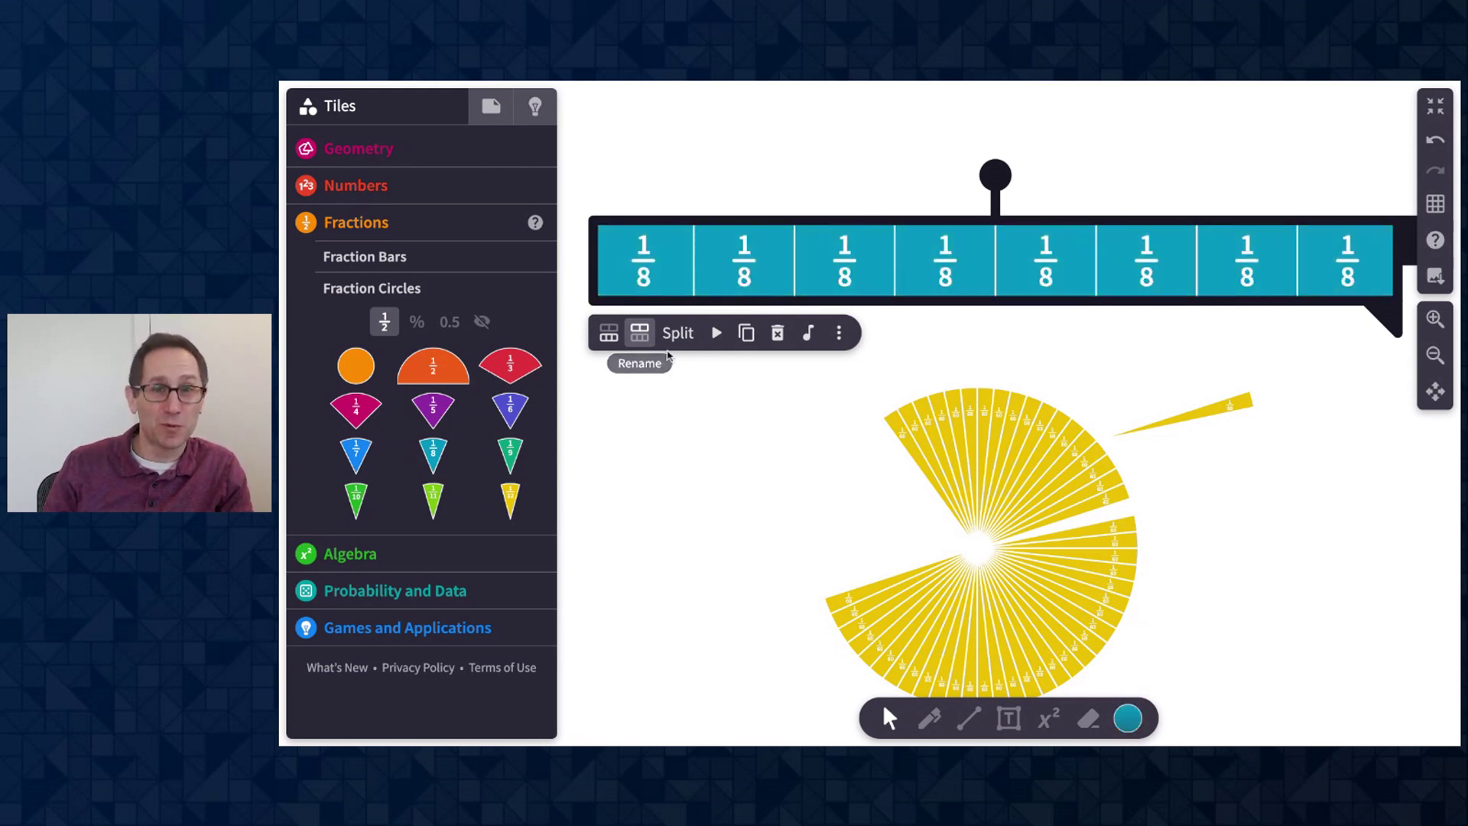
- Rename the fraction bar from eighths to ninths
click(609, 334)
scroll(943, 498, right, 3)
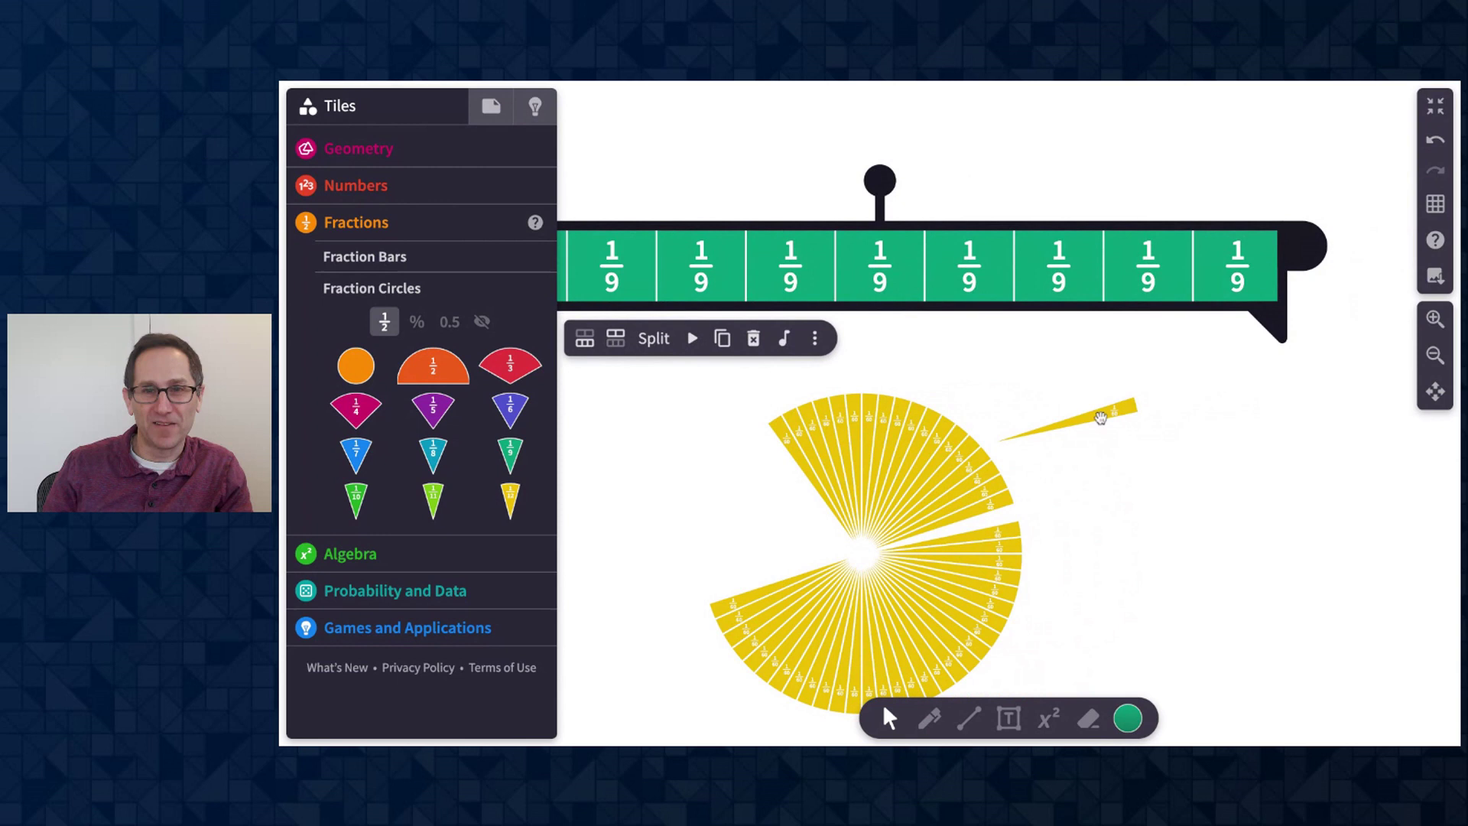
- Delete all the yellow circle pieces below the fraction bar, including the slice that was pulled out
click(1101, 417)
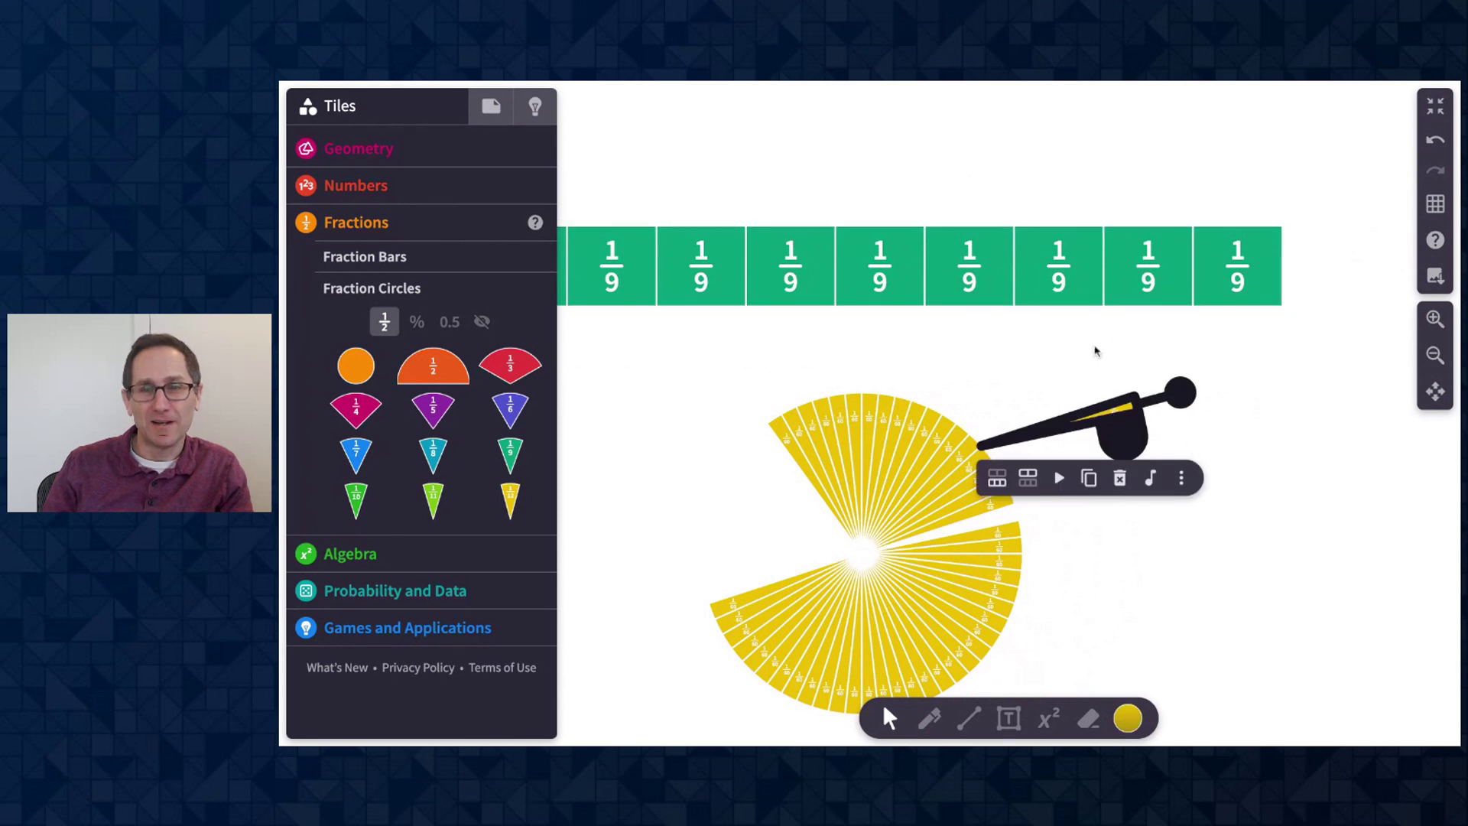
scroll(1097, 350, left, 3)
click(1077, 401)
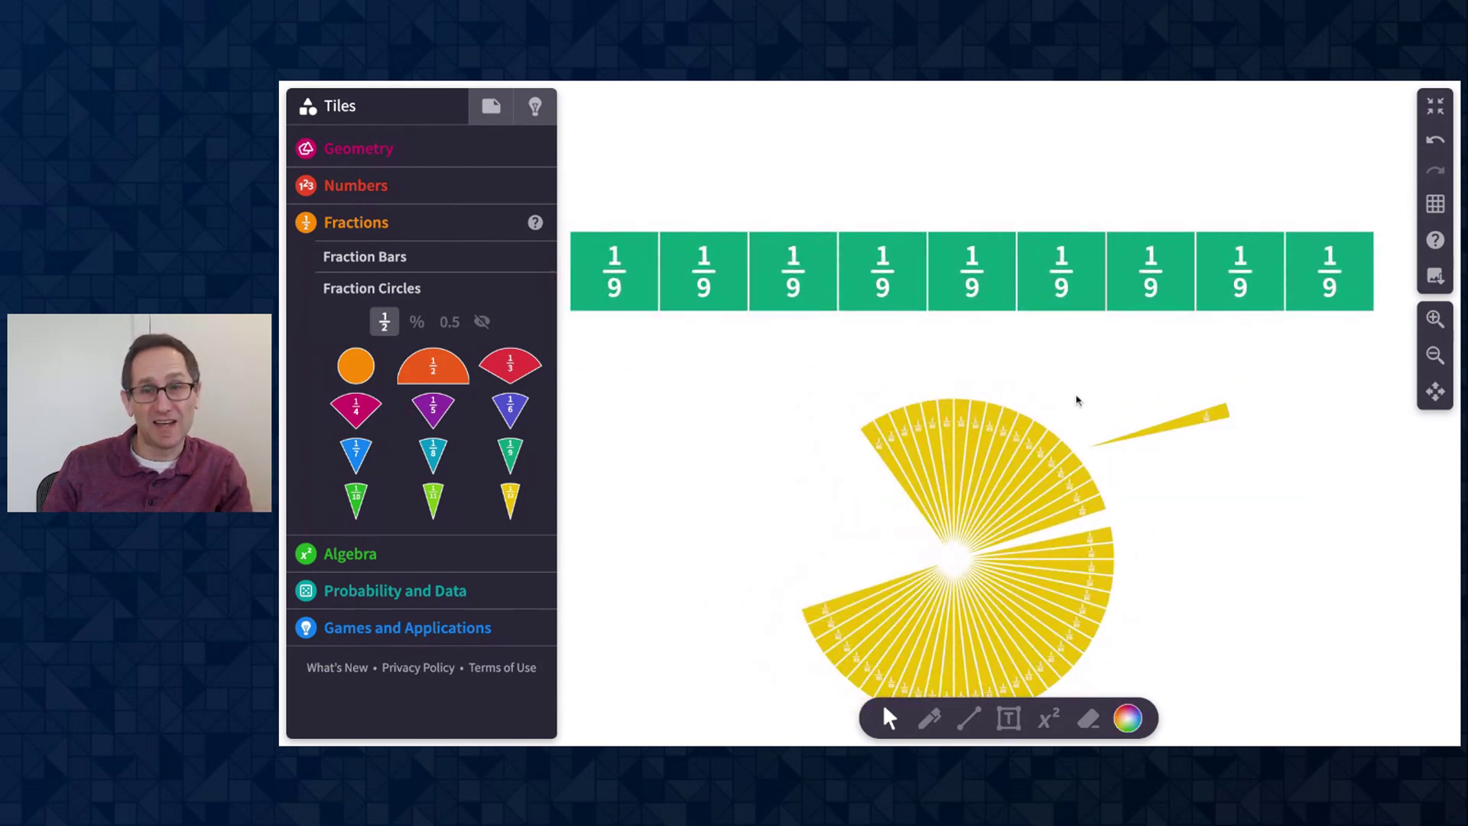
drag(811, 396, 1227, 596)
key(Delete)
scroll(1117, 476, left, 2)
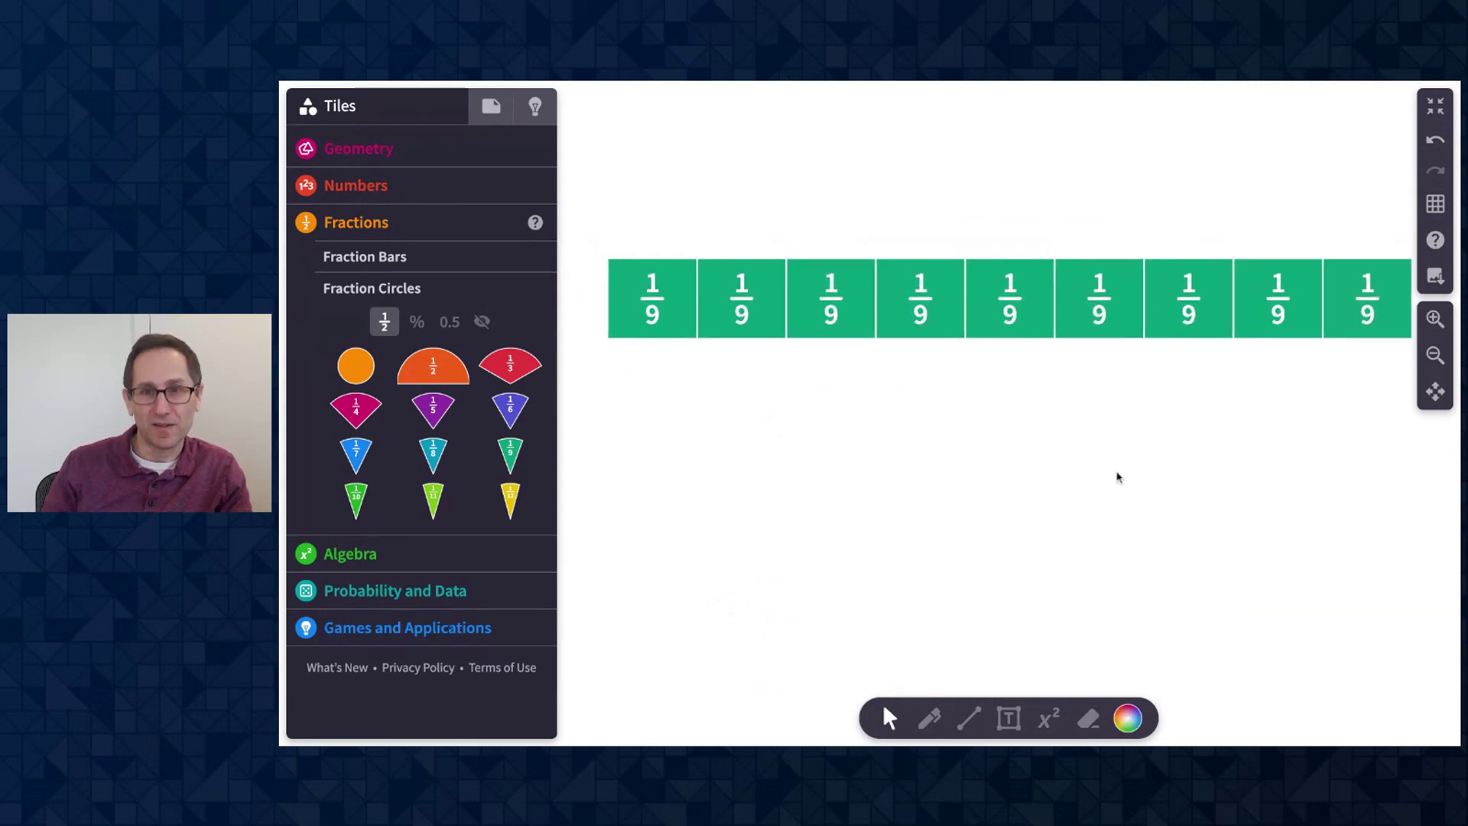
- Set the scale of the ninths bar to 5
scroll(1134, 417, right, 1)
scroll(1133, 417, left, 1)
click(1095, 330)
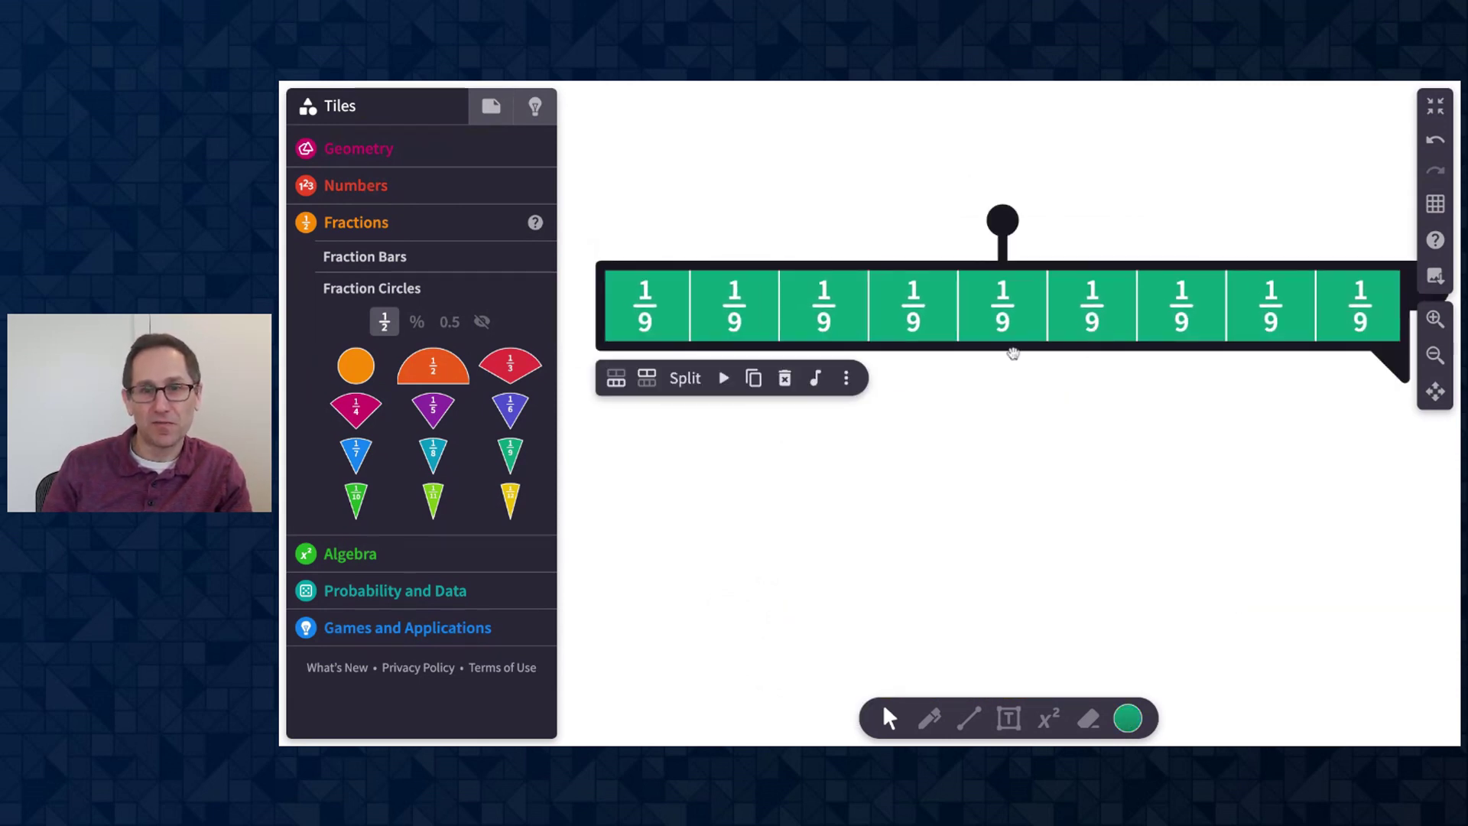
click(844, 378)
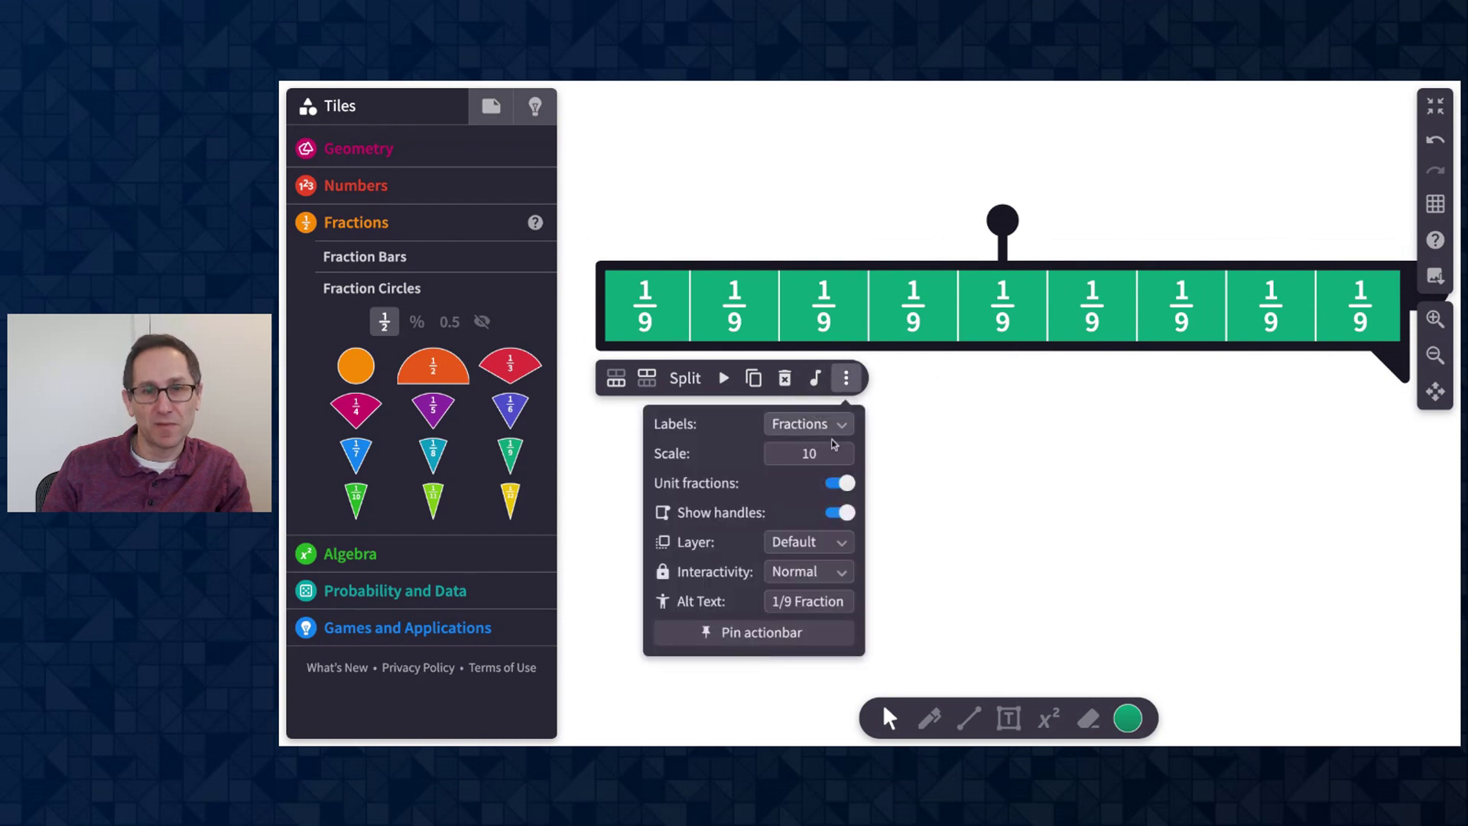
click(826, 452)
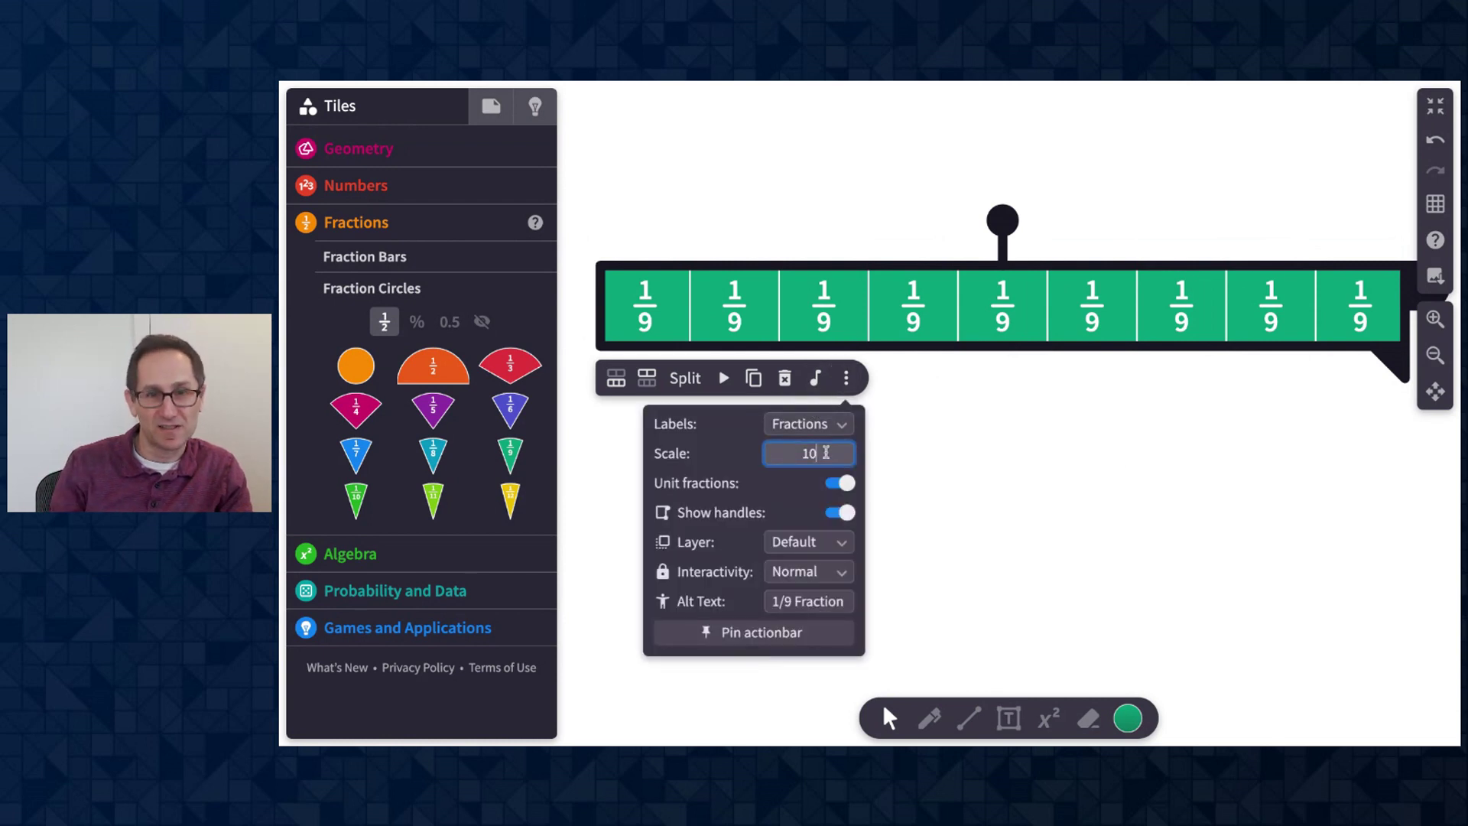
key(BackSpace)
key(BackSpace)
text(5)
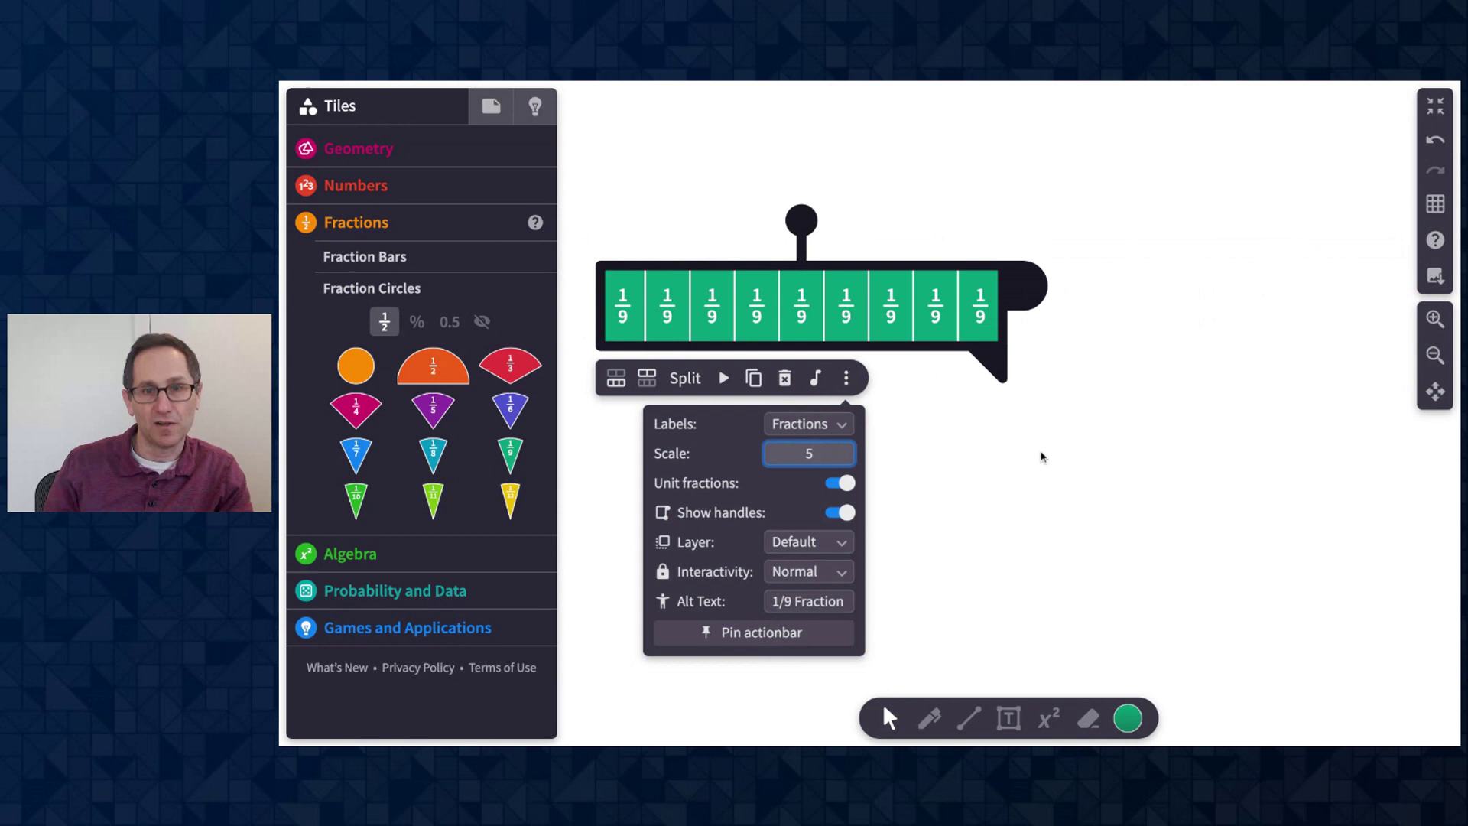
click(1044, 459)
- Shorten the bar to three ninths and set its scale to 15
click(891, 320)
drag(1021, 284, 757, 283)
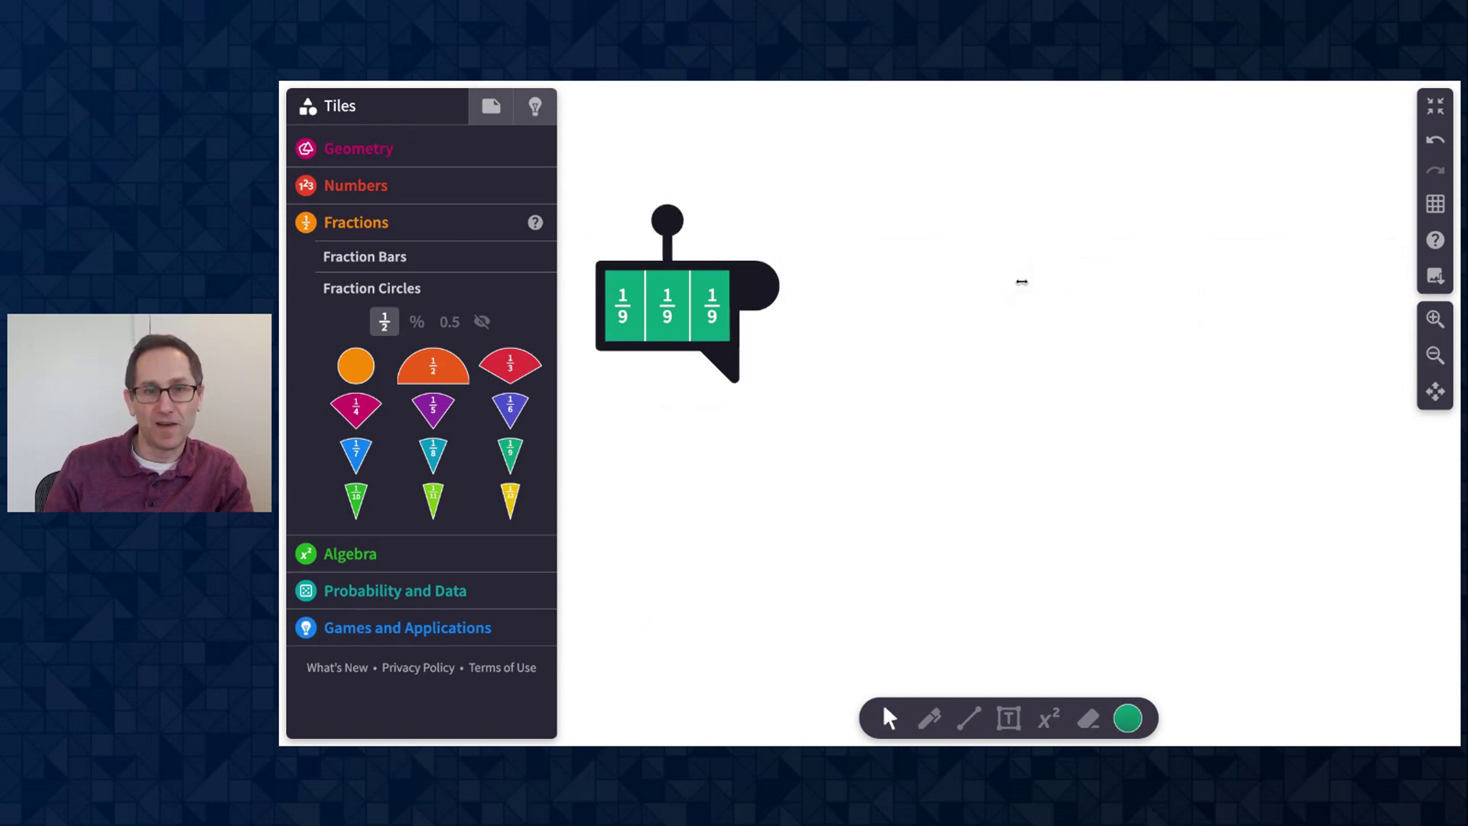
click(845, 378)
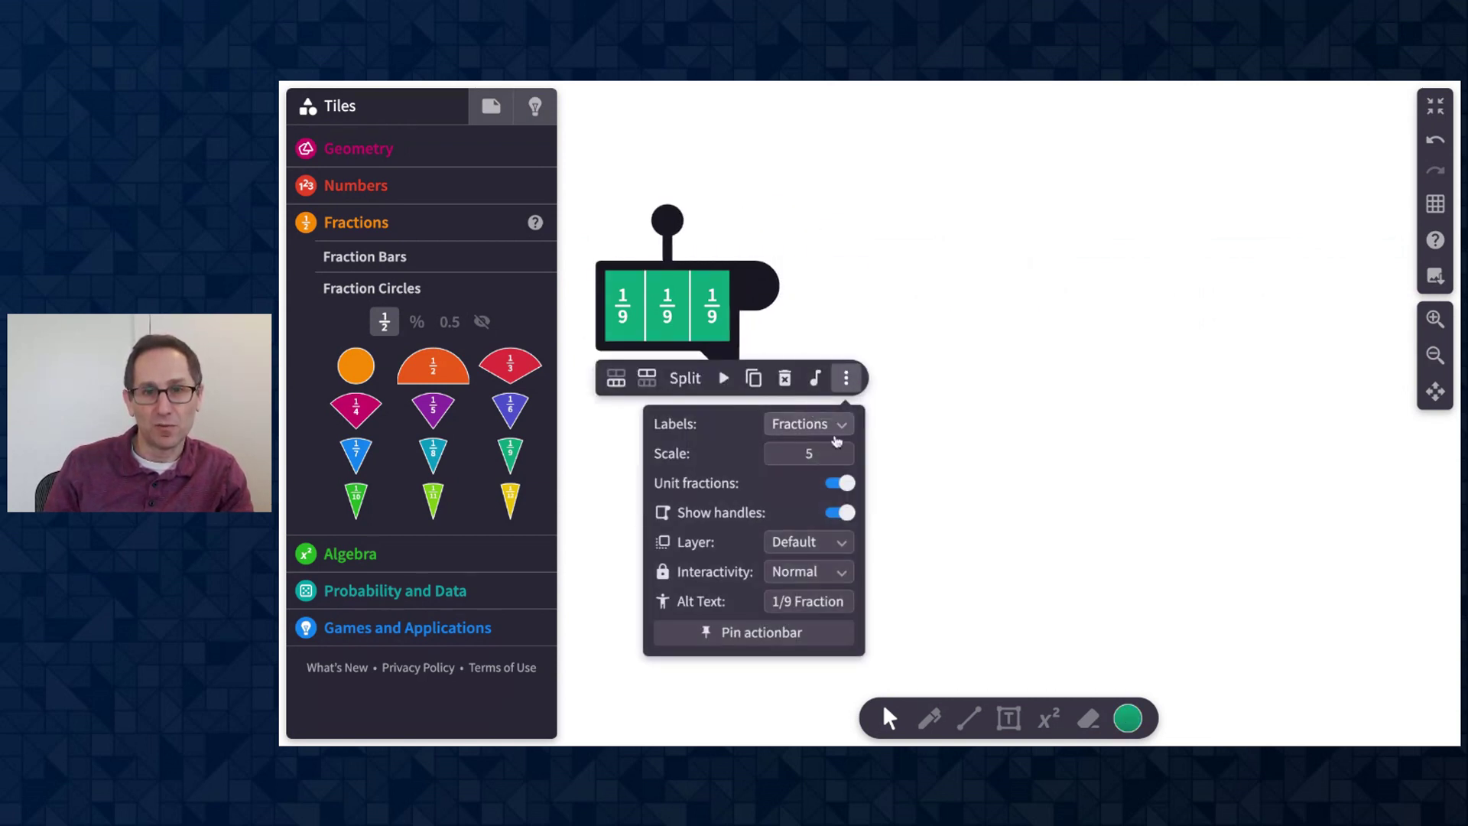
click(825, 451)
text(15)
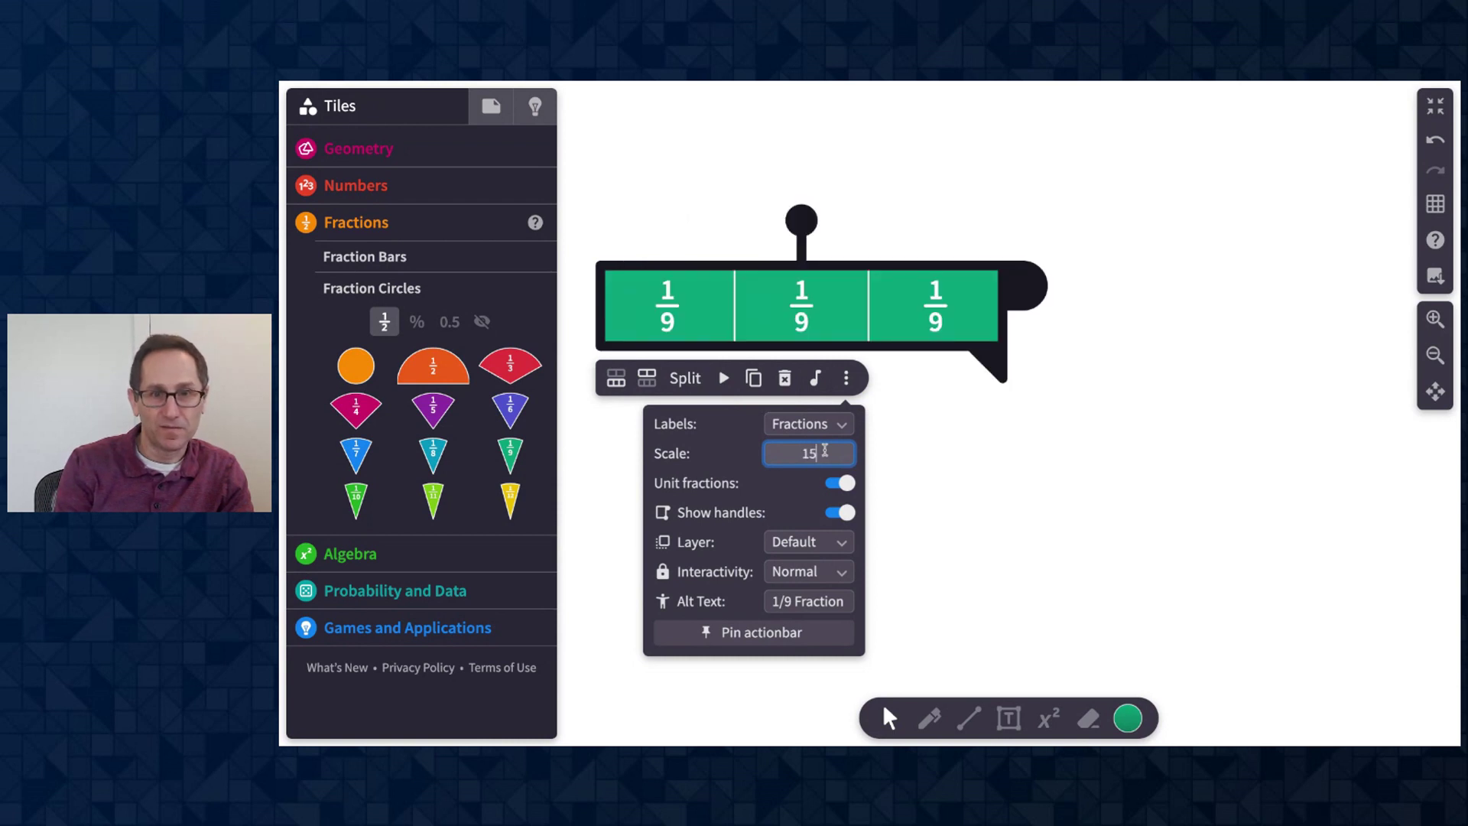
click(967, 475)
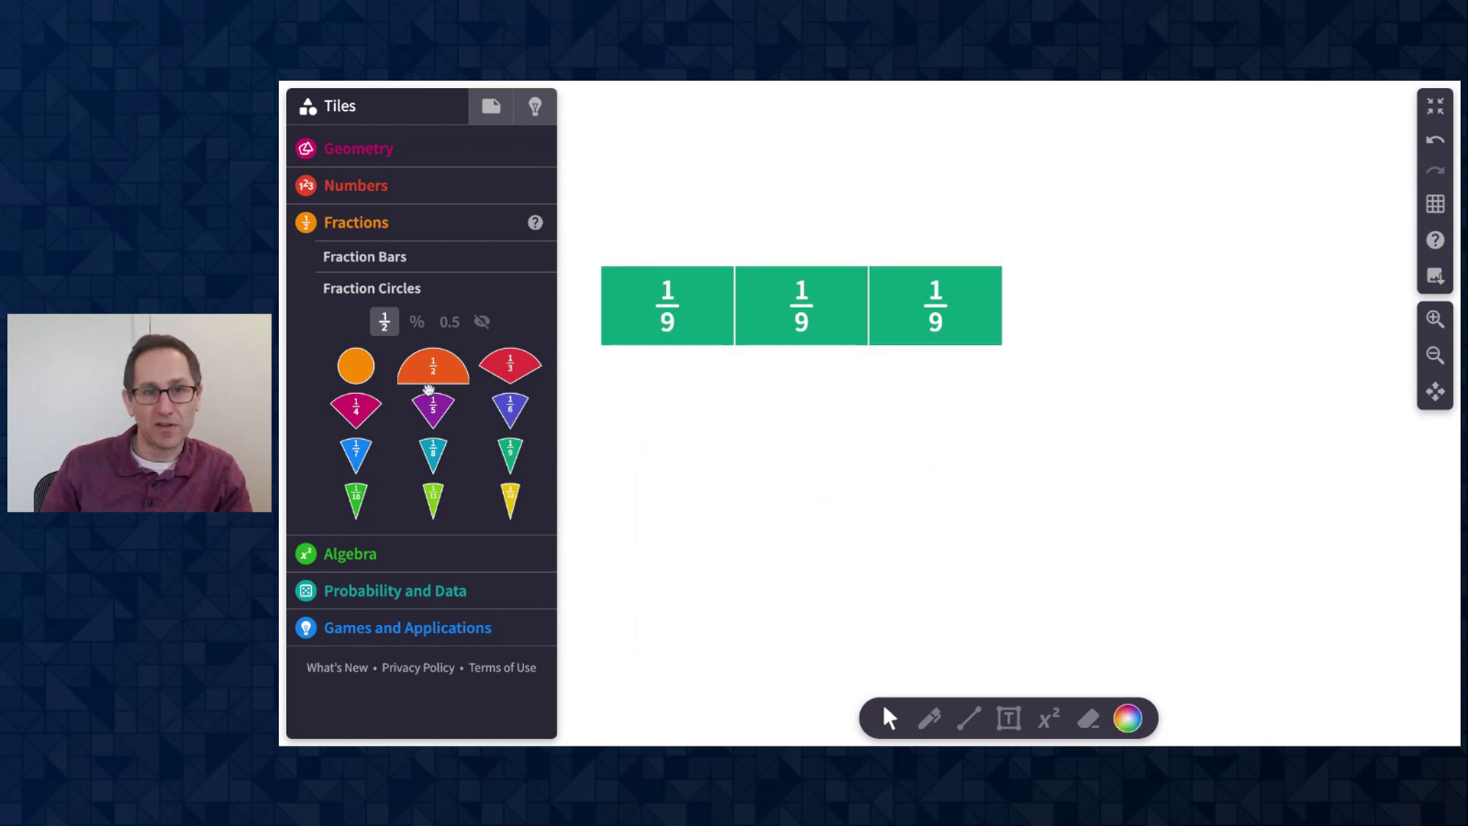
- Add a one-fifth circle piece to the right of the bar and set its radius to 1
drag(428, 390, 1178, 348)
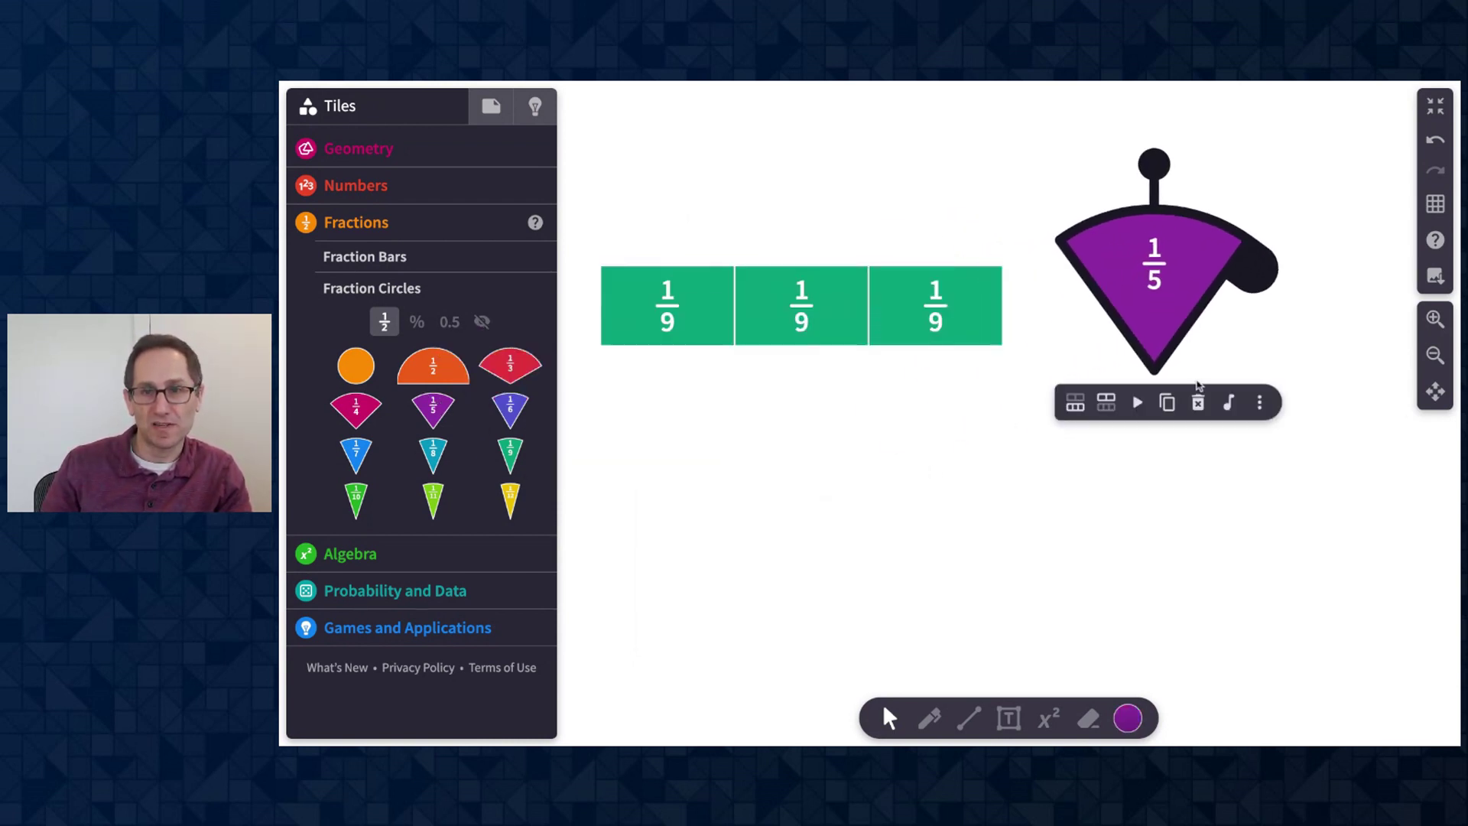
click(1259, 403)
click(1241, 447)
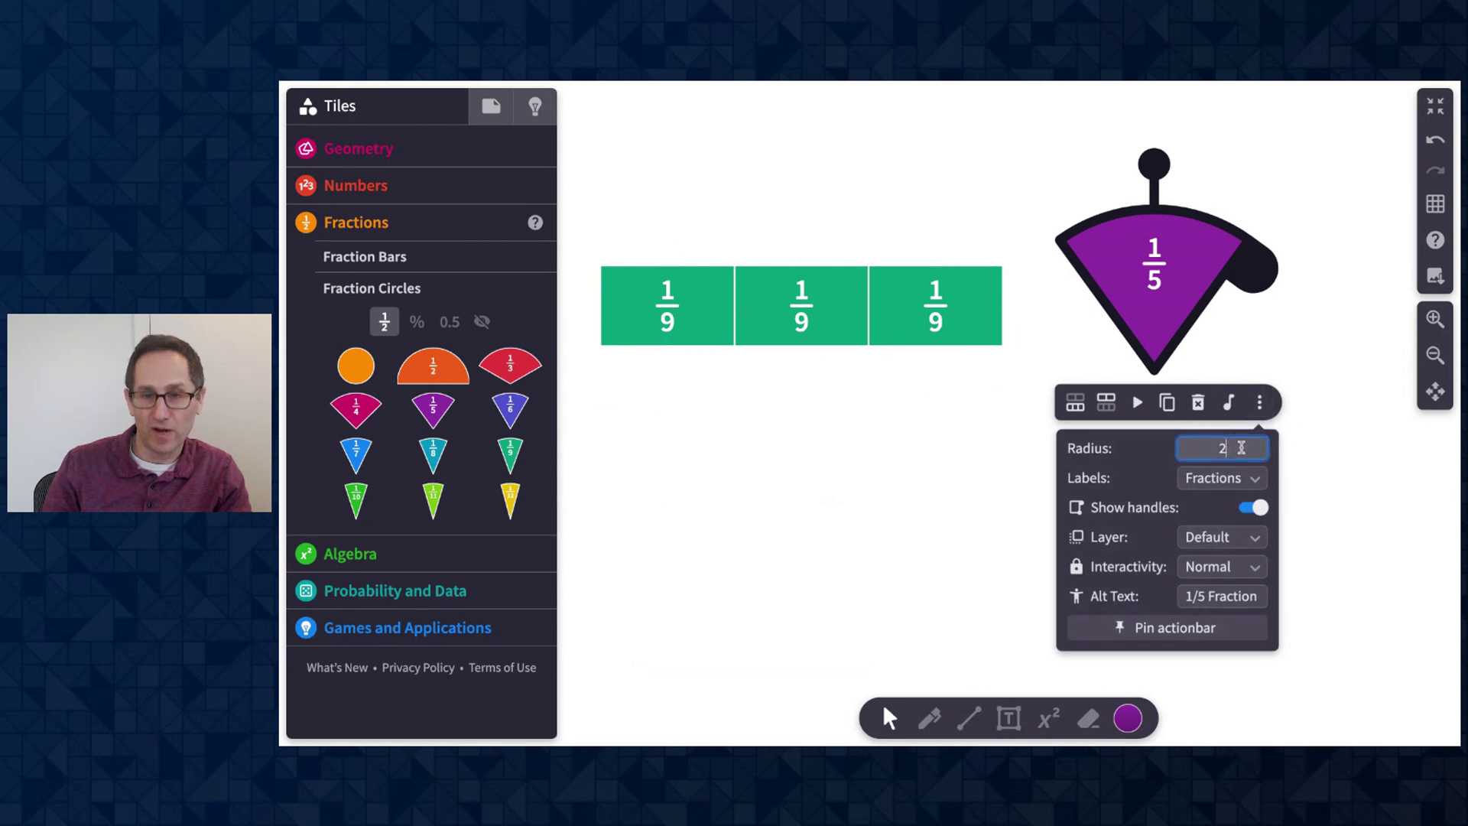
key(BackSpace)
text(1)
click(1246, 319)
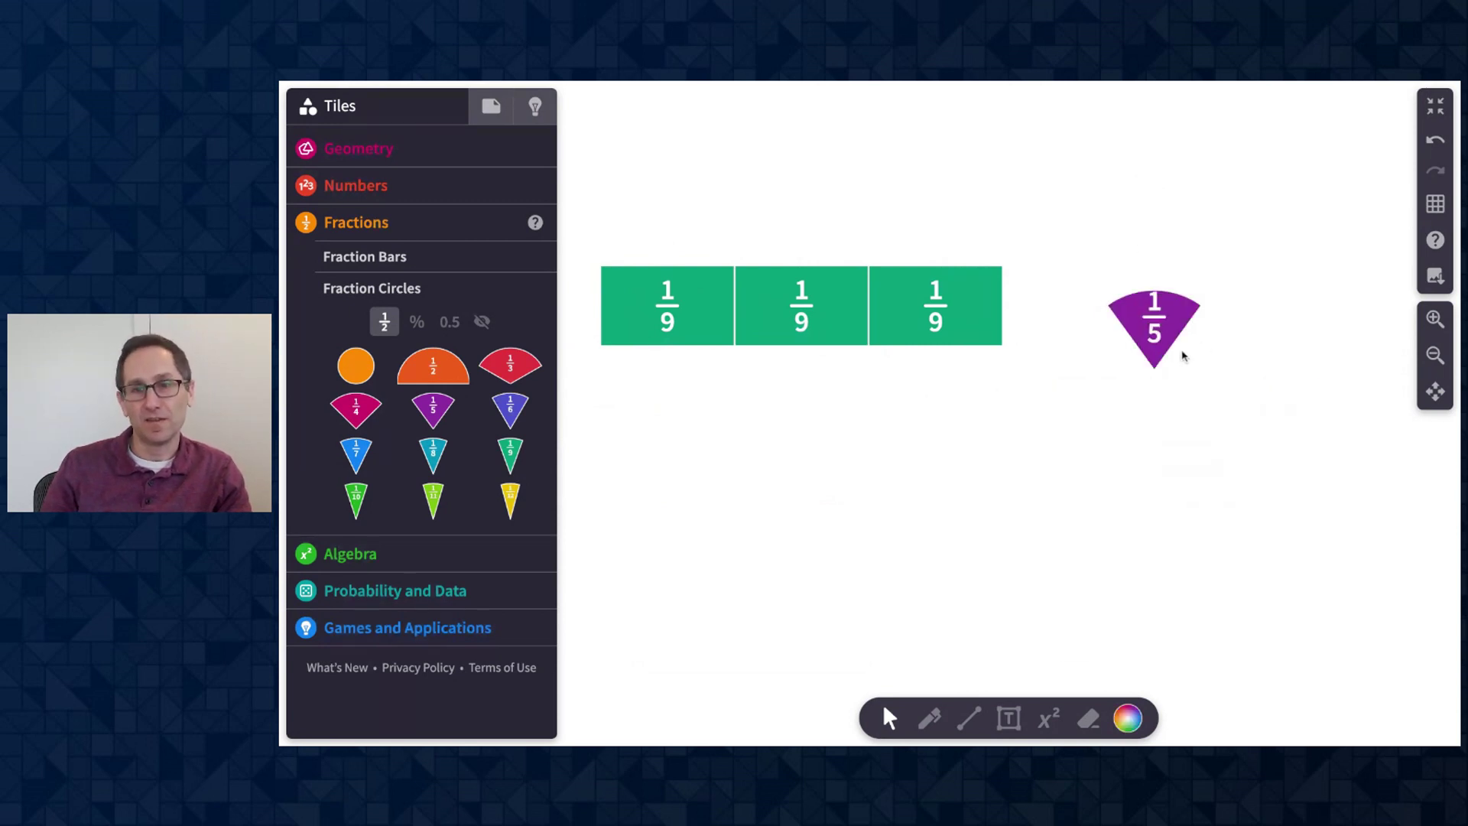
- Play the animation of the three-ninths bar
click(1147, 328)
click(856, 285)
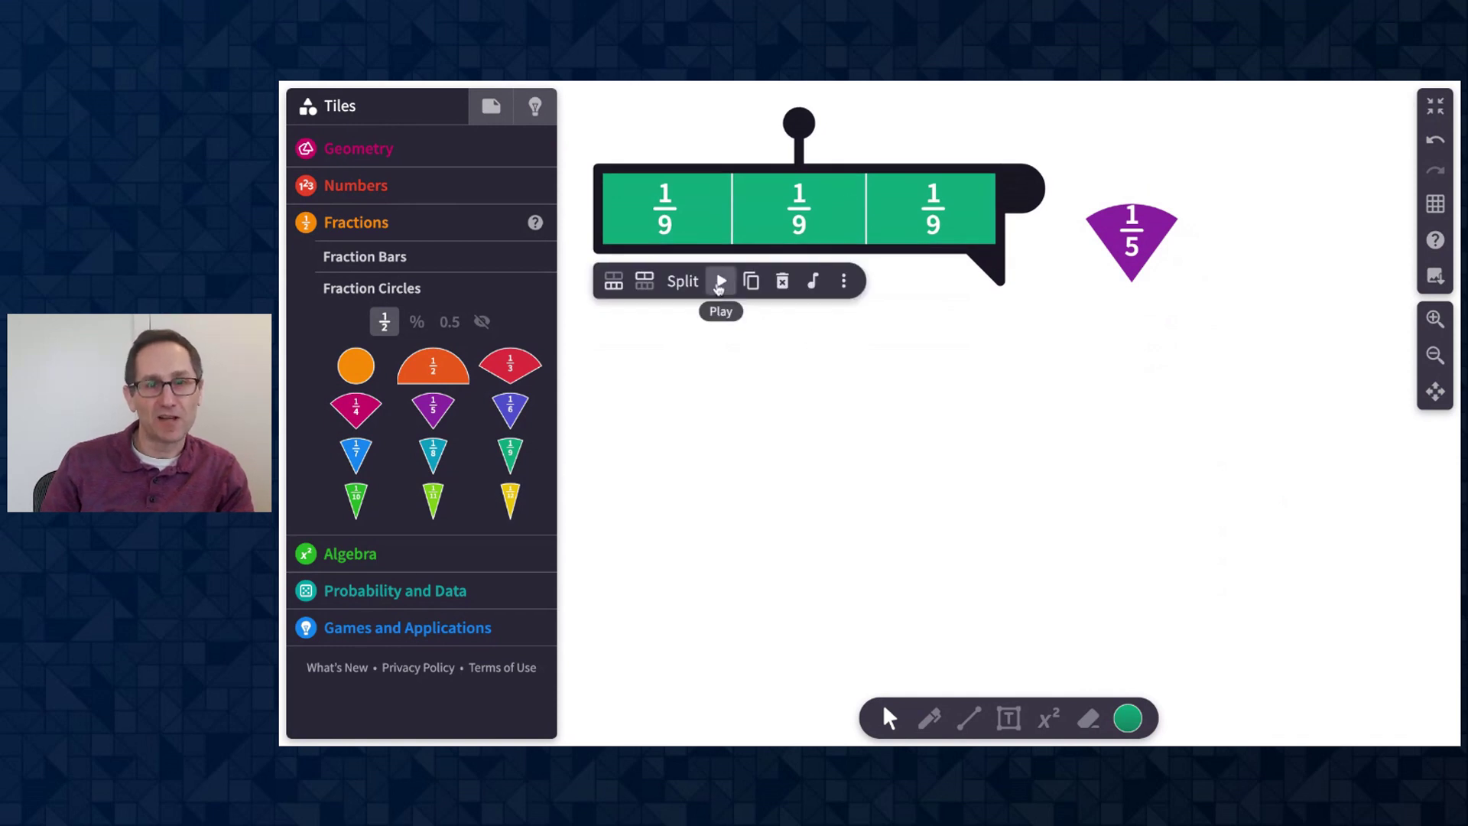
click(721, 282)
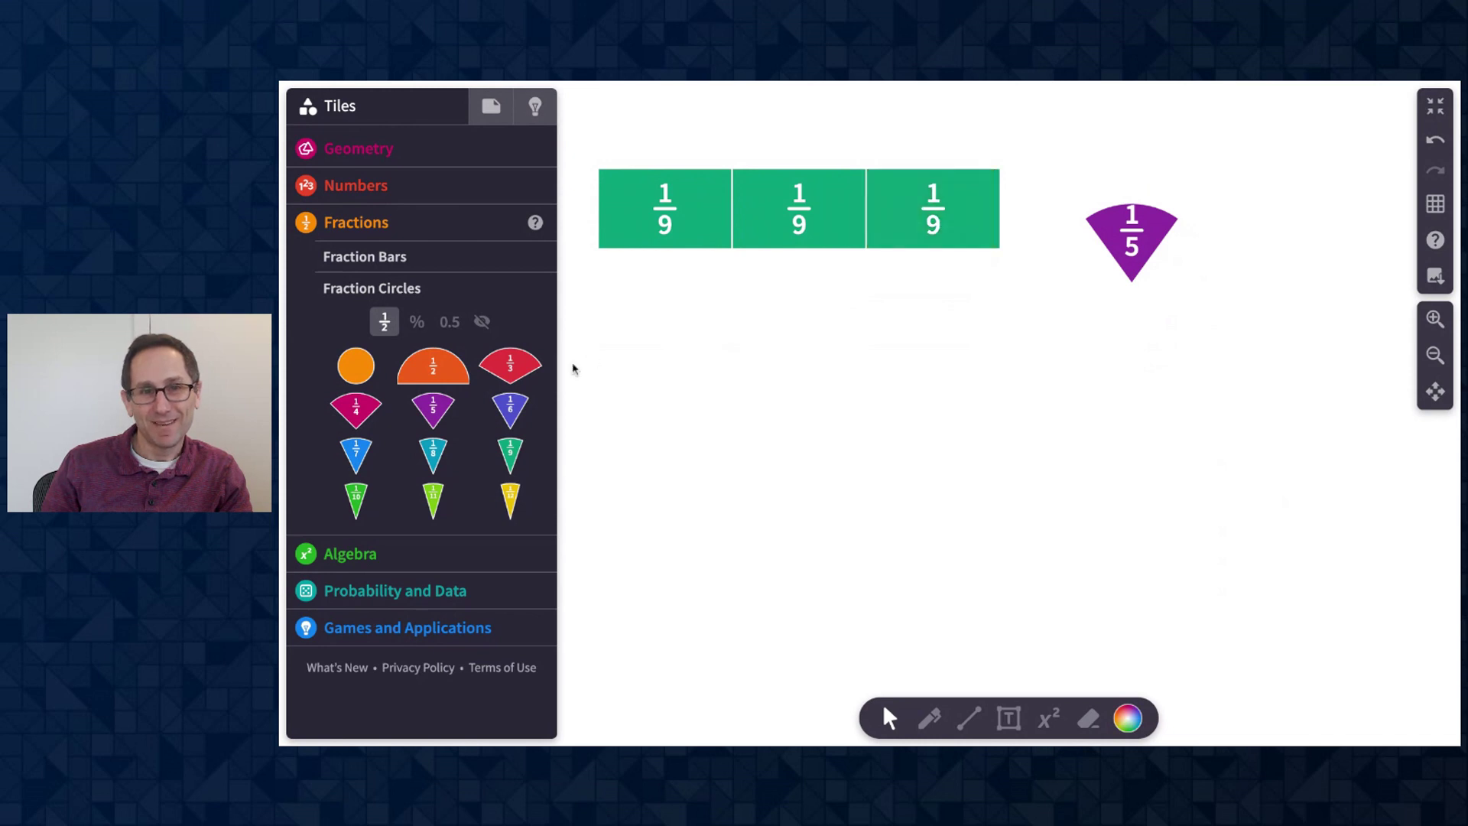
- Add another one-fifth circle piece below the bar, extended to four fifths, and play its animation
click(433, 413)
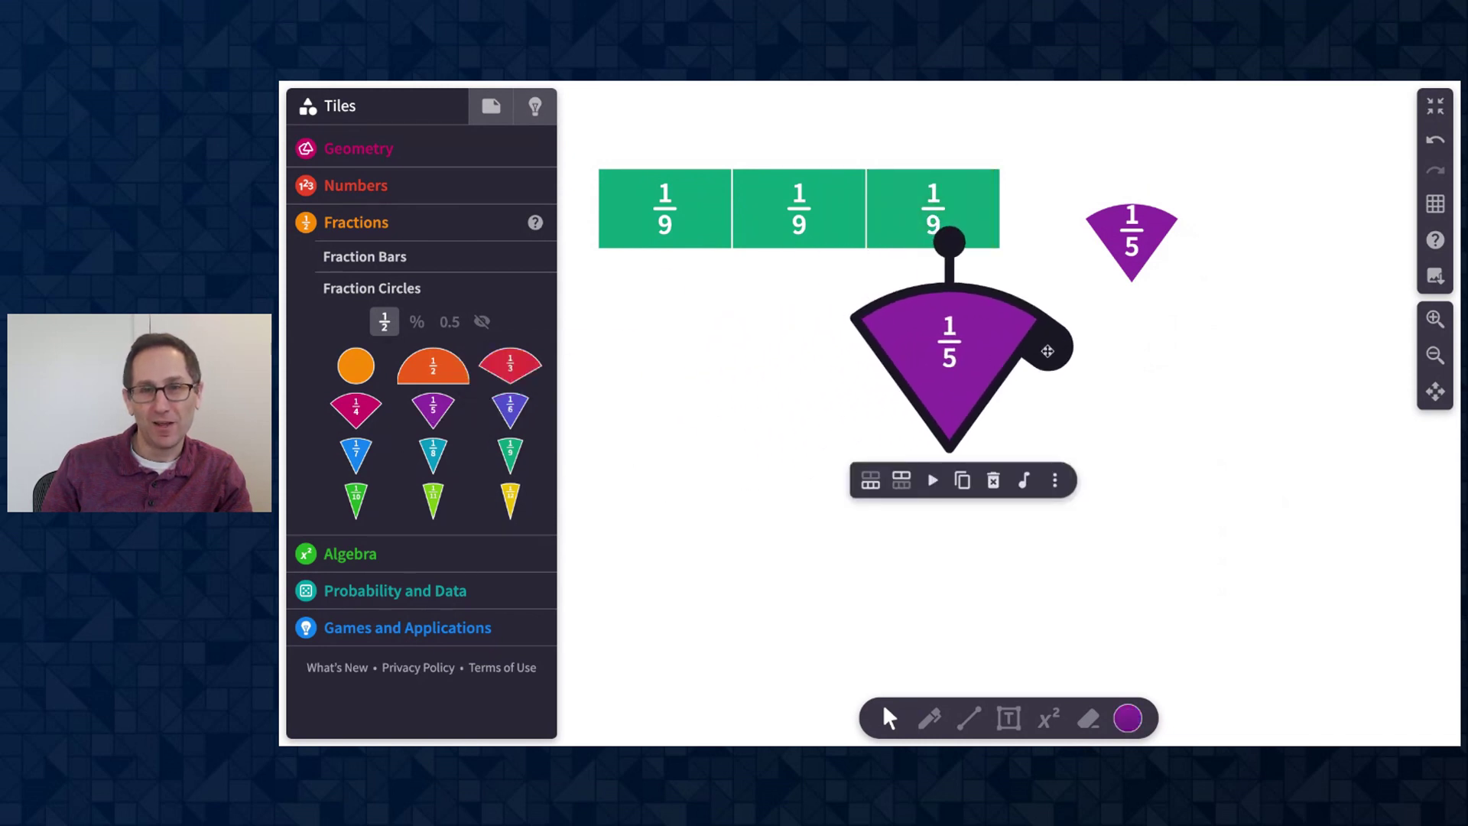
click(1051, 349)
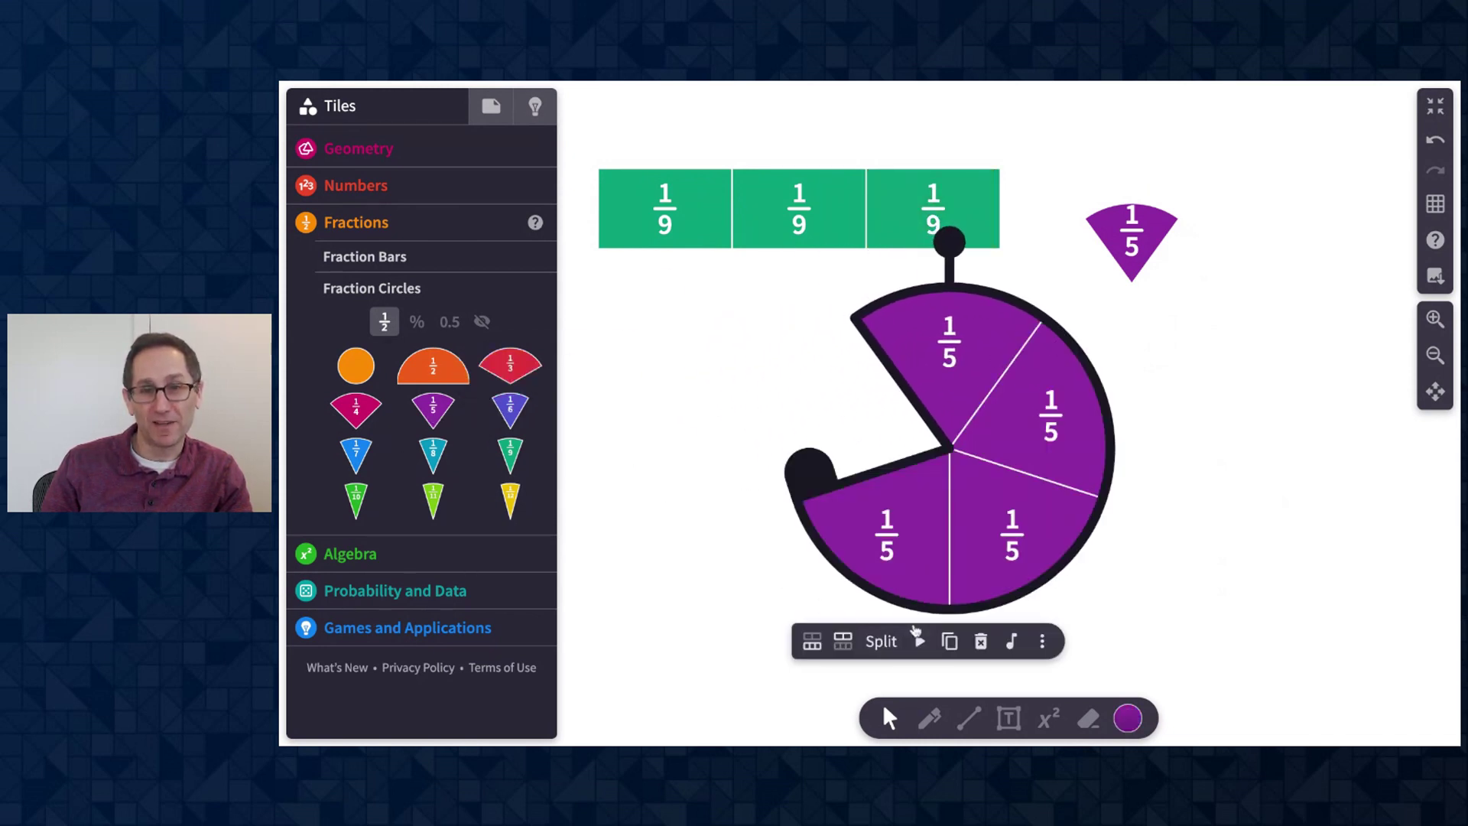
click(921, 643)
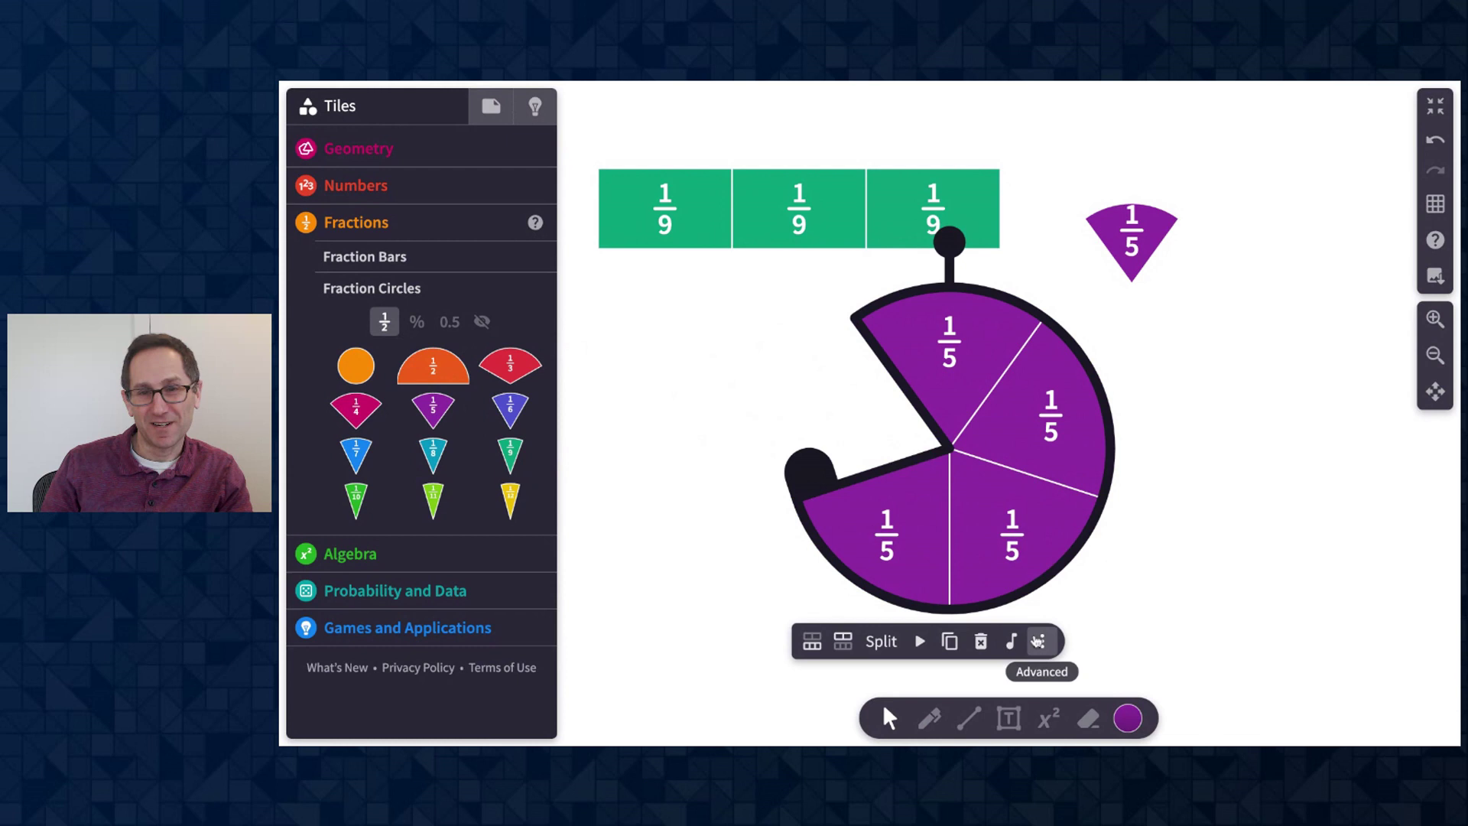
- Turn off unit fractions for the large four-fifths circle and play its animation as one piece
click(1042, 642)
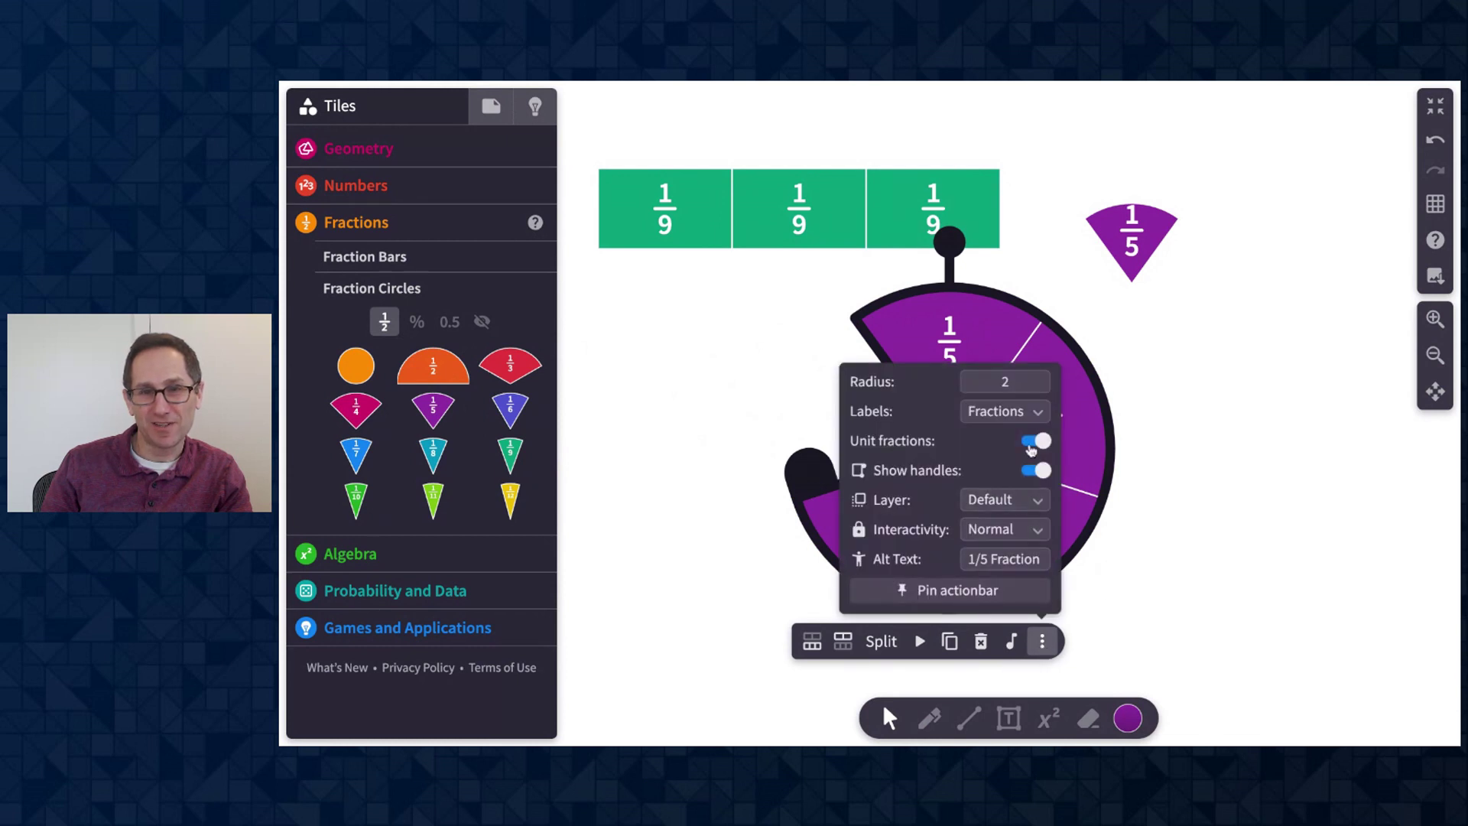
click(1037, 441)
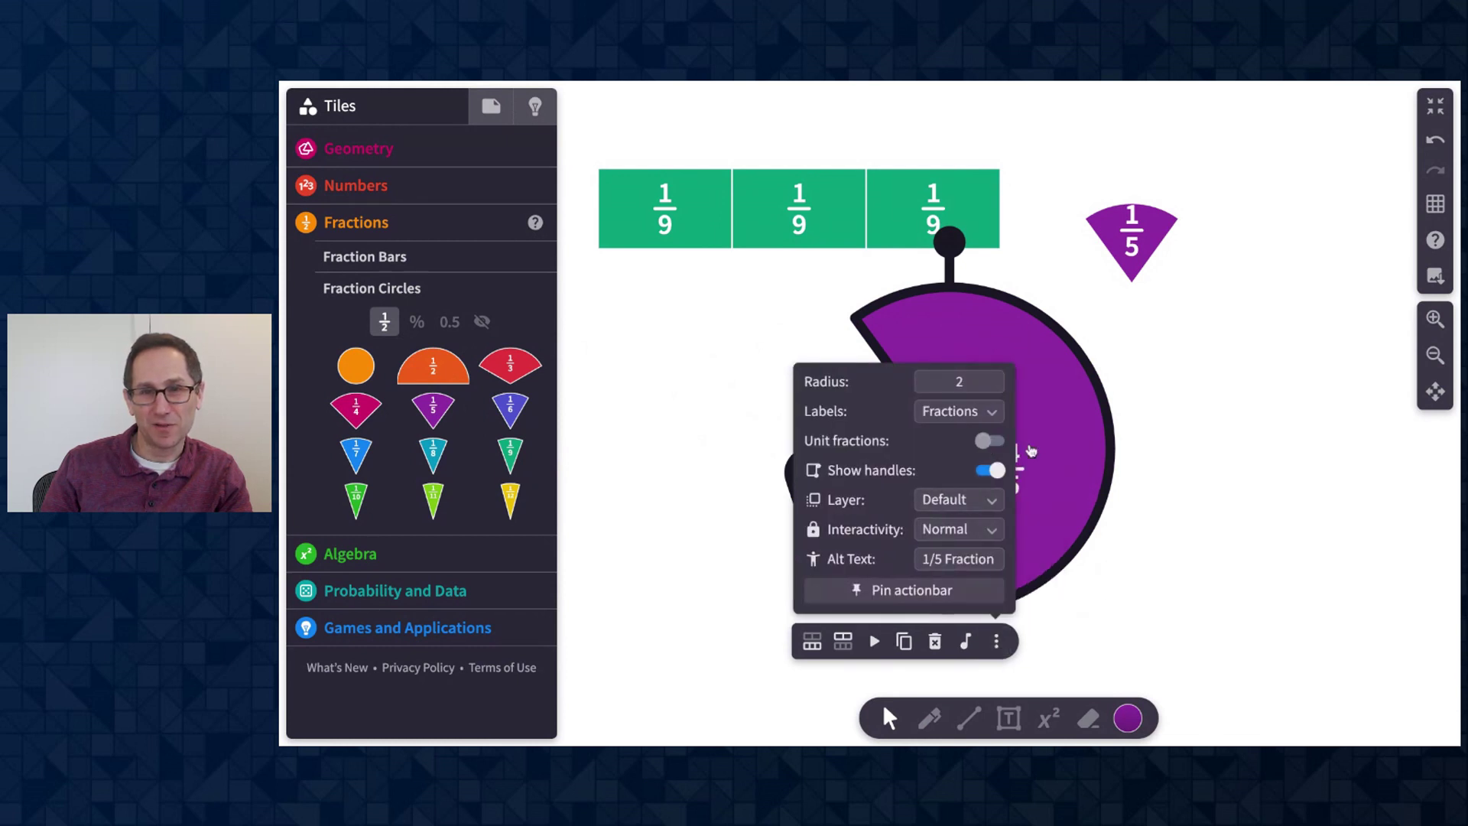
click(875, 643)
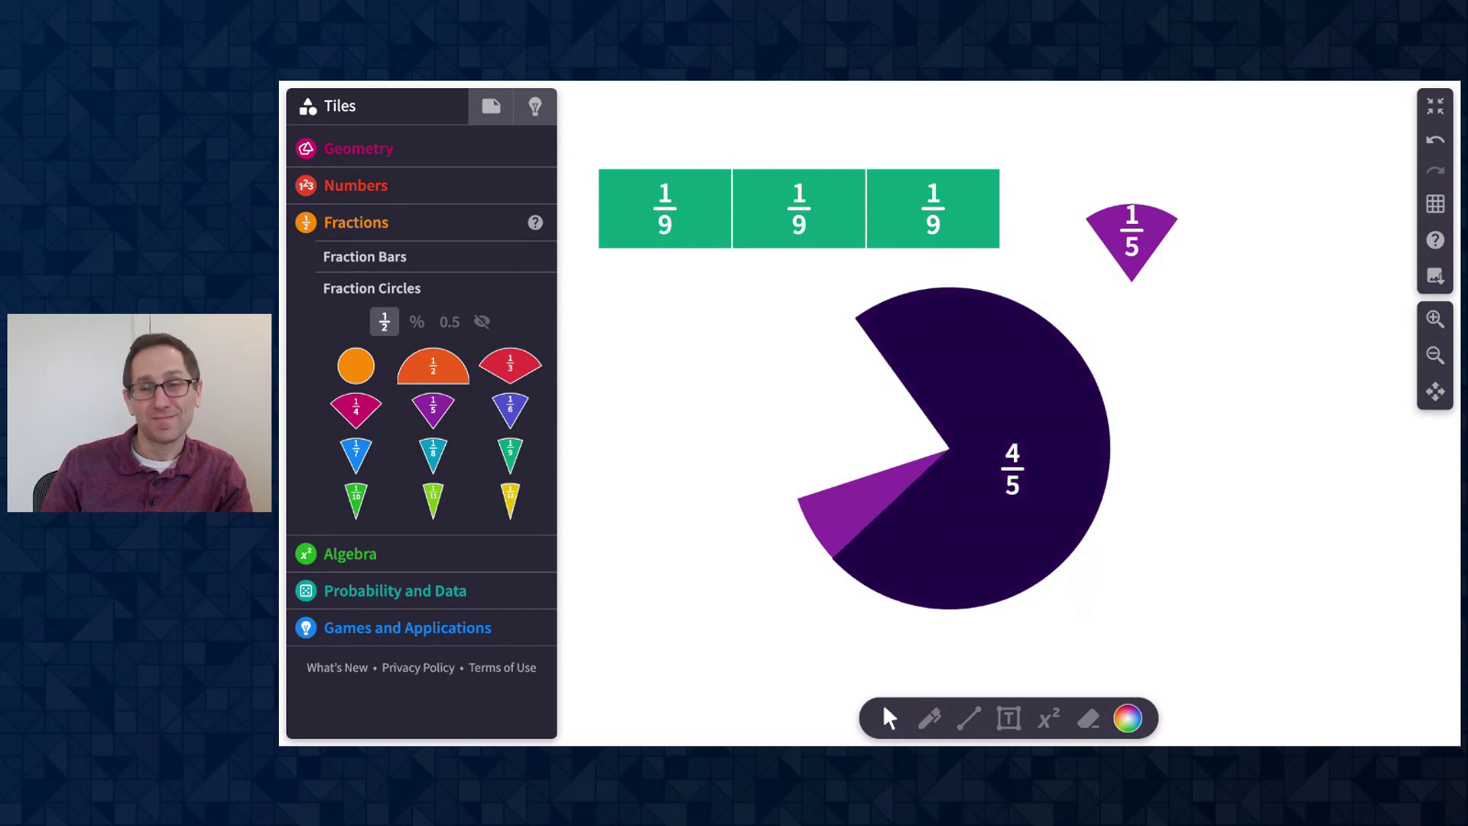
- Add a pink hexagon in the empty space below the four-fifths circle and play its animation
scroll(1297, 433, down, 2)
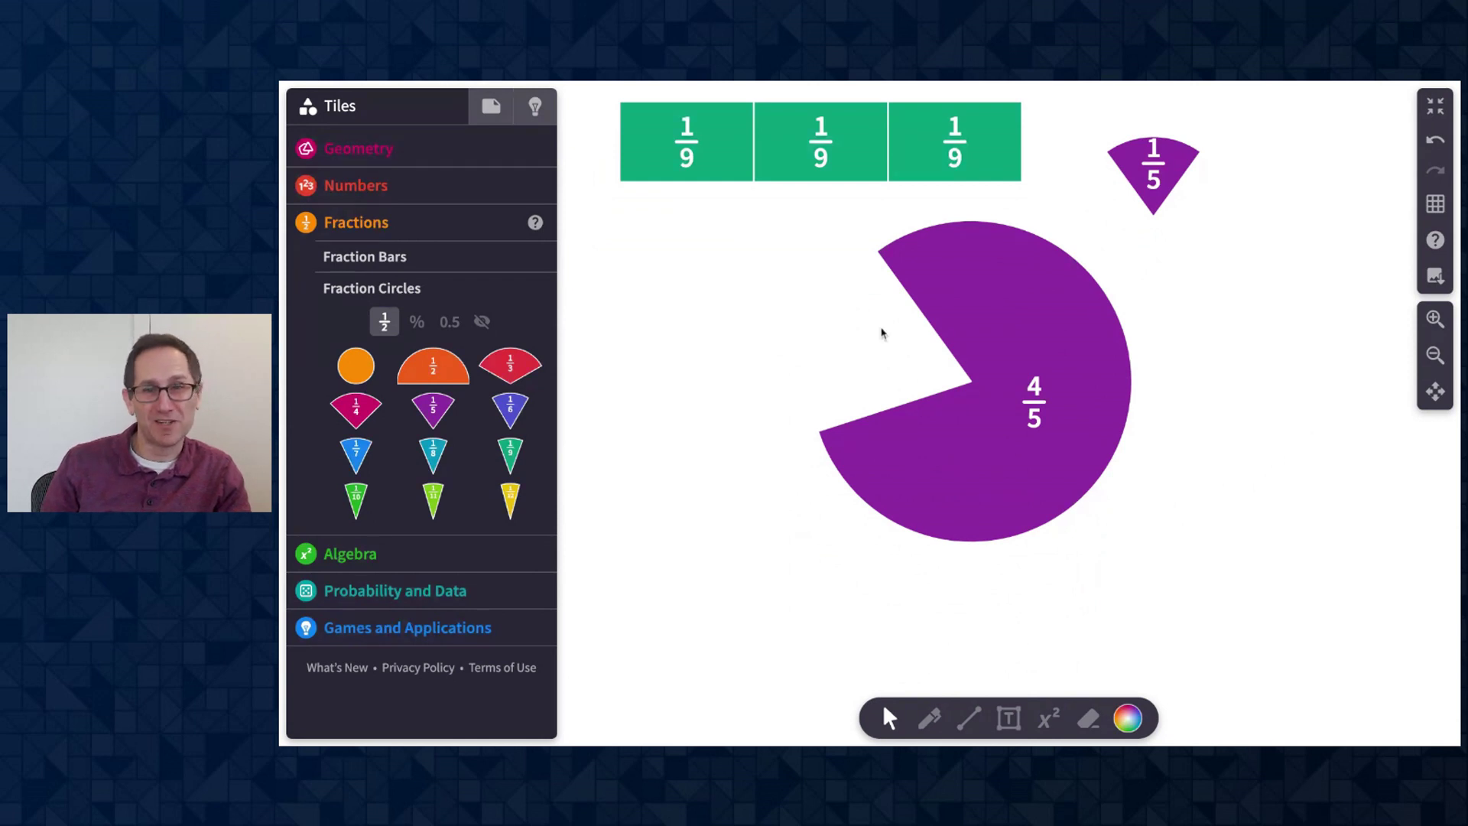
scroll(832, 351, down, 7)
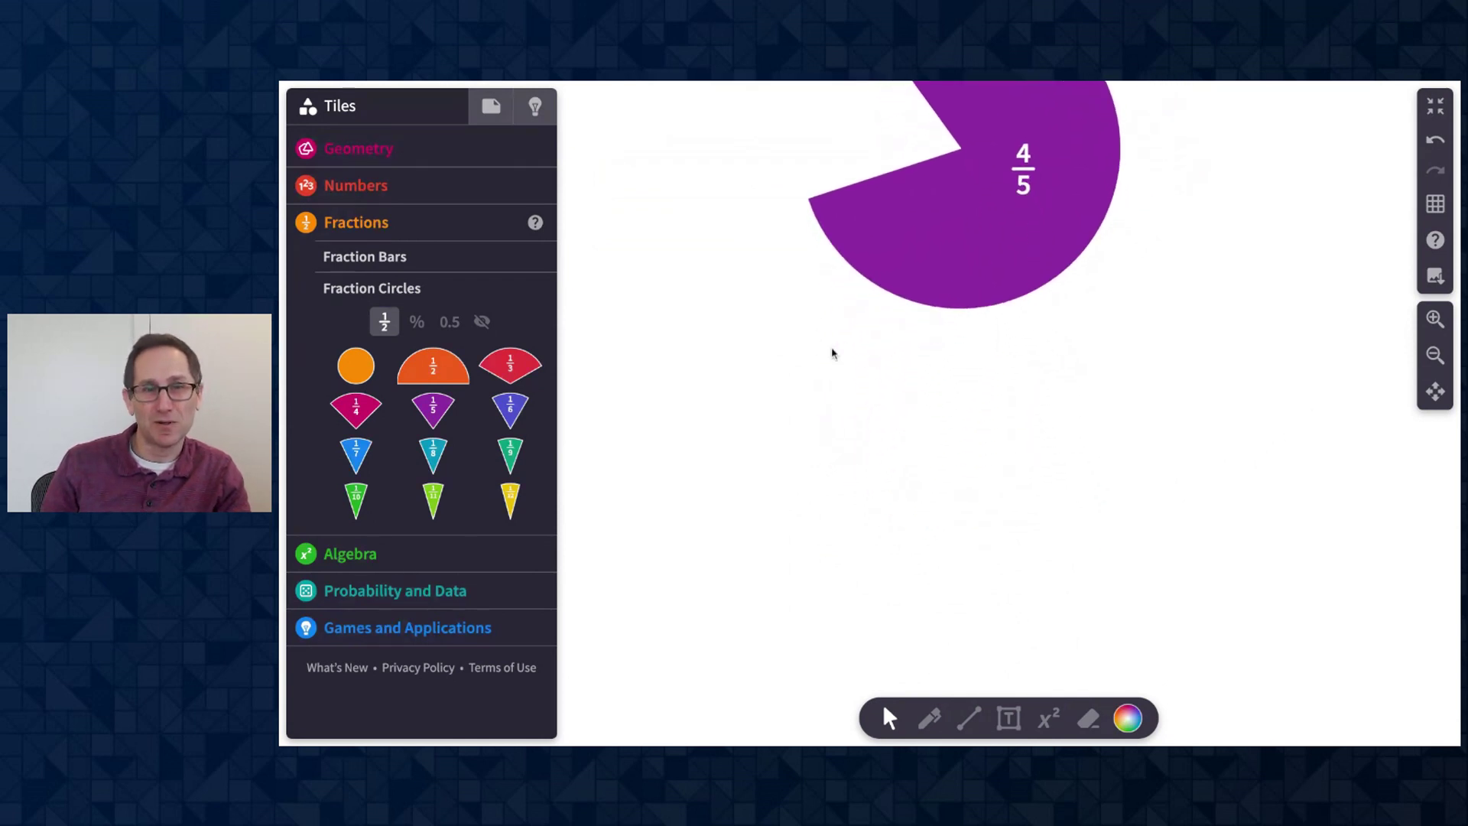
click(390, 150)
click(354, 319)
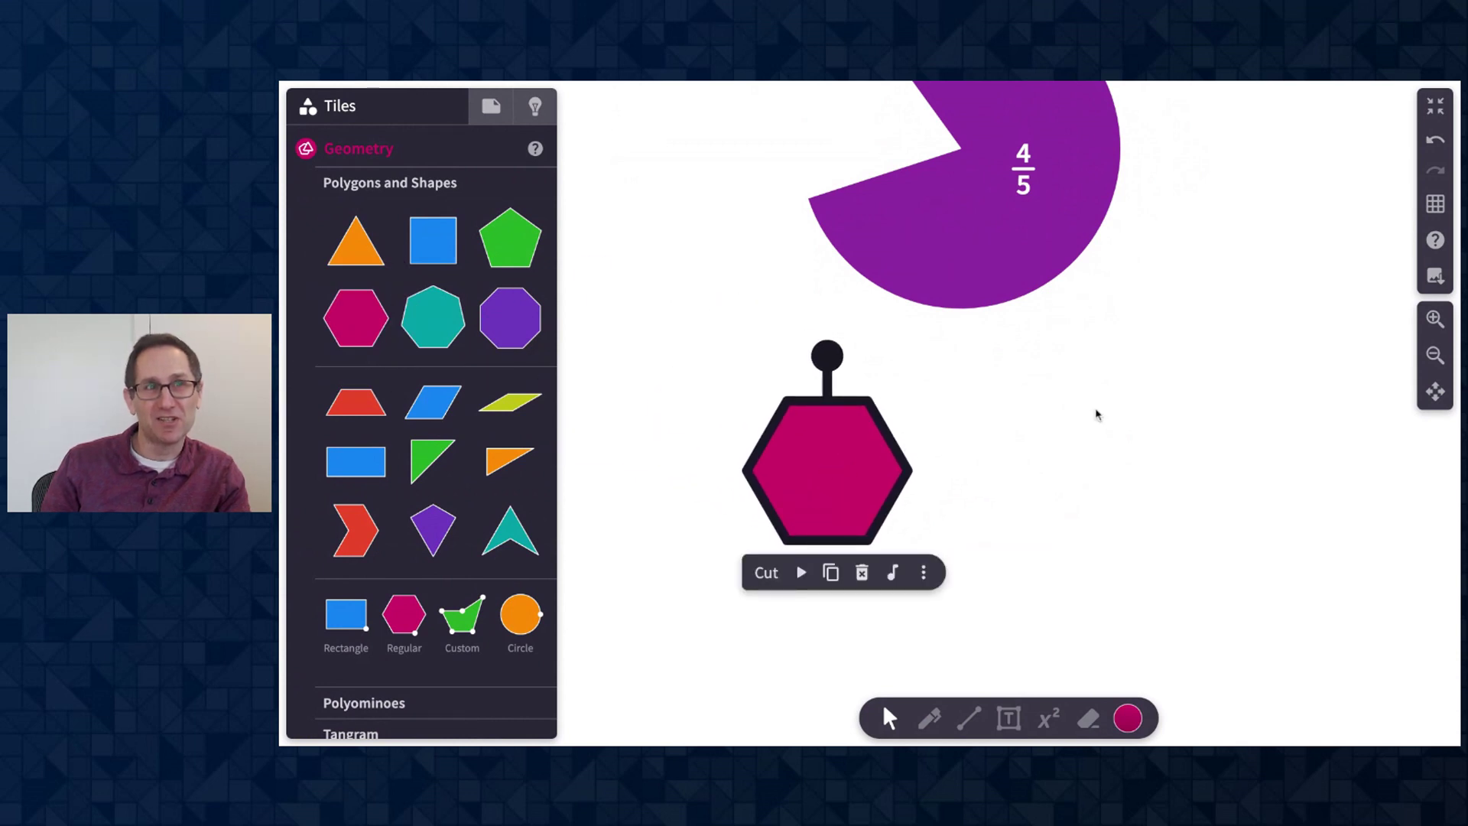
scroll(1096, 415, down, 3)
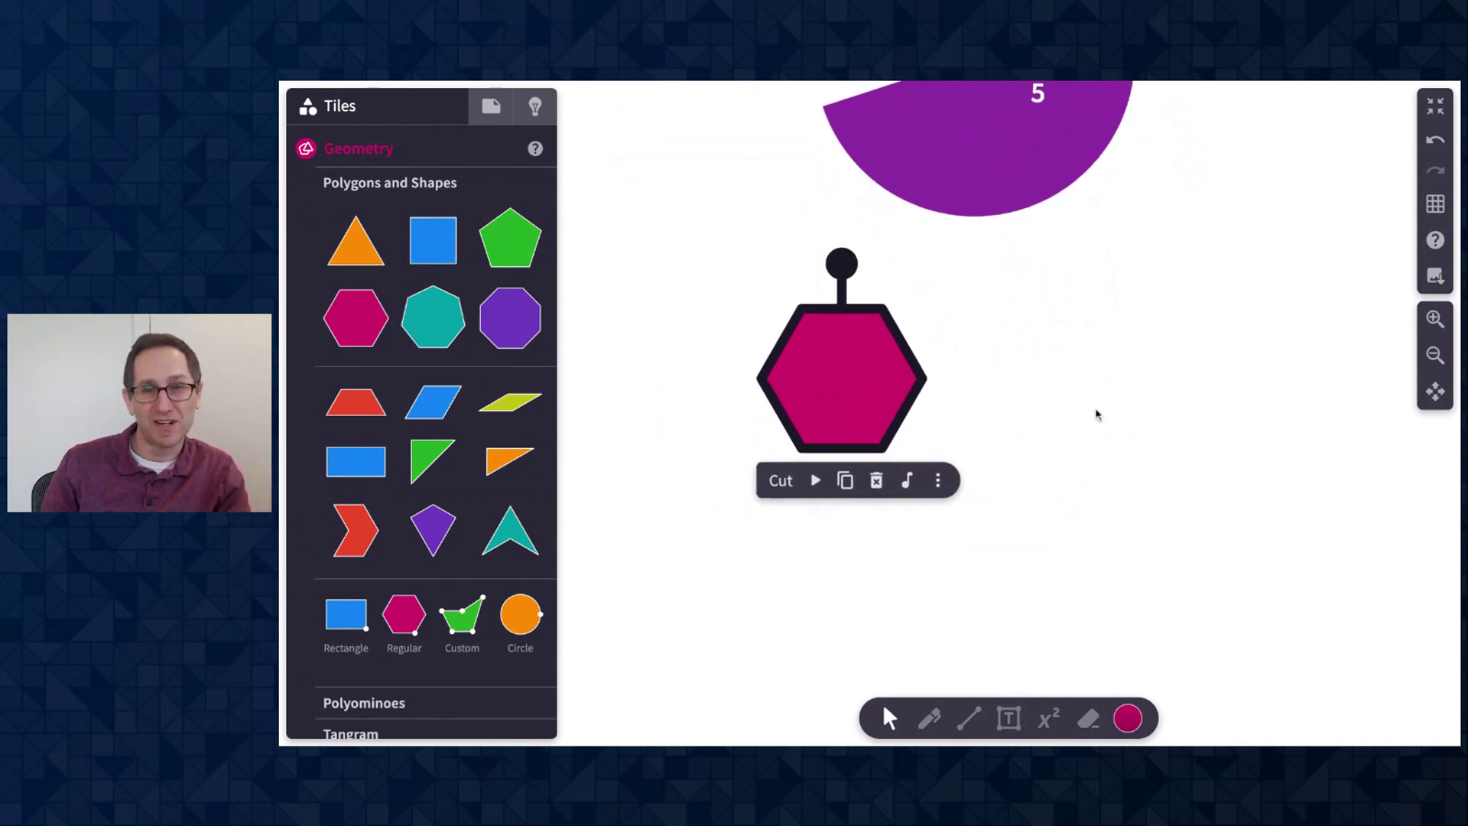
click(1437, 321)
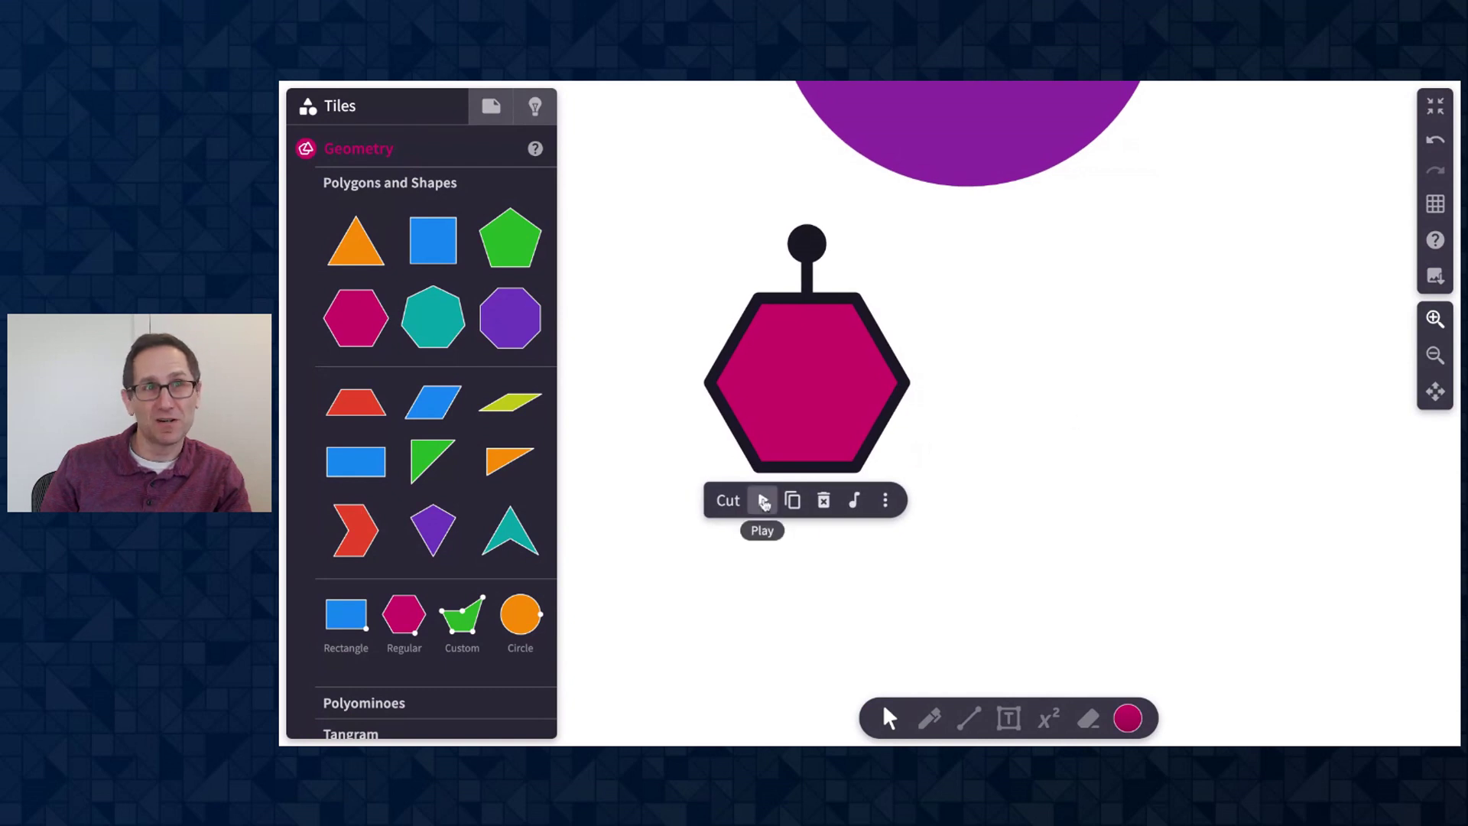
click(762, 500)
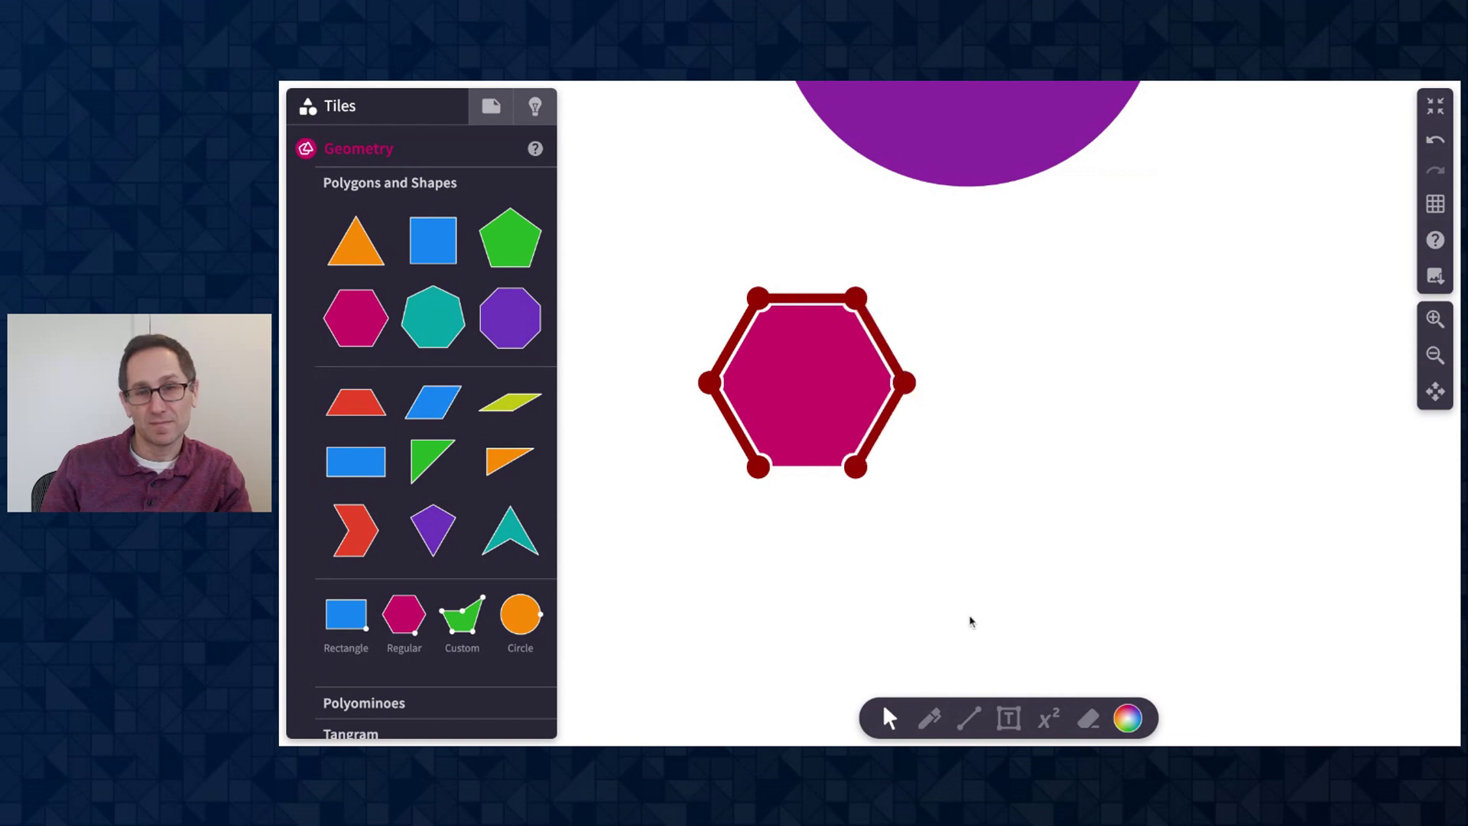
- Set the hexagon's music animation to Area and play it
click(836, 422)
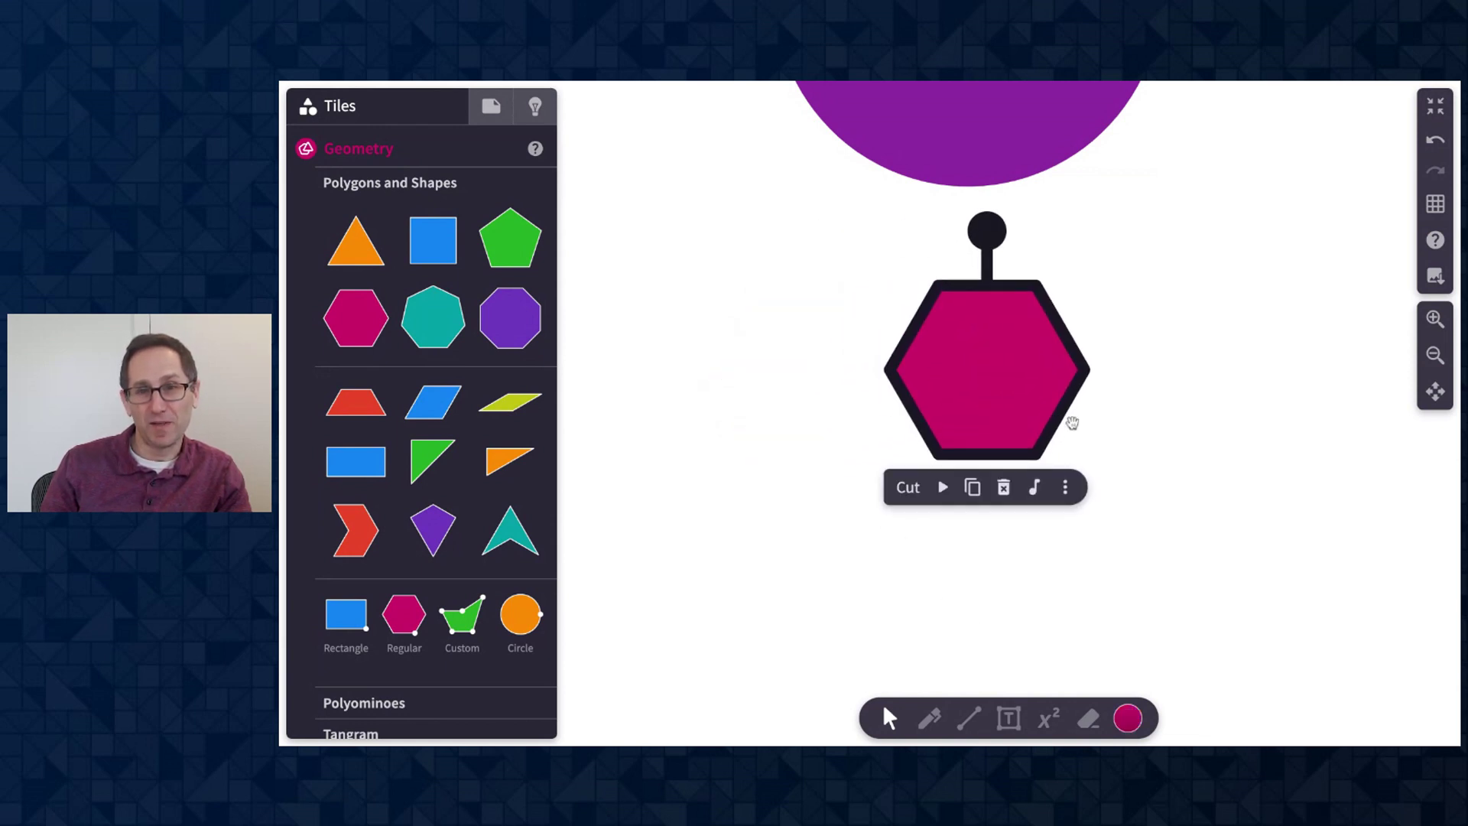
click(1033, 490)
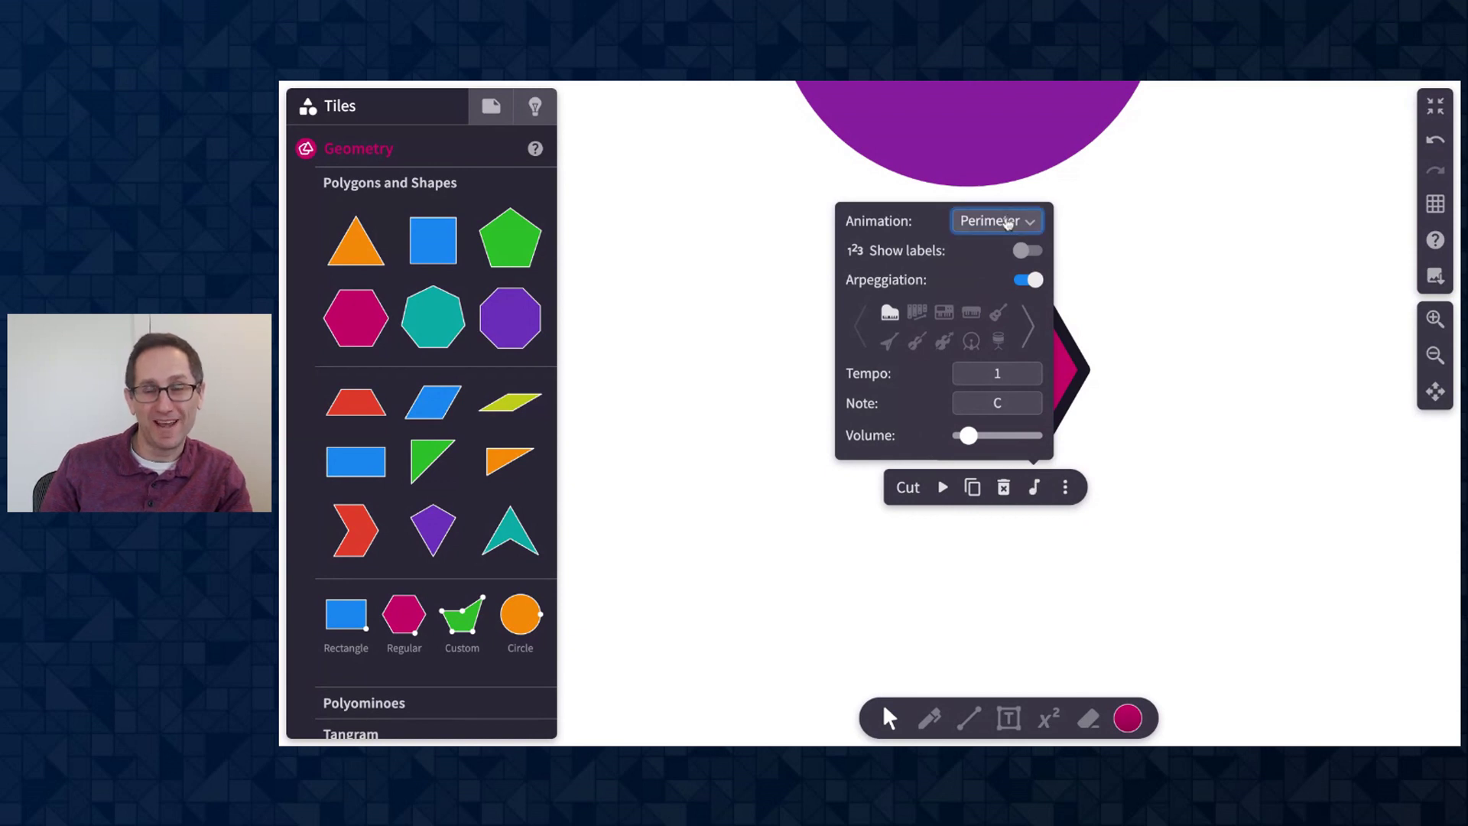
click(1282, 439)
click(1040, 392)
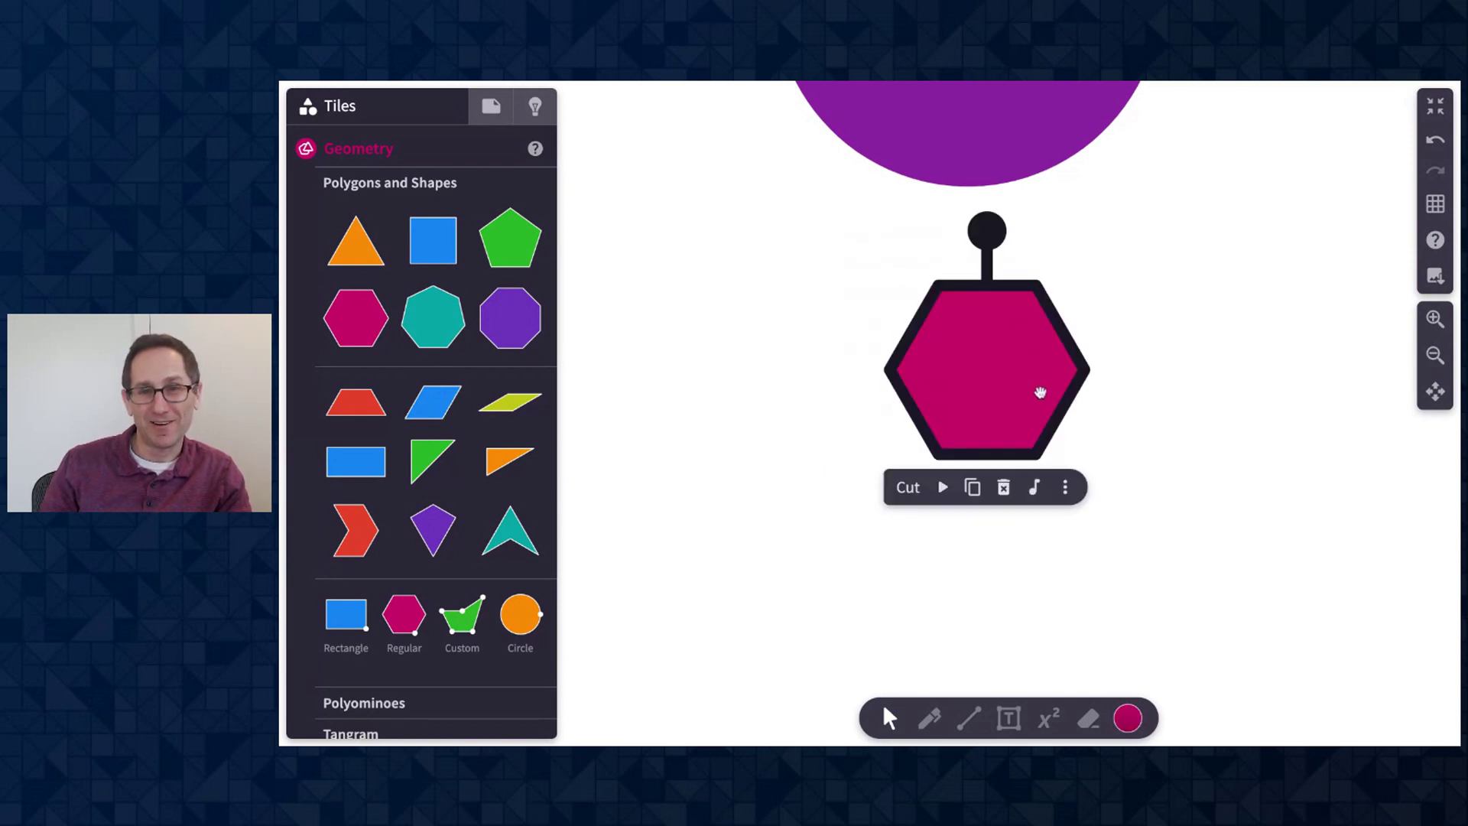
click(943, 488)
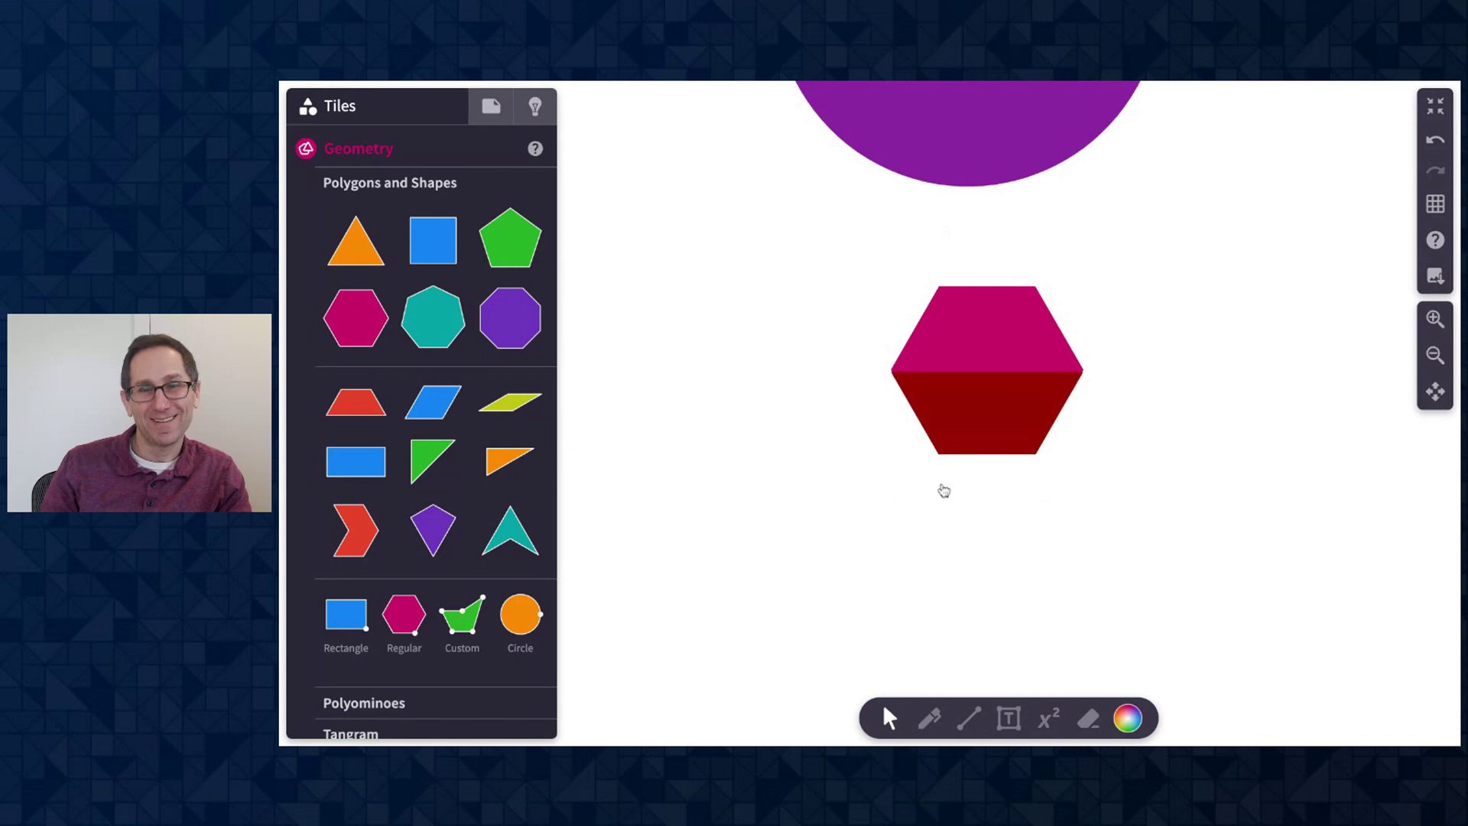
- Play the pink hexagon's area animation again
click(993, 403)
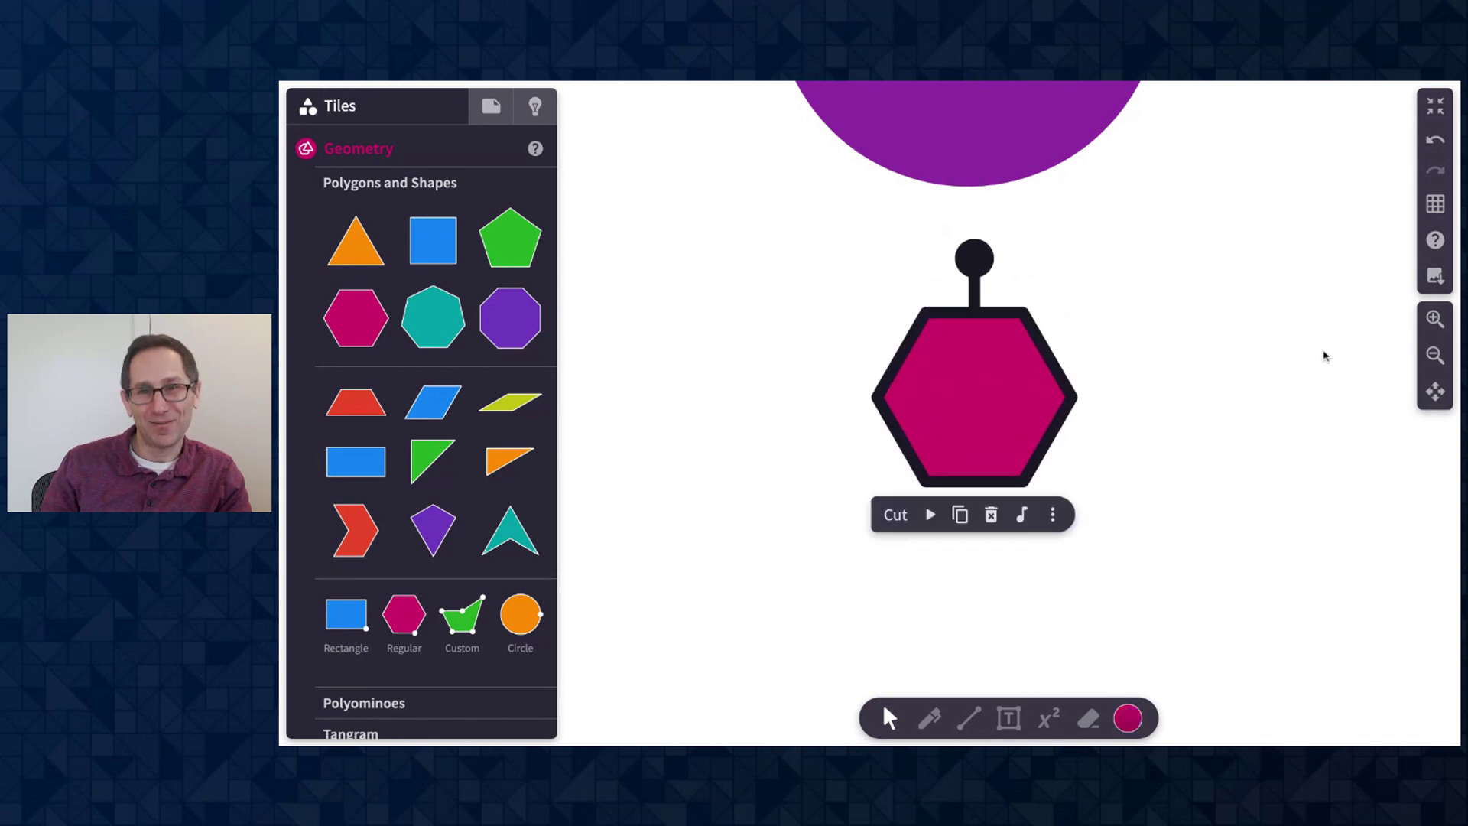
click(1442, 324)
click(1026, 523)
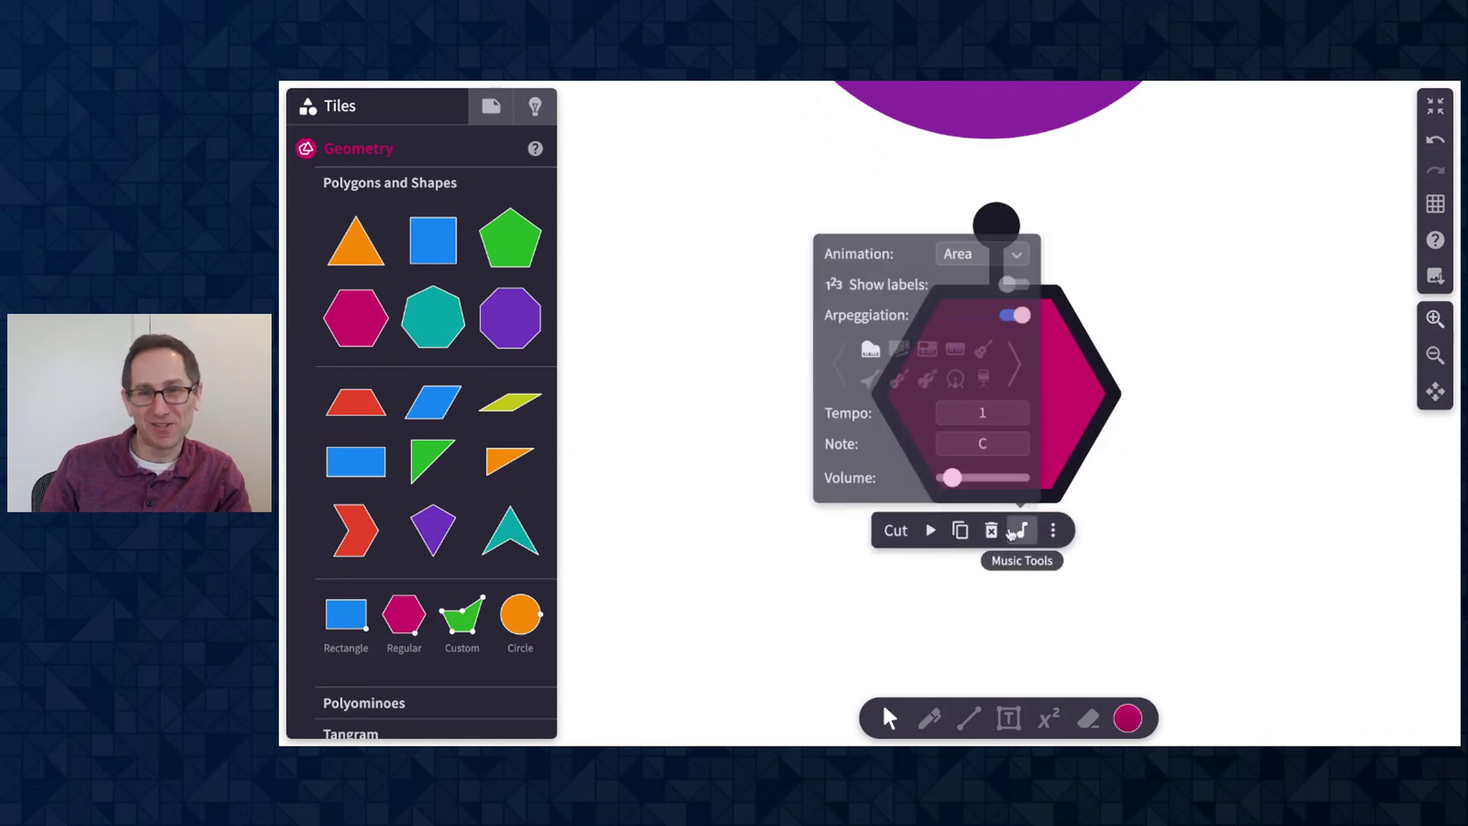
click(1158, 464)
click(1025, 451)
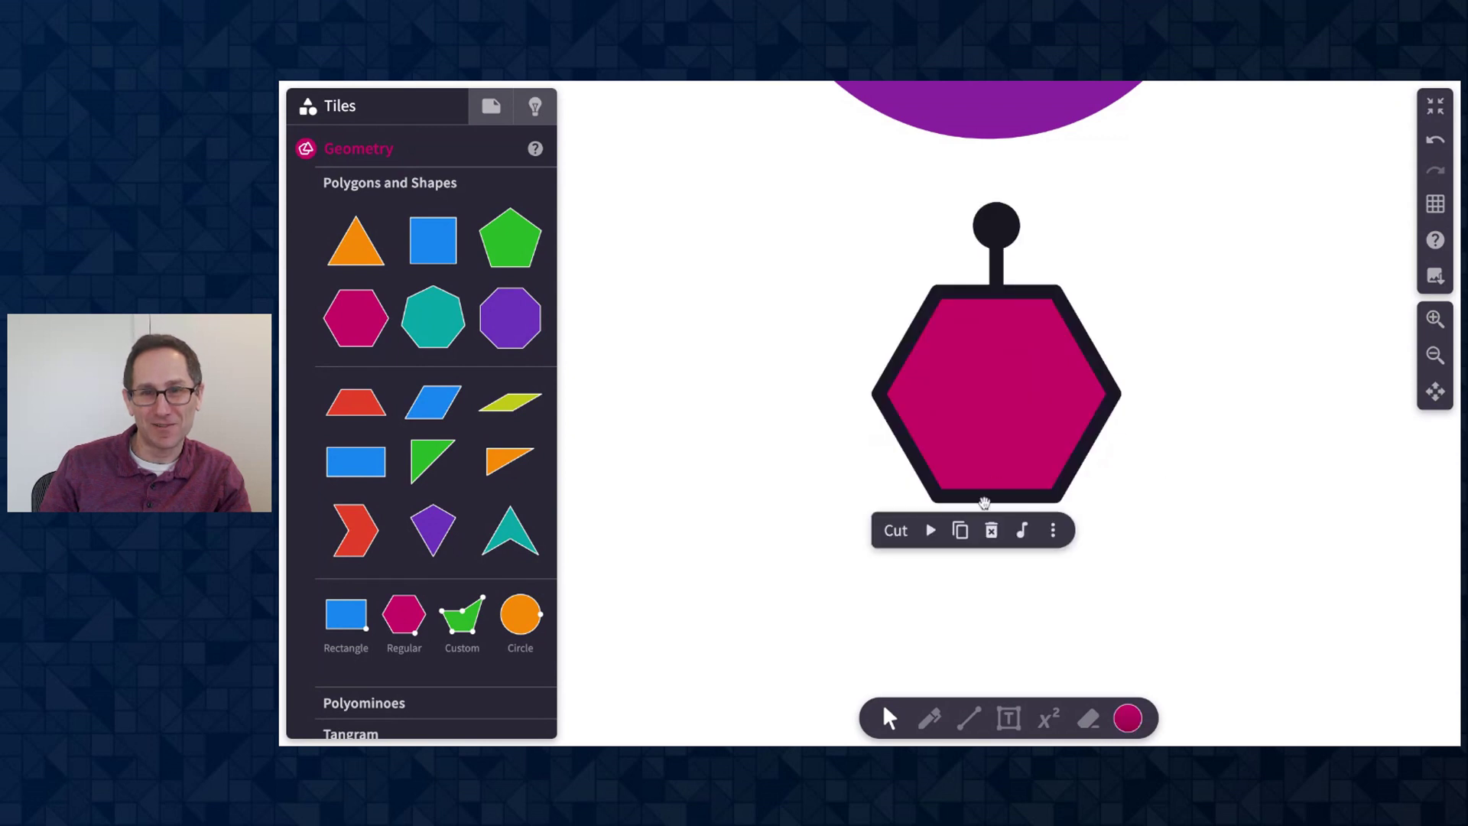
click(931, 530)
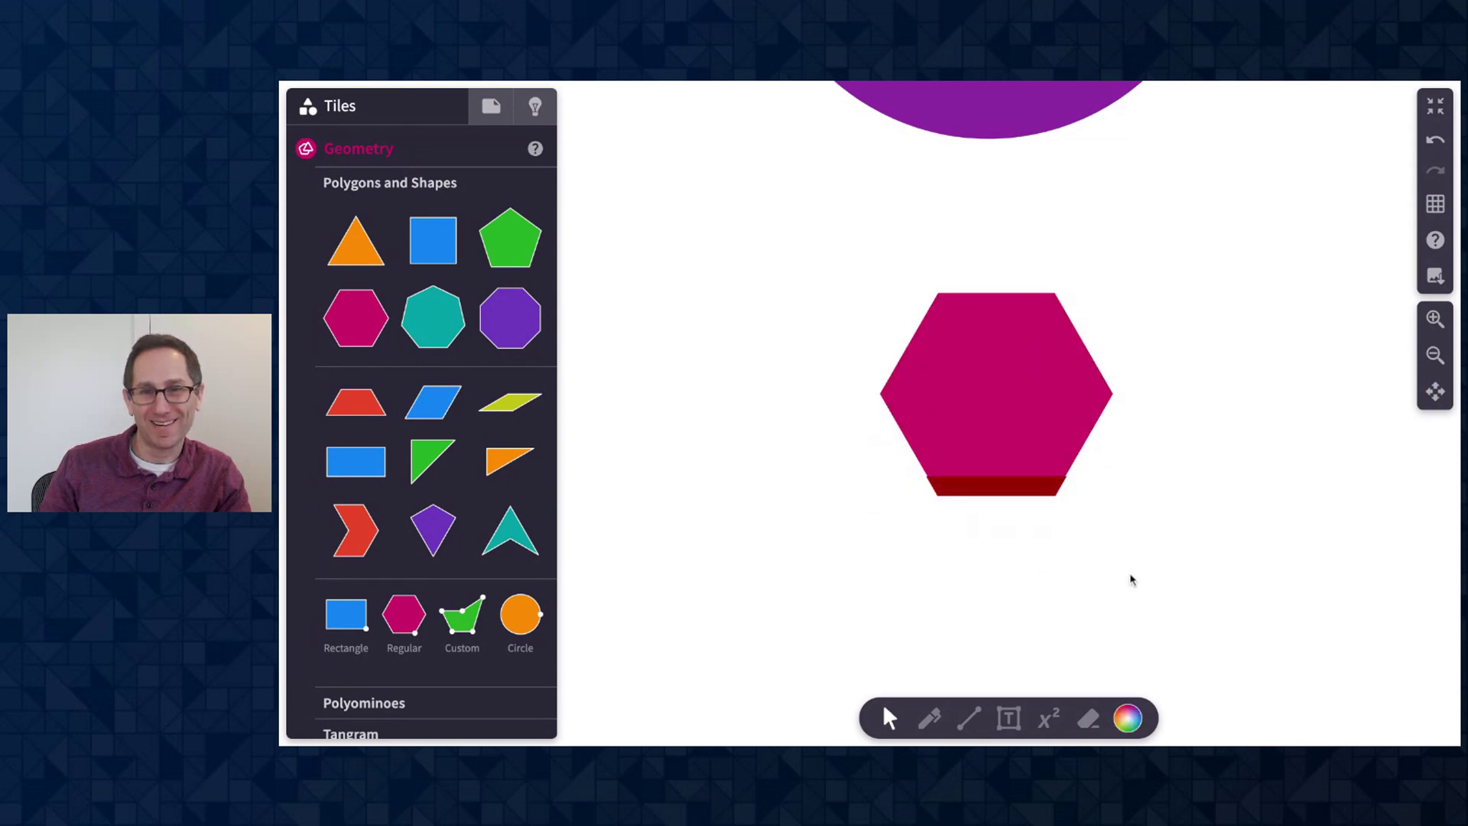
- Set the hexagon's music animation to Angles, turn on its labels and play it
click(992, 387)
click(998, 457)
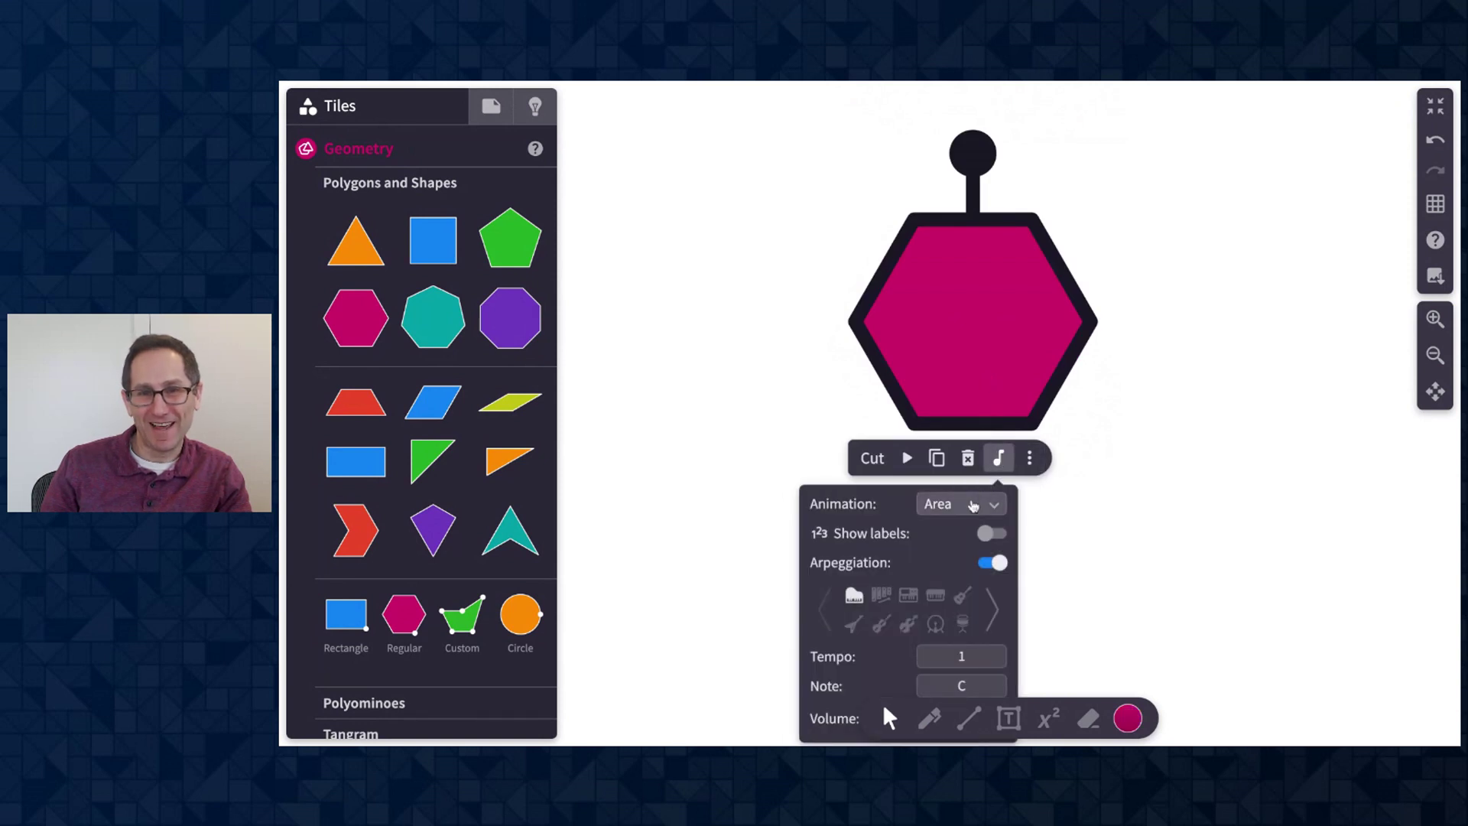
click(975, 484)
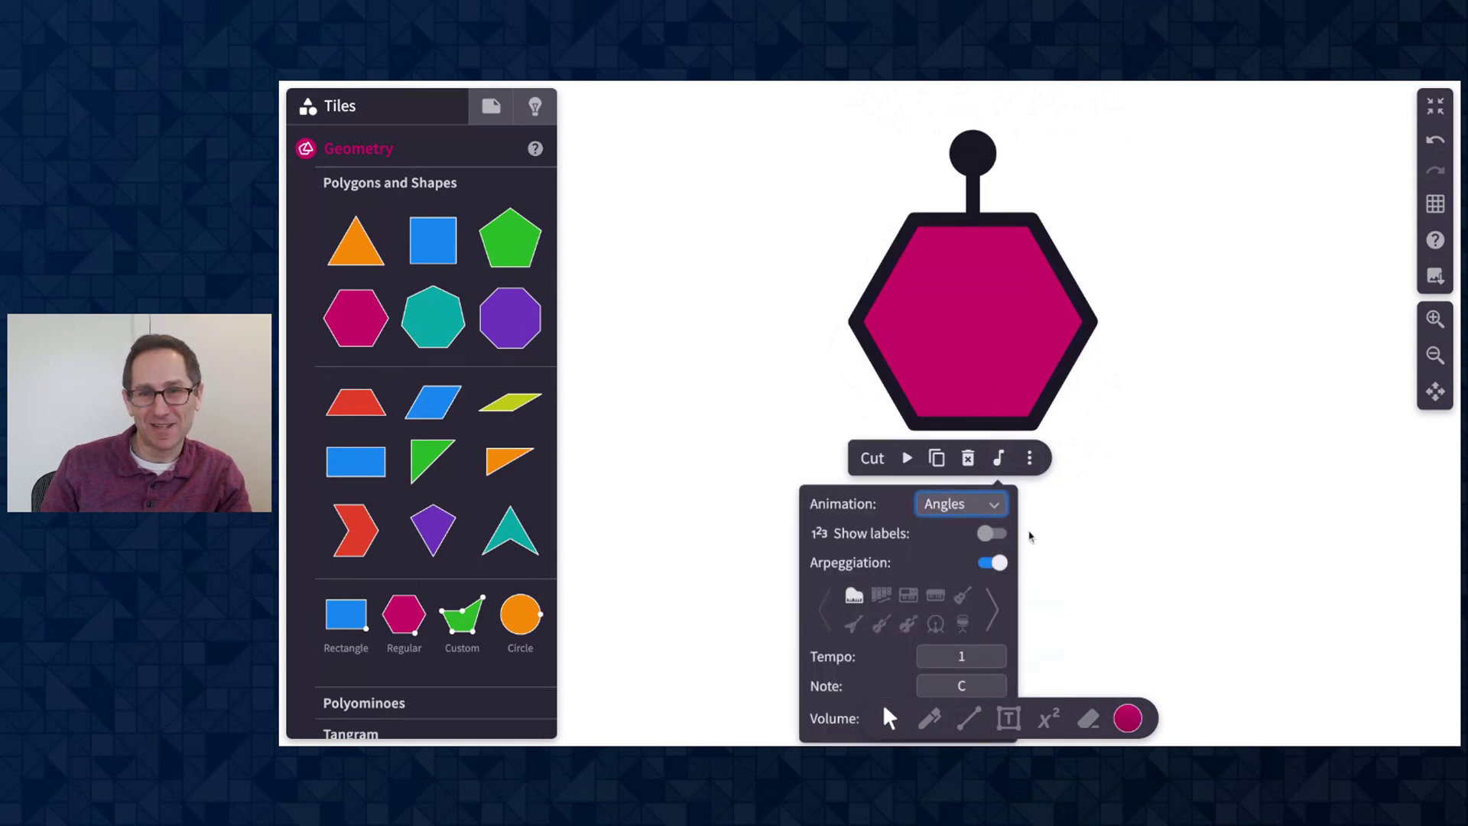
click(999, 534)
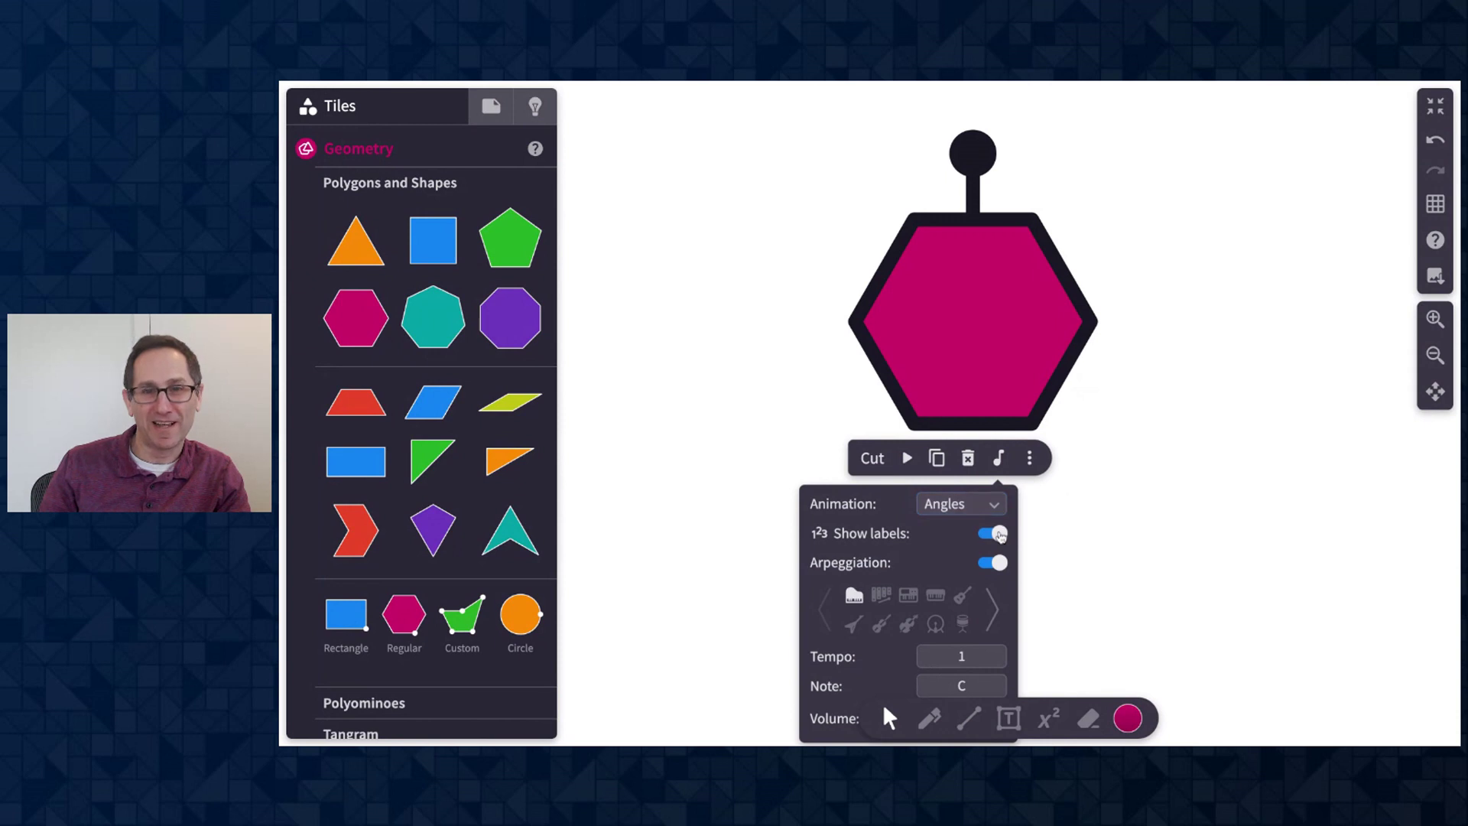
click(907, 459)
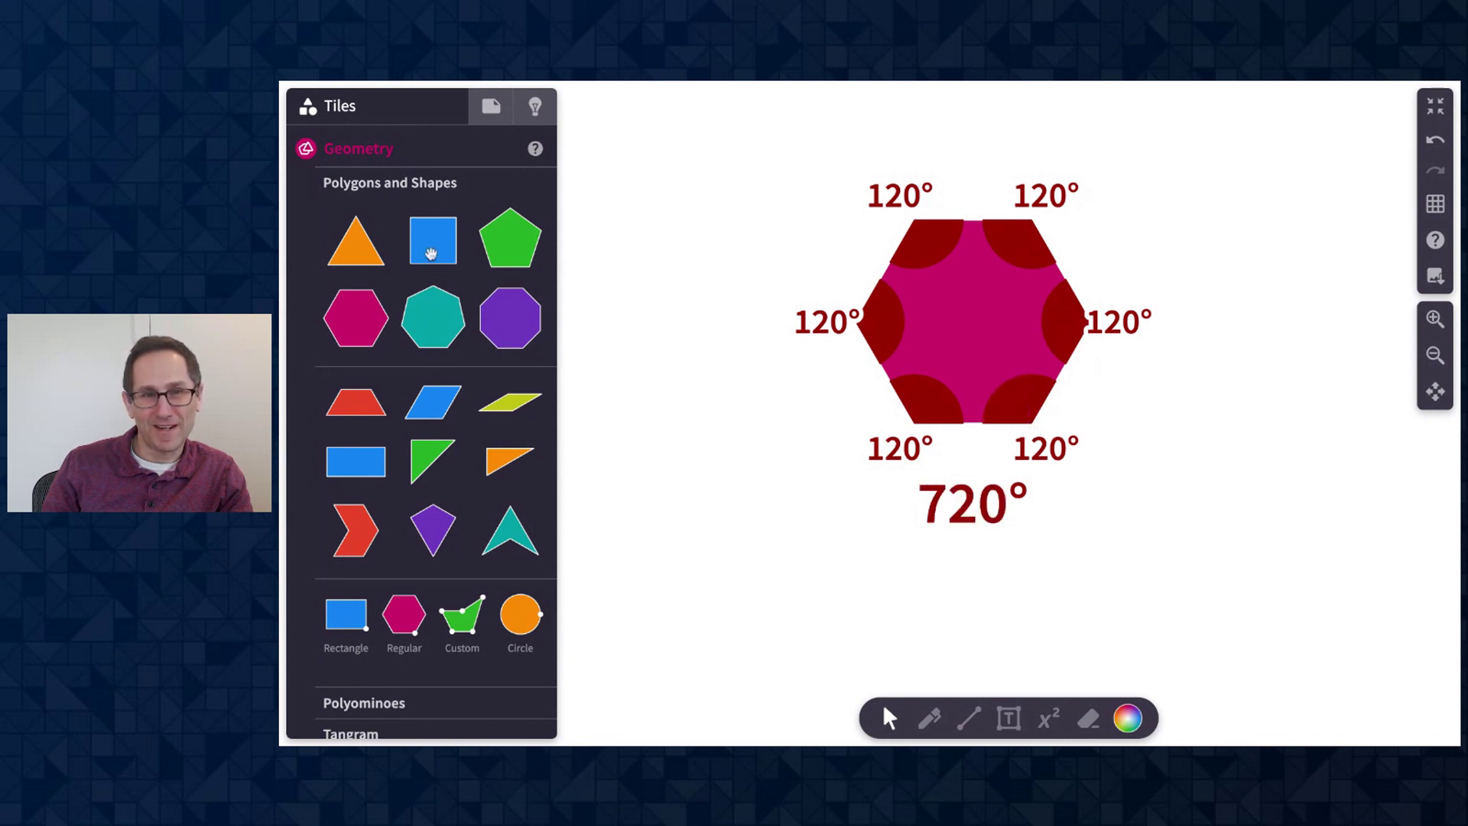
- Add a blue square beside the hexagon for comparison, then set the hexagon's animation to Area and play it
drag(430, 254, 661, 243)
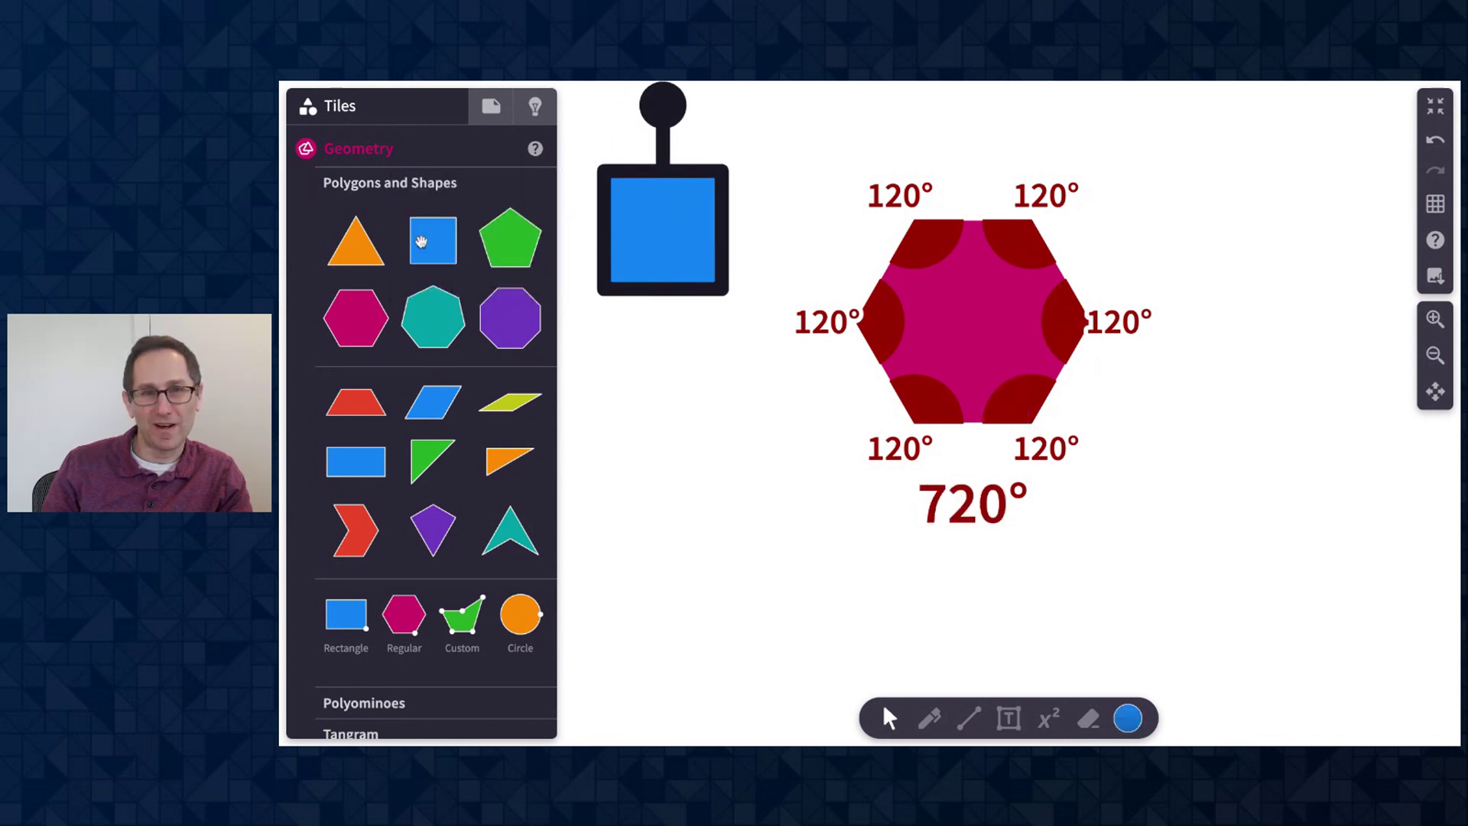
click(947, 317)
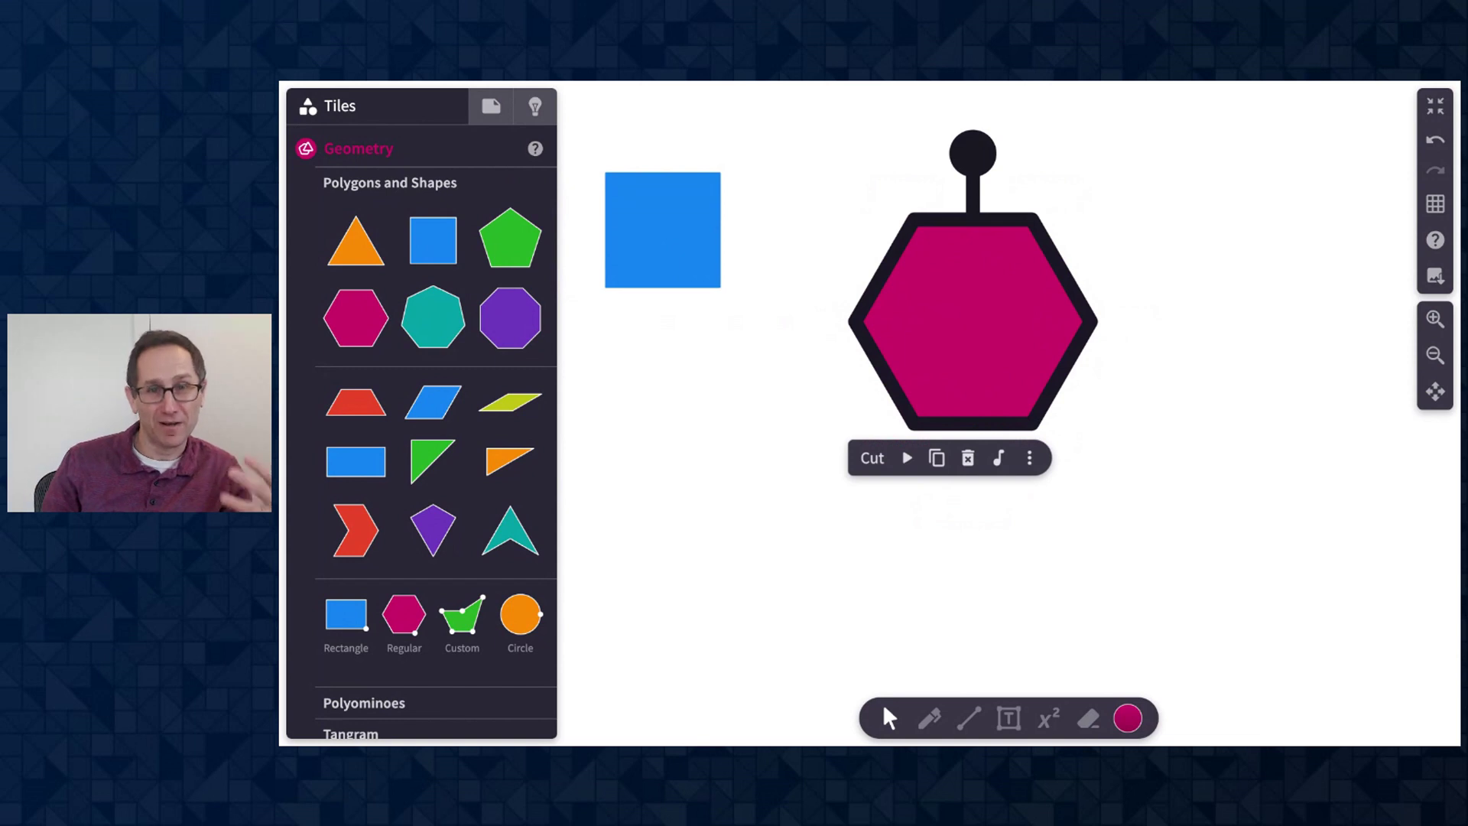
click(998, 458)
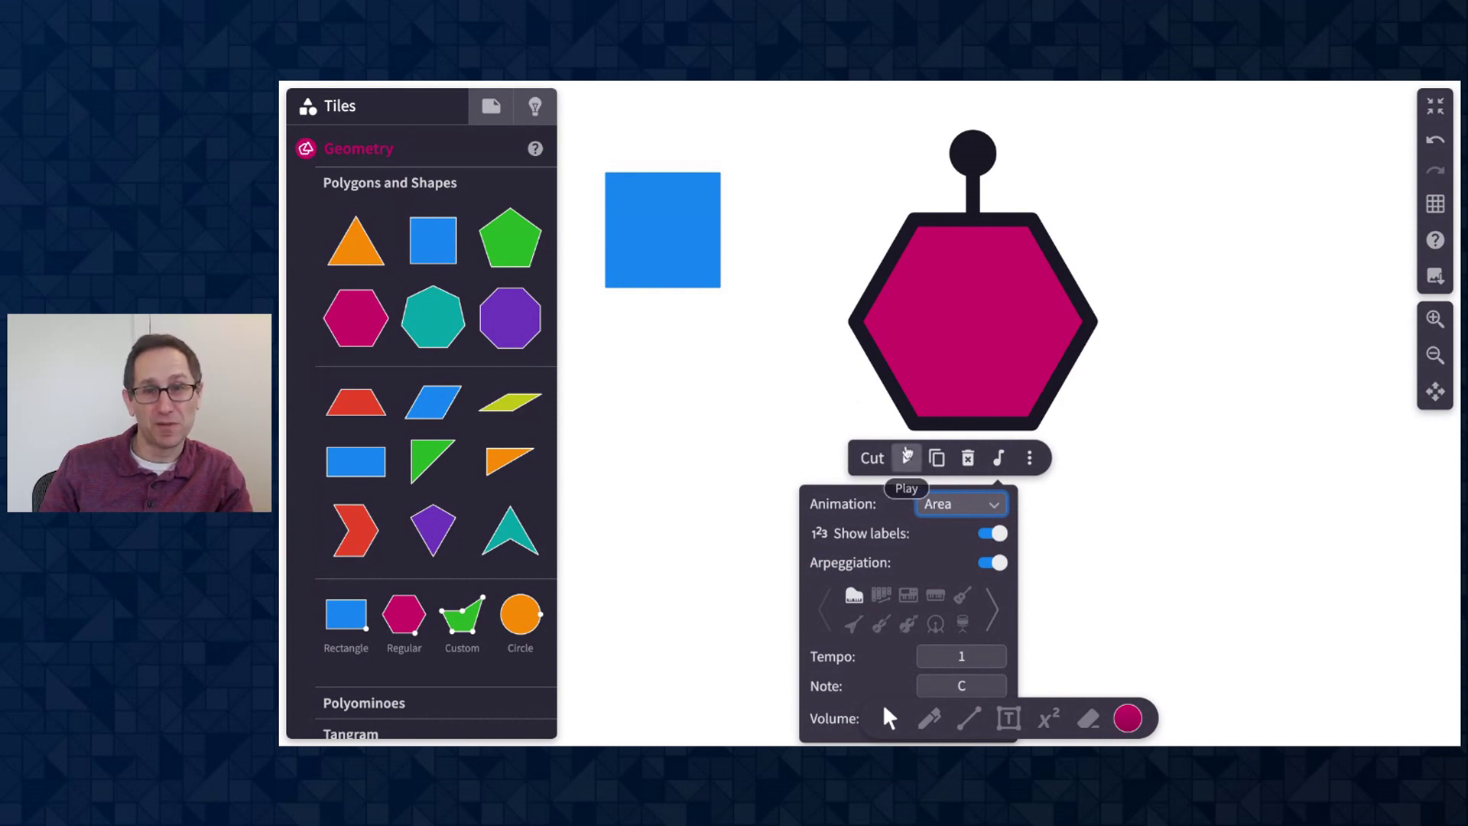
click(908, 461)
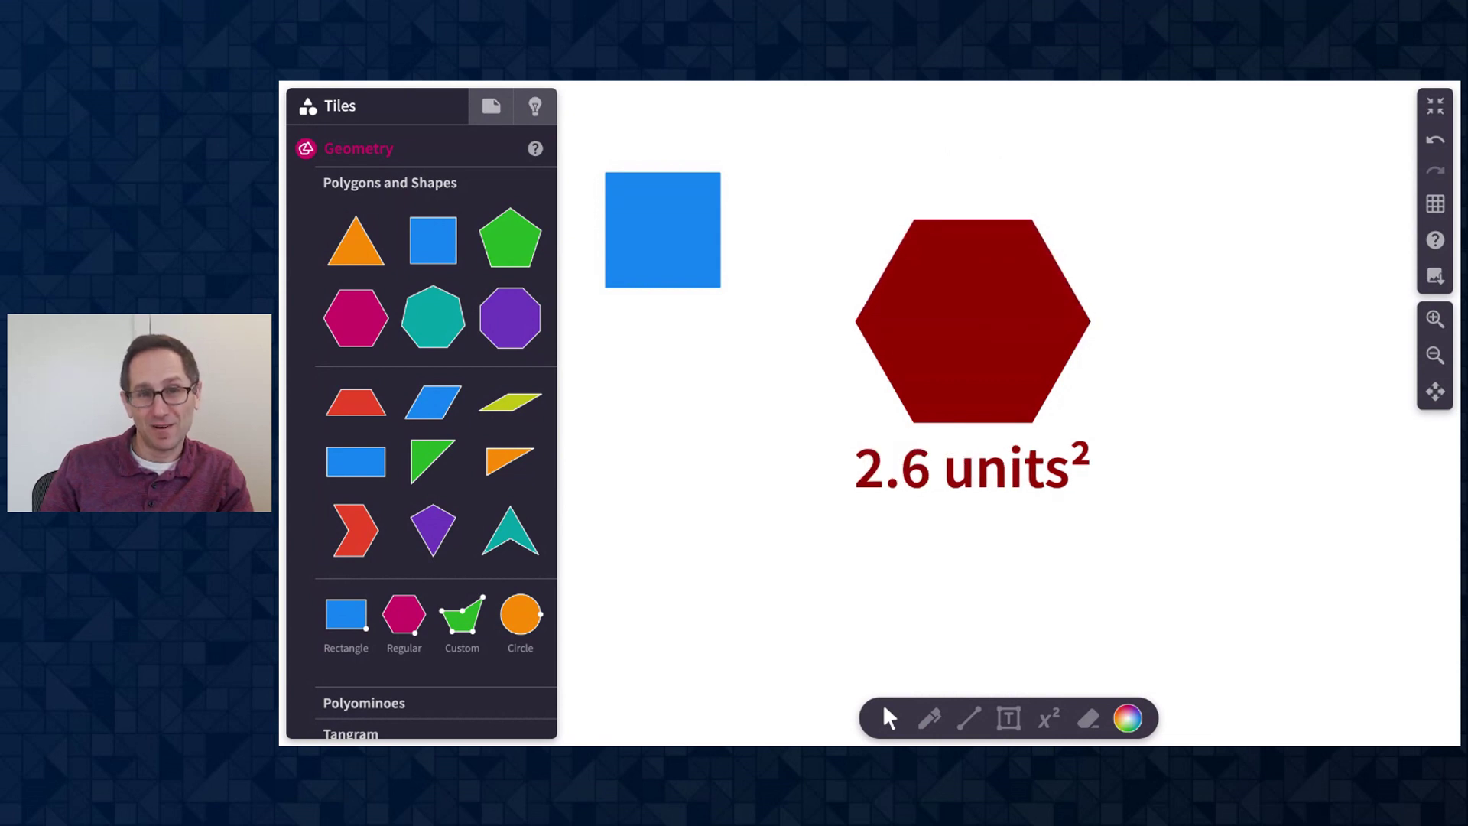
- Add a resizable blue rectangle on the other side of the hexagon from the square and enlarge it
click(339, 612)
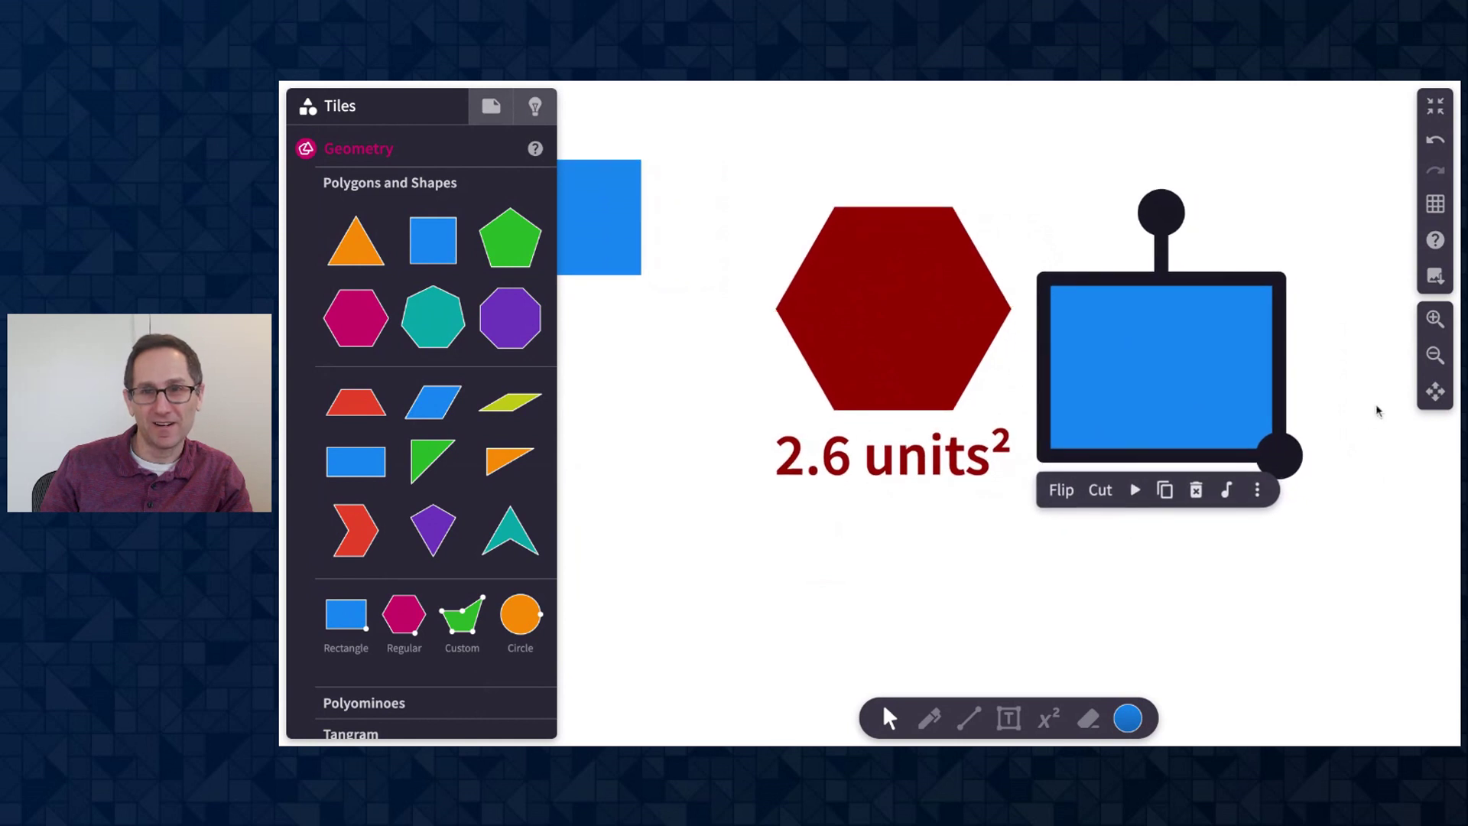
click(1432, 360)
drag(1202, 444, 1356, 518)
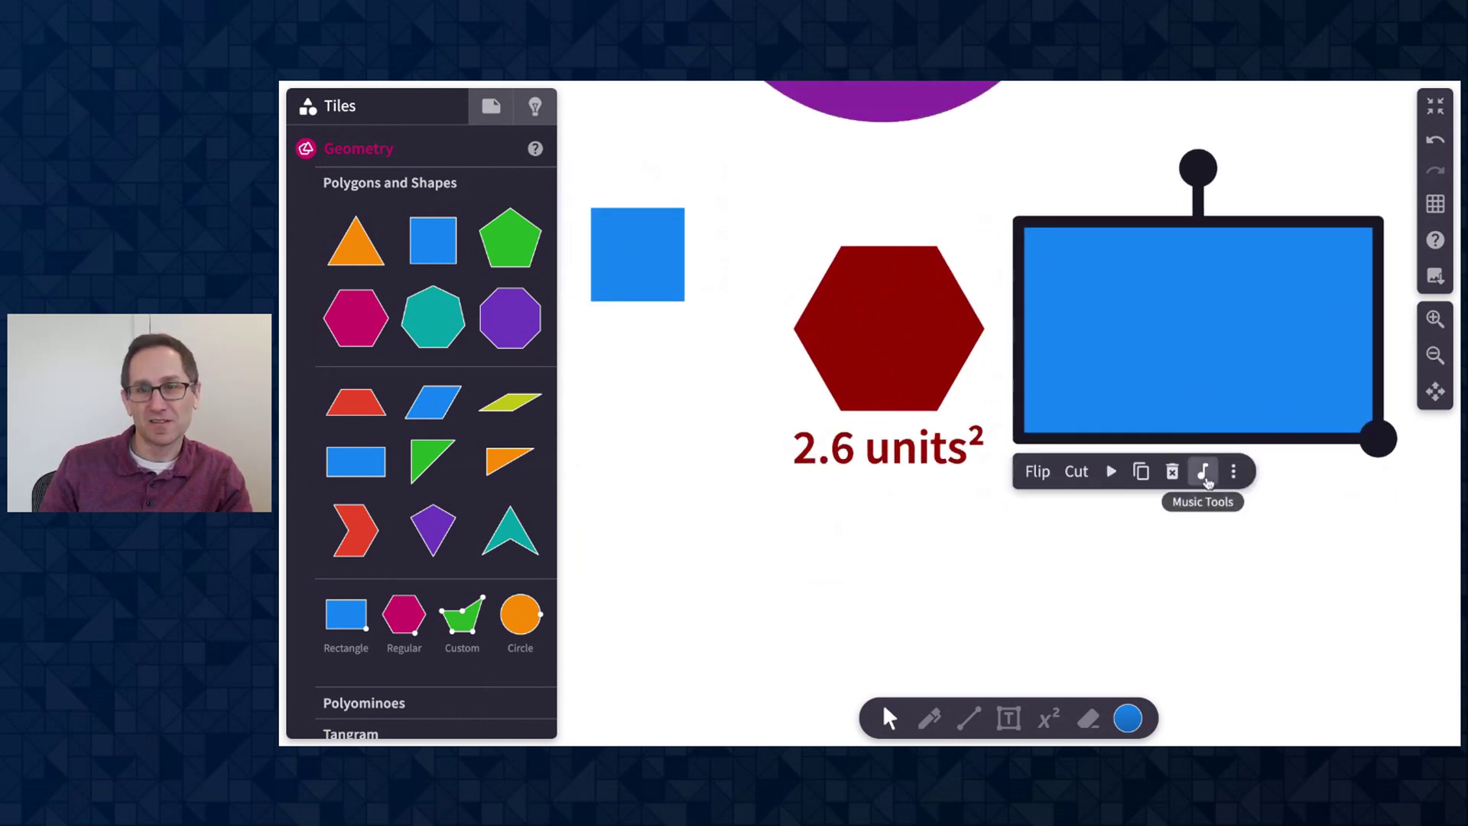
- Set the large rectangle's music animation to Area with labels shown and play it
click(1205, 474)
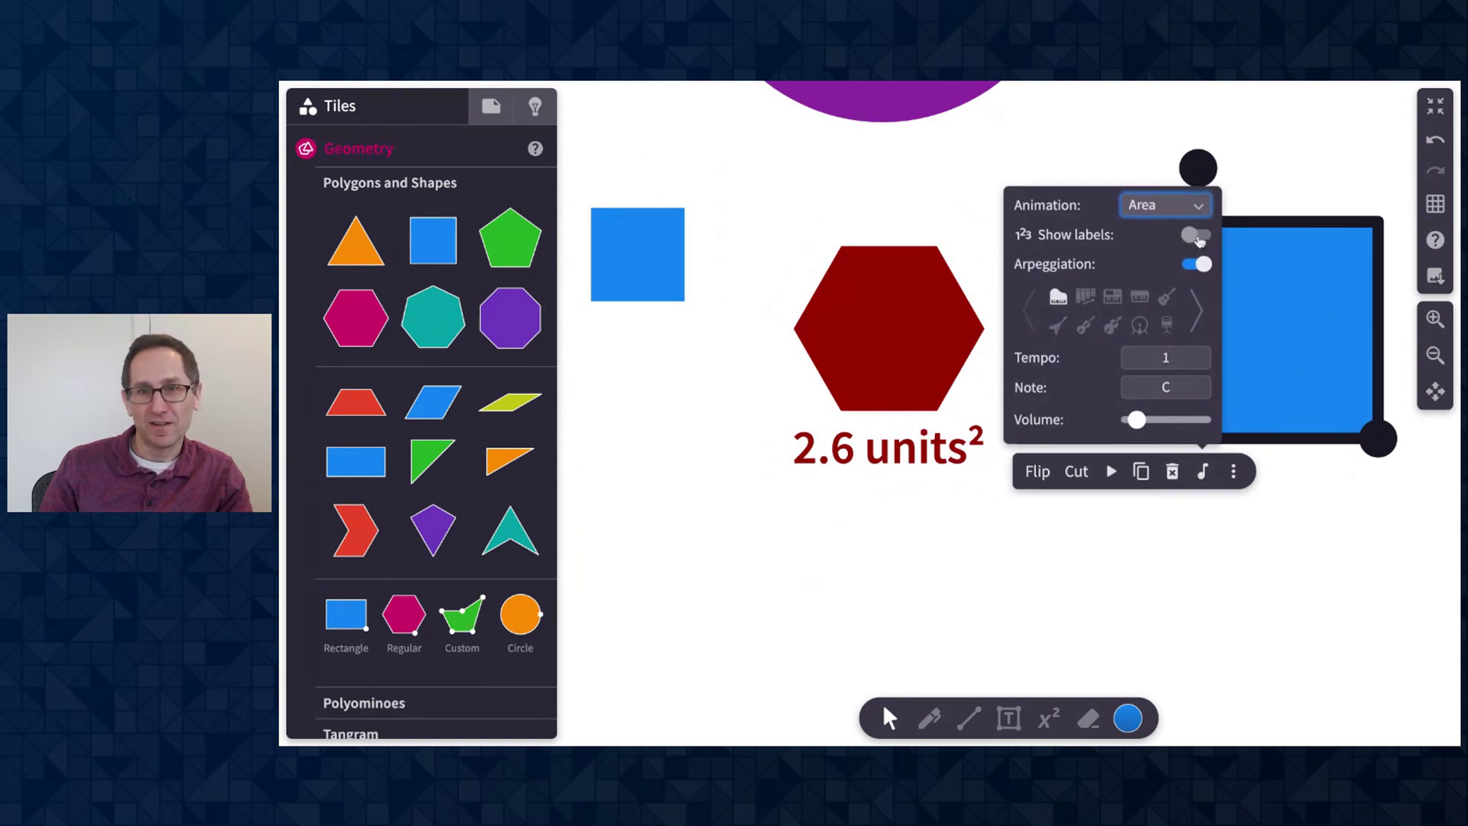
click(1198, 236)
click(1112, 471)
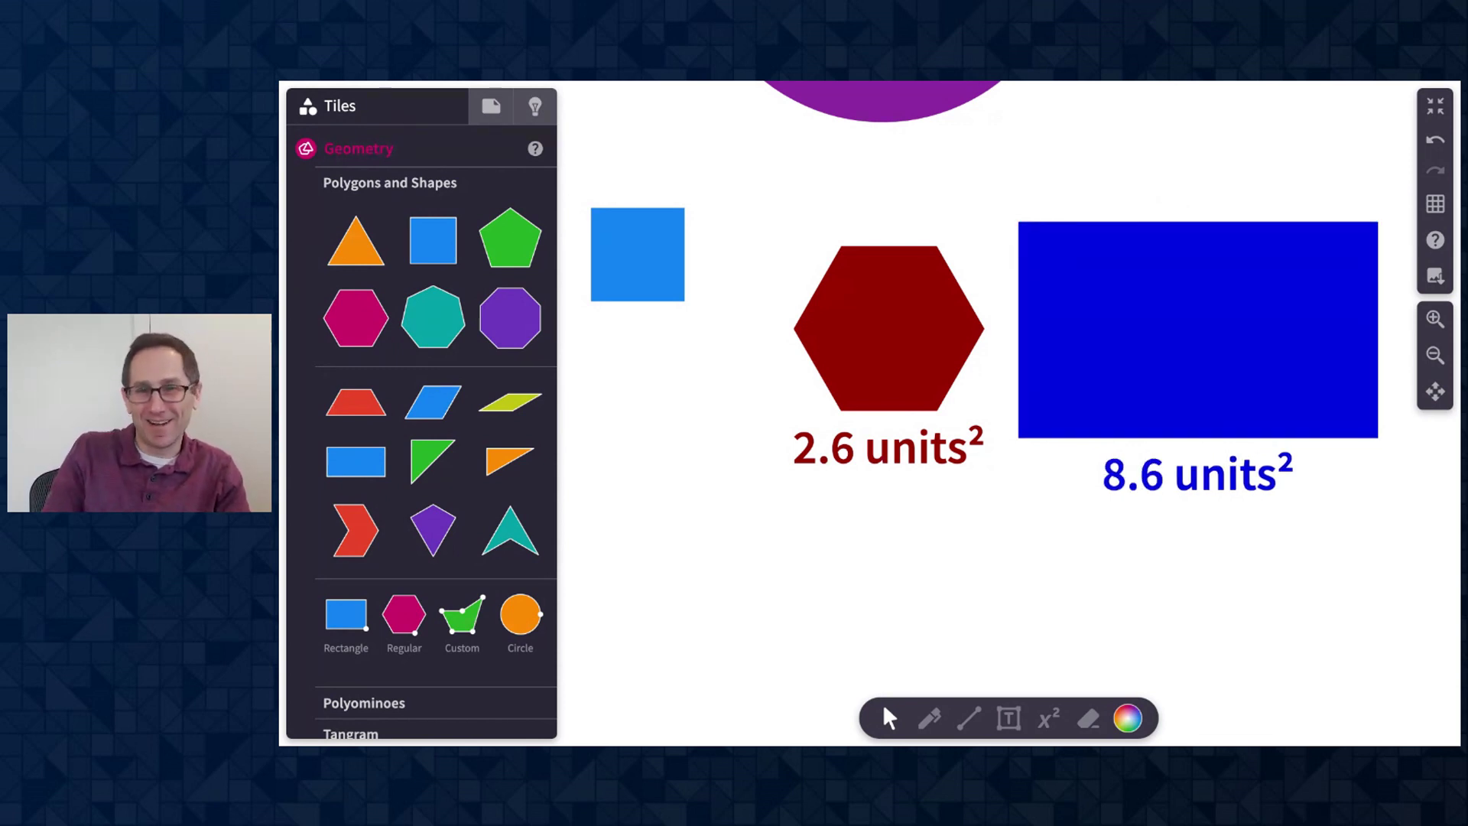
- Move the hexagon slightly toward the square and add a set of coordinate axes from the Algebra tiles below the shapes
click(849, 329)
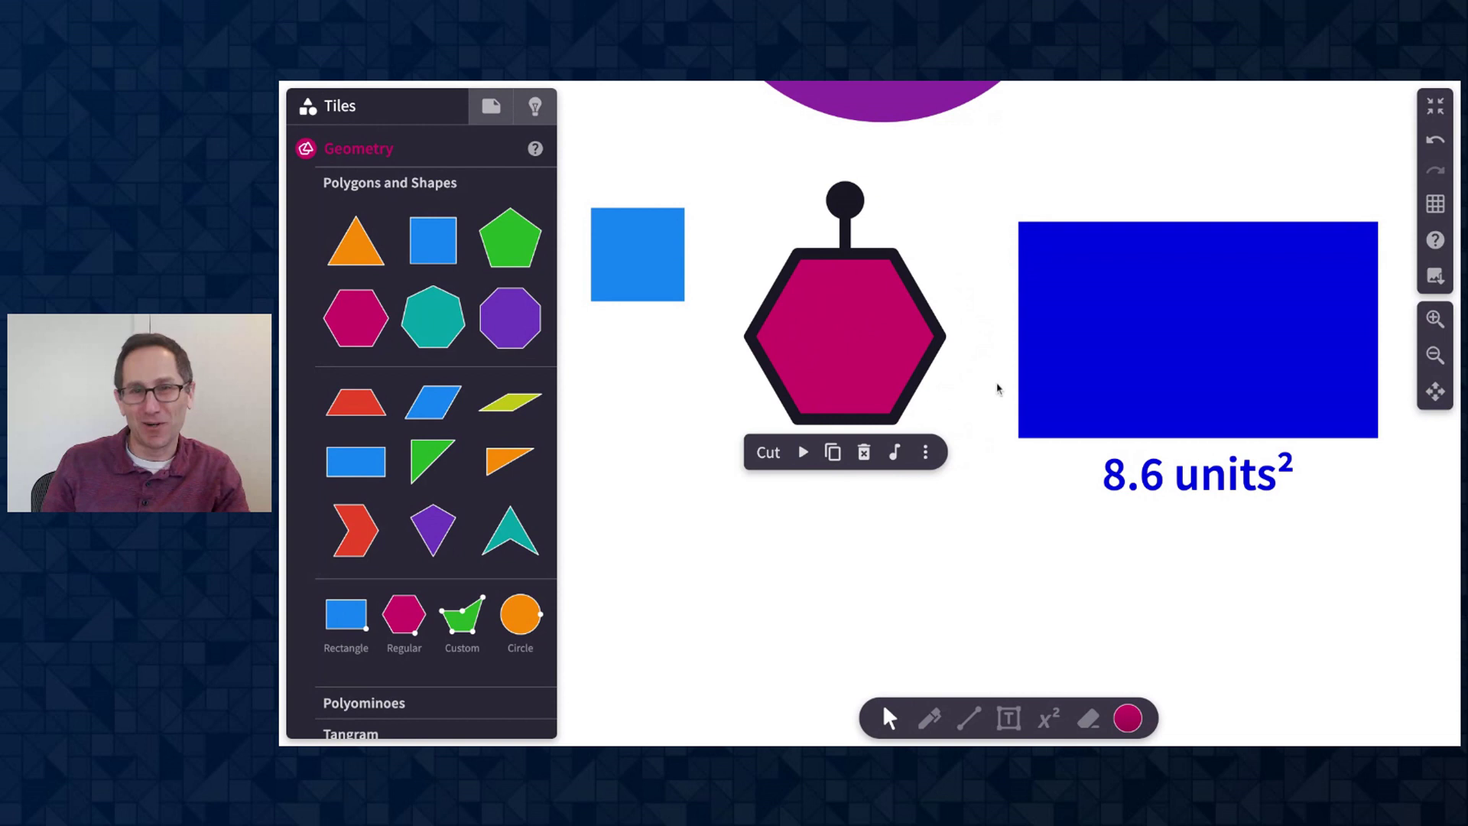
scroll(1000, 450, down, 2)
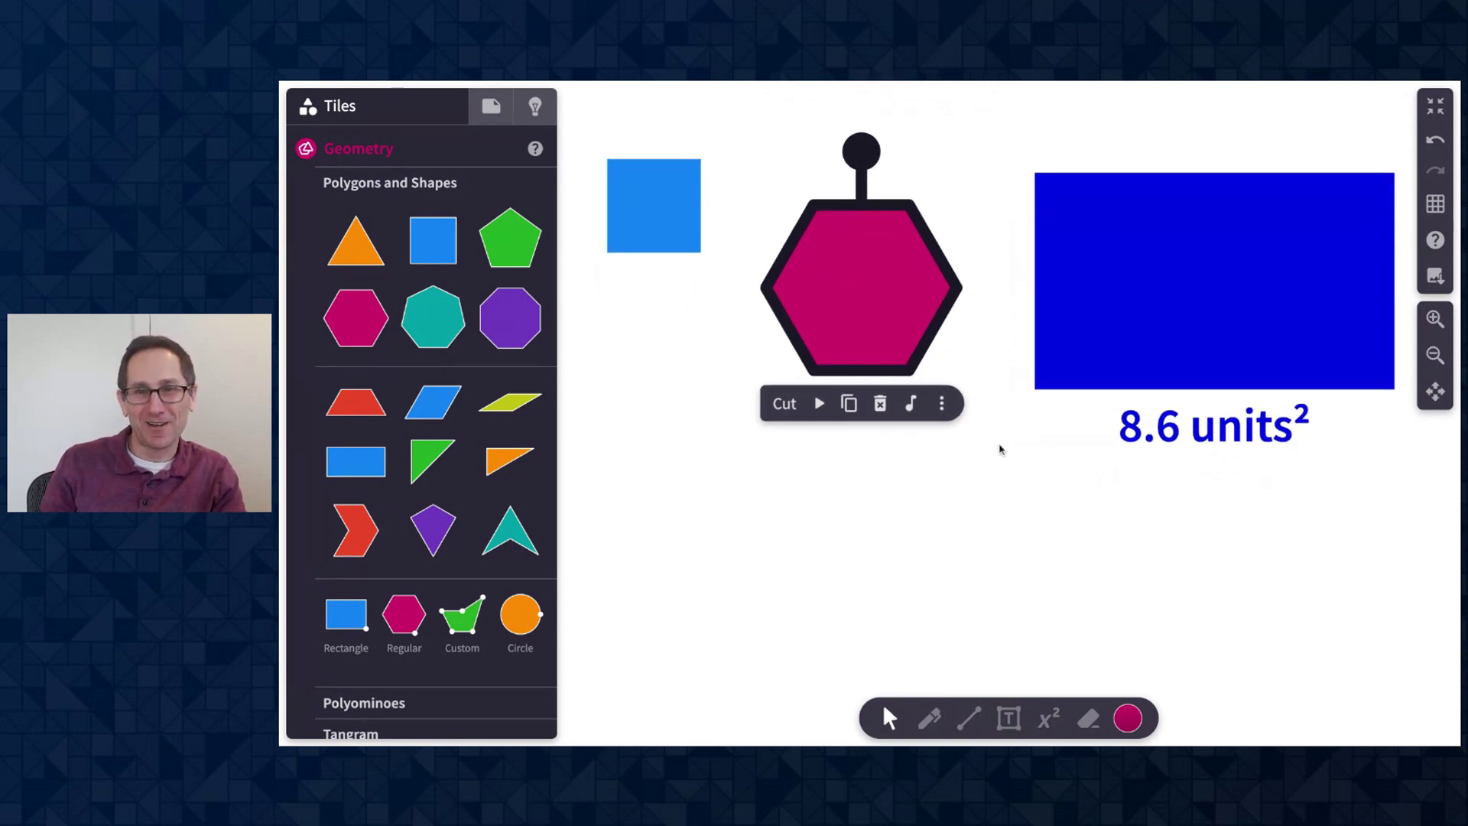
scroll(999, 448, down, 1)
scroll(744, 464, down, 5)
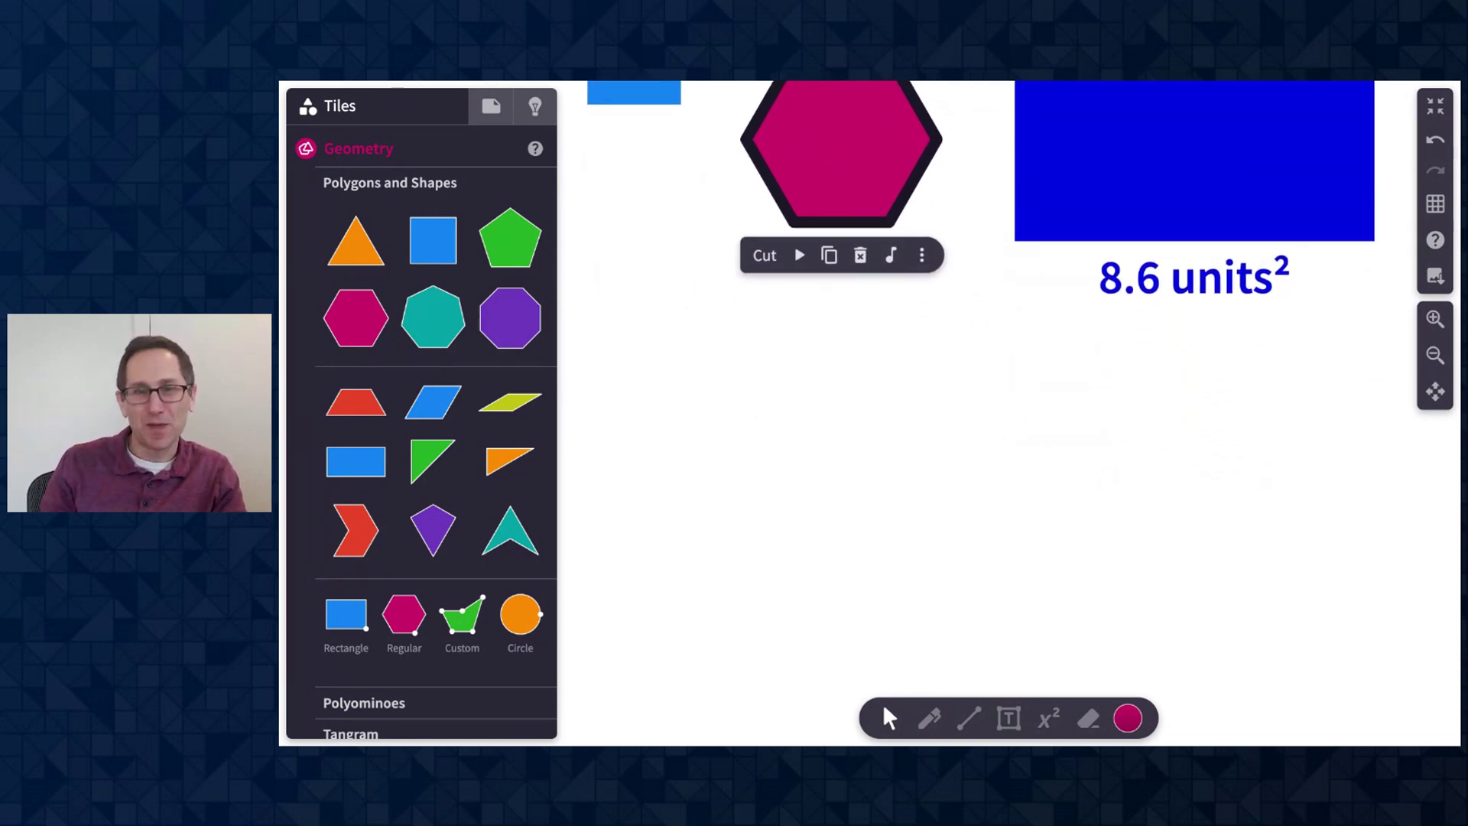
scroll(440, 465, down, 5)
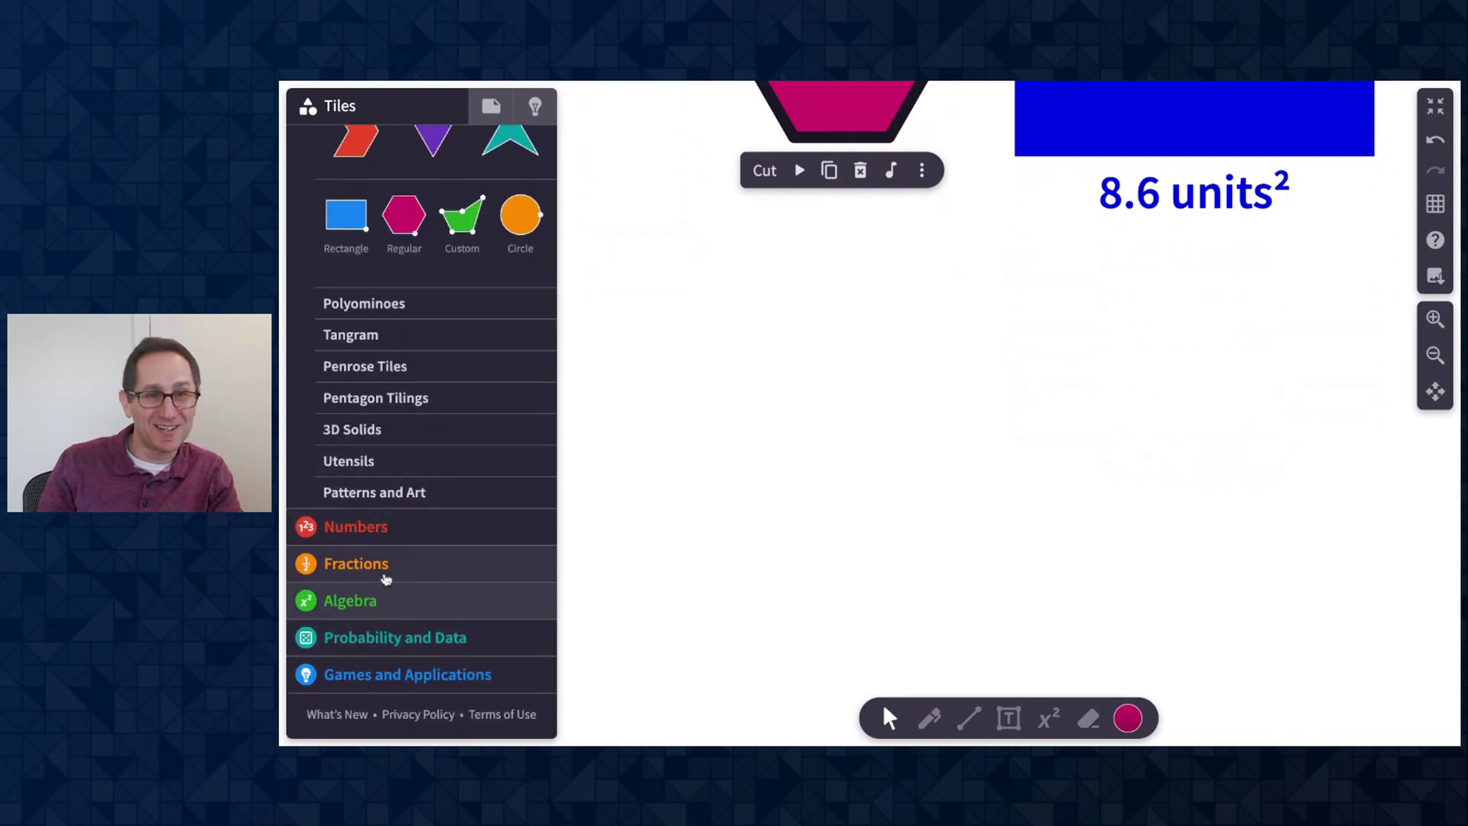
click(380, 605)
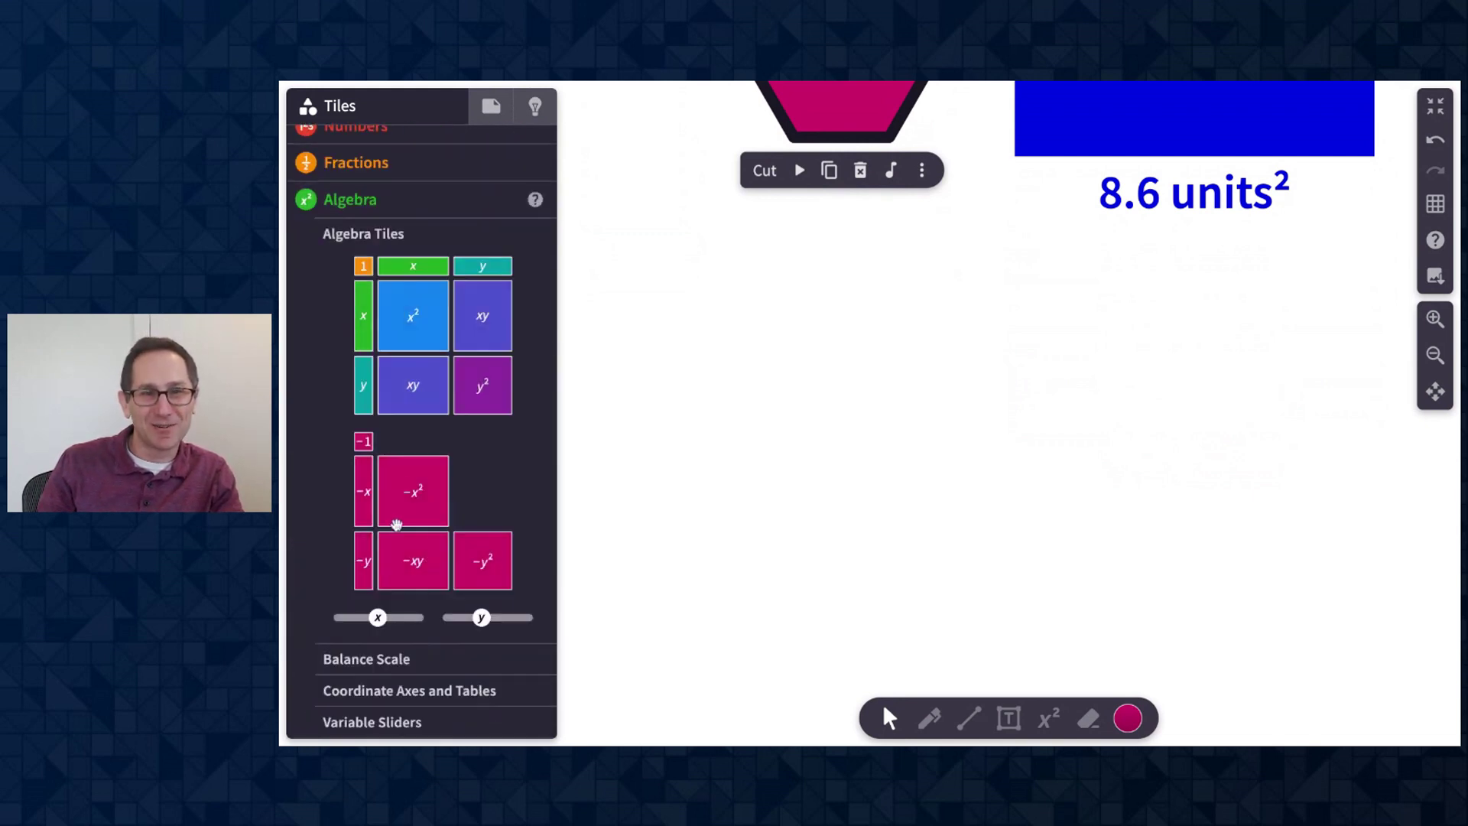
click(383, 690)
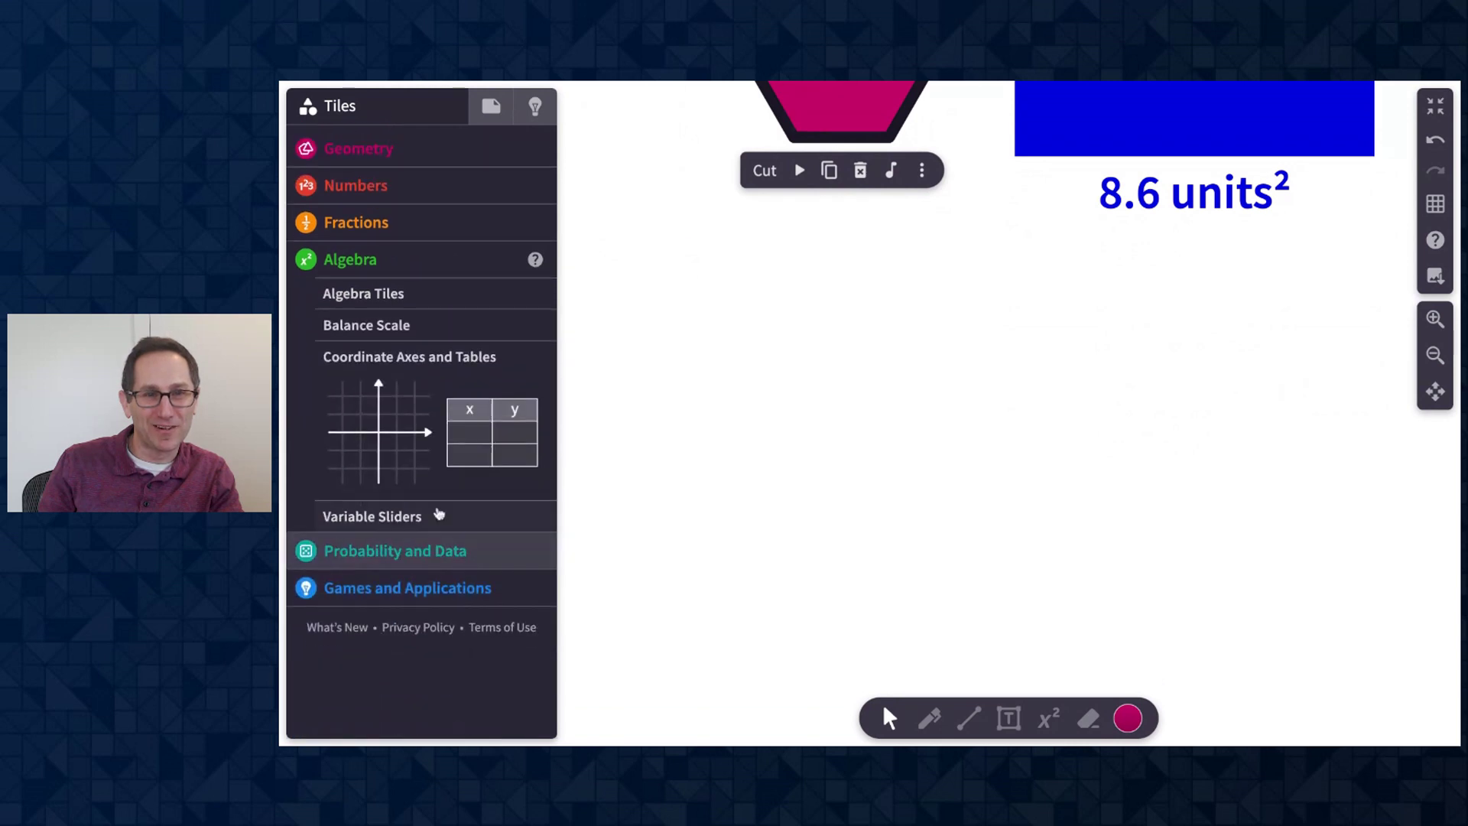
drag(385, 425, 1083, 479)
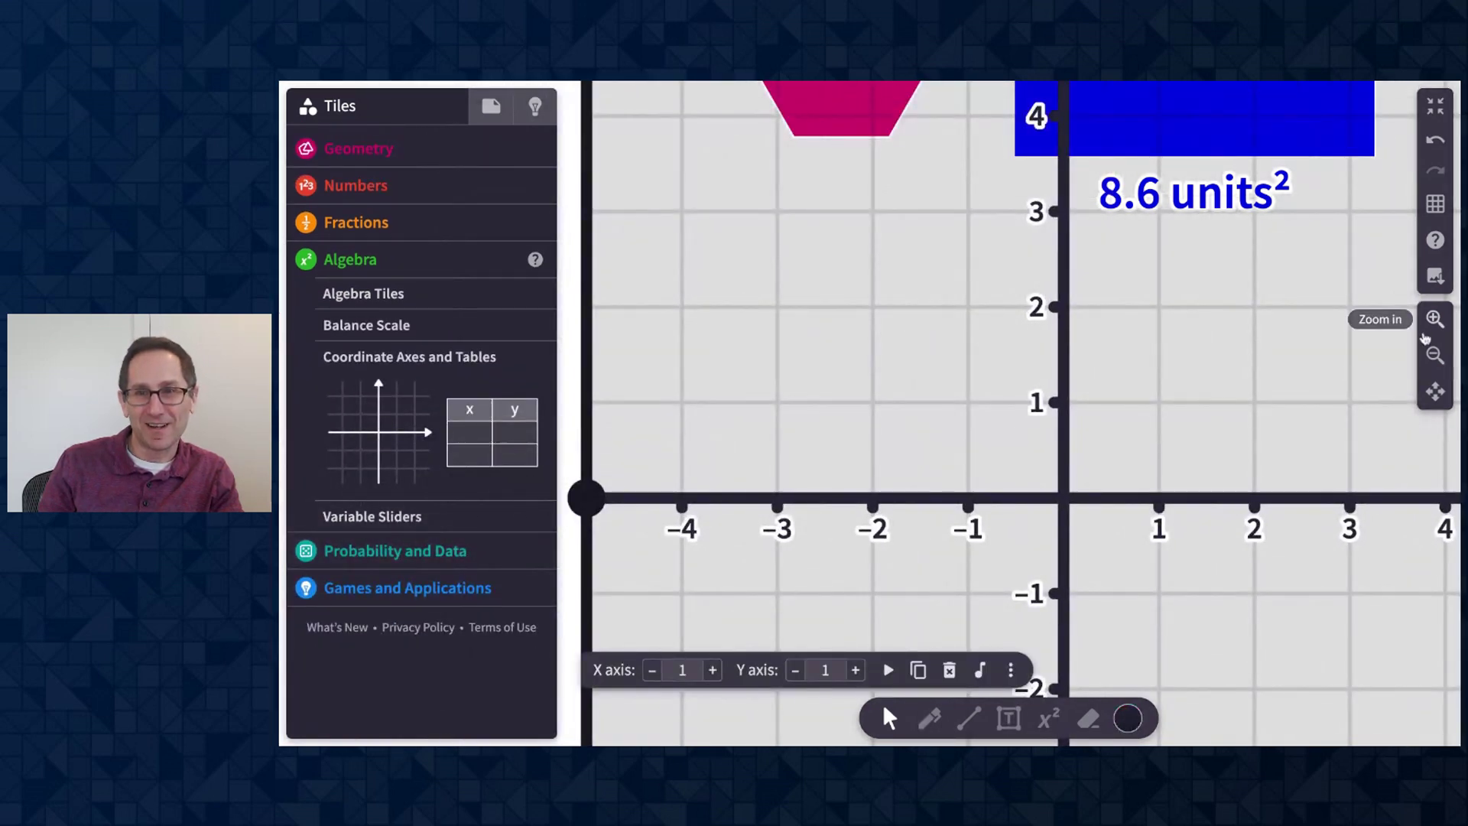
click(1420, 360)
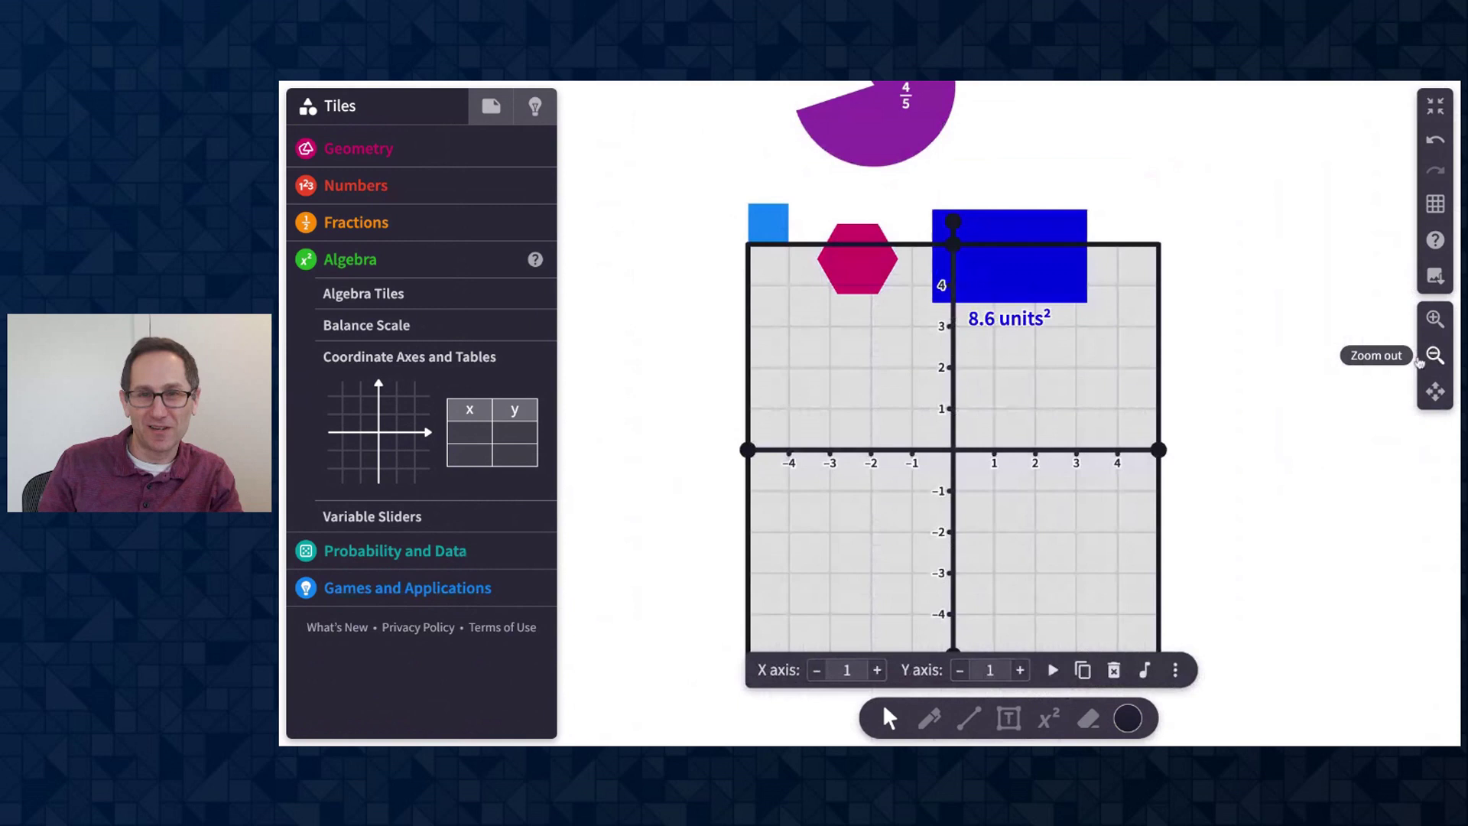
- Move the coordinate axes down into empty space, clear of the hexagon and rectangle
scroll(1321, 426, down, 2)
scroll(1288, 436, left, 3)
scroll(1282, 433, up, 1)
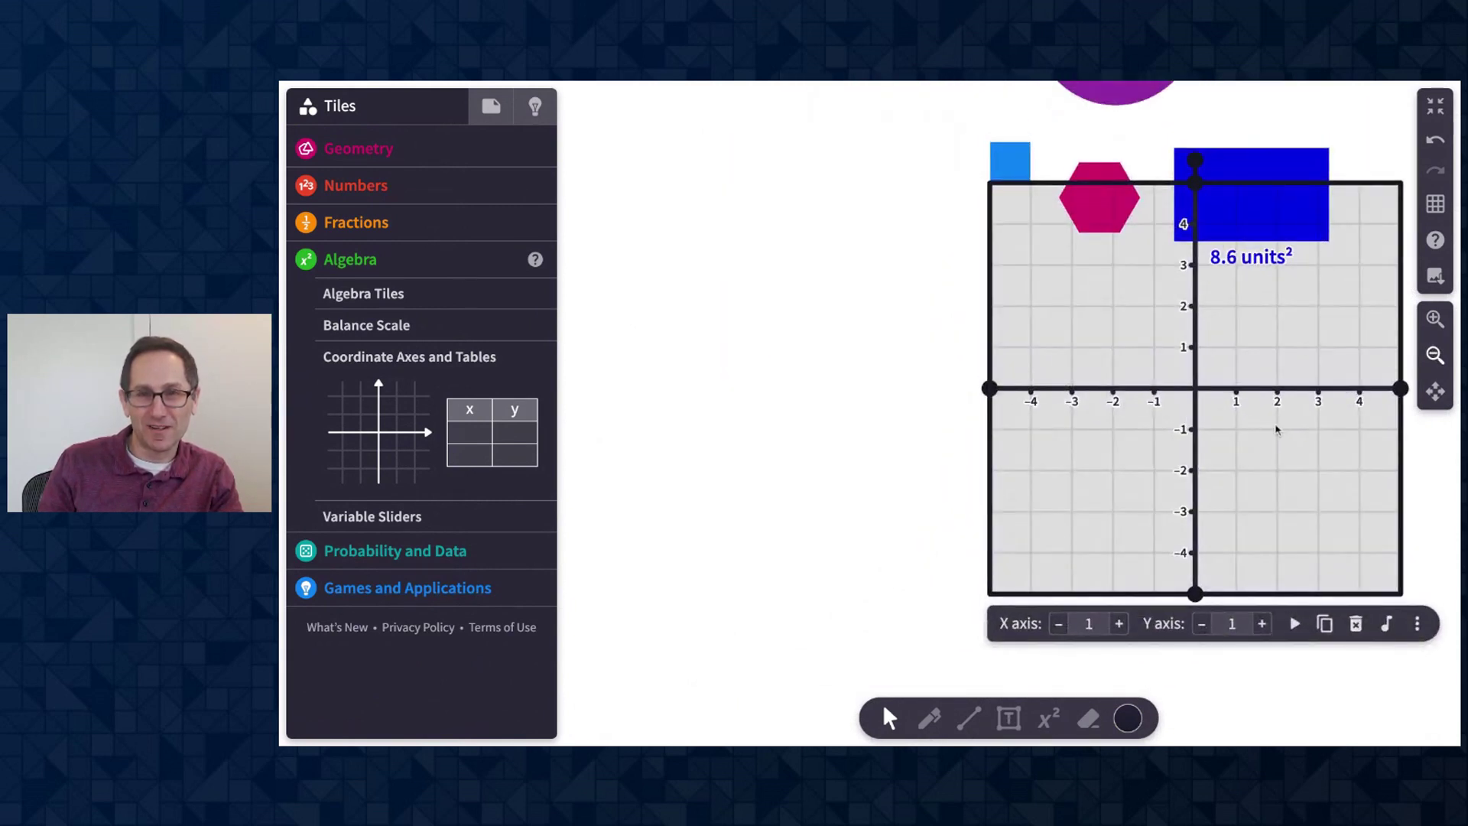
drag(1190, 384, 1064, 491)
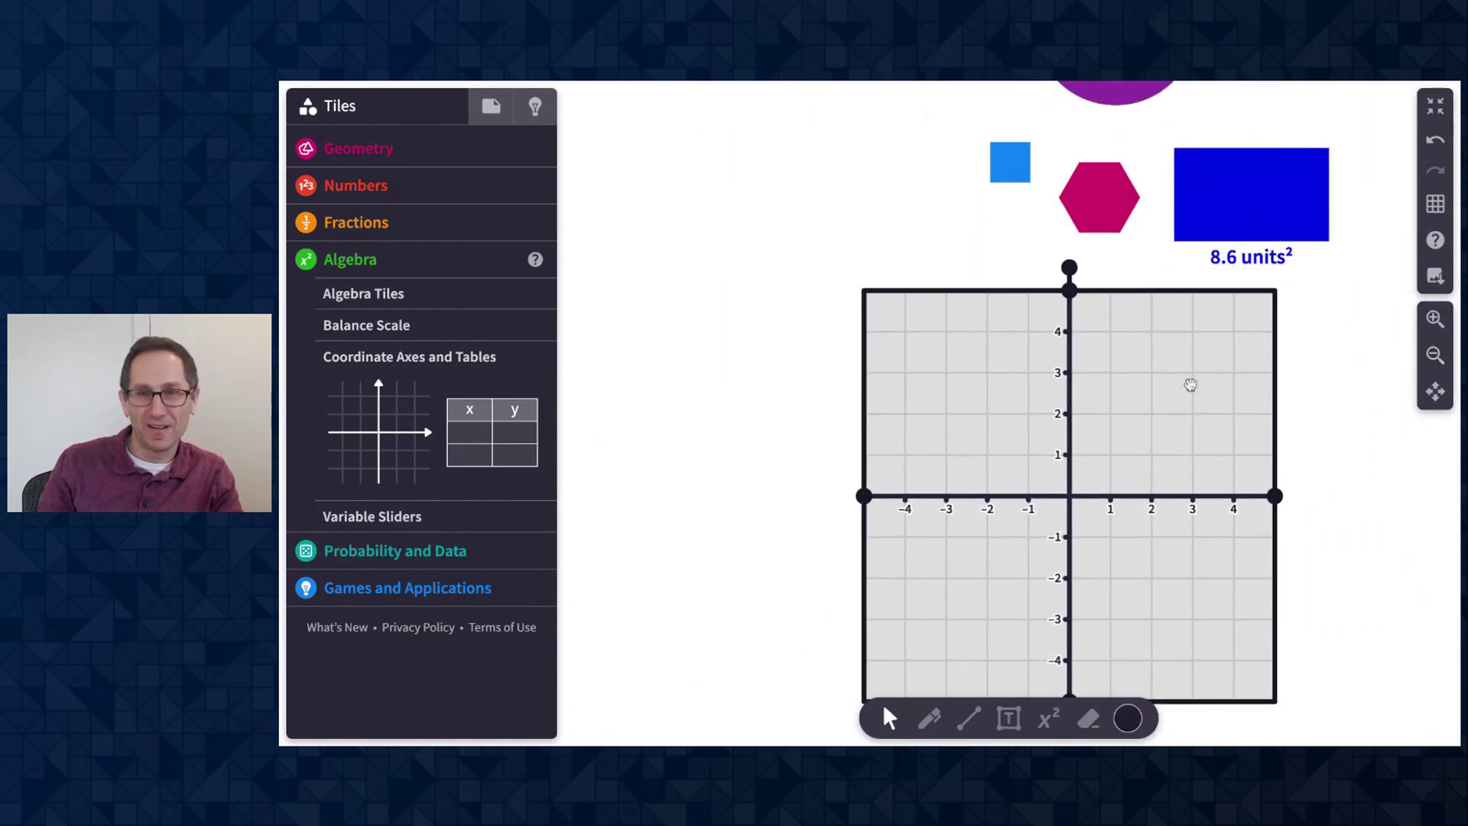
scroll(1343, 422, down, 3)
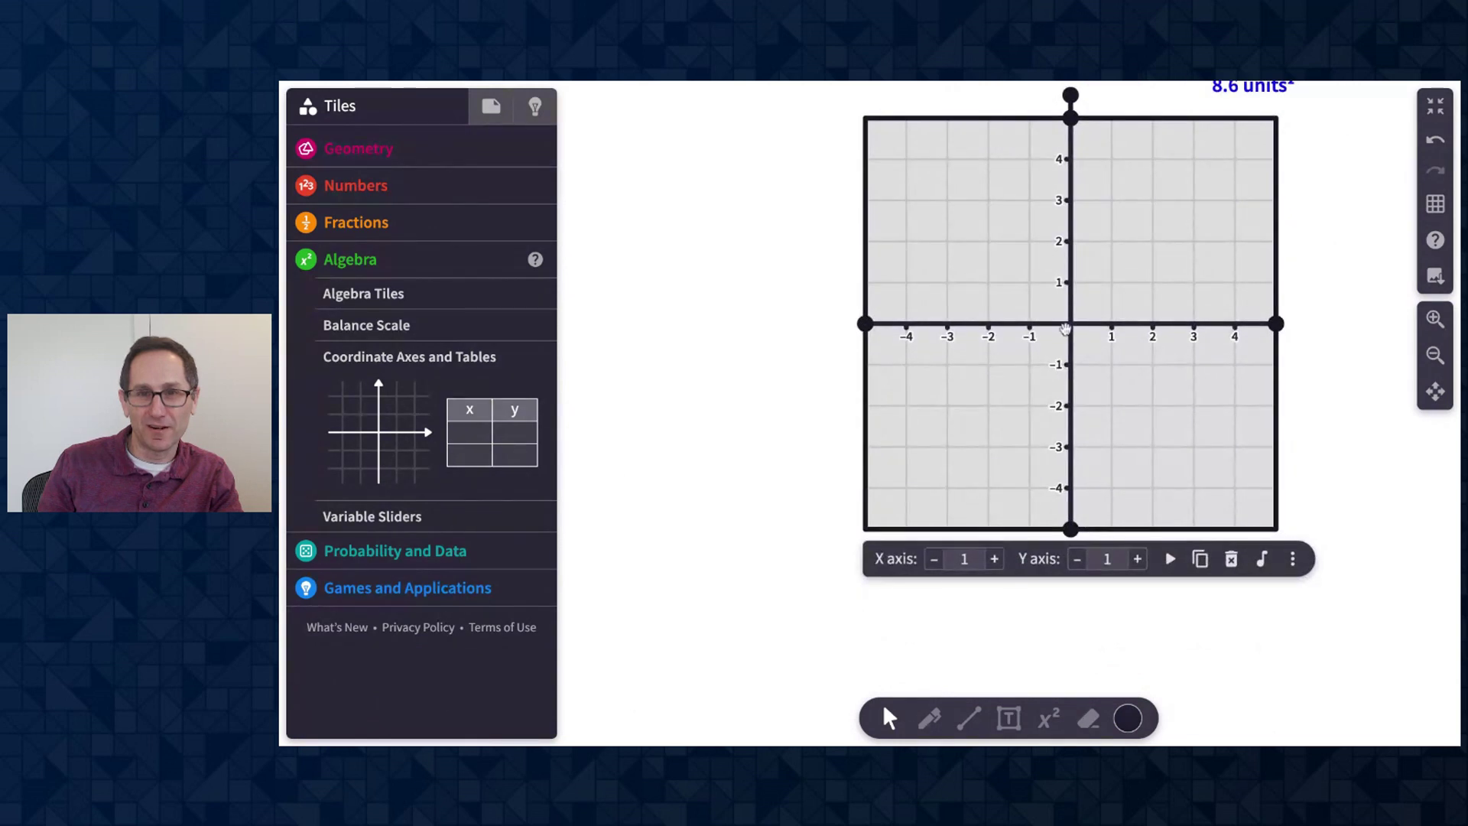
drag(1065, 329, 1060, 406)
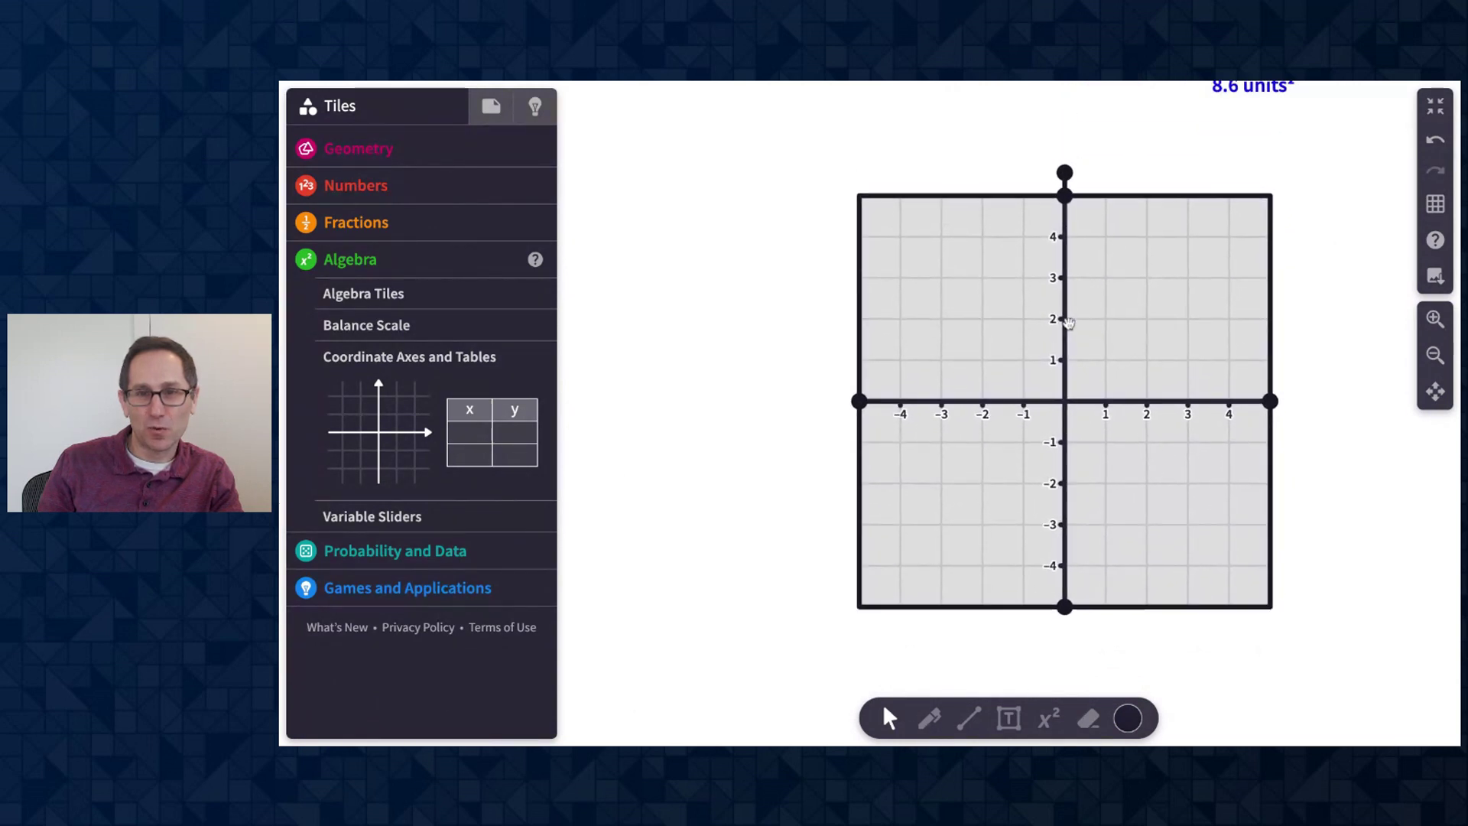
click(1436, 319)
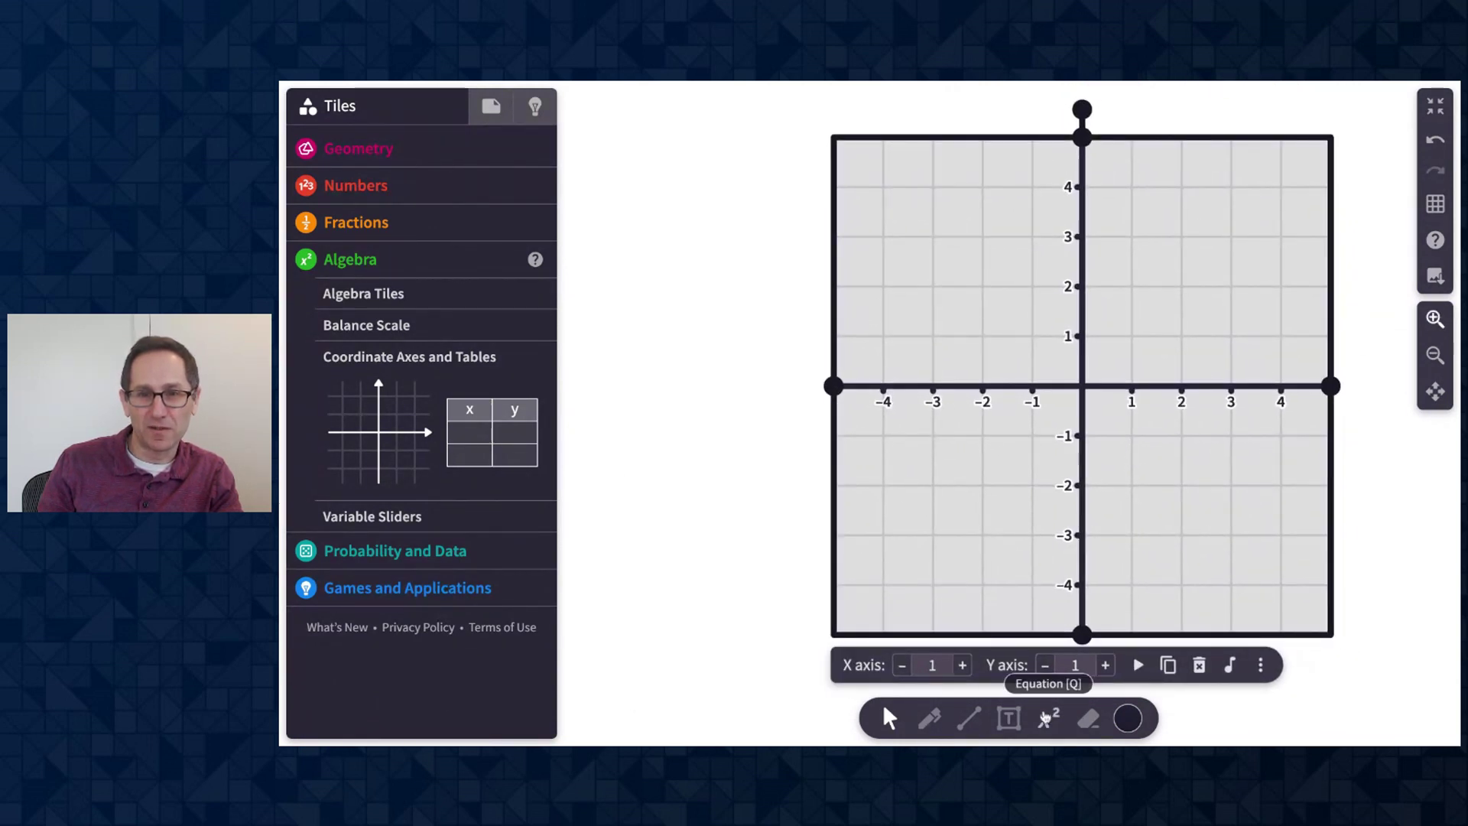
- Write the equation y = 3x − 4 in the empty space beside the coordinate axes
click(1046, 716)
click(632, 337)
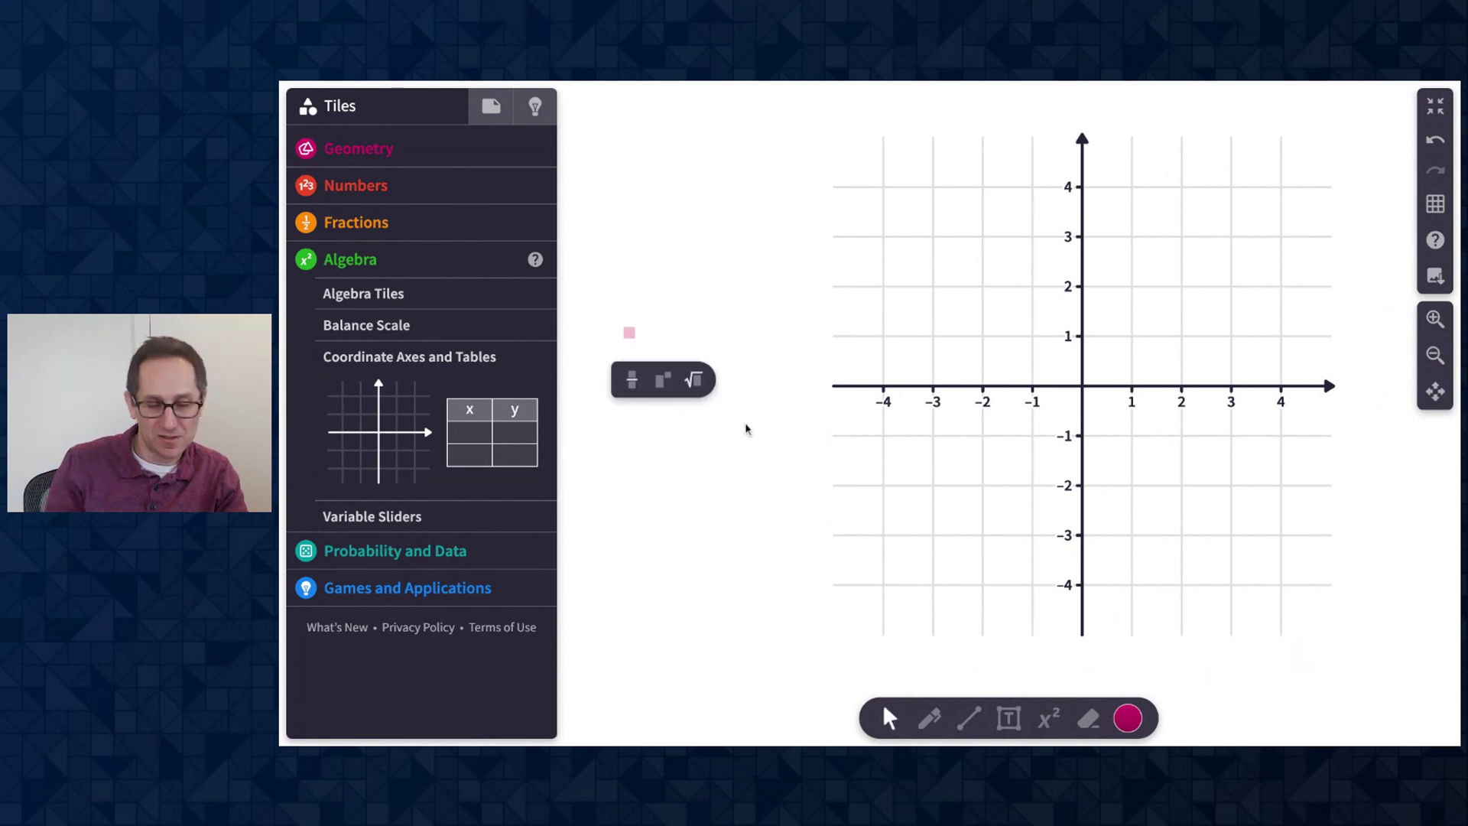
text(y = 3x − 4)
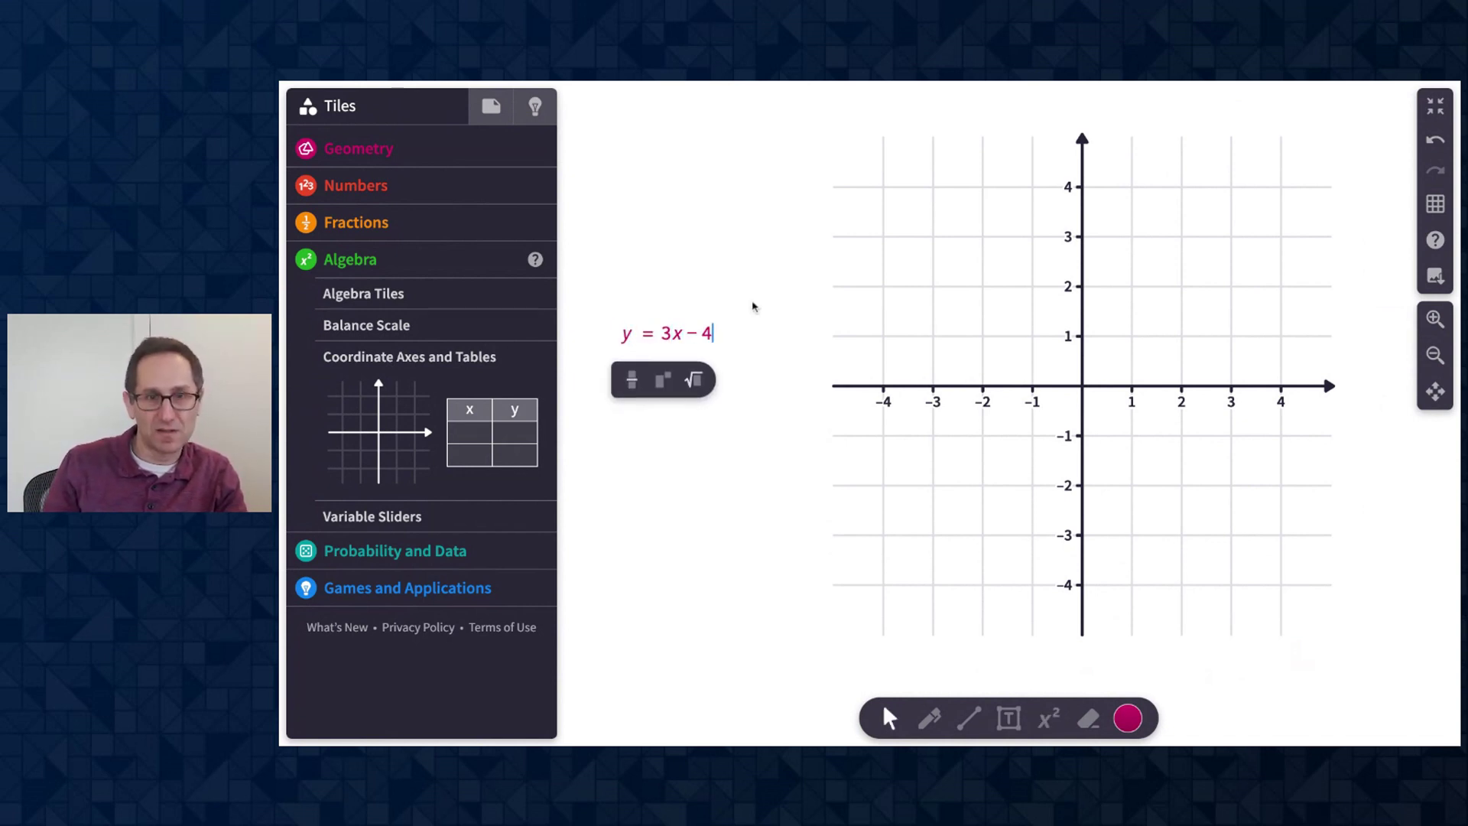
click(756, 259)
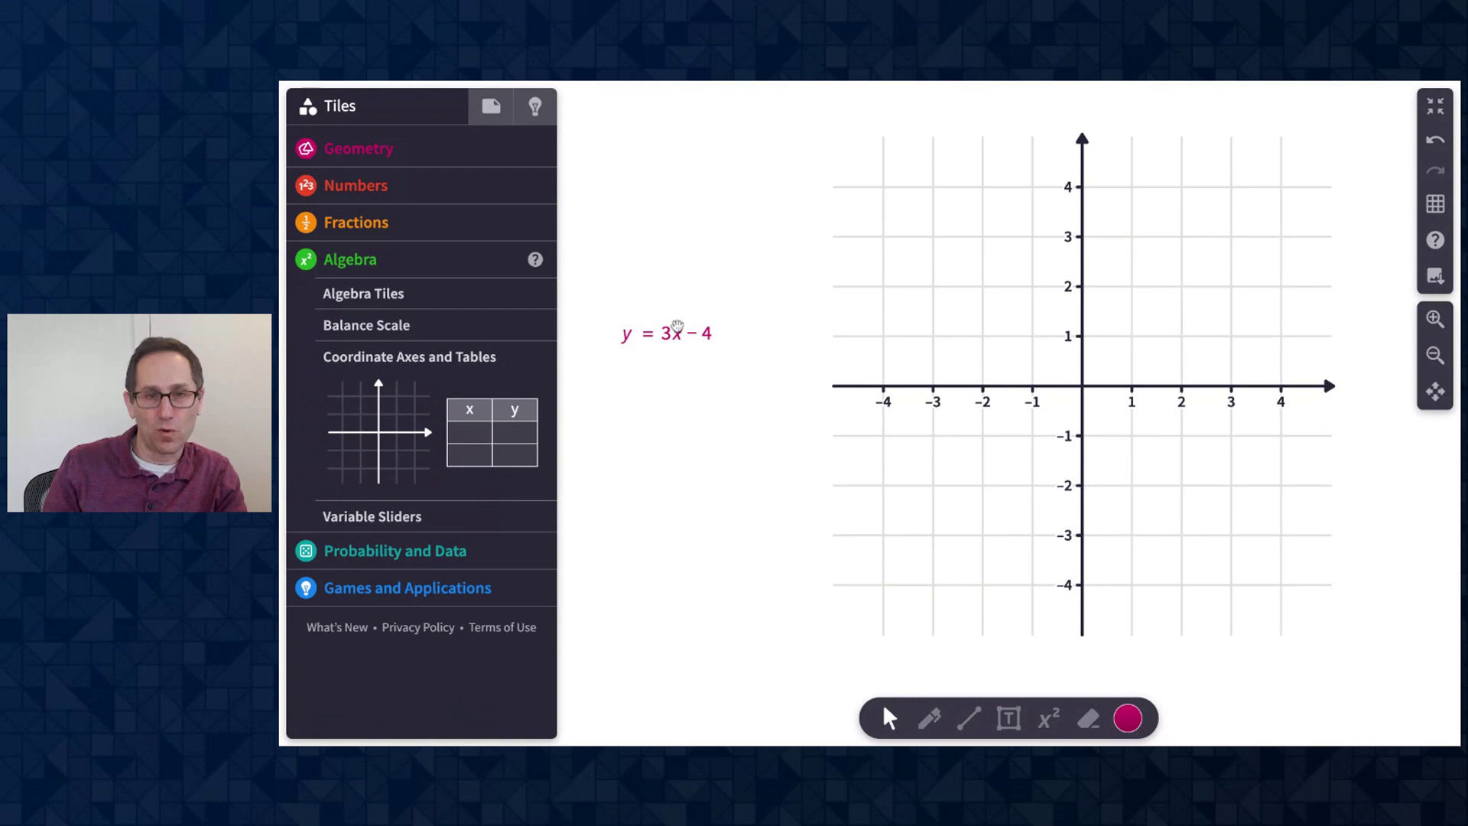
- Link the equation to the coordinate axes to graph its line
click(676, 330)
drag(734, 333, 887, 379)
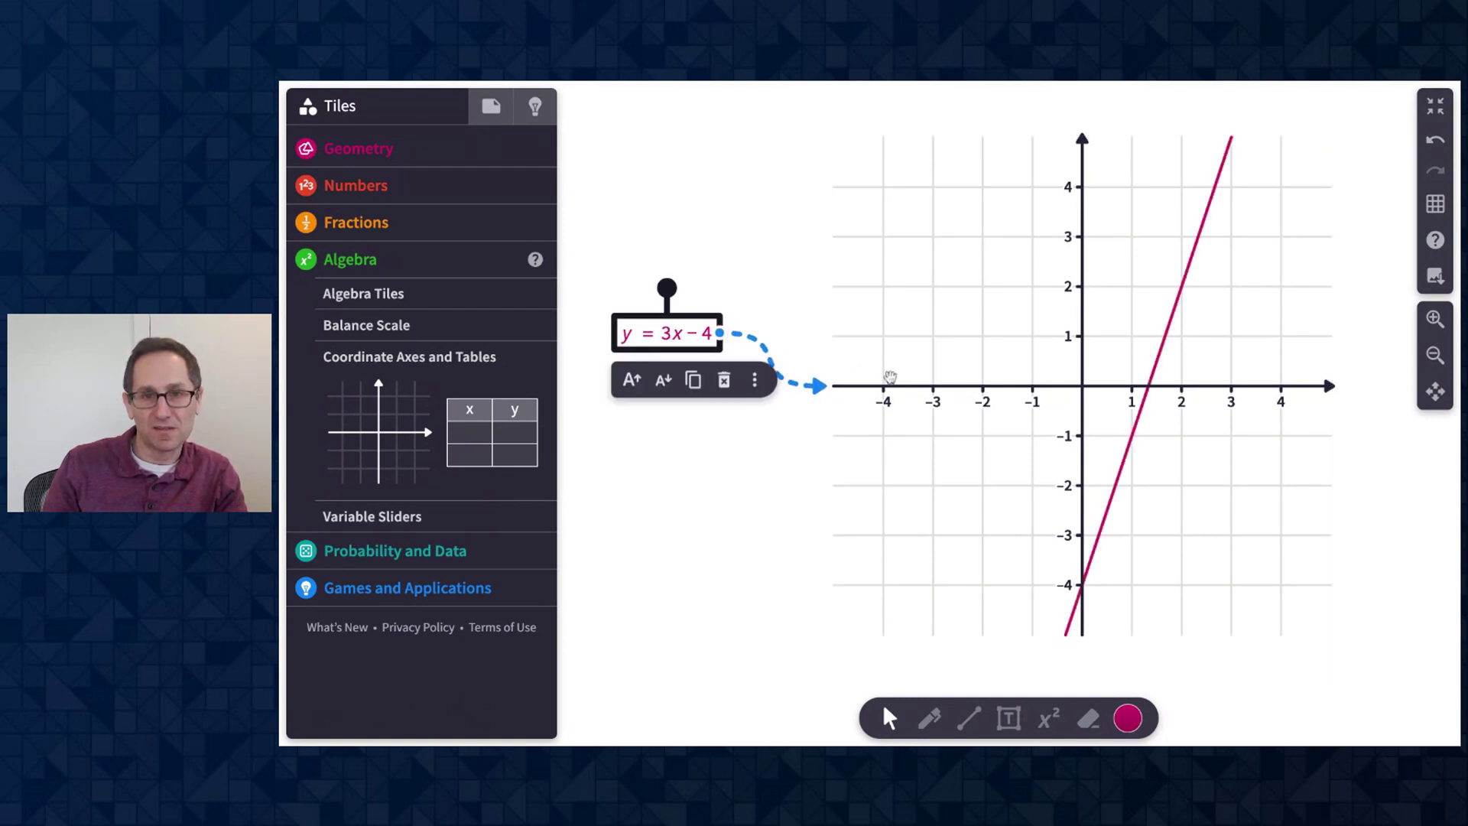
click(1082, 386)
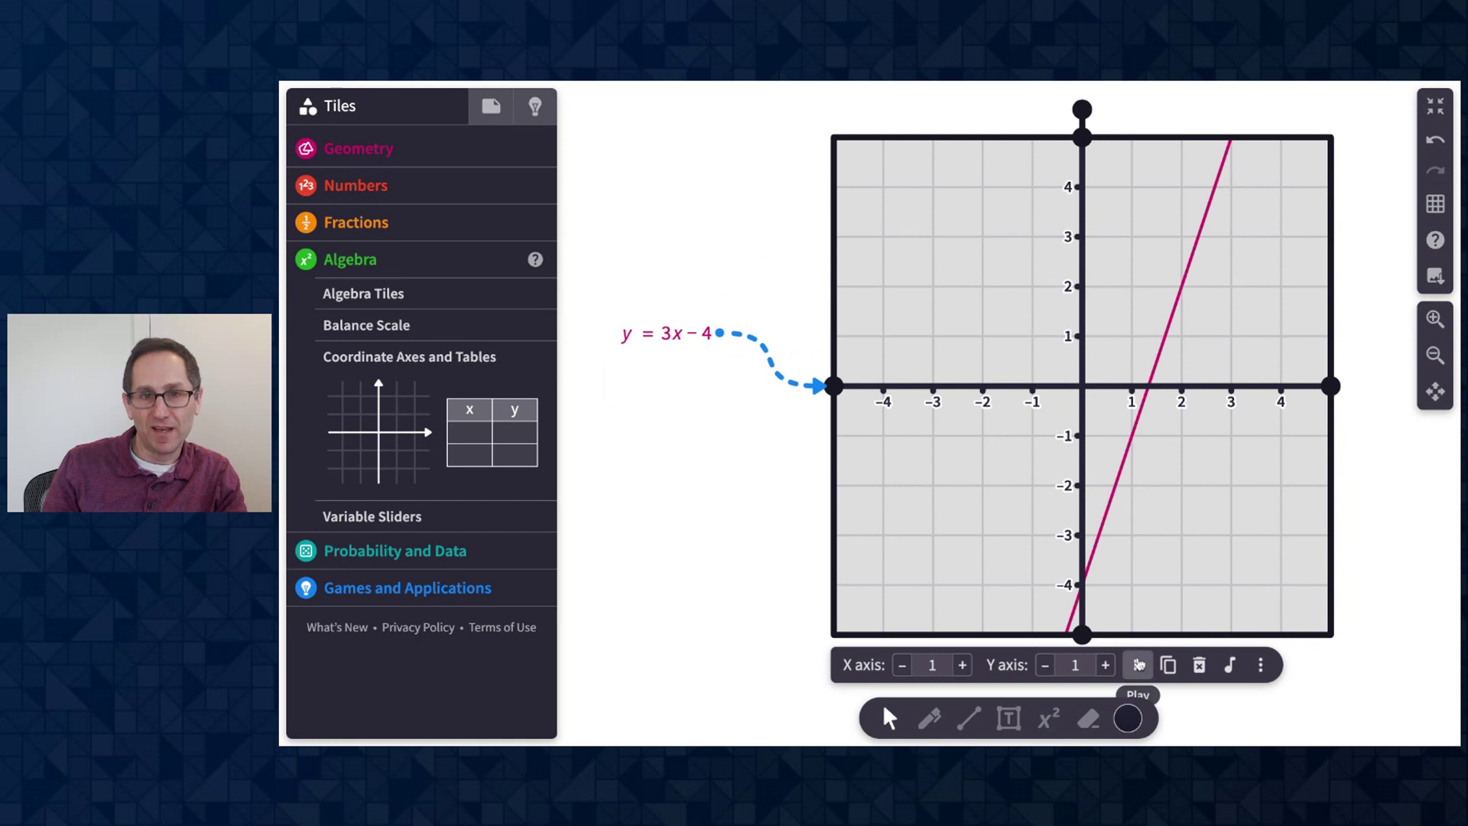
click(673, 337)
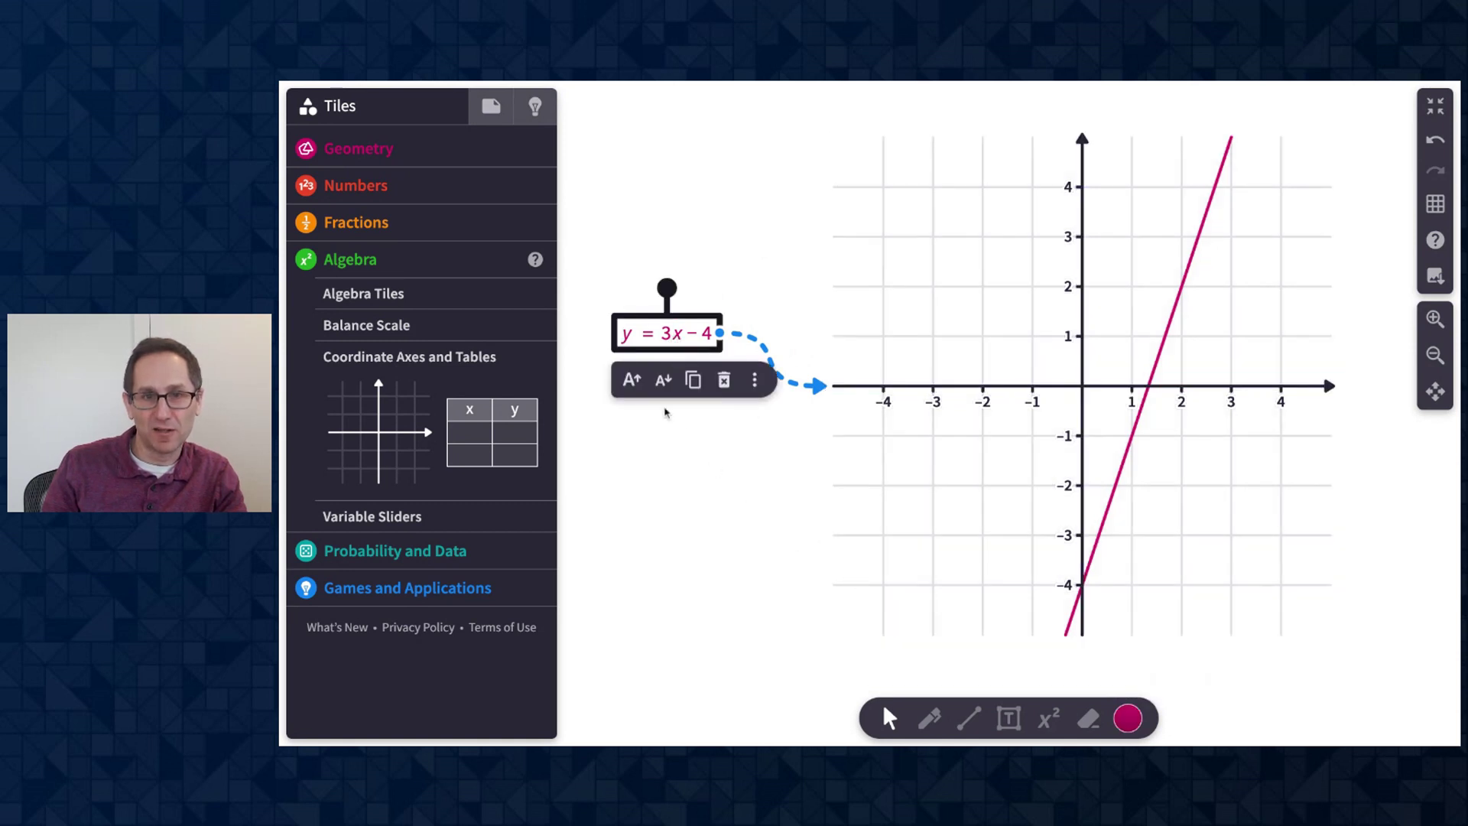
- Enlarge the equation y = 3x − 4 by two sizes beside the axes and play its graph's musical animation
click(633, 380)
click(633, 380)
click(633, 380)
click(633, 380)
mouse_move(691, 329)
mouse_down()
mouse_move(656, 411)
mouse_move(699, 323)
mouse_up()
click(1073, 383)
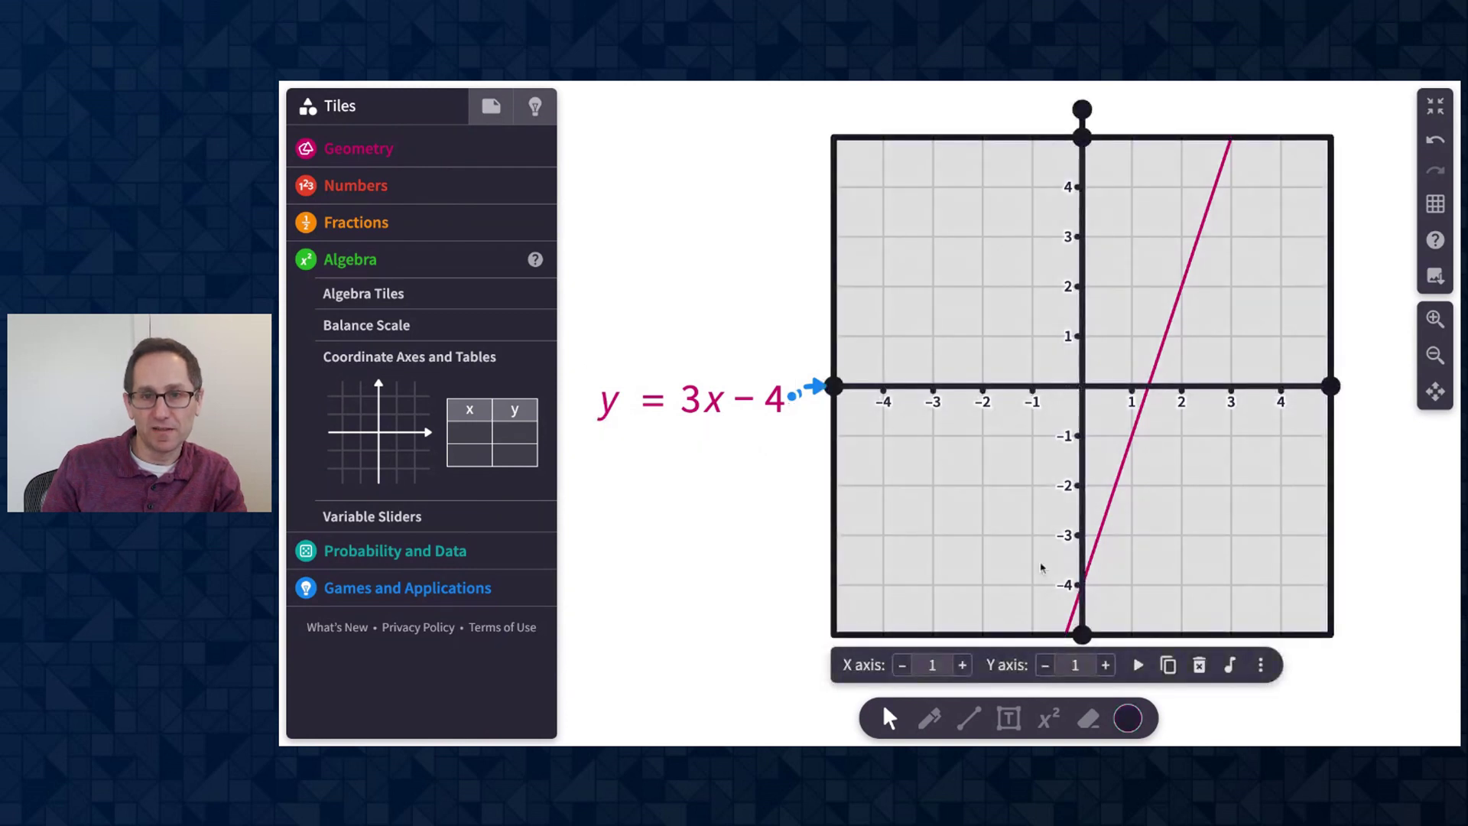
click(1140, 665)
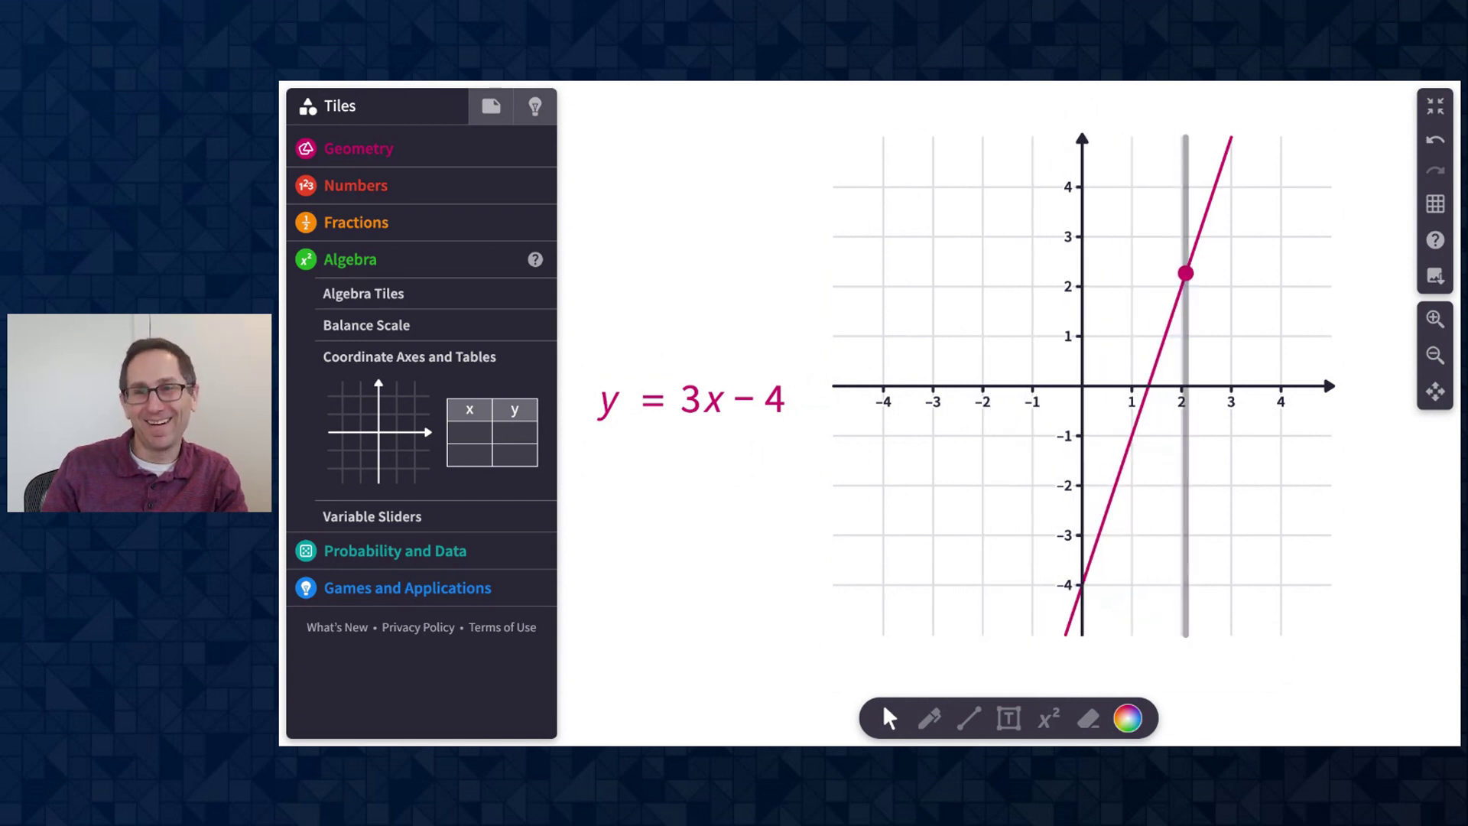
- Change the equation to y = −3x − 4 and play the animation of its graph
click(680, 401)
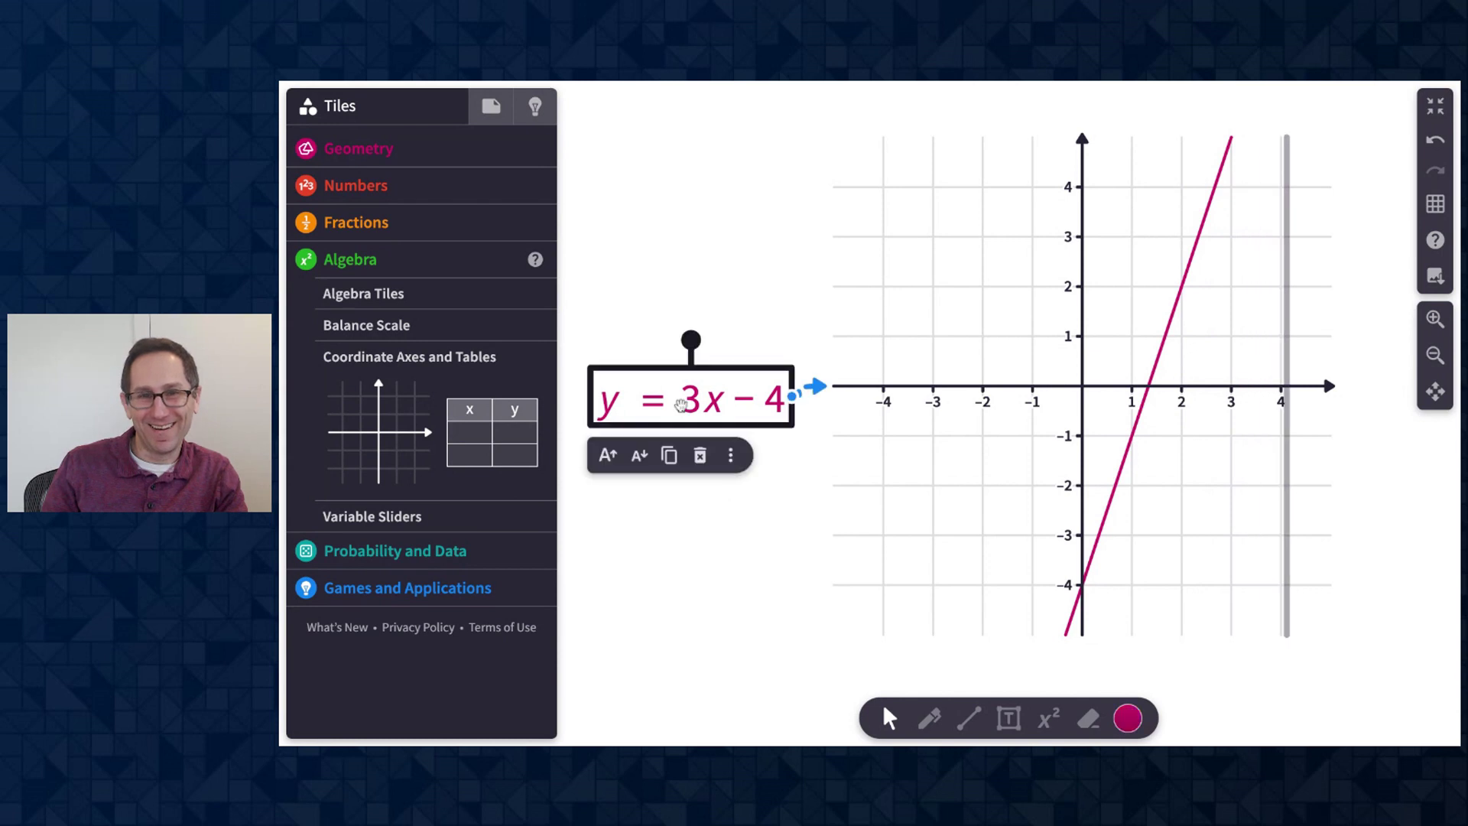
click(681, 405)
text(-)
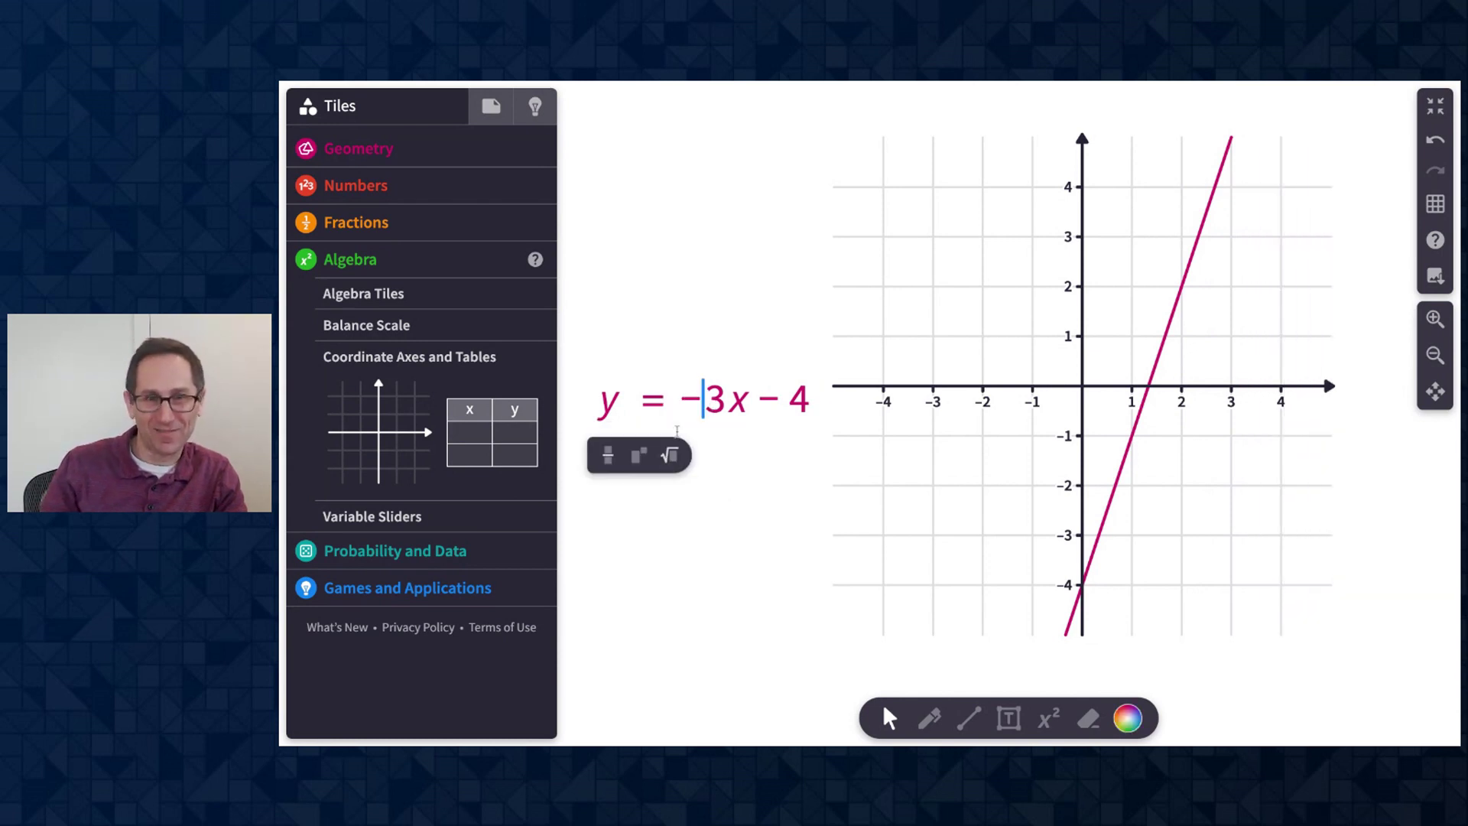
key(Escape)
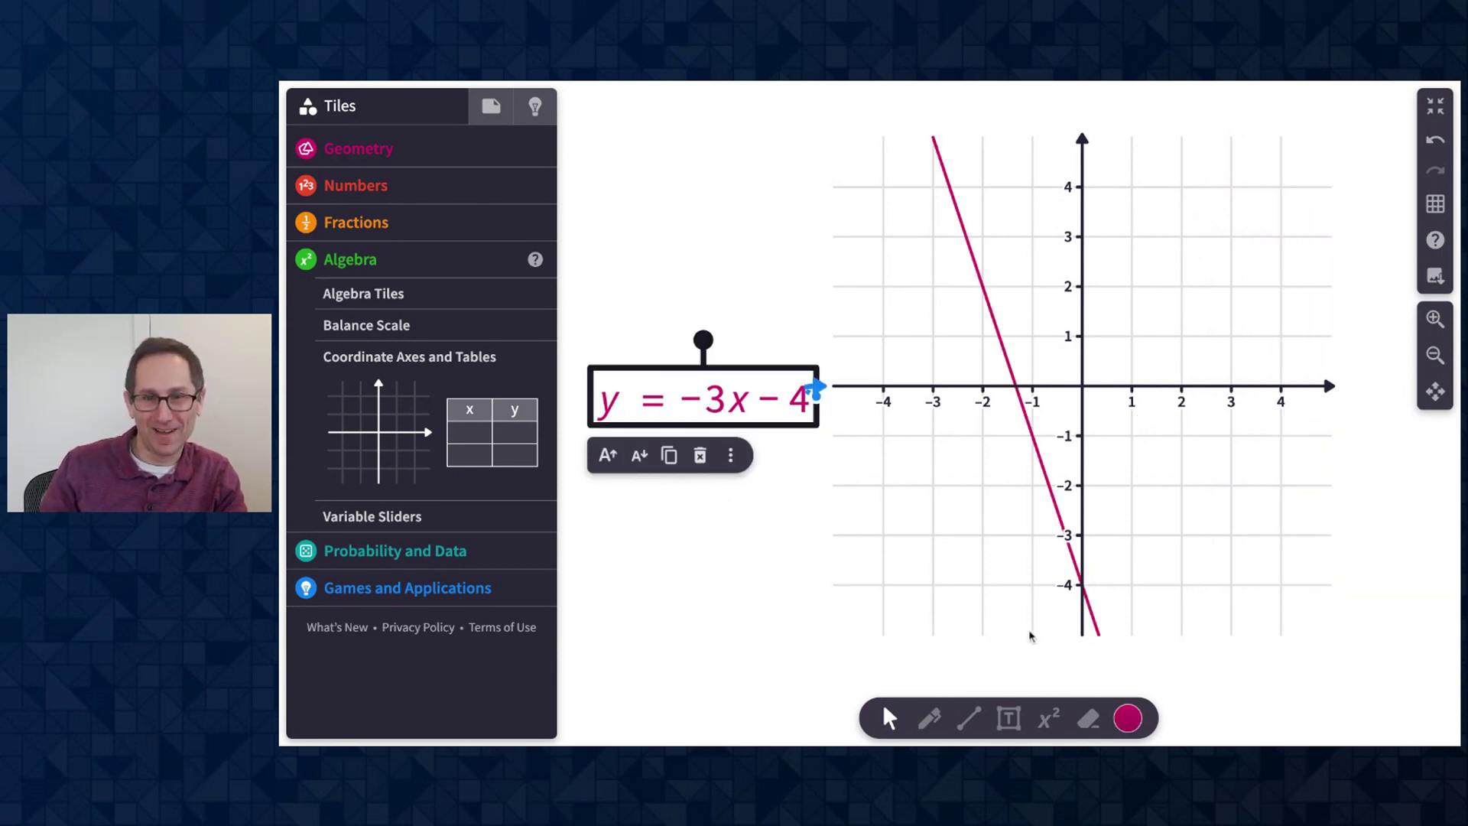
click(1076, 502)
click(1139, 664)
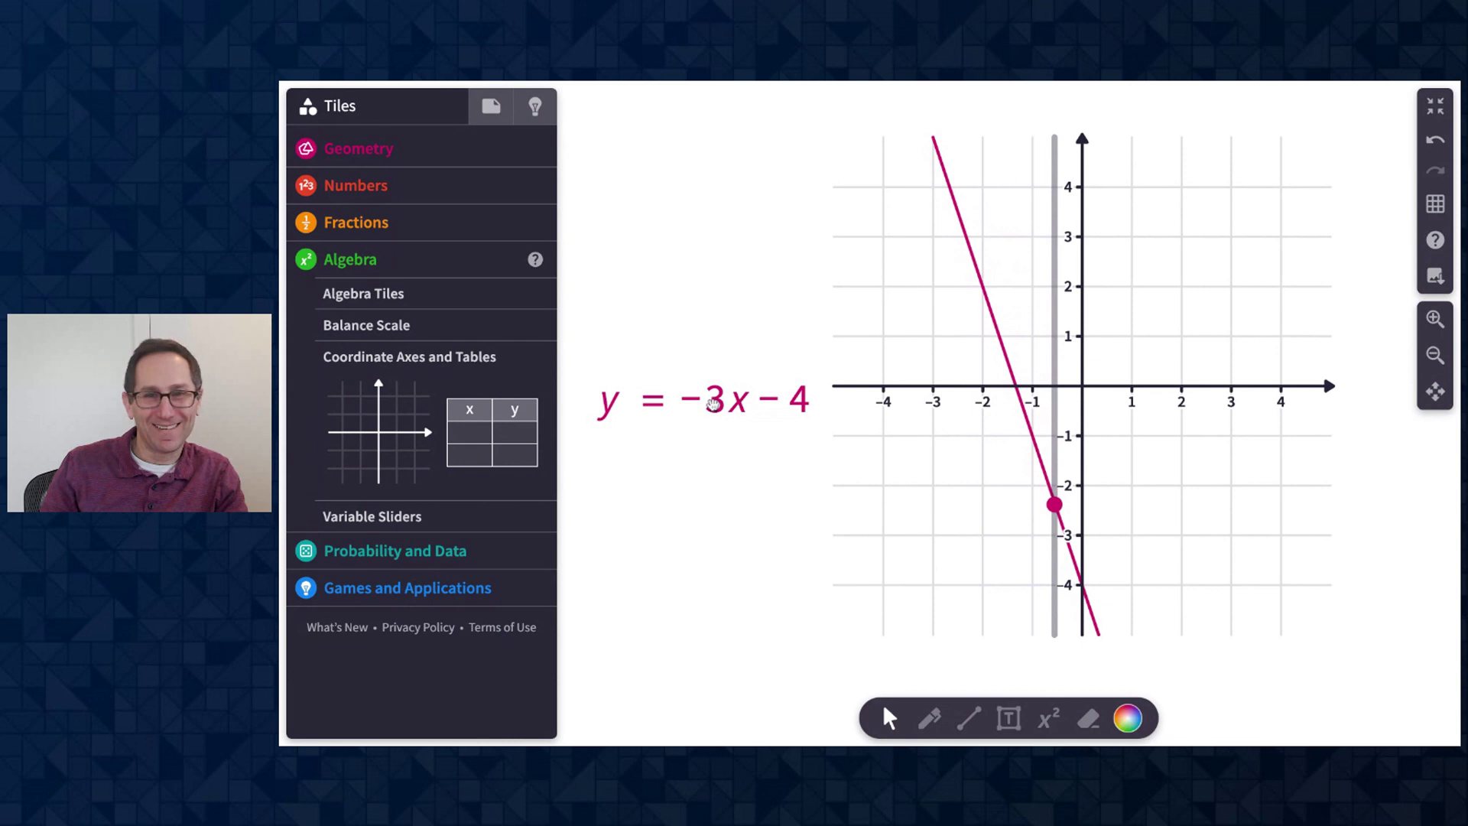
- Replace the equation's right side with (1/2)x² and play the animation of its graph
click(722, 401)
click(758, 365)
key(Right)
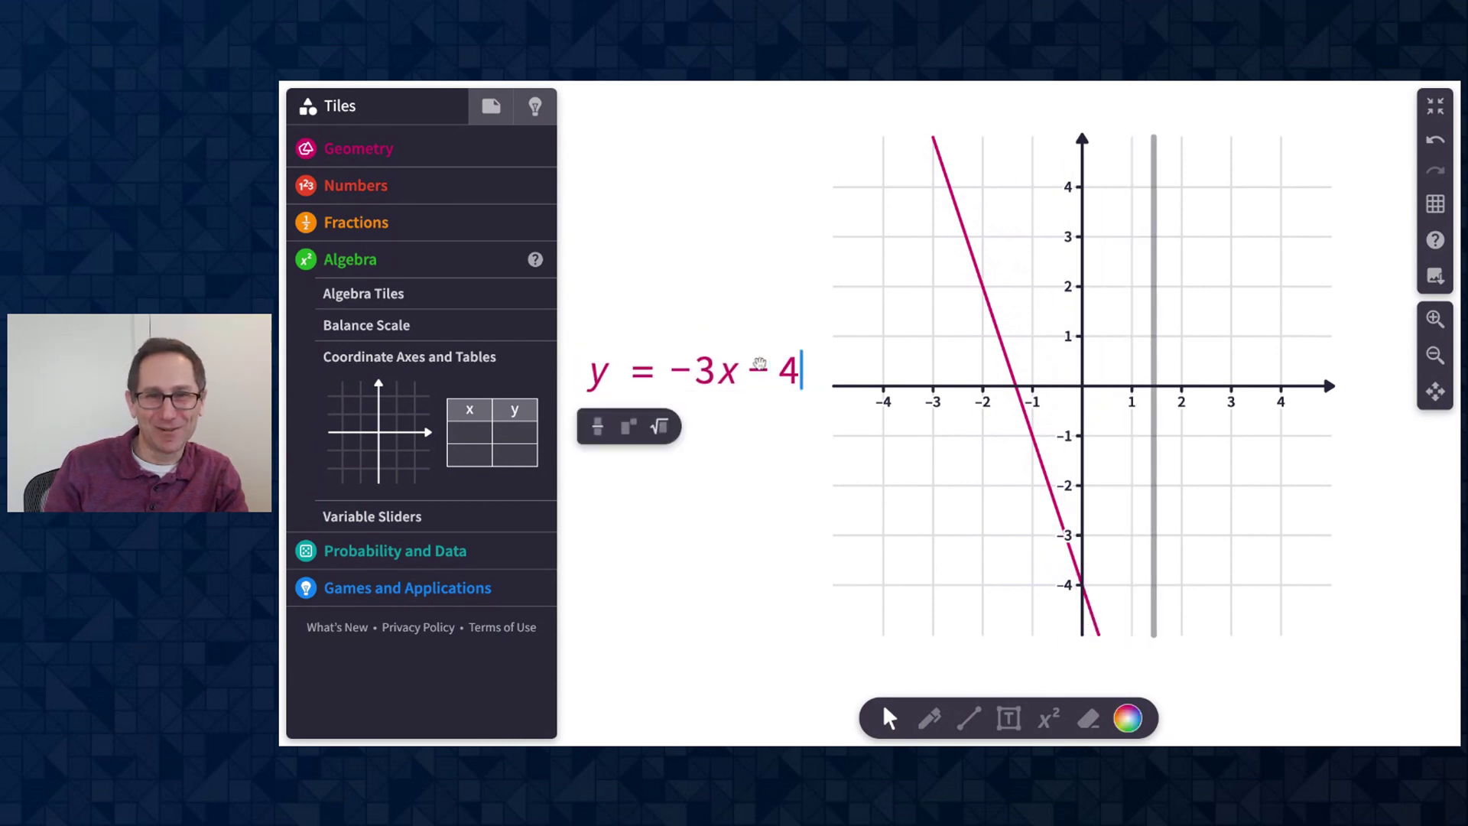
key(BackSpace)
key(BackSpace)
key(BackSpace)
key(BackSpace)
key(BackSpace)
text(1/)
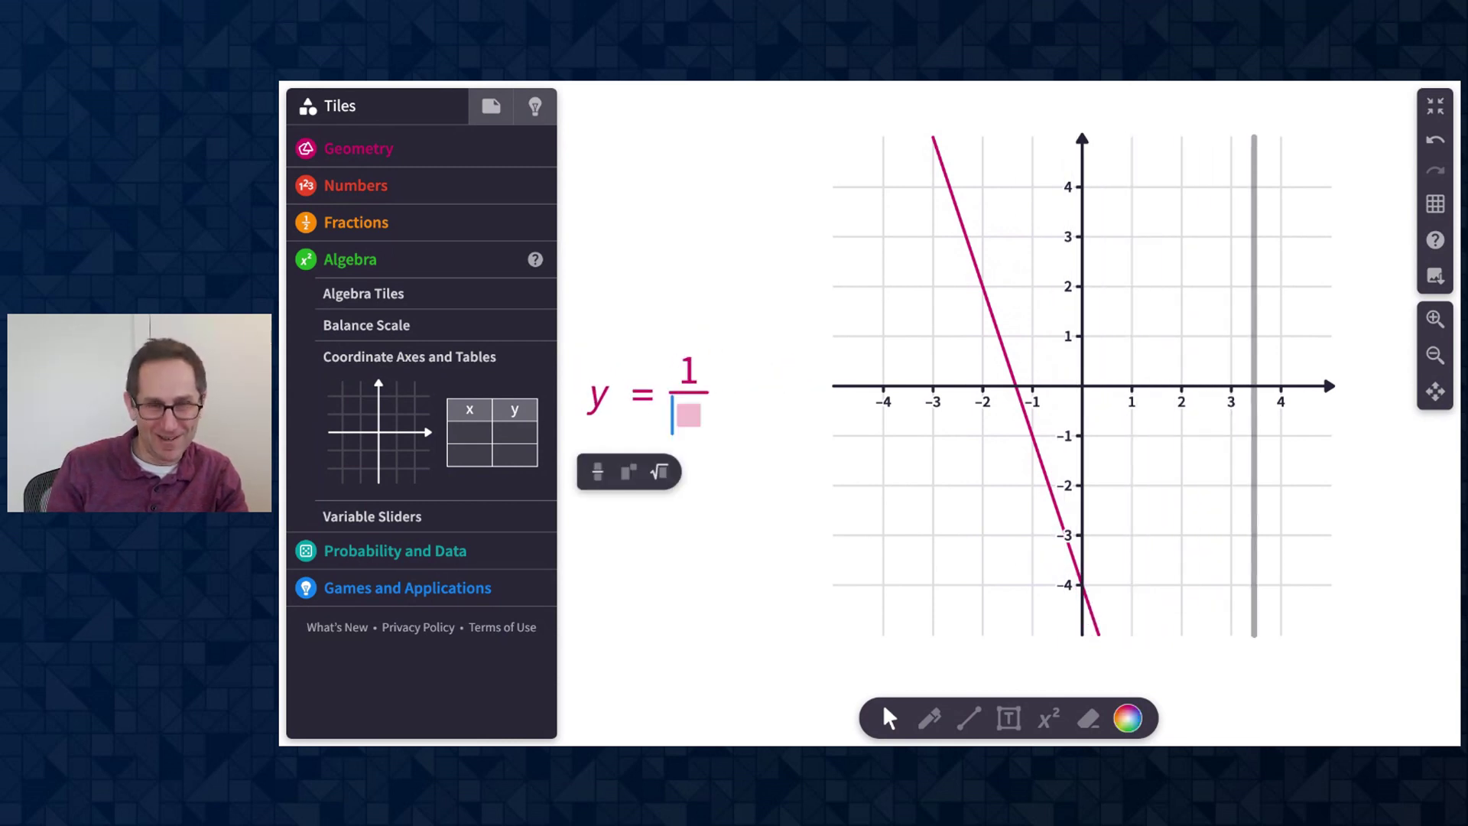
text(2x^2)
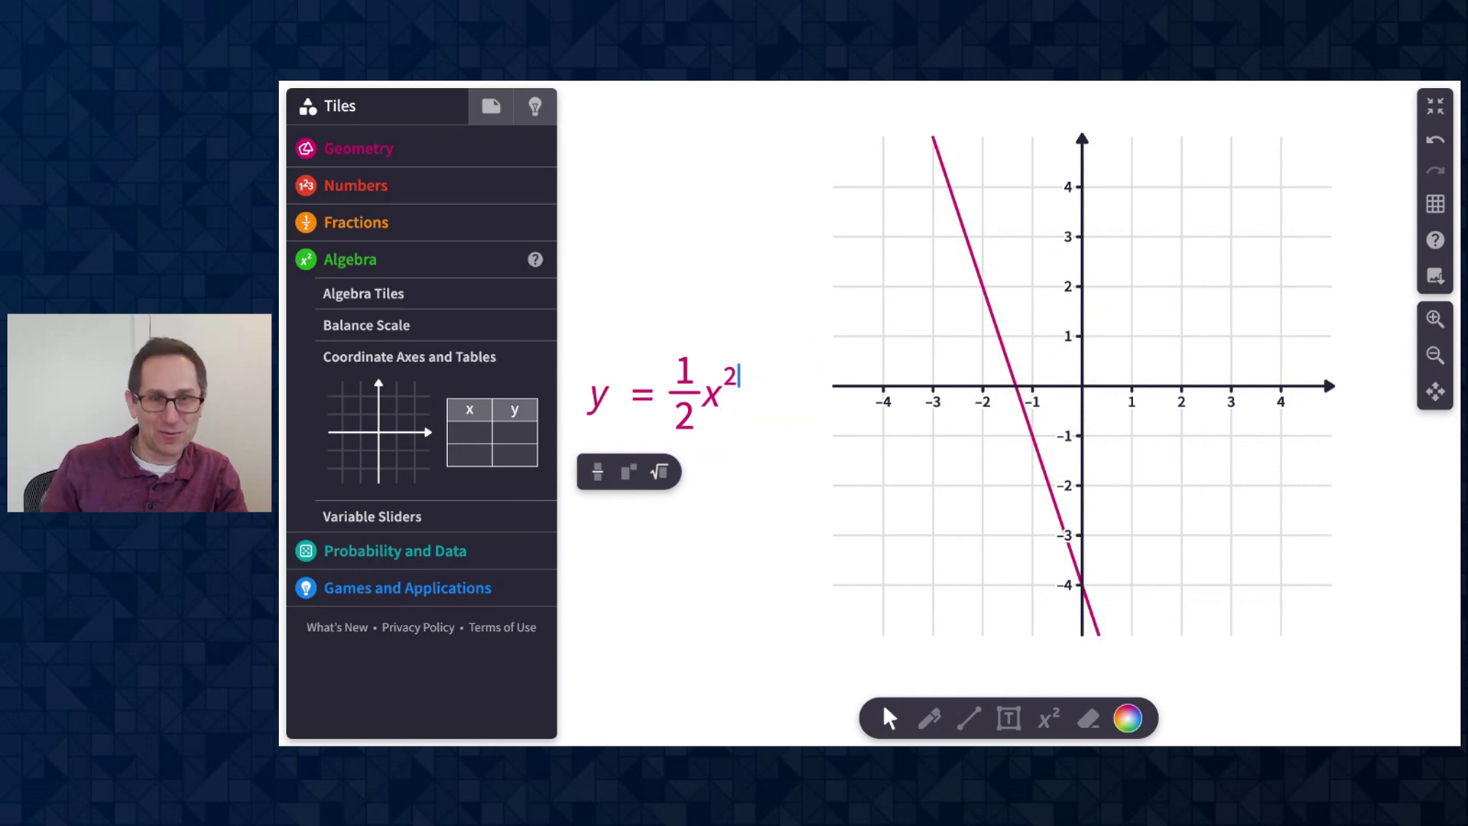
click(724, 246)
click(712, 385)
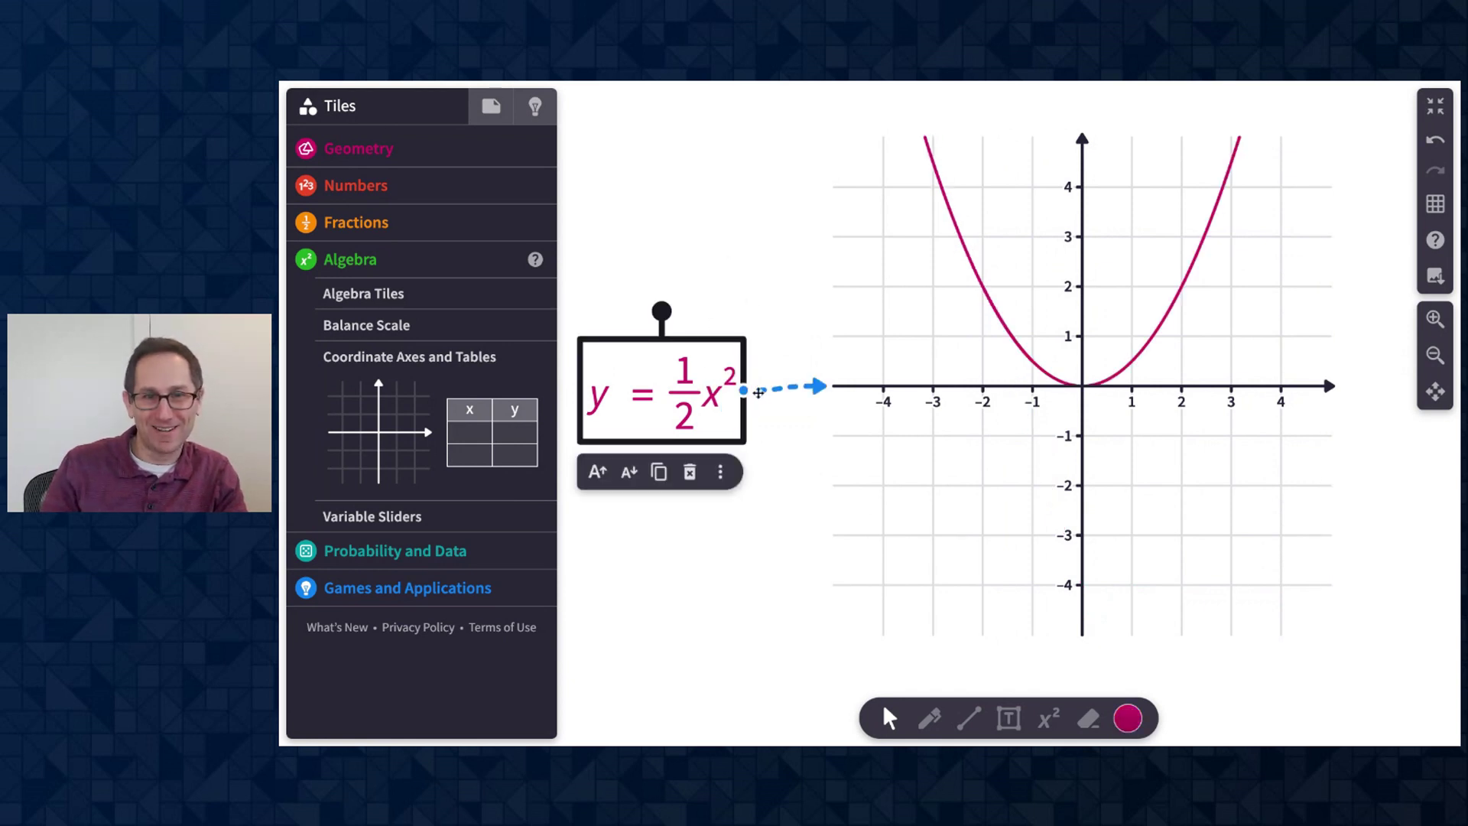
click(1077, 386)
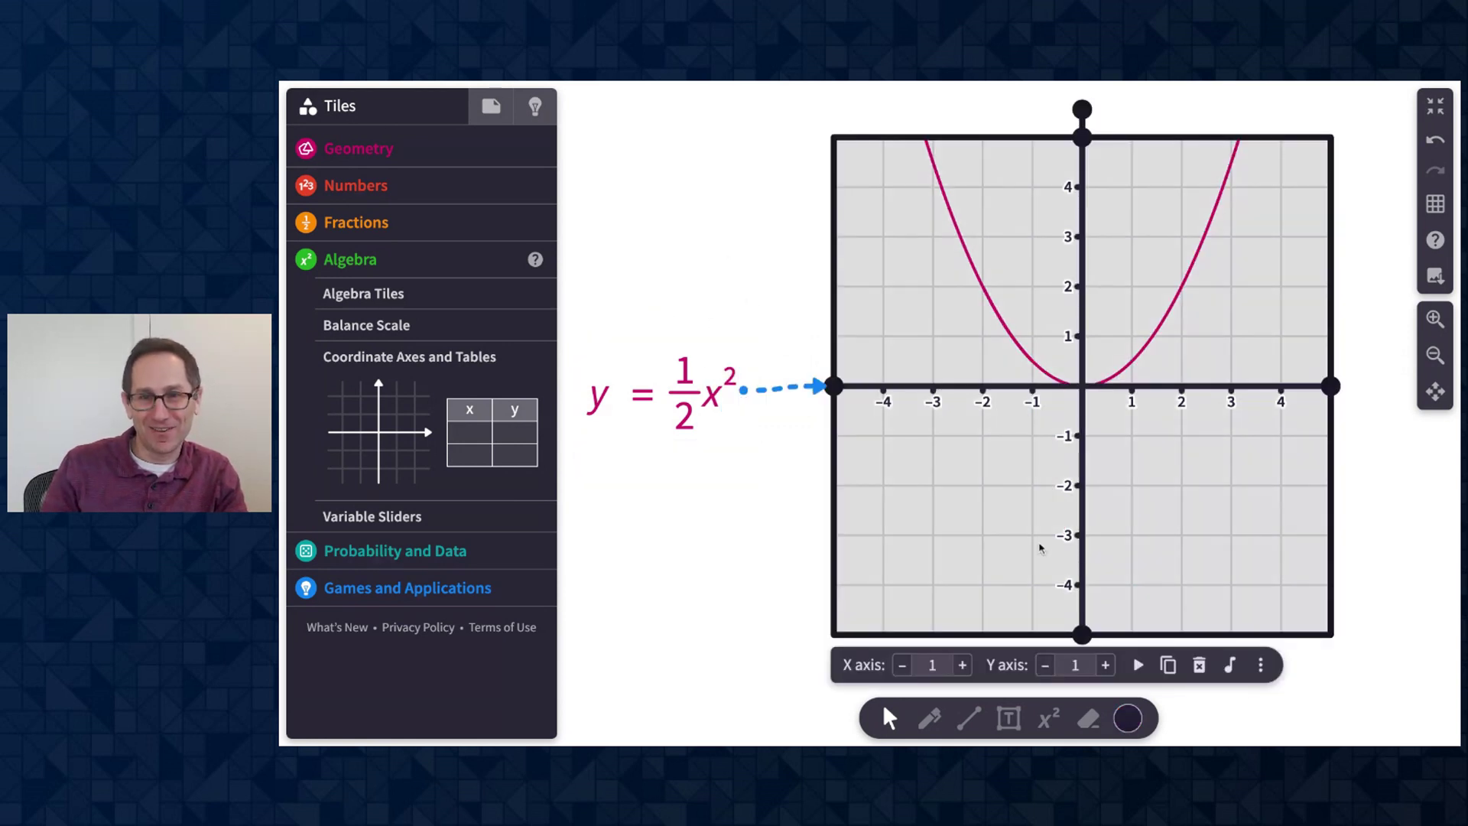
click(1139, 665)
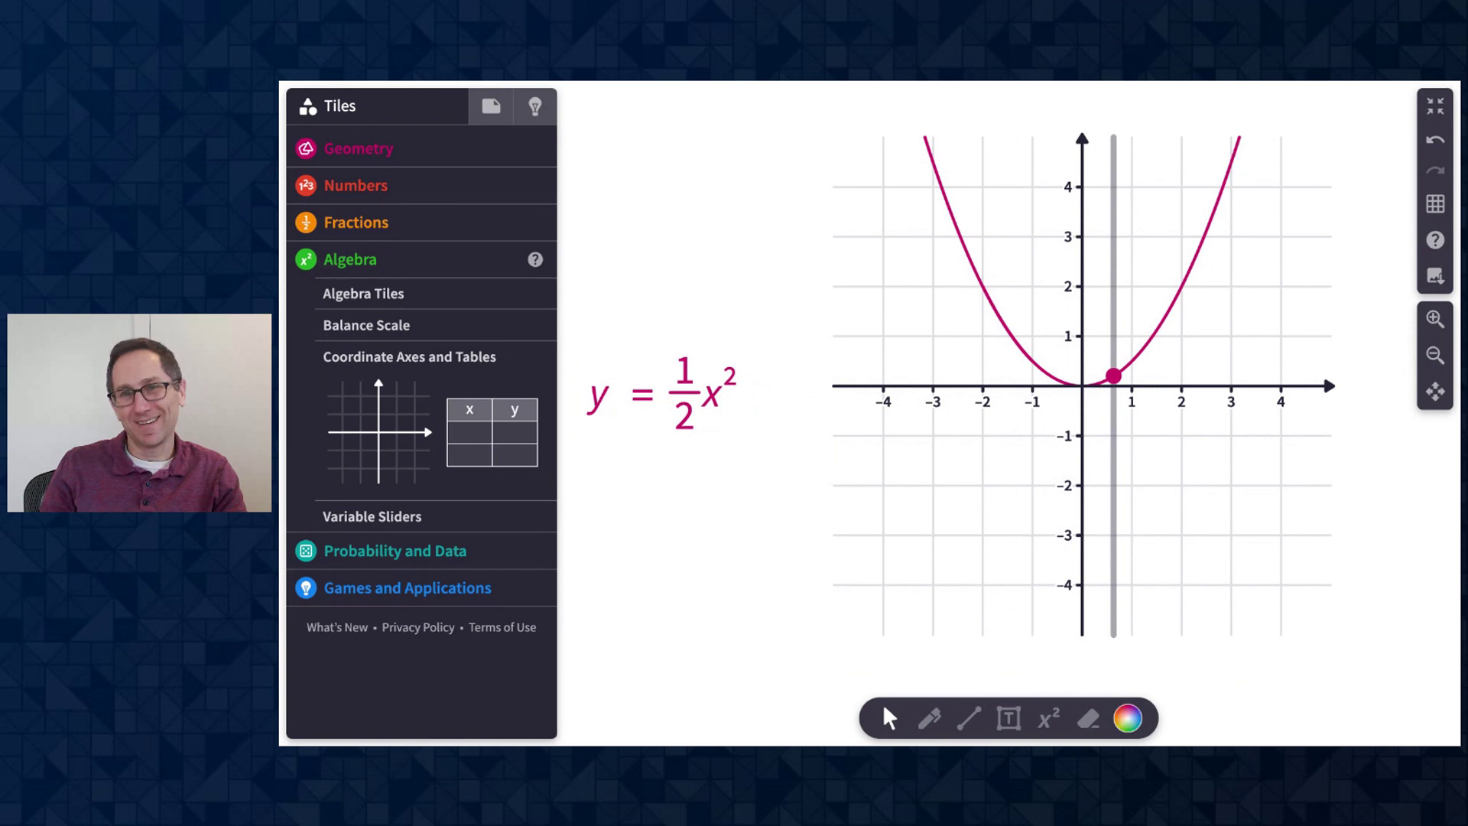
- Replace the right side of the linked equation with sin(x) to graph y = sin(x)
click(684, 401)
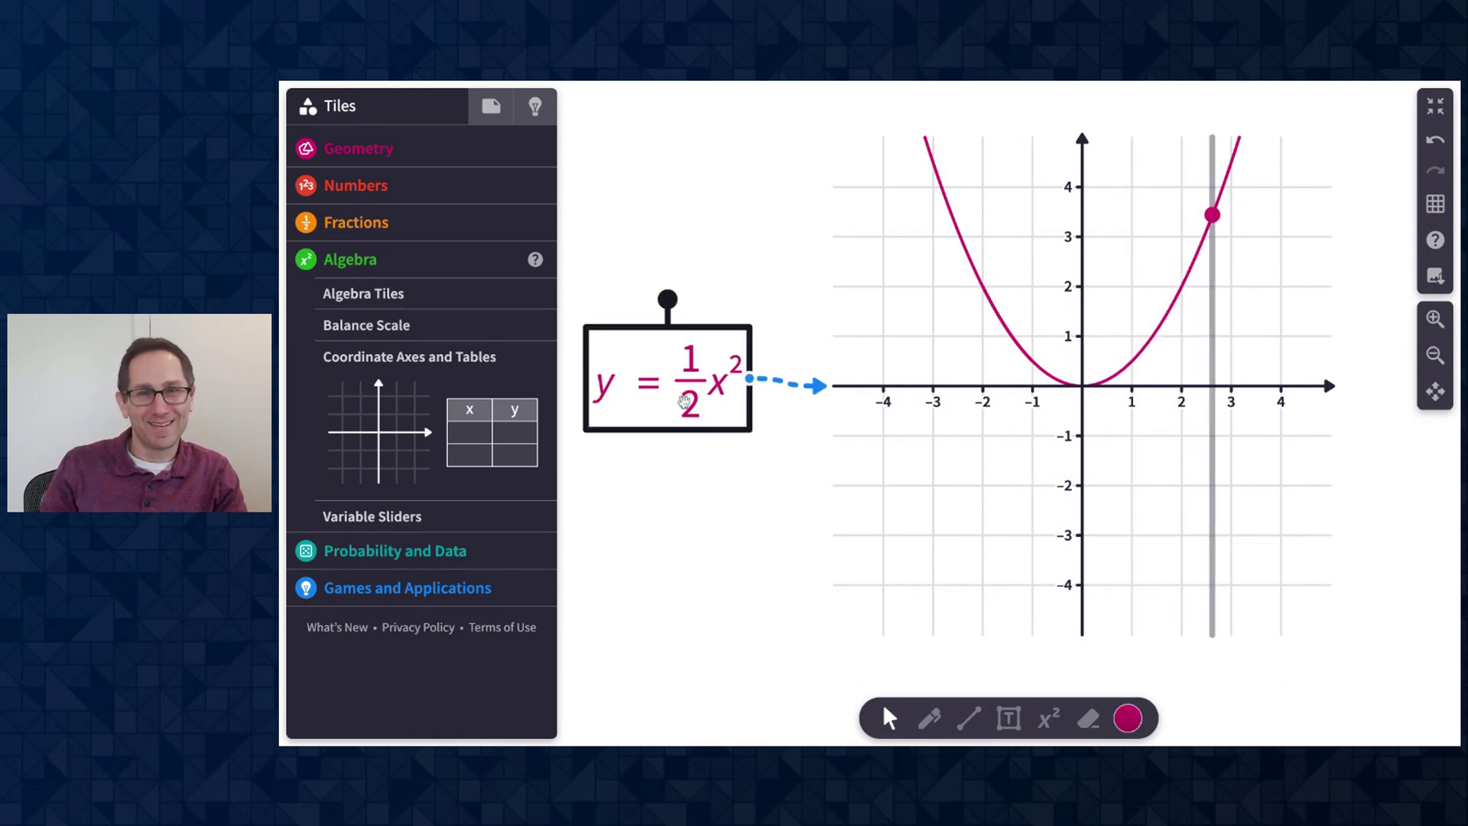
click(715, 354)
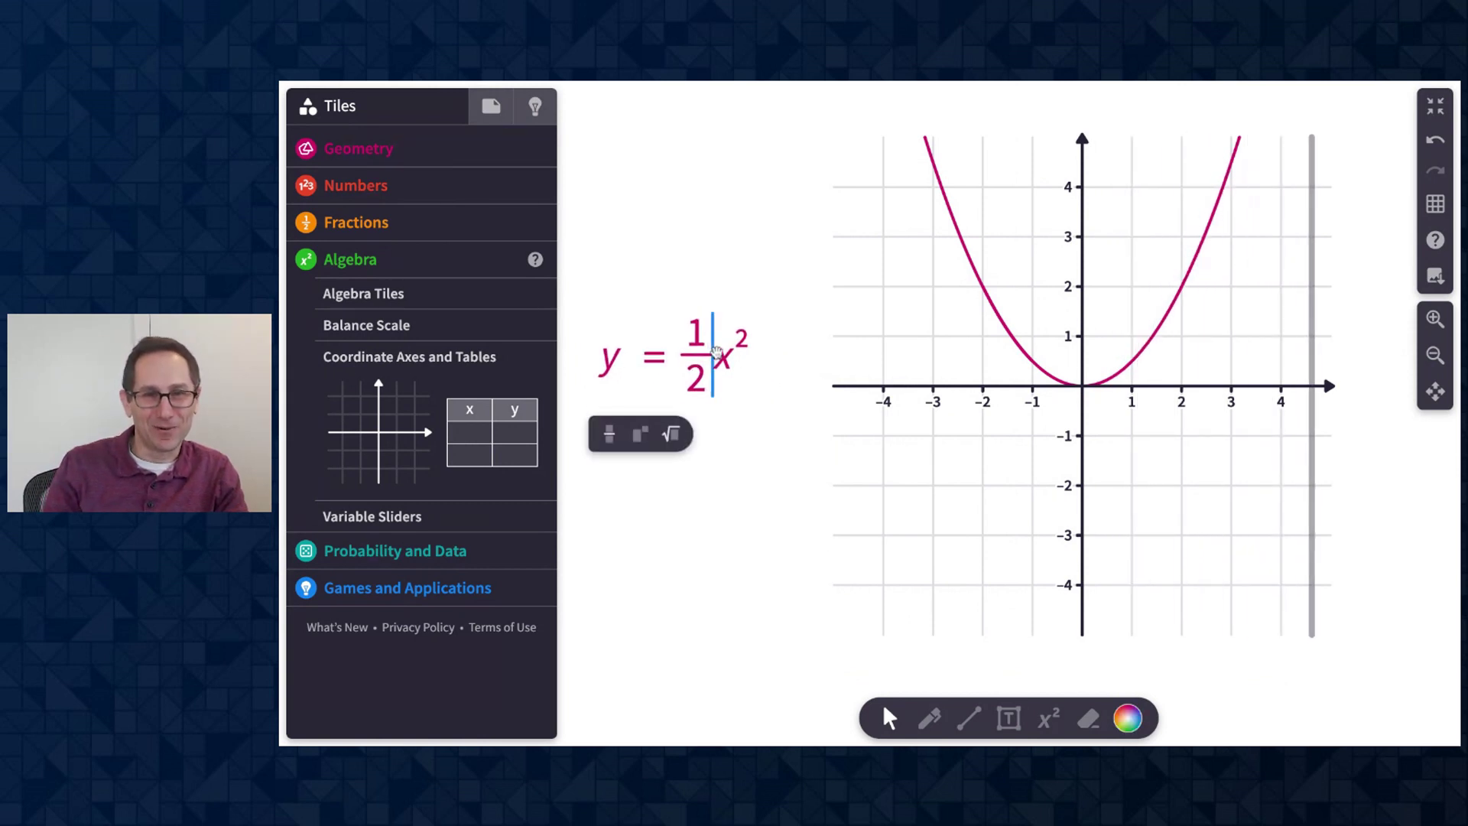
key(Right)
key(BackSpace)
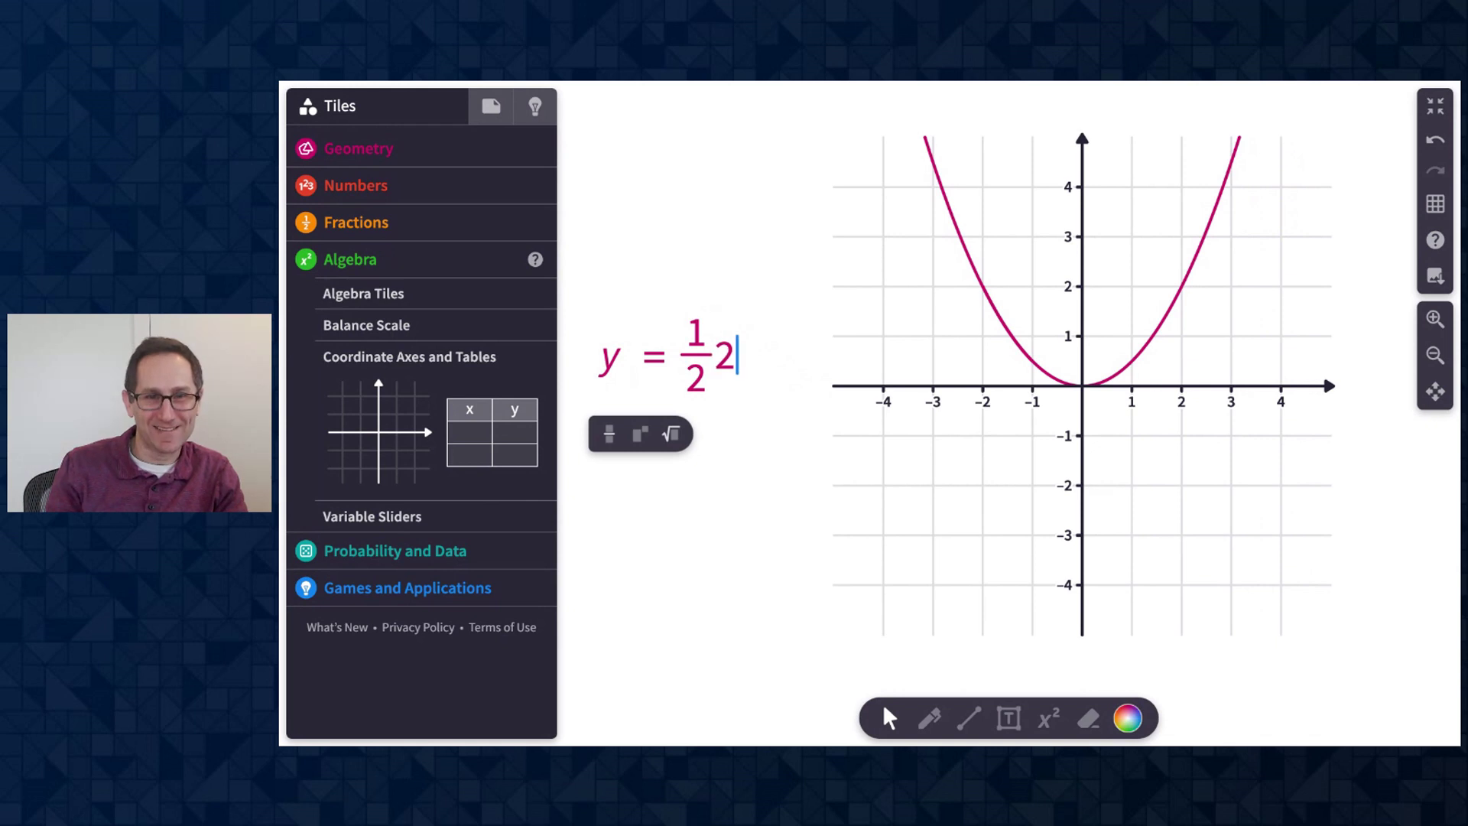
key(BackSpace)
key(BackSpace)
text(sin()
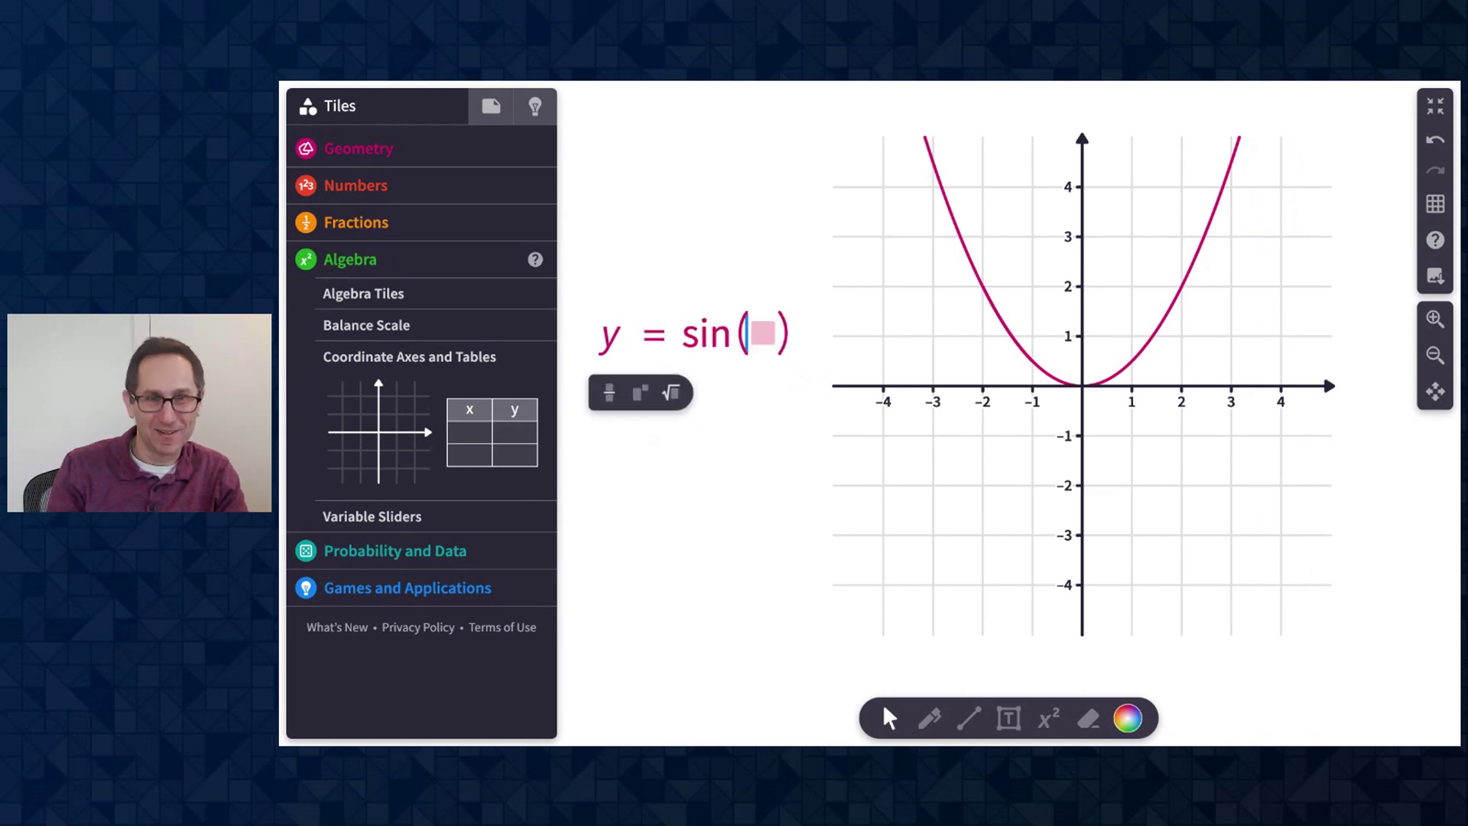
text(x)
key(Right)
click(753, 455)
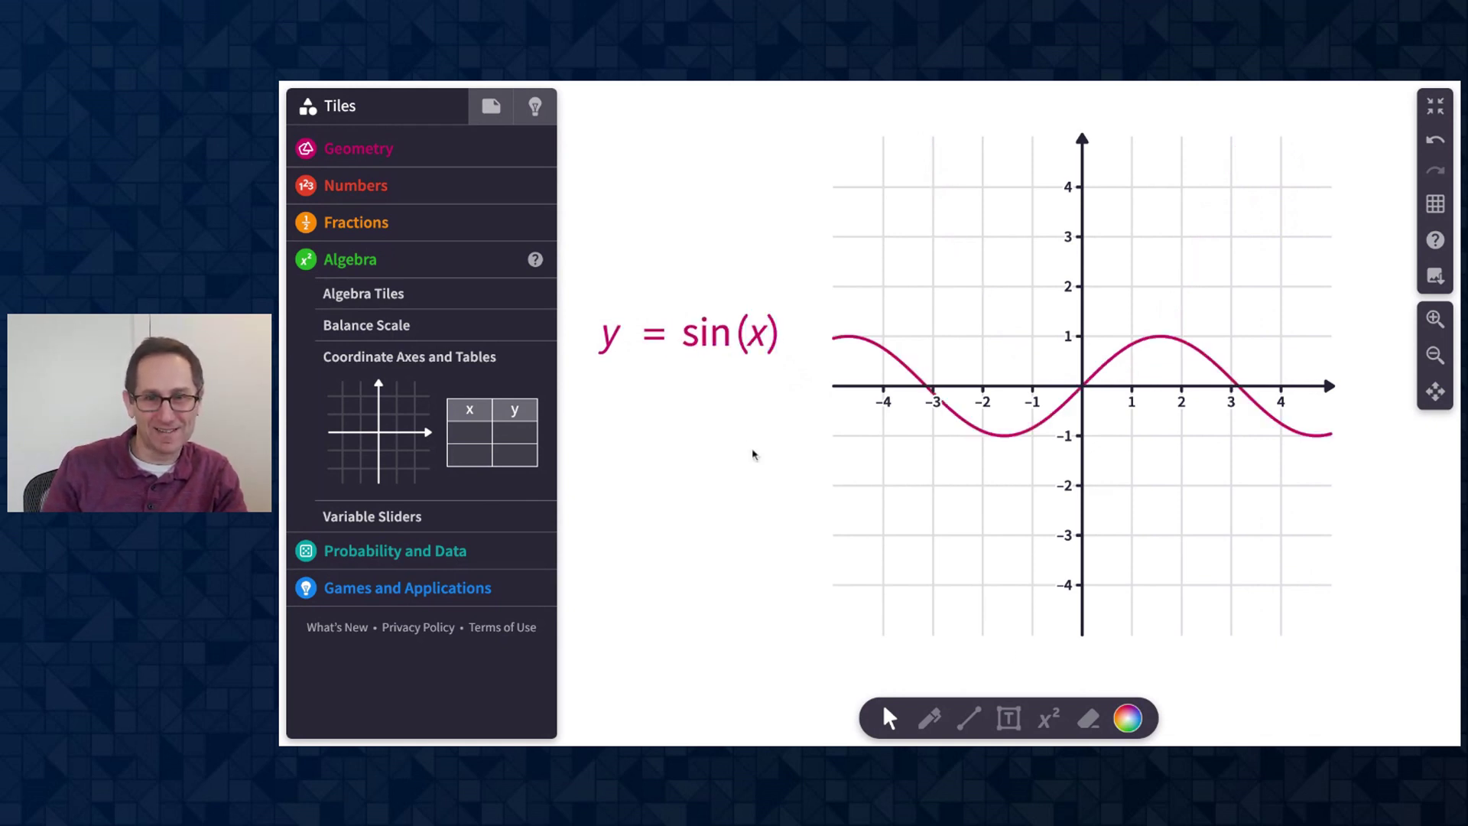
- Write the equation y = cos(x) below y = sin(x), enlarge it to a matching size and color it purple
click(1048, 718)
click(614, 405)
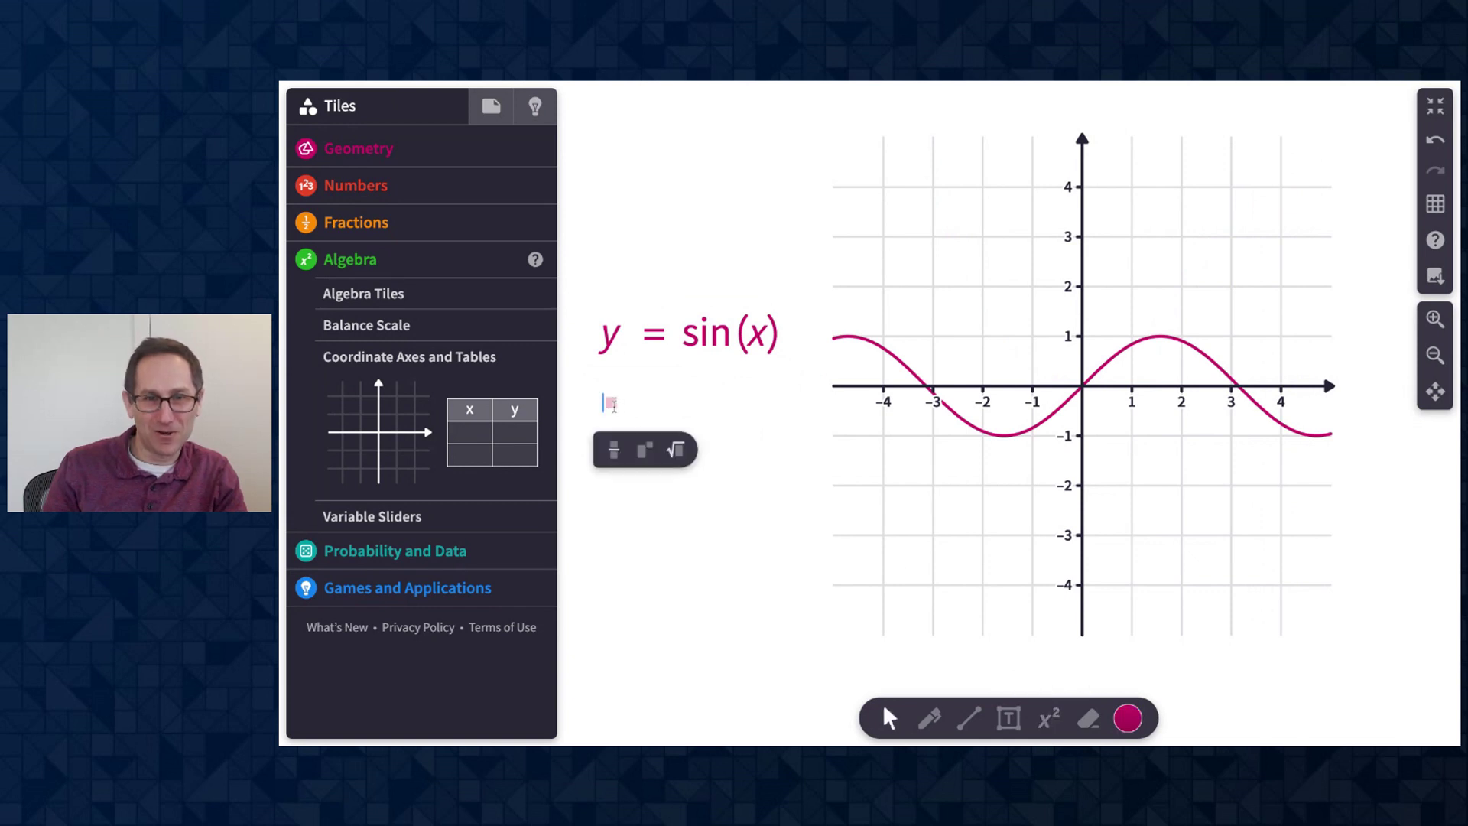
text(y = )
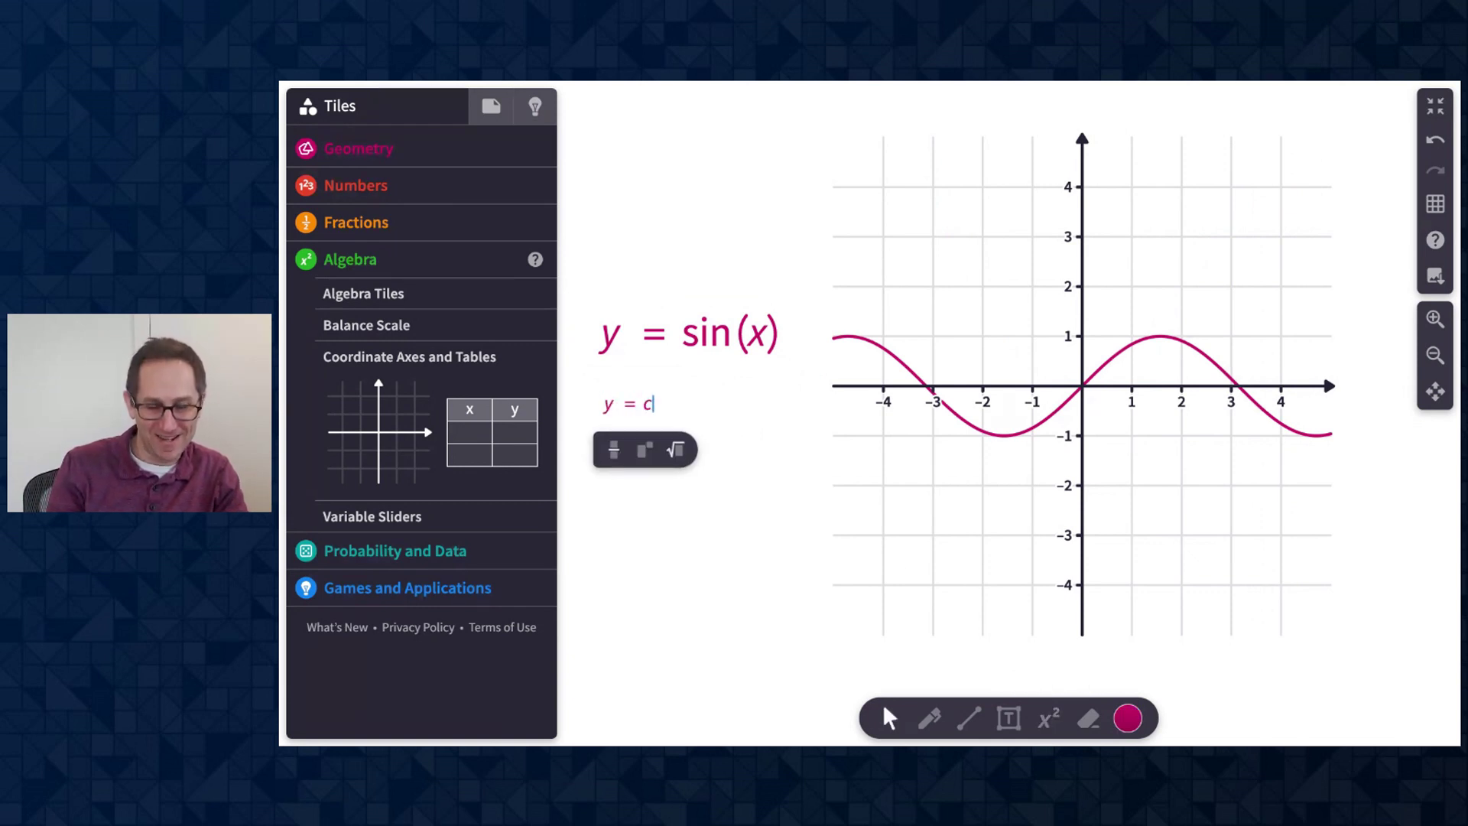
text(cos(x)
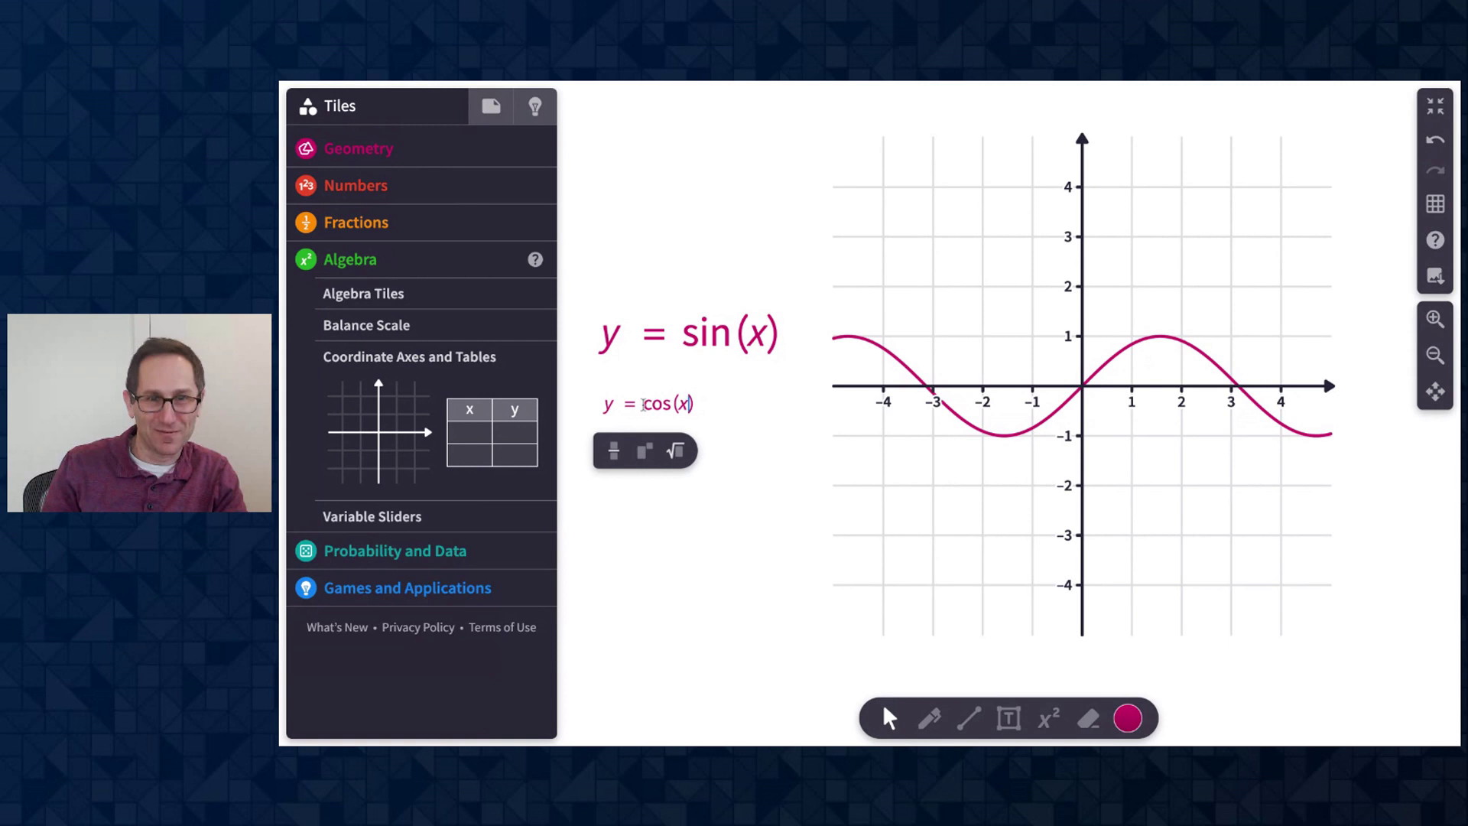
click(650, 404)
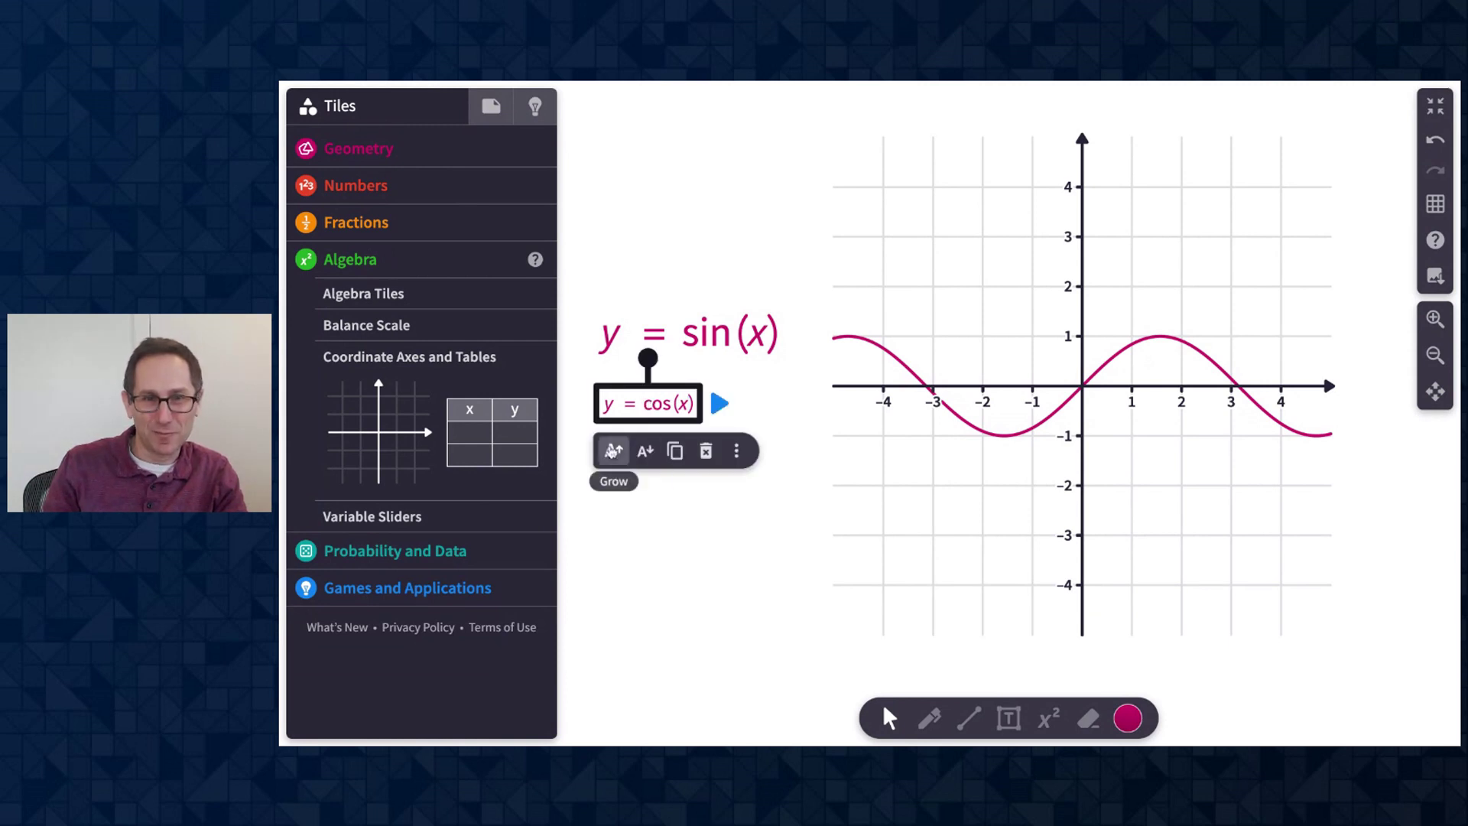
click(613, 450)
click(613, 450)
click(614, 451)
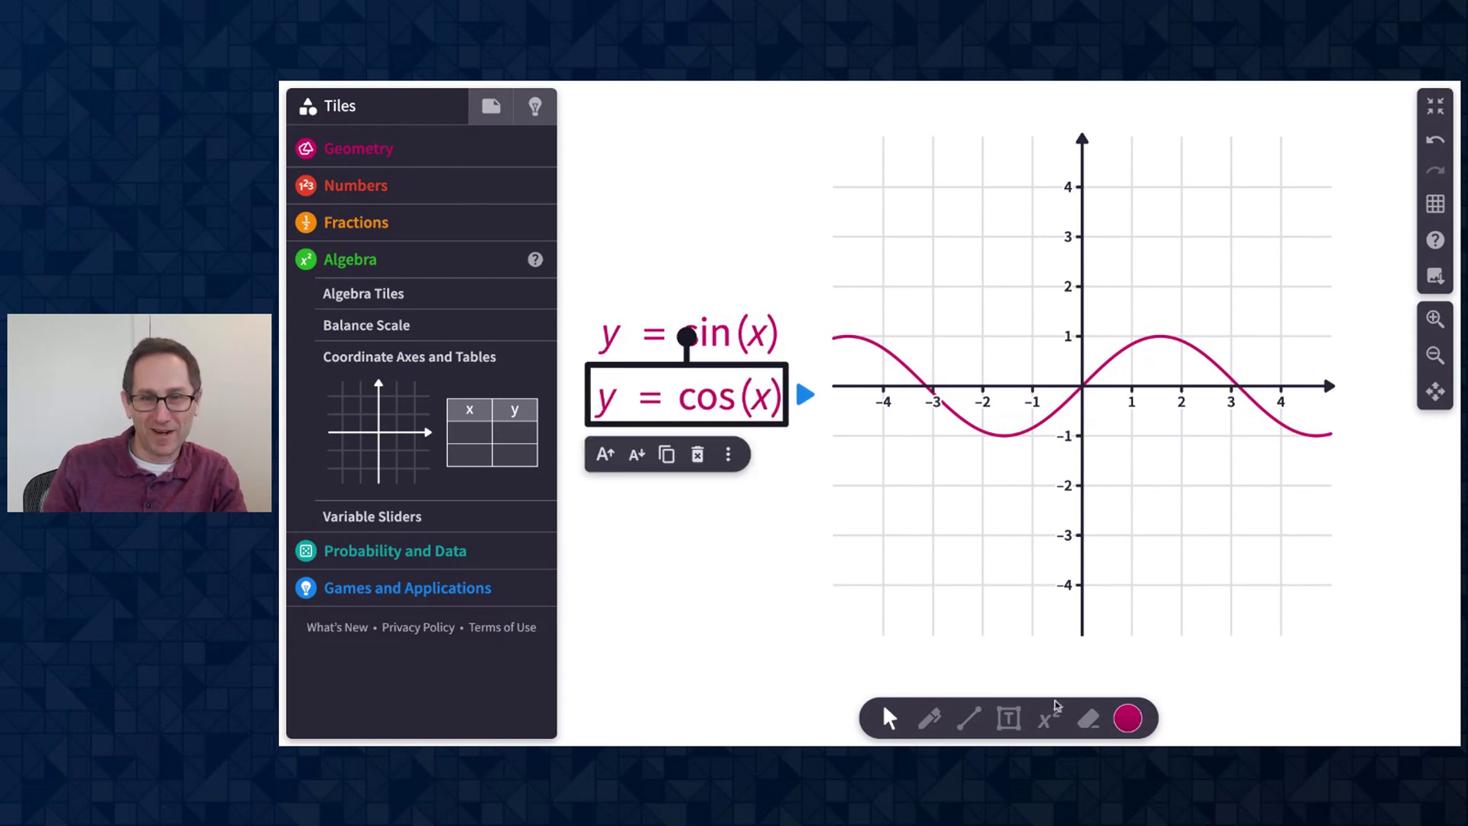
click(1127, 719)
click(1123, 638)
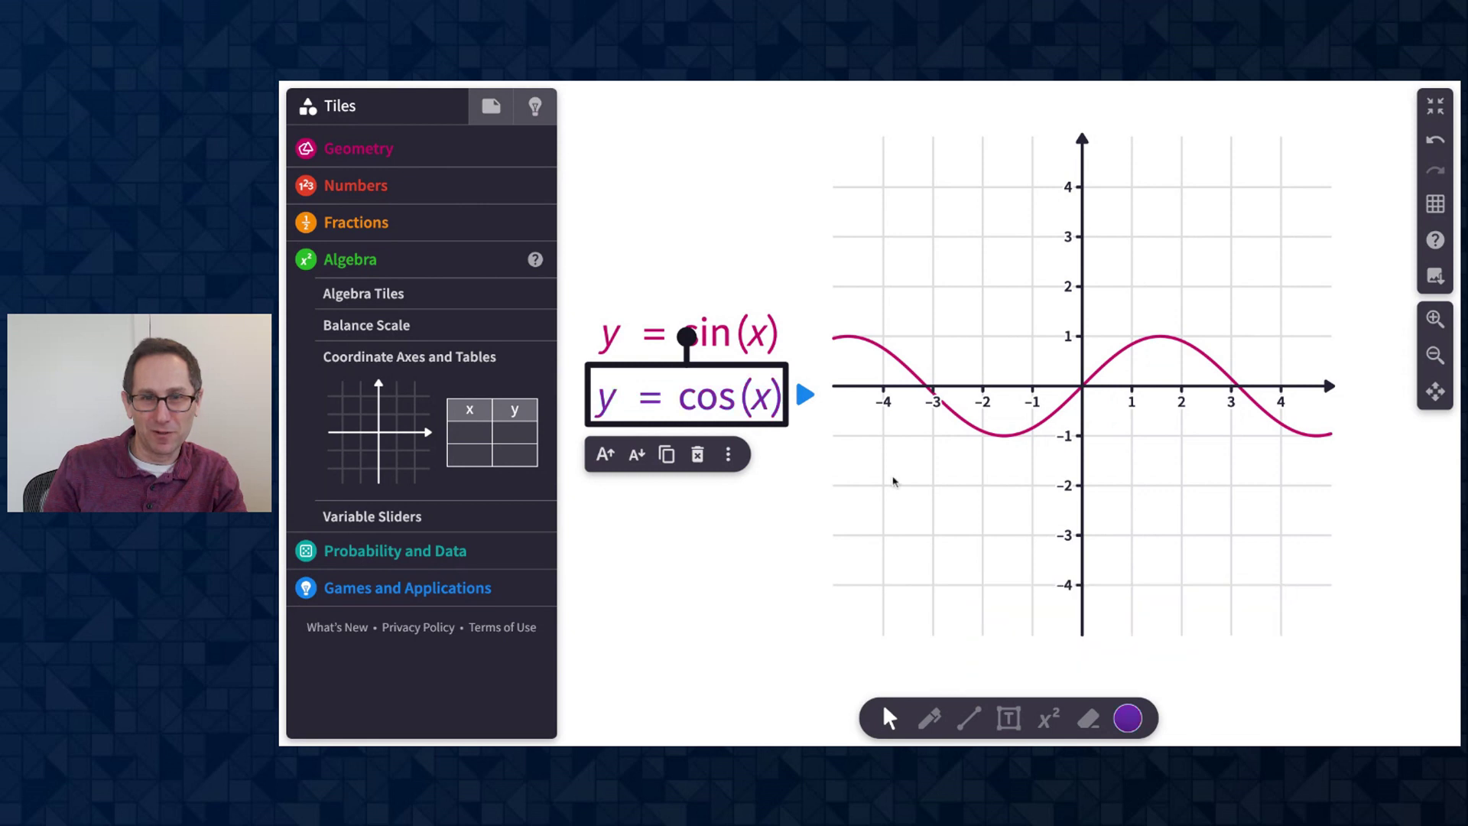
- Link y = cos(x) to the coordinate axes and play the animation of both curves
drag(805, 395, 879, 387)
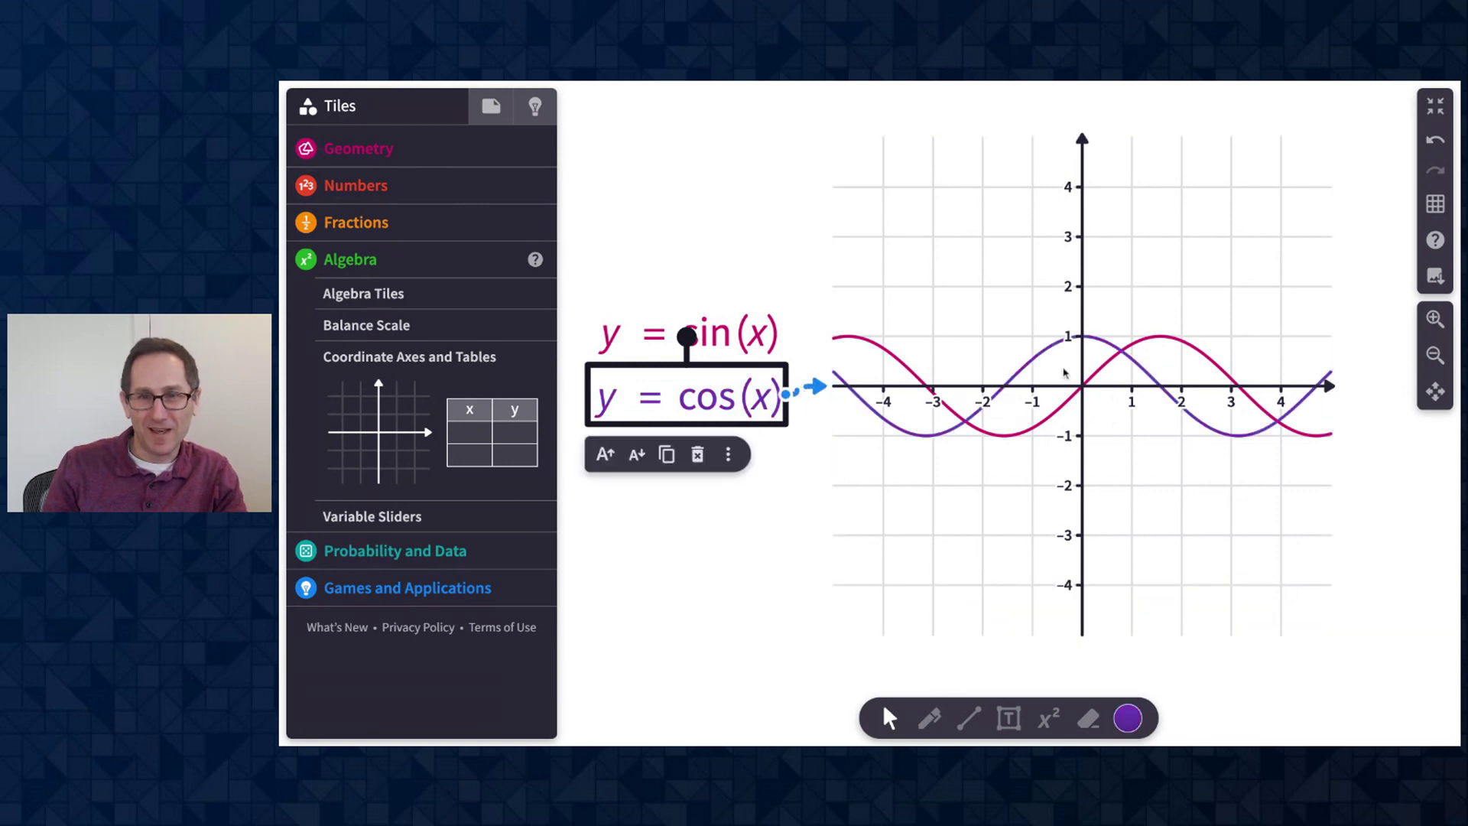
click(1095, 610)
click(1140, 665)
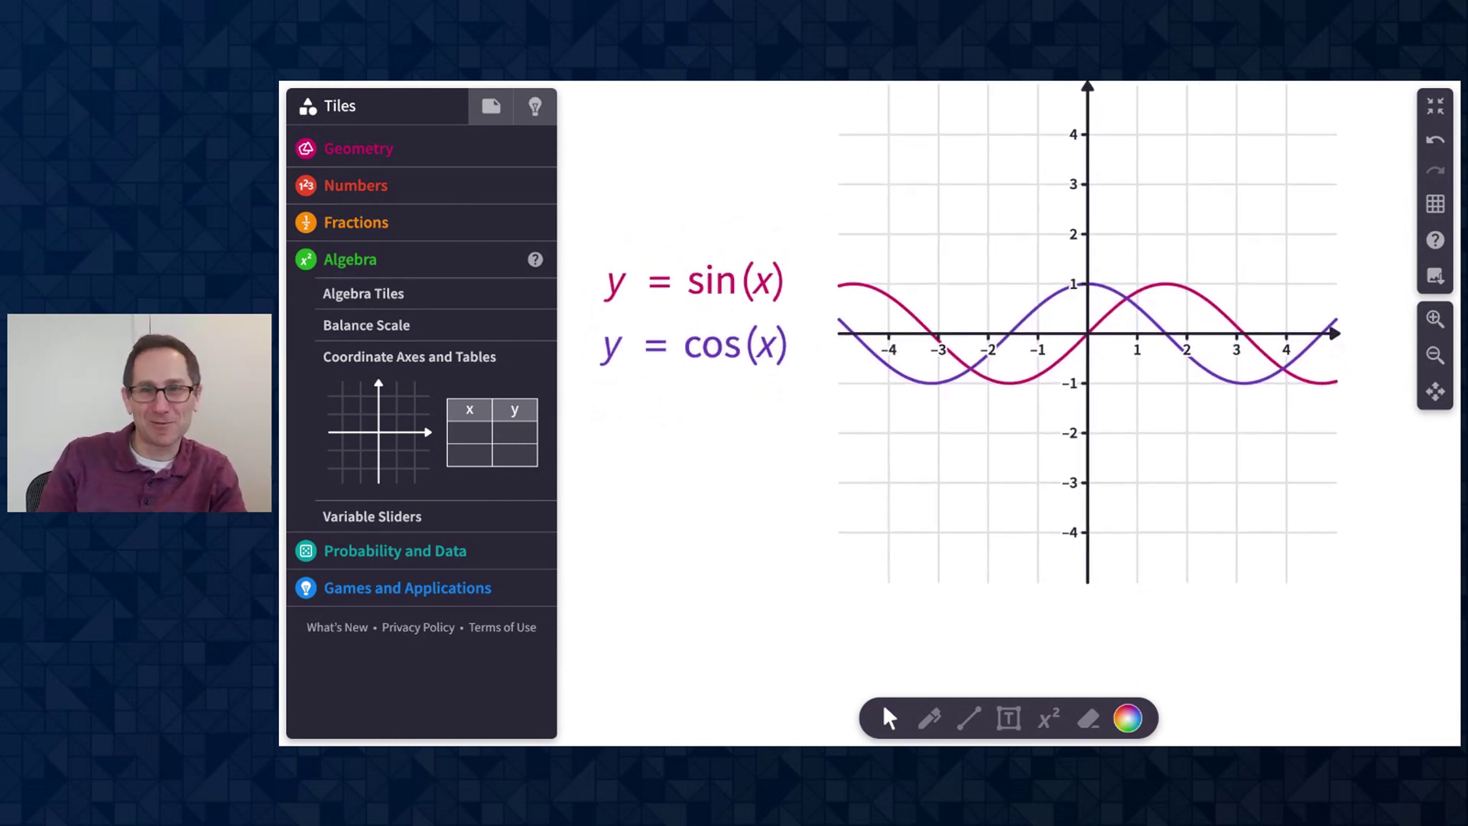
- Place an x, an xy and a vertical y algebra tile in the empty space below the graph
click(373, 293)
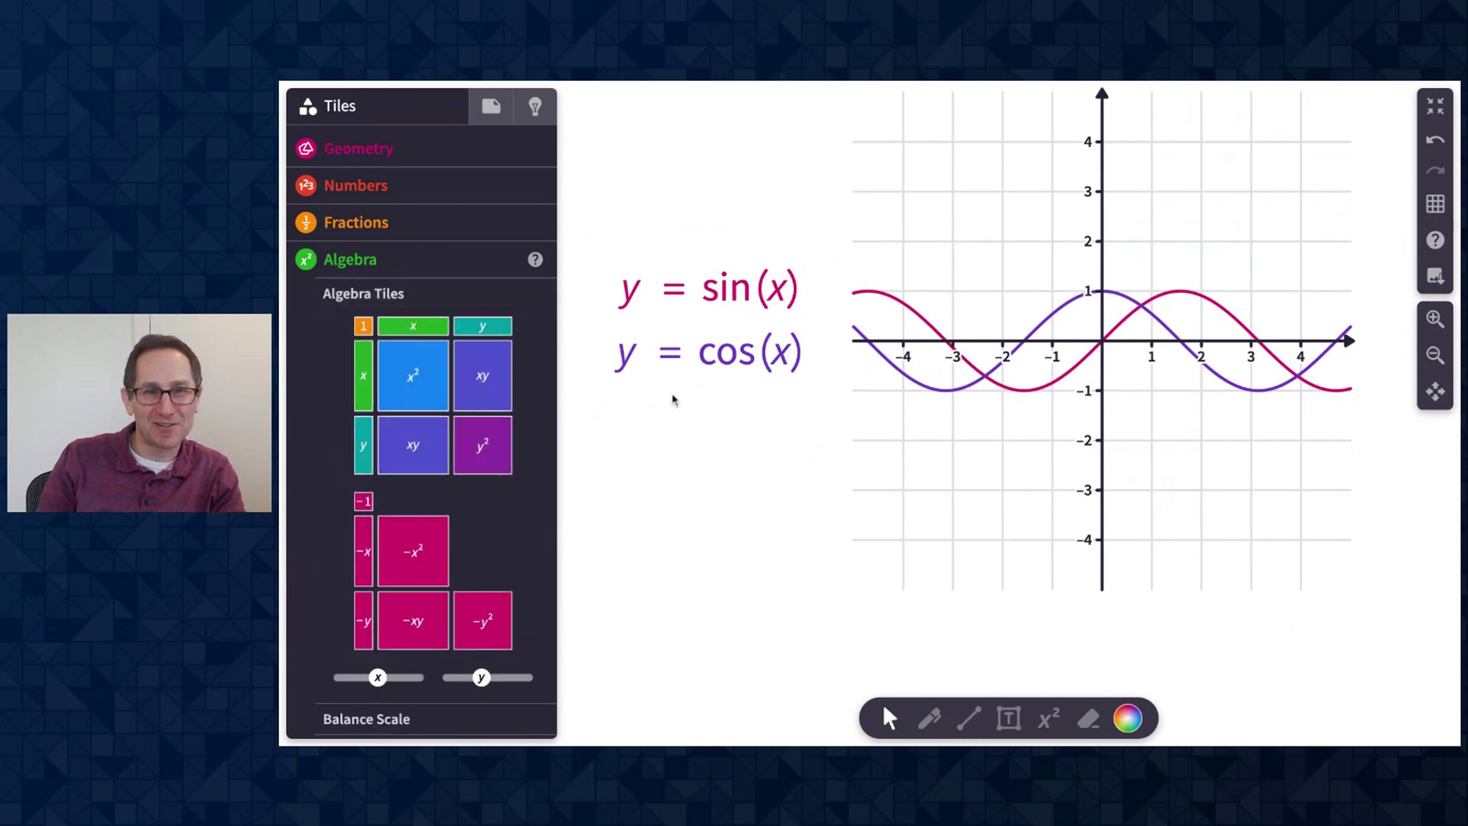
drag(370, 384, 770, 560)
click(1441, 319)
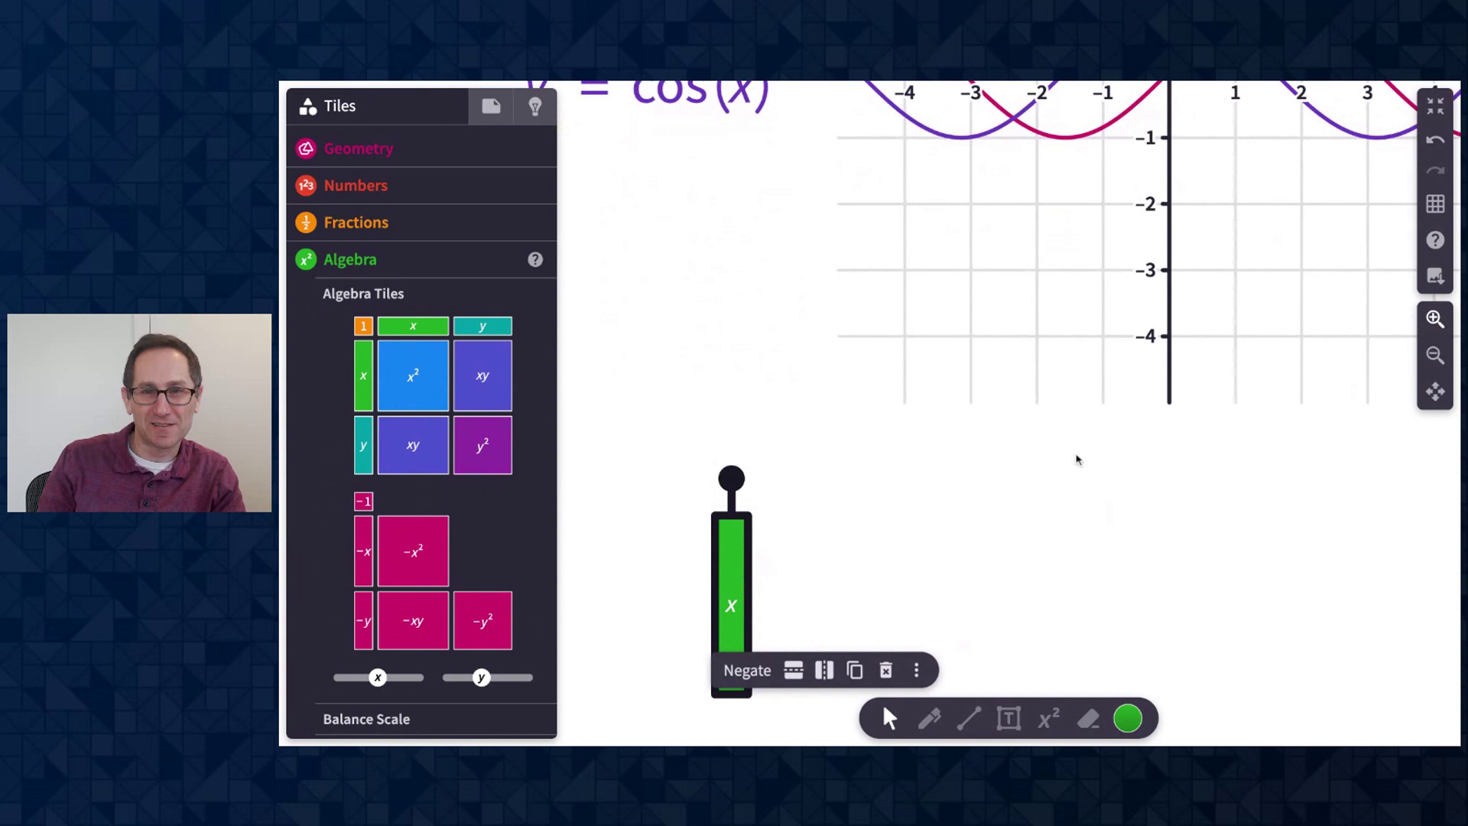
scroll(934, 459, down, 3)
click(497, 380)
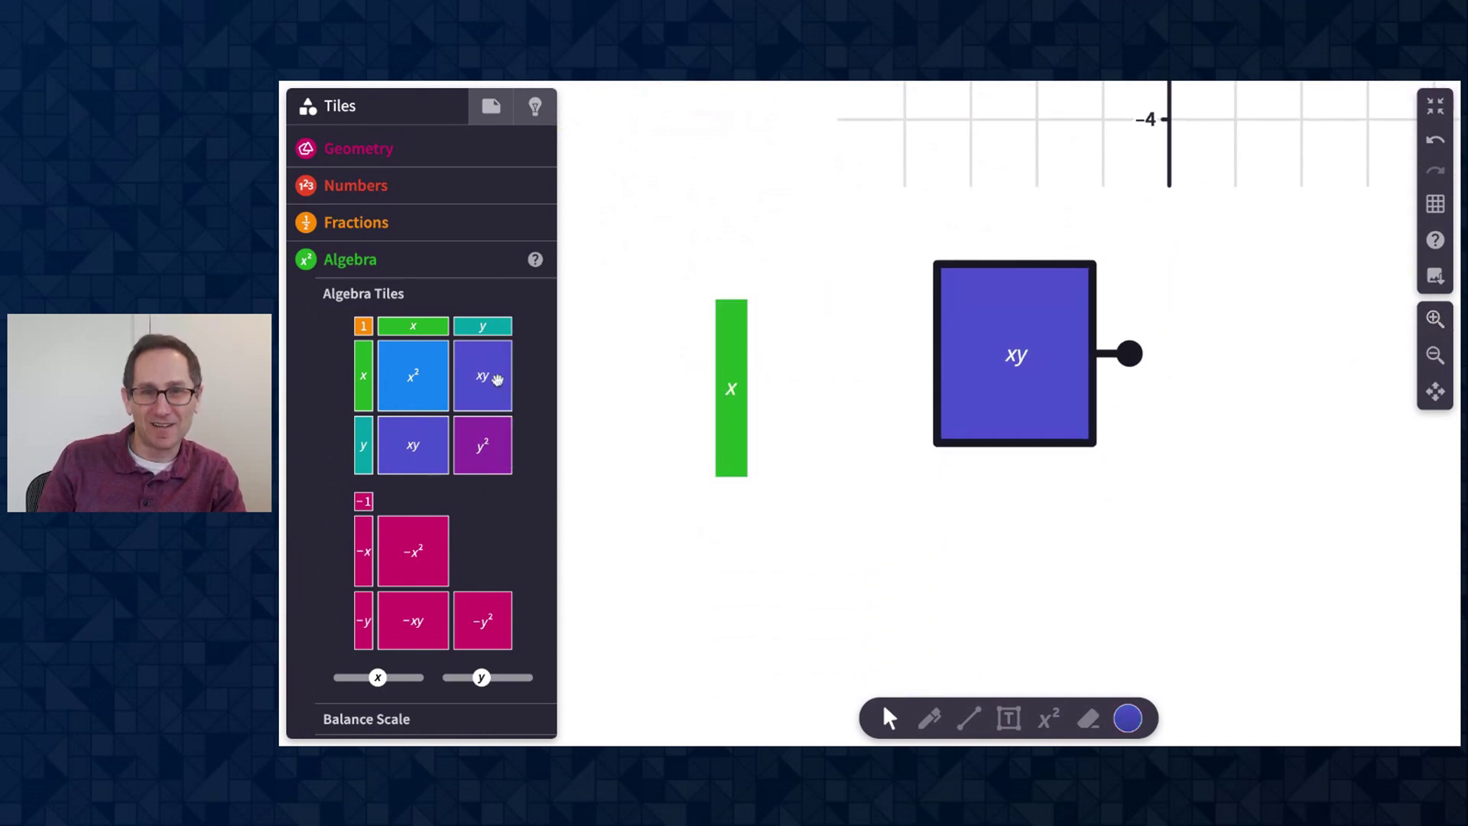
drag(365, 456, 865, 474)
- Split the x tile into halves, then split the upper half into two x/4 tiles and separate them
click(735, 448)
click(799, 508)
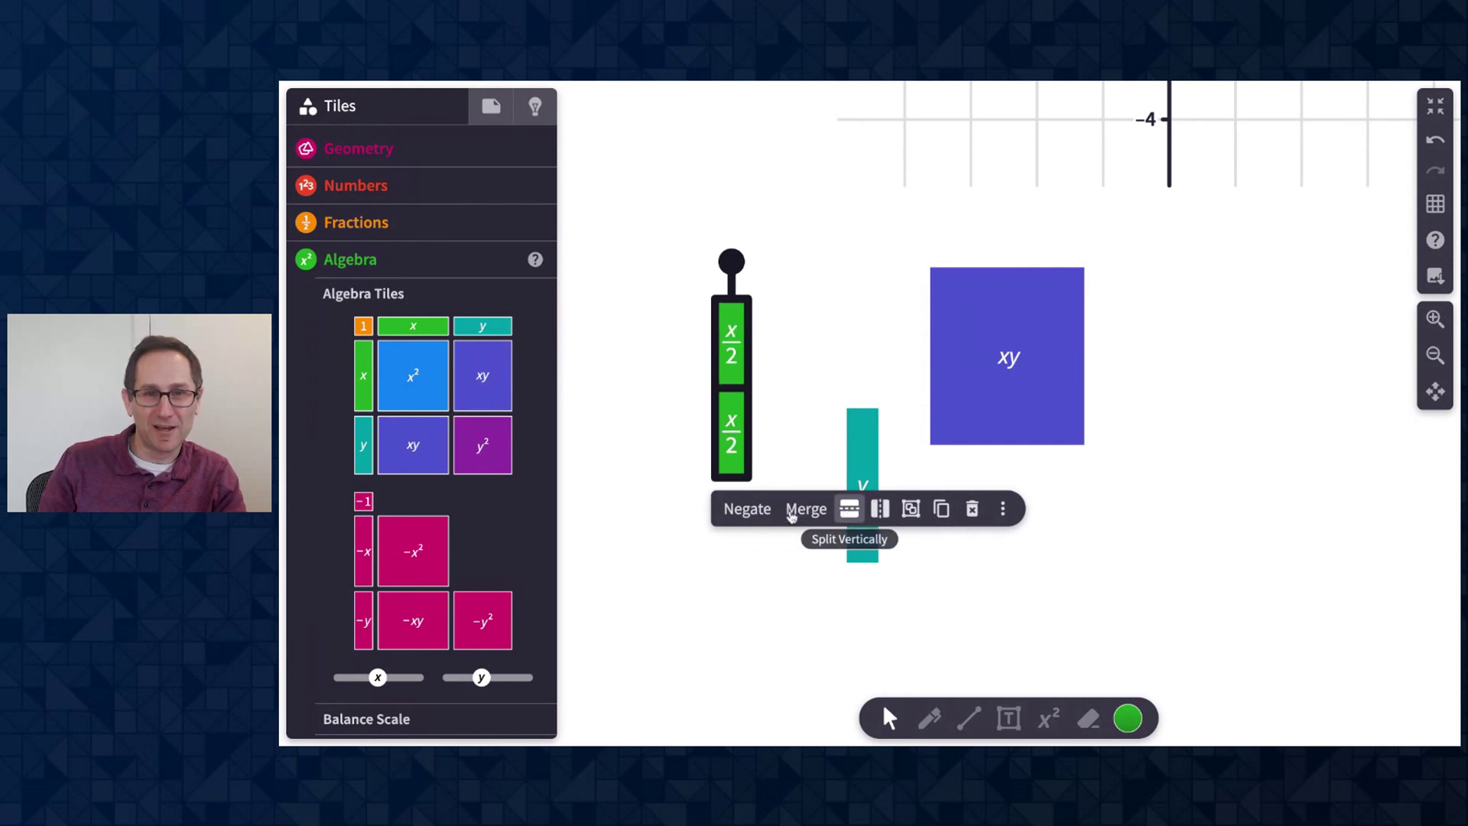
click(814, 367)
mouse_move(735, 350)
mouse_down()
mouse_move(805, 351)
mouse_move(732, 323)
mouse_up()
click(866, 427)
click(851, 358)
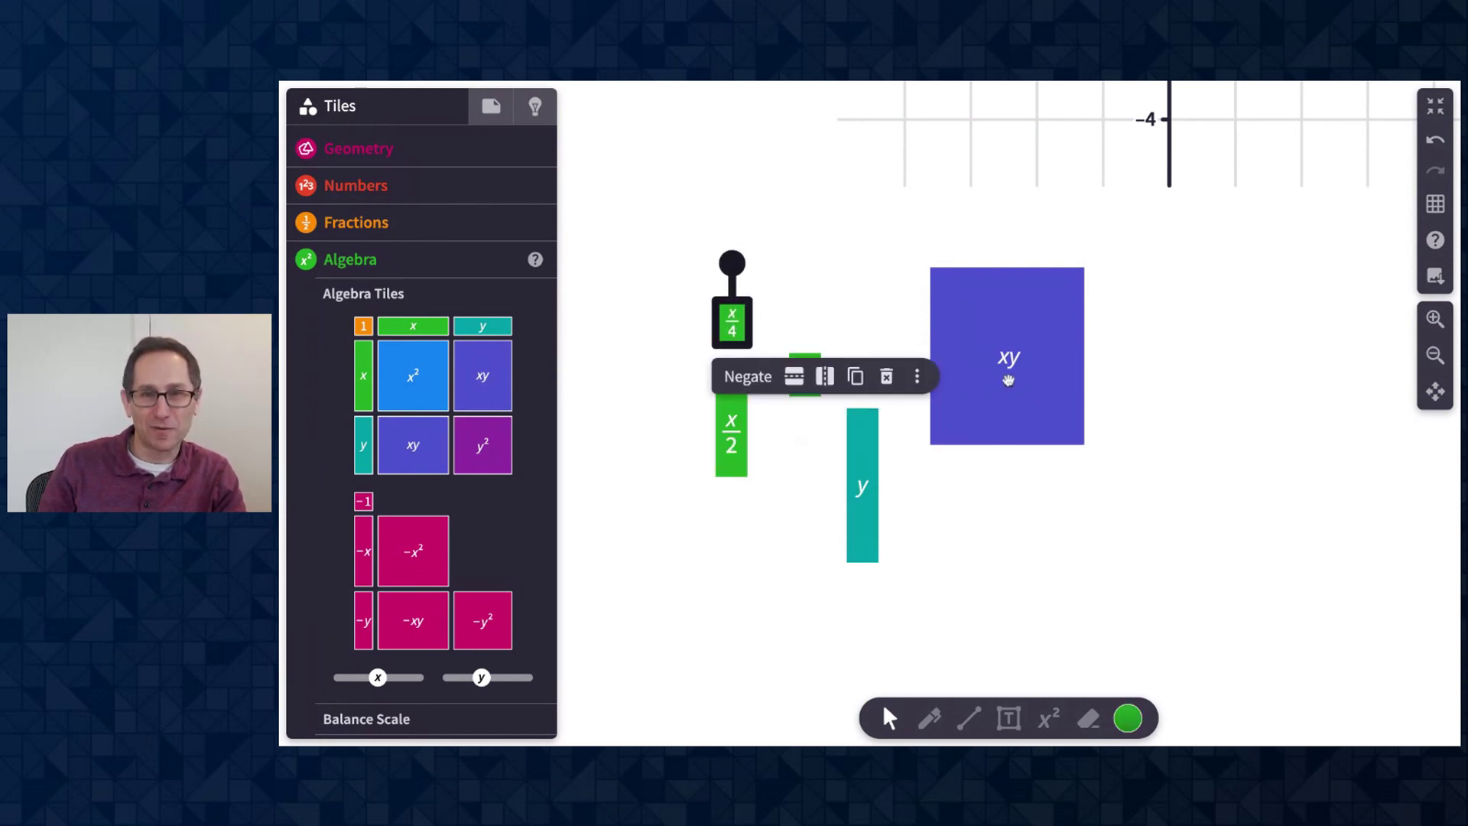
- Split the xy tile into side-by-side halves, then split one half into two xy/4 tiles, spreading the pieces apart
click(1009, 381)
click(1041, 477)
click(1175, 393)
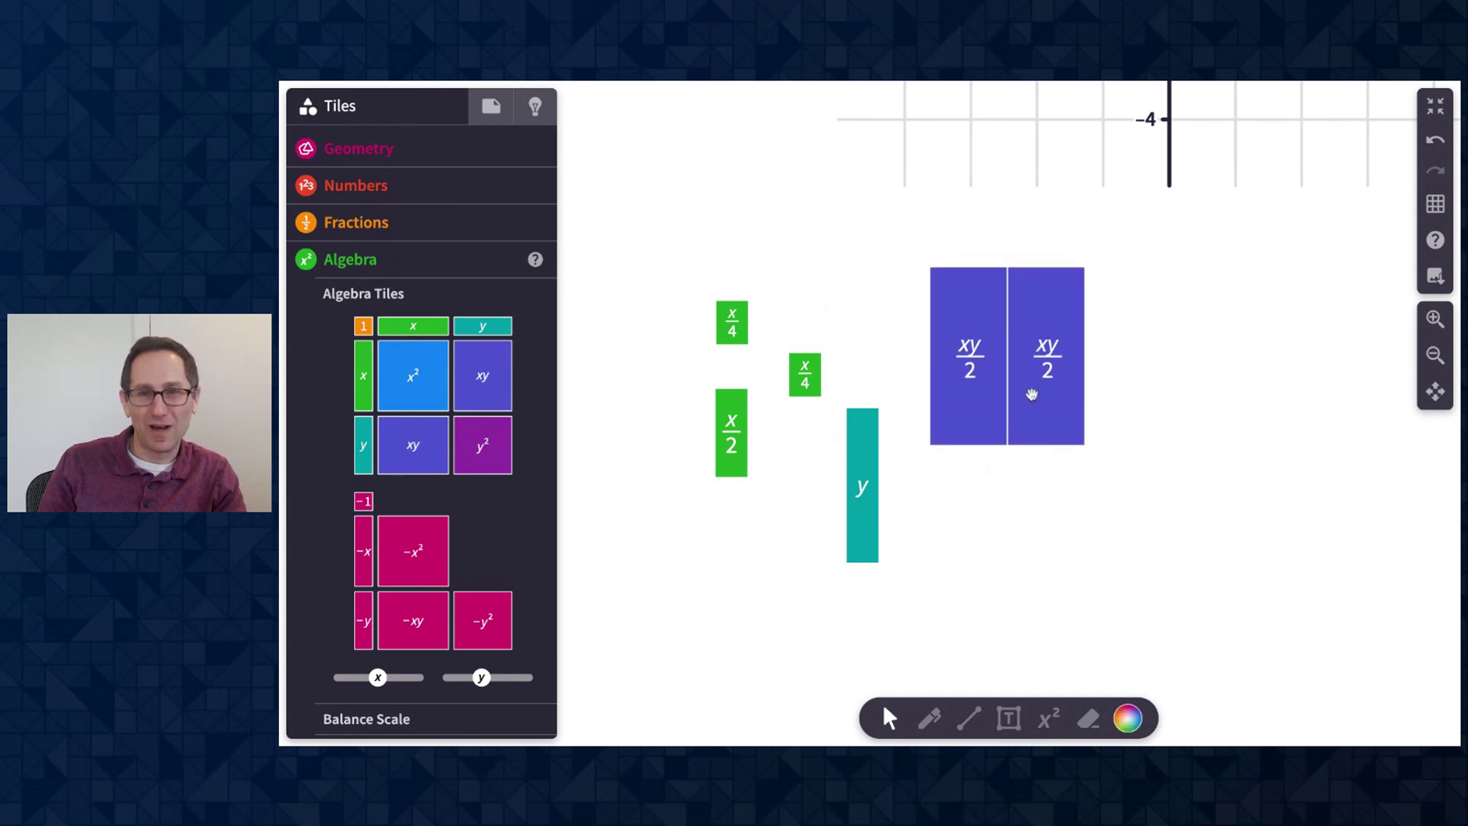
drag(1032, 395, 1163, 418)
click(1217, 497)
click(1094, 320)
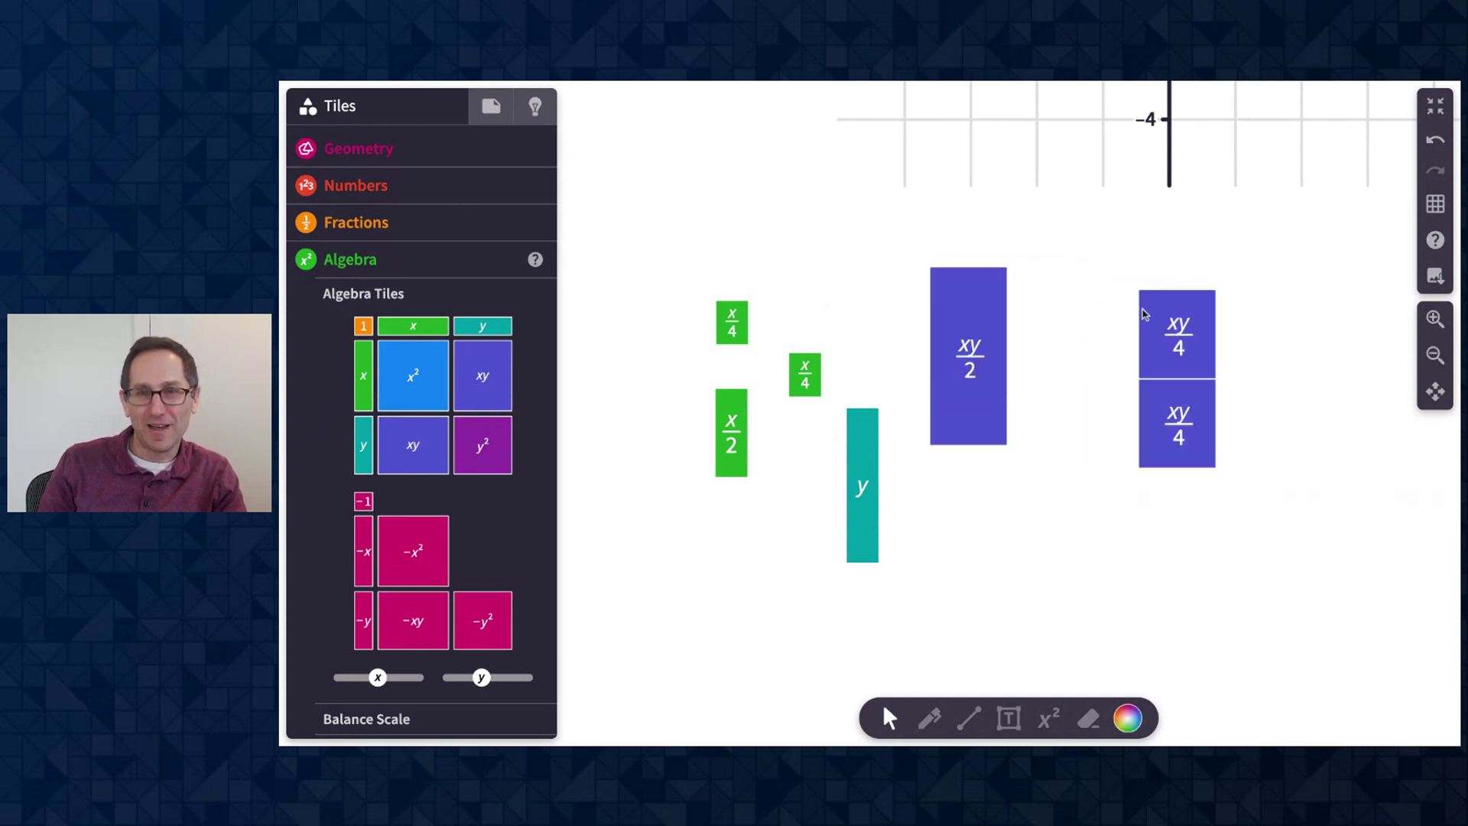
drag(1175, 334, 1117, 319)
- Split the y tile into two y/2 tiles and move one of them below the xy/4 tiles
click(868, 503)
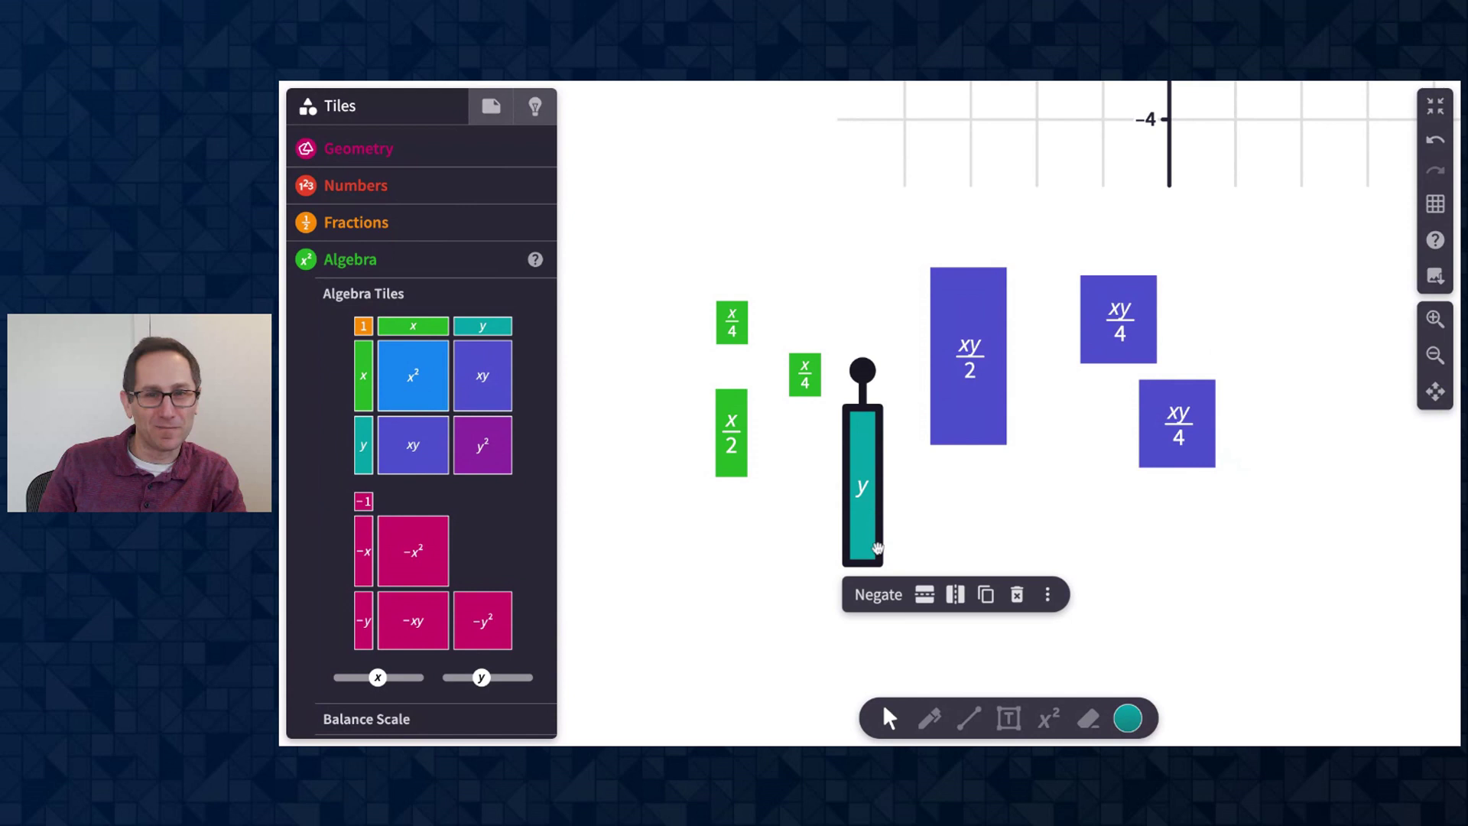
click(927, 593)
click(947, 530)
drag(864, 447, 1089, 487)
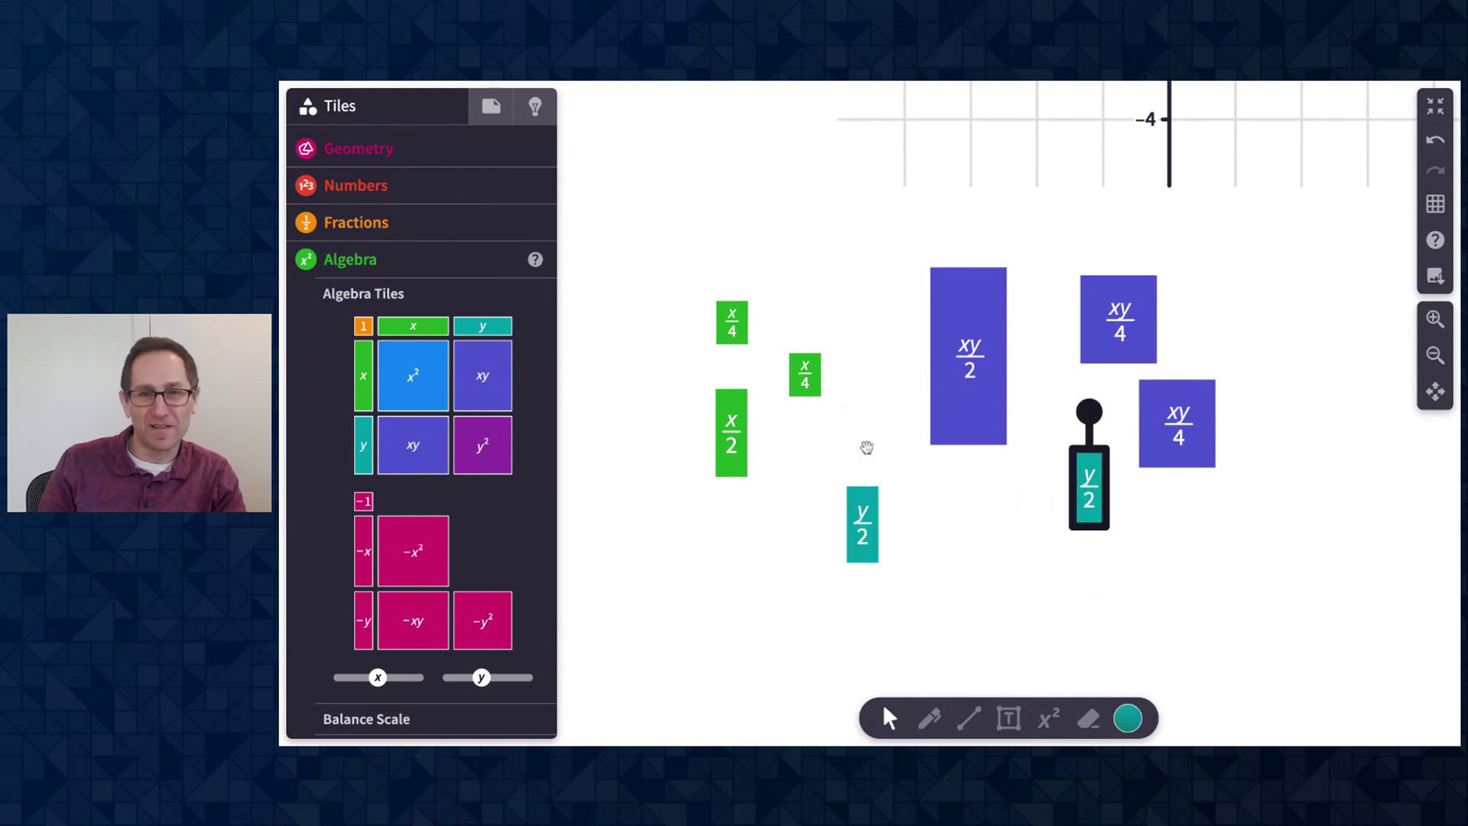
drag(874, 530, 882, 487)
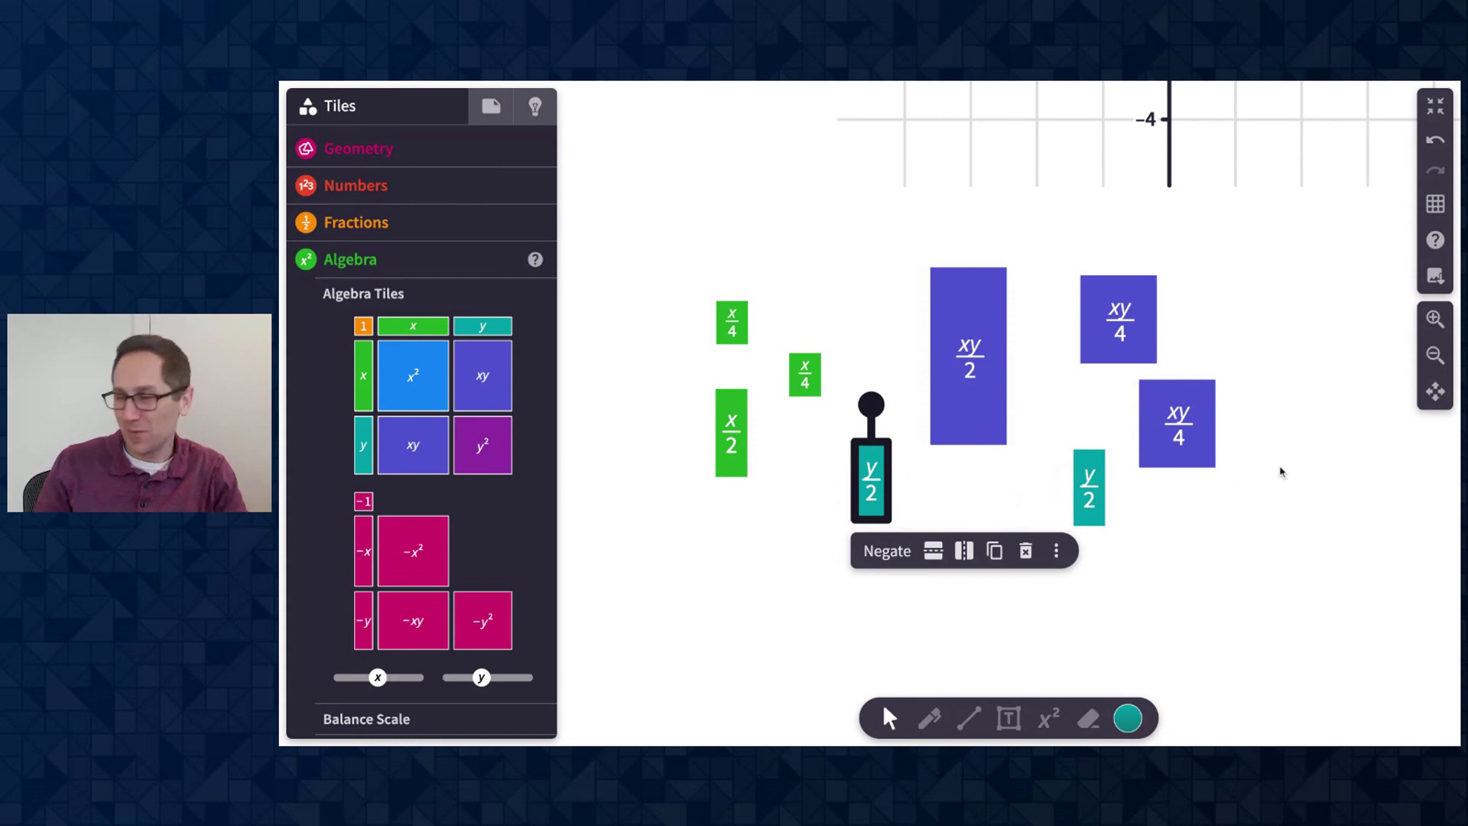
scroll(1032, 345, down, 3)
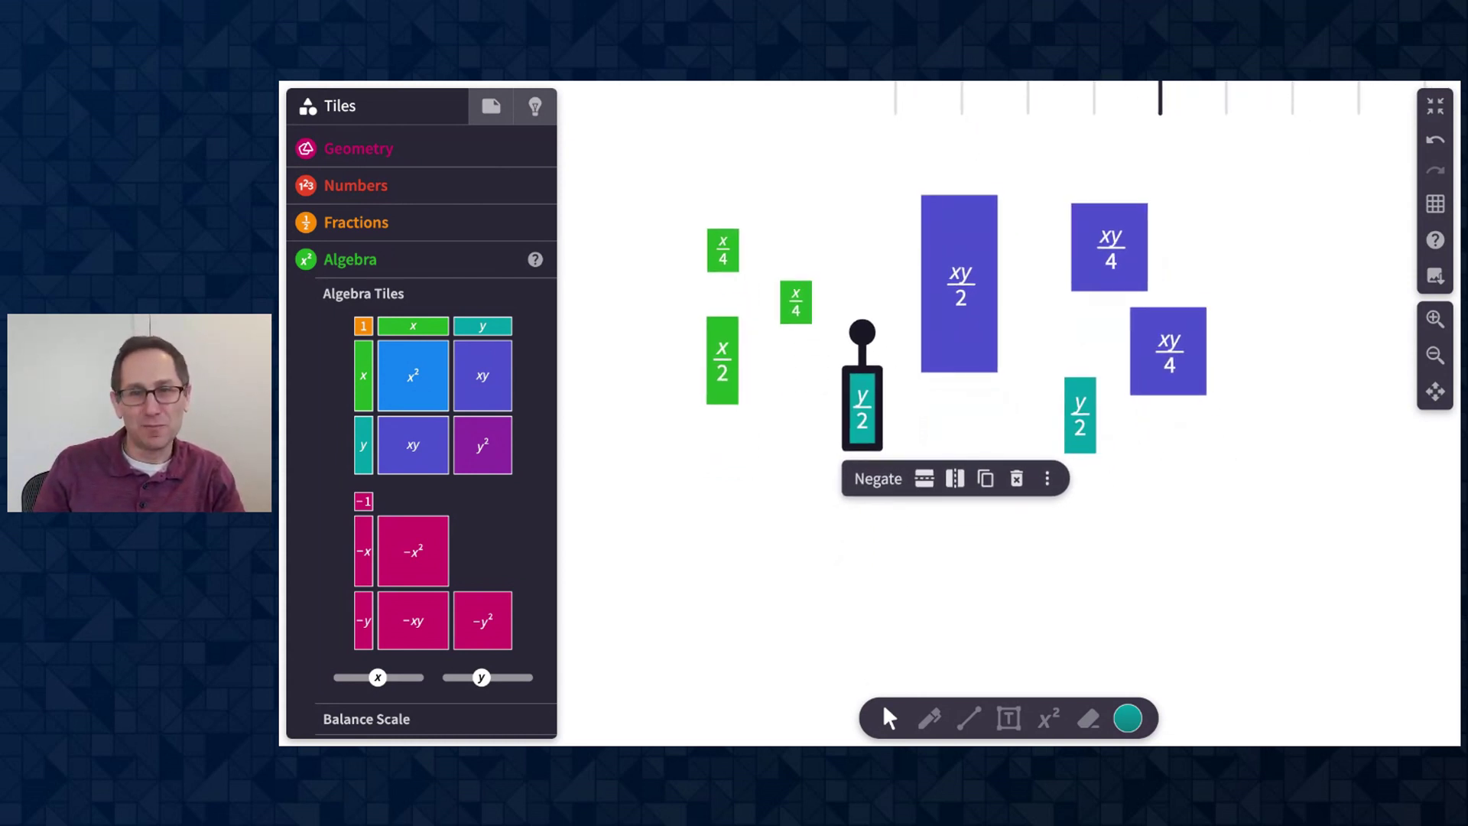
- Recolor the selected y/2 tile black and add the equation 4 + 7 in black below it
click(1127, 718)
click(1258, 673)
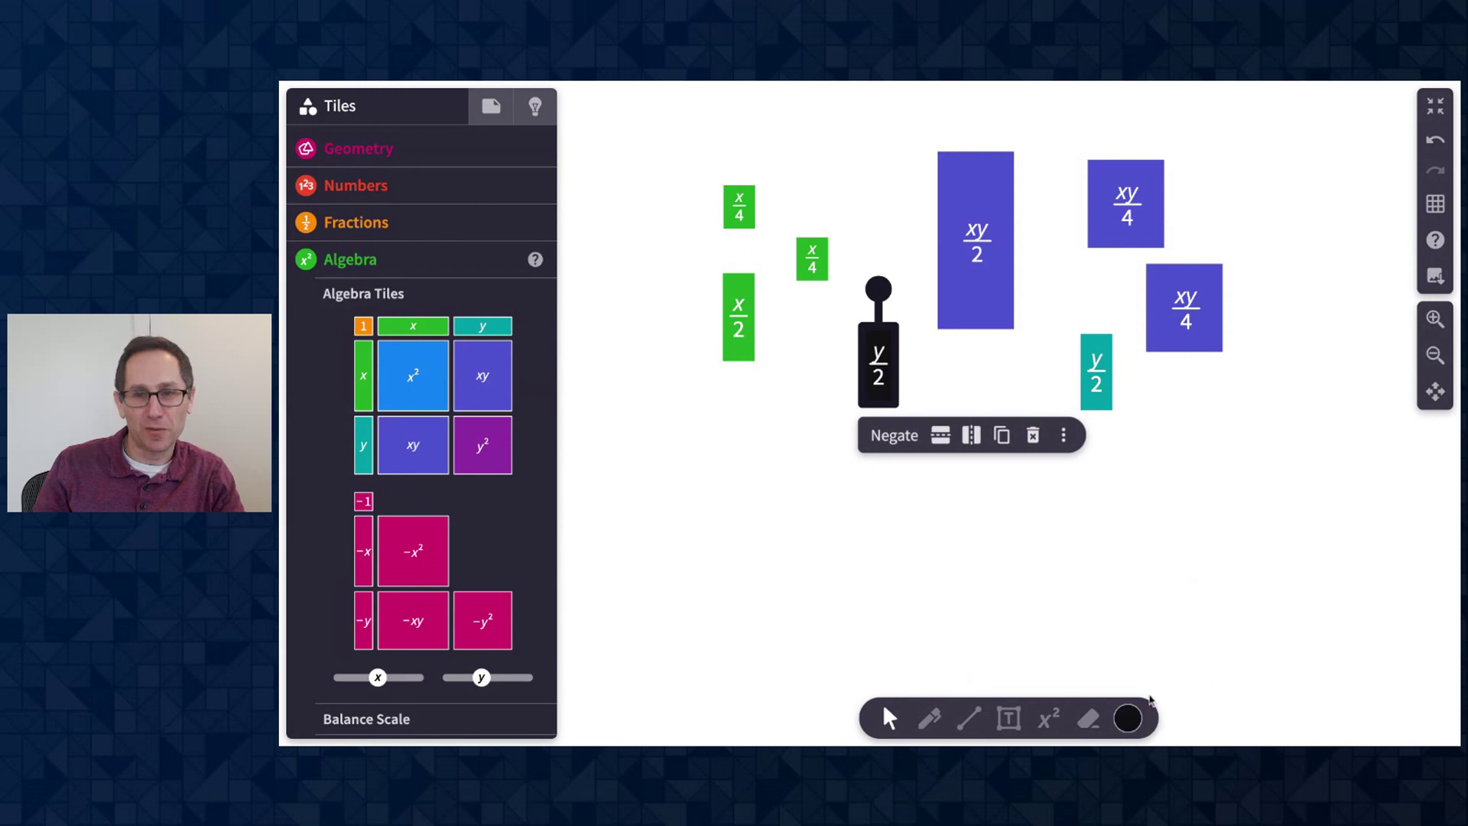
click(1048, 723)
click(902, 493)
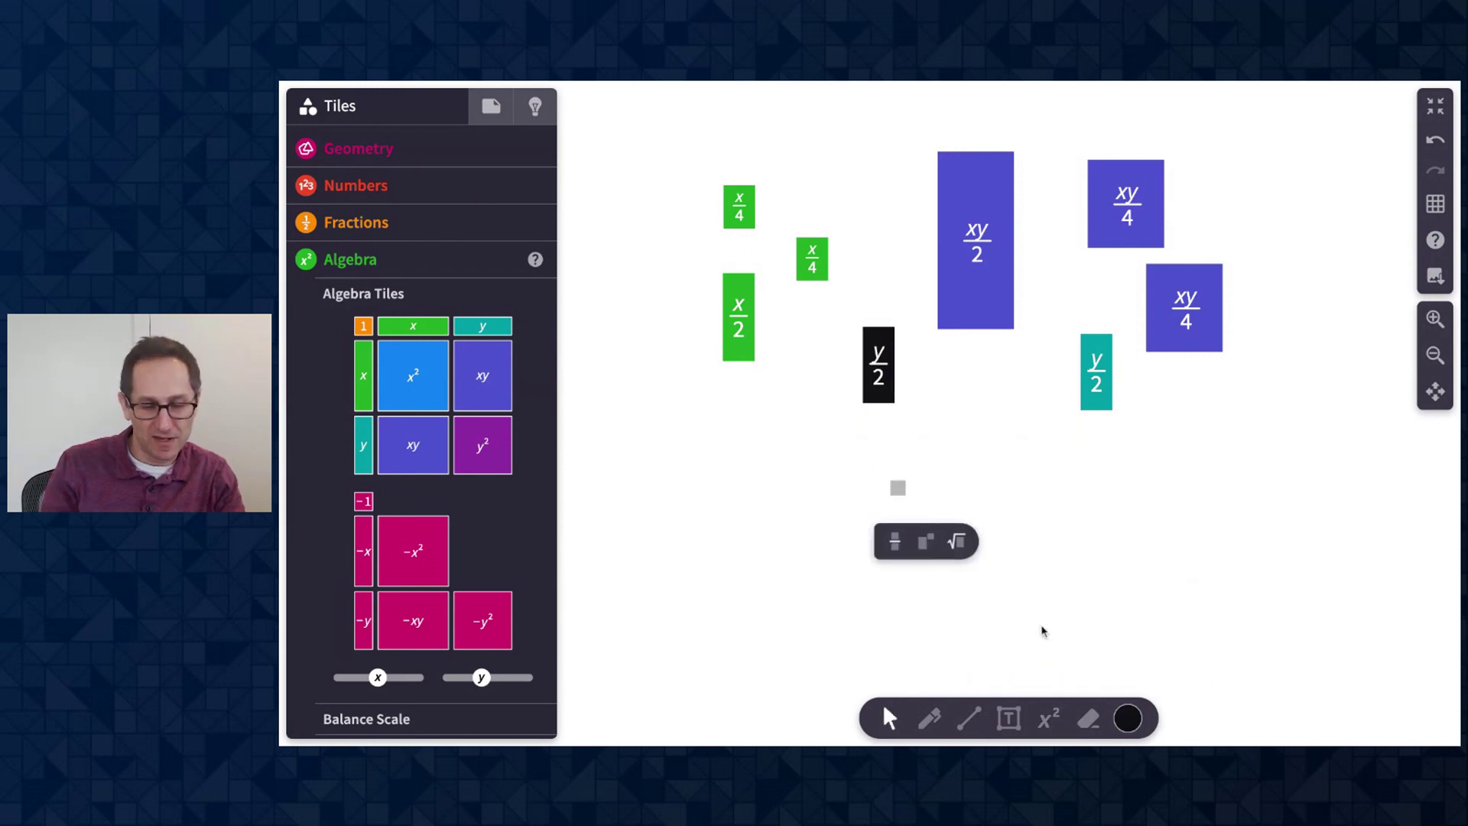
text(4 + 7)
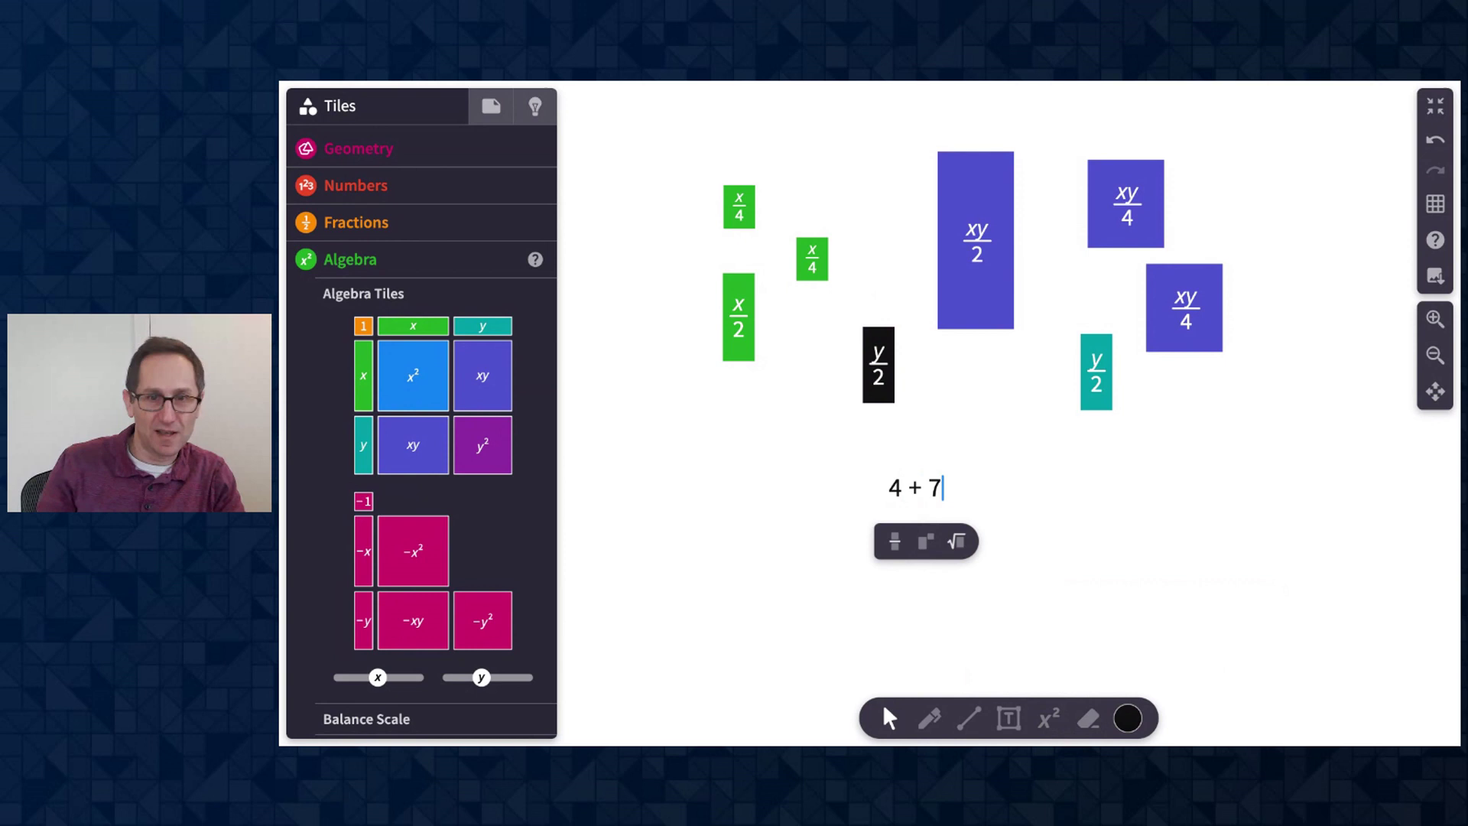
click(1074, 595)
- Enlarge the 4 + 7 equation by three size increments and shift it slightly to the right
click(904, 490)
click(892, 540)
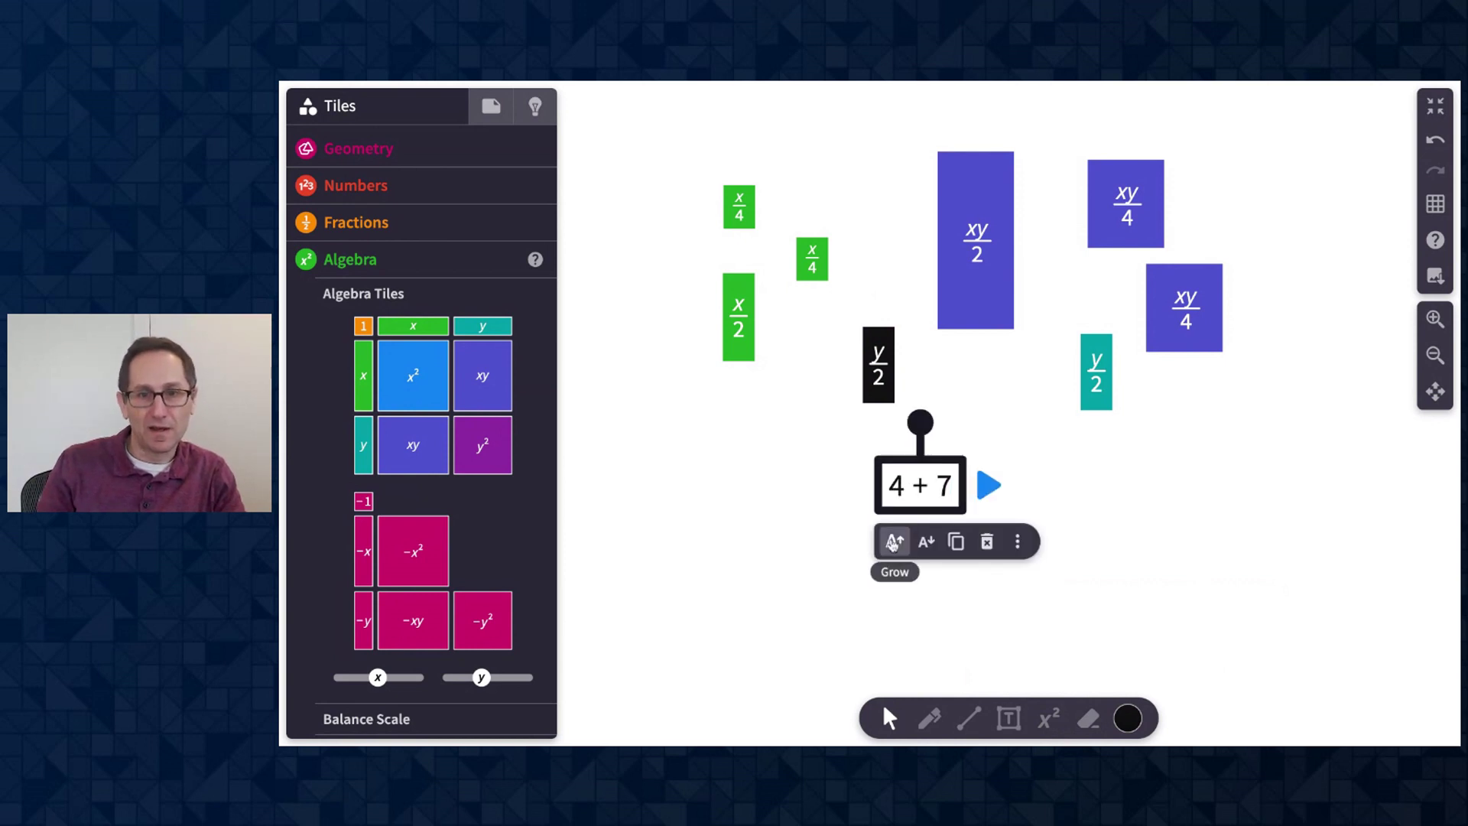
click(892, 540)
click(892, 540)
click(892, 539)
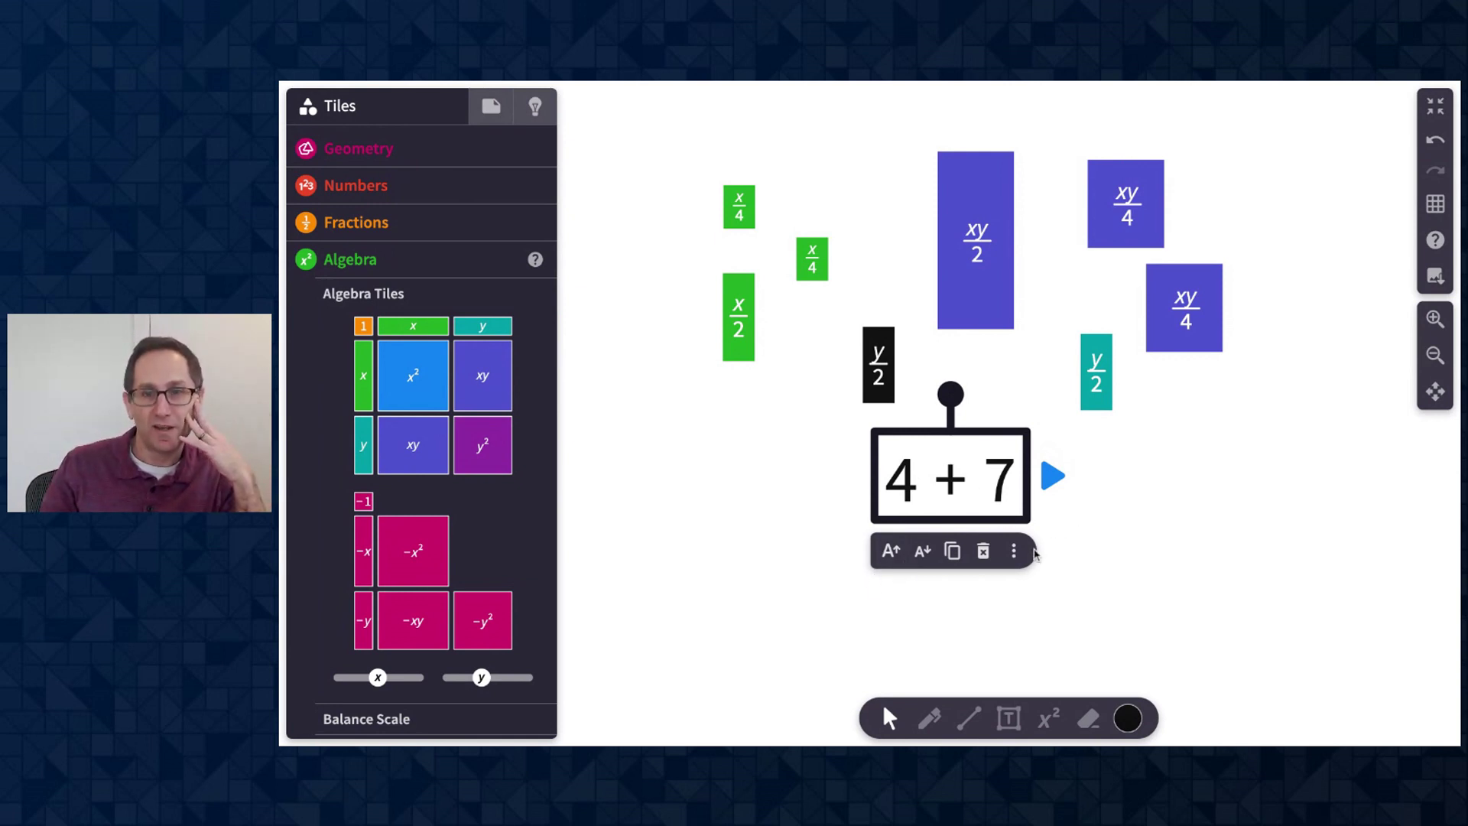
drag(985, 487, 999, 488)
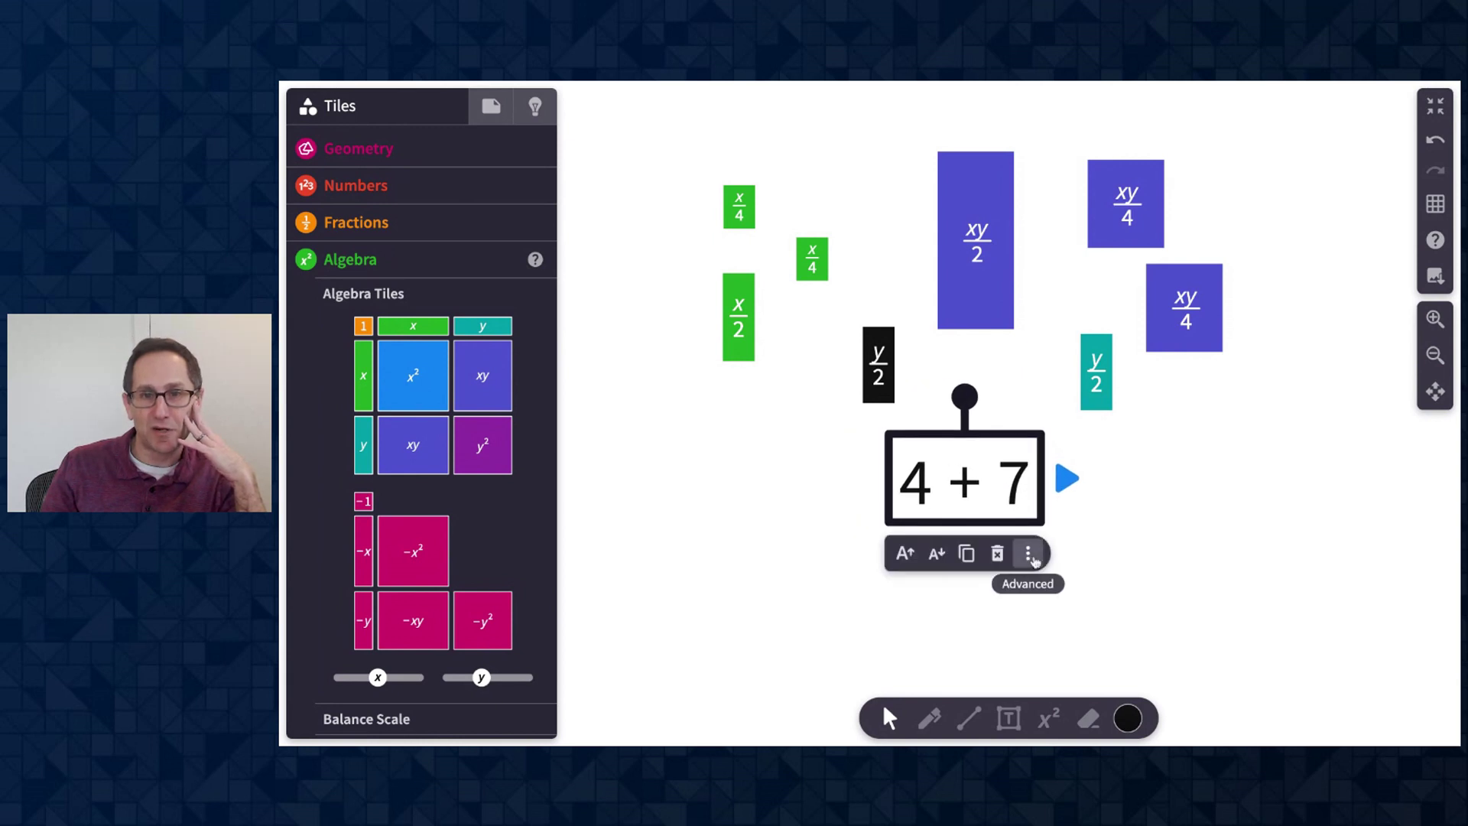
- Turn on the Evaluate option for the 4 + 7 equation, reselect the equation and turn the option off again
click(1027, 556)
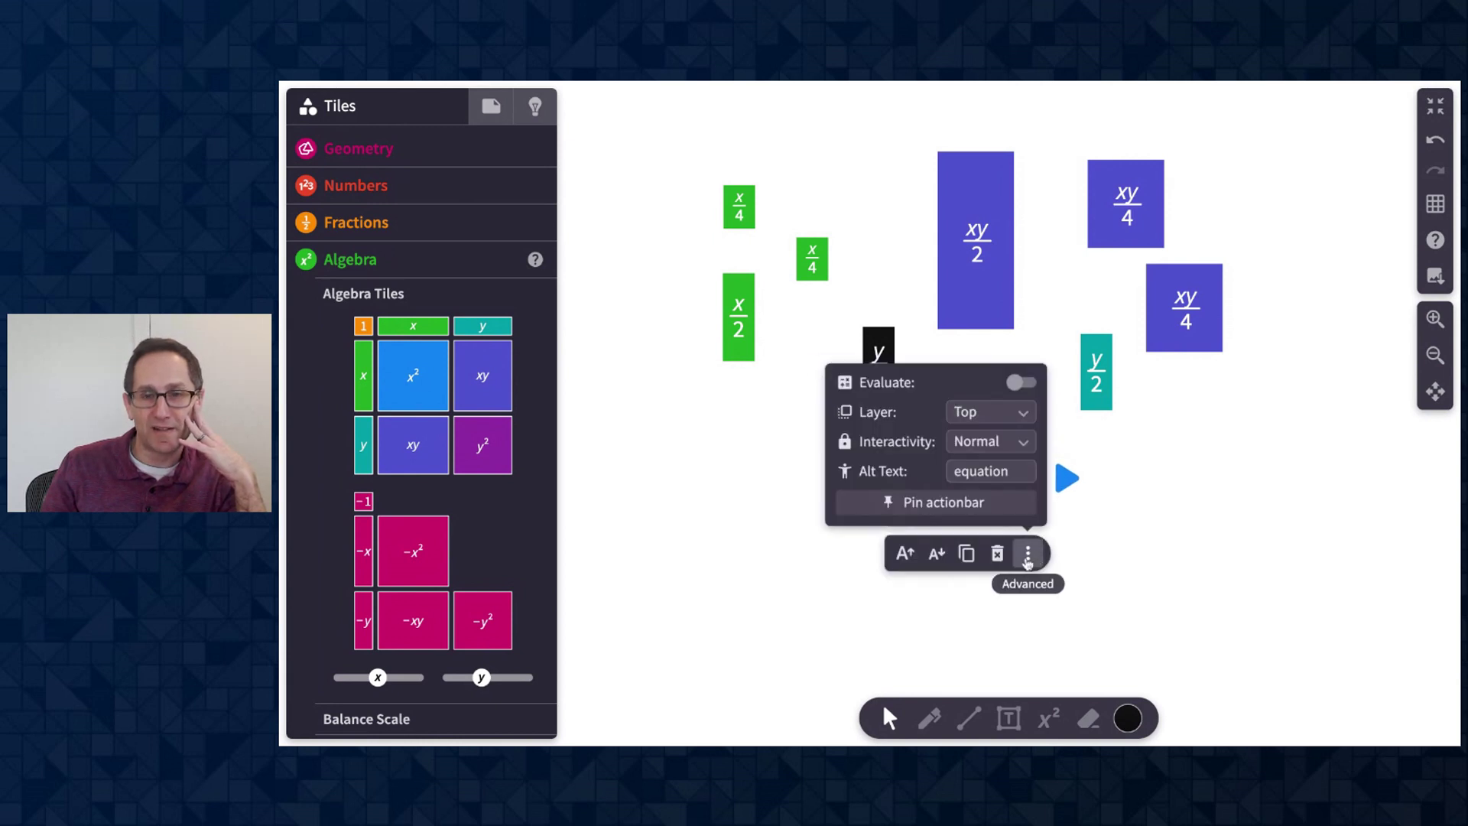
click(1022, 383)
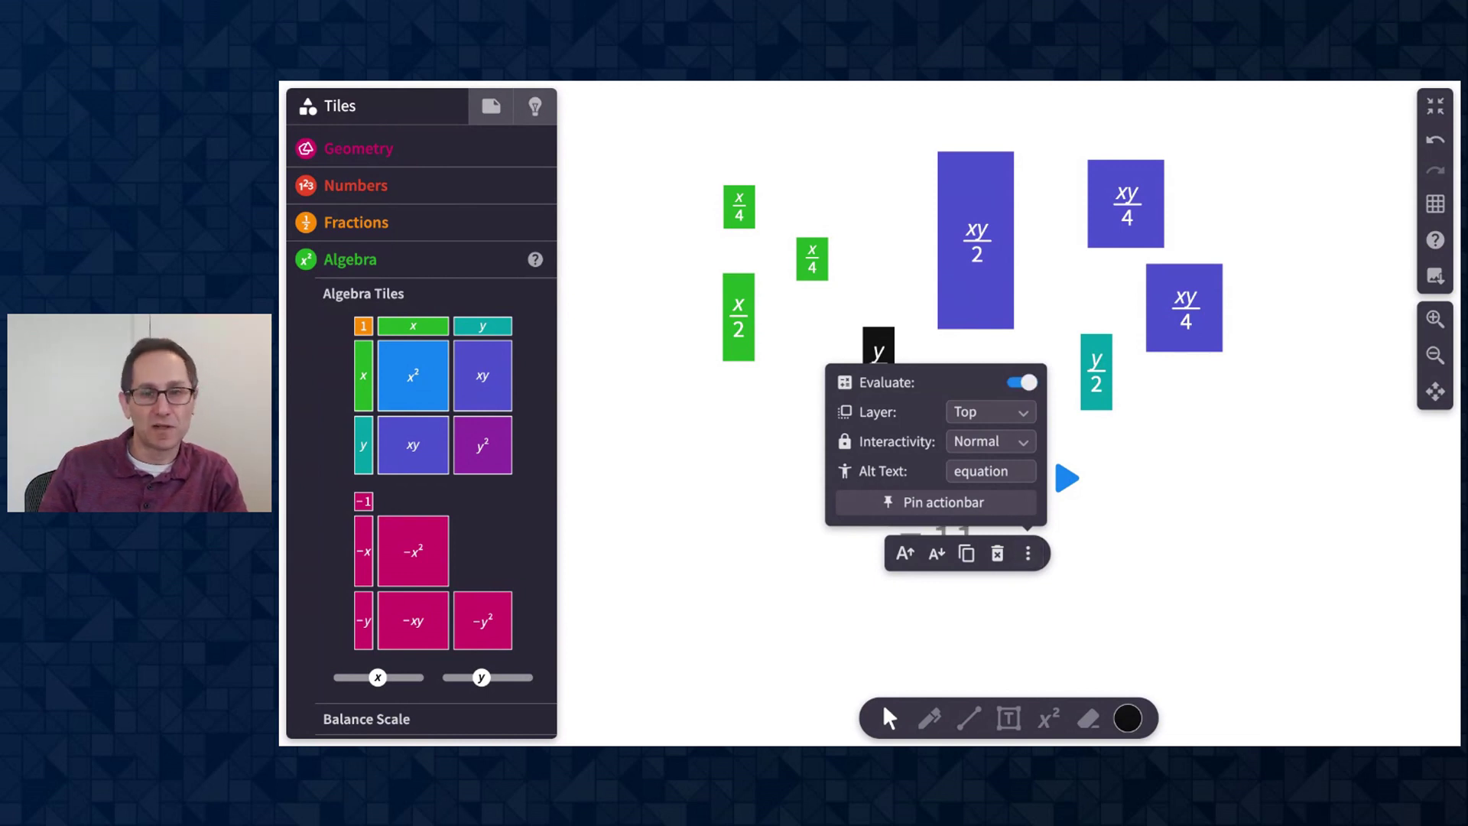
click(1239, 550)
click(996, 509)
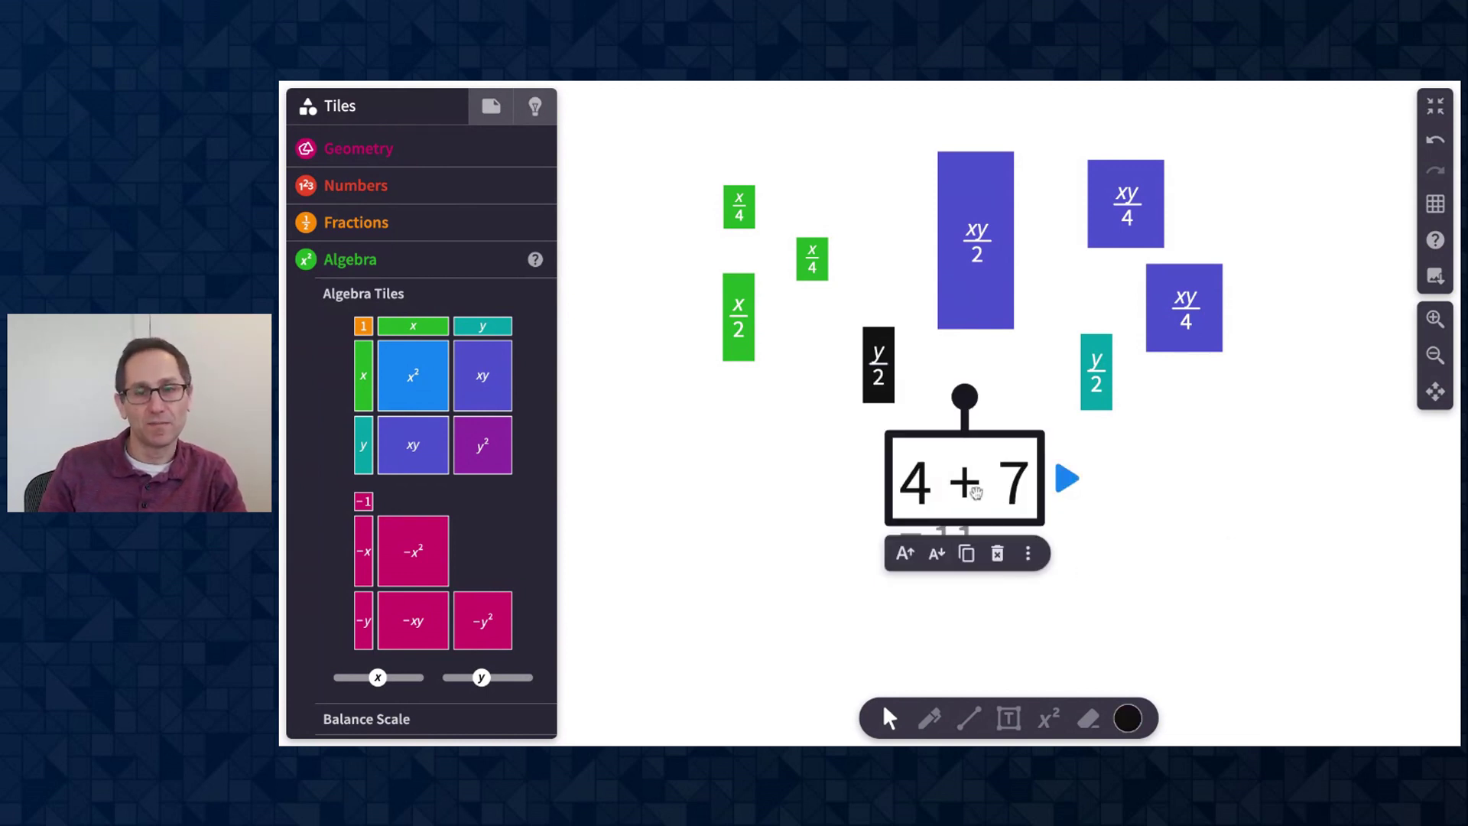
click(1027, 553)
click(1017, 382)
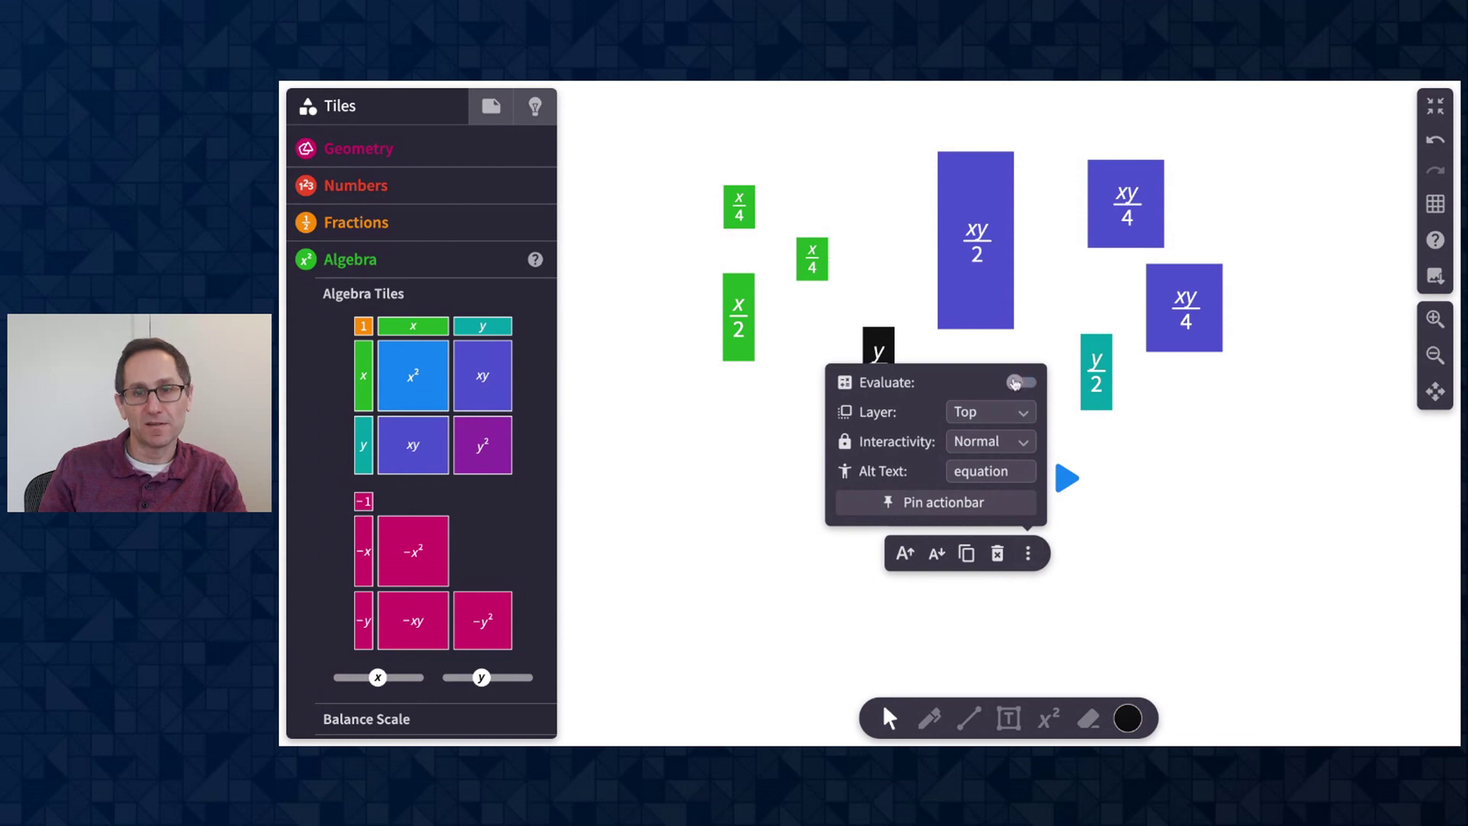
click(1206, 487)
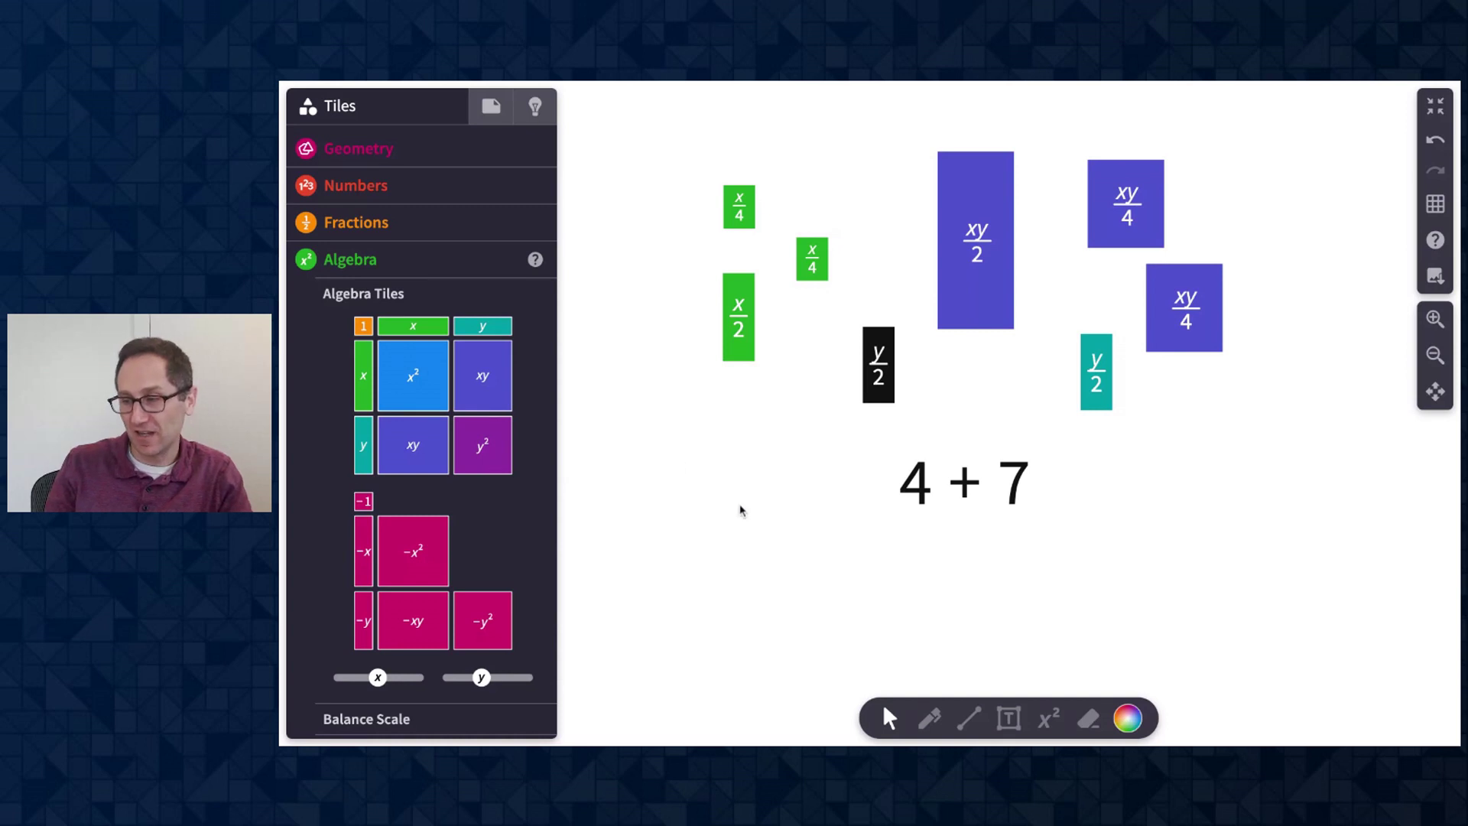
- Add a text box reading "mathigon.org" below the equation and move it to the right of 4 + 7
scroll(761, 521, down, 2)
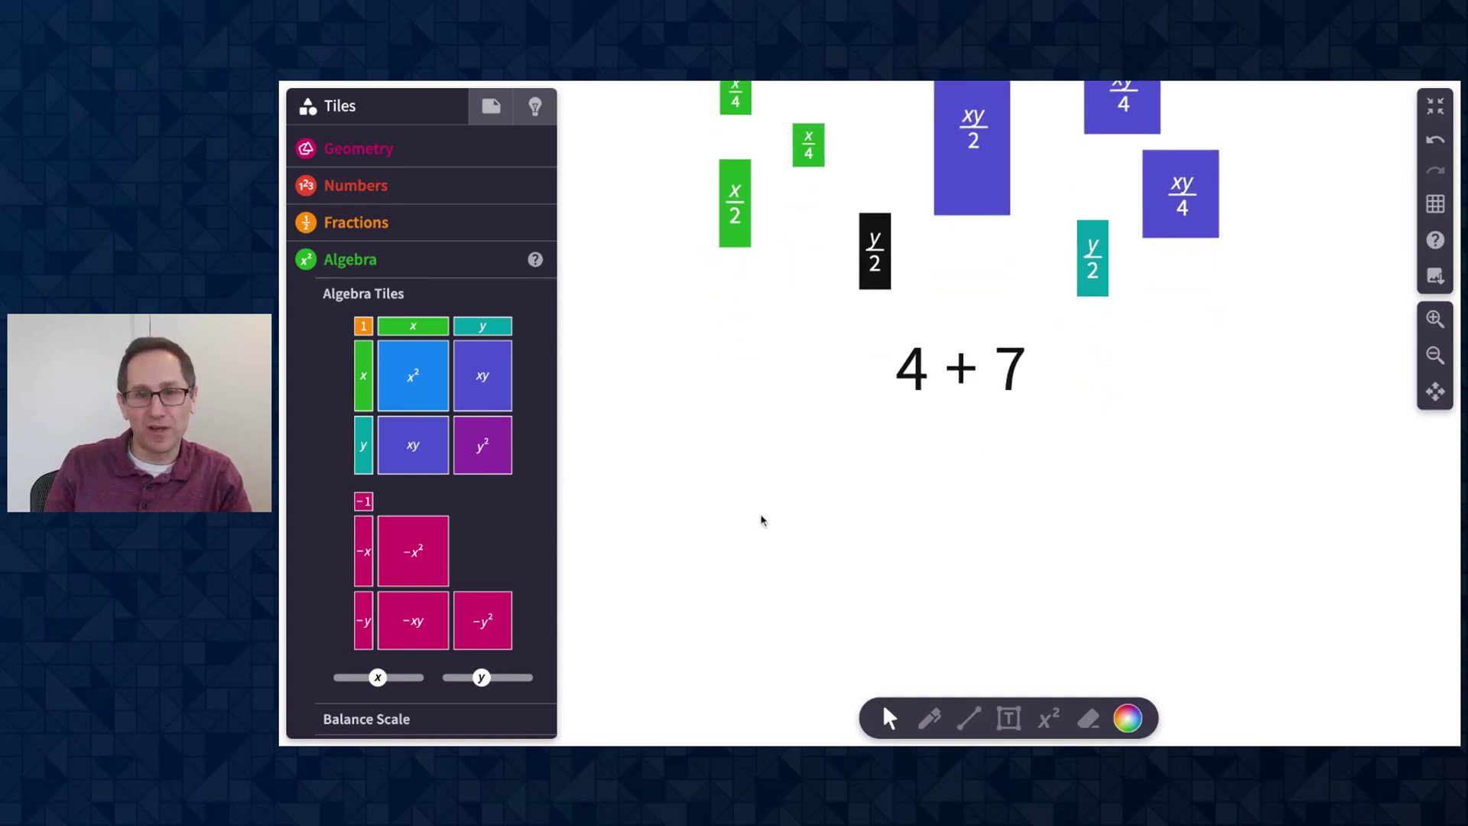
click(1000, 712)
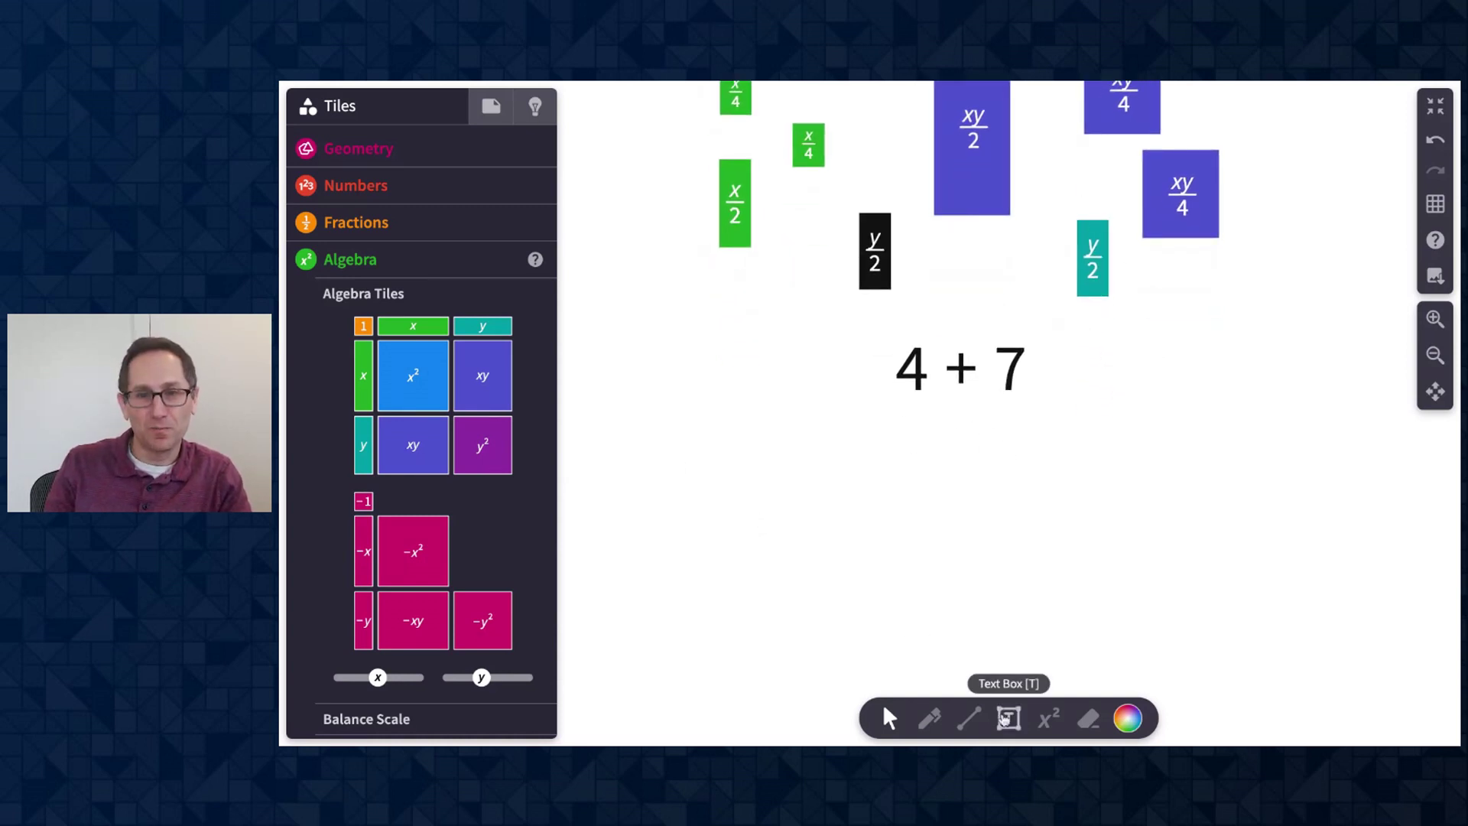
click(747, 471)
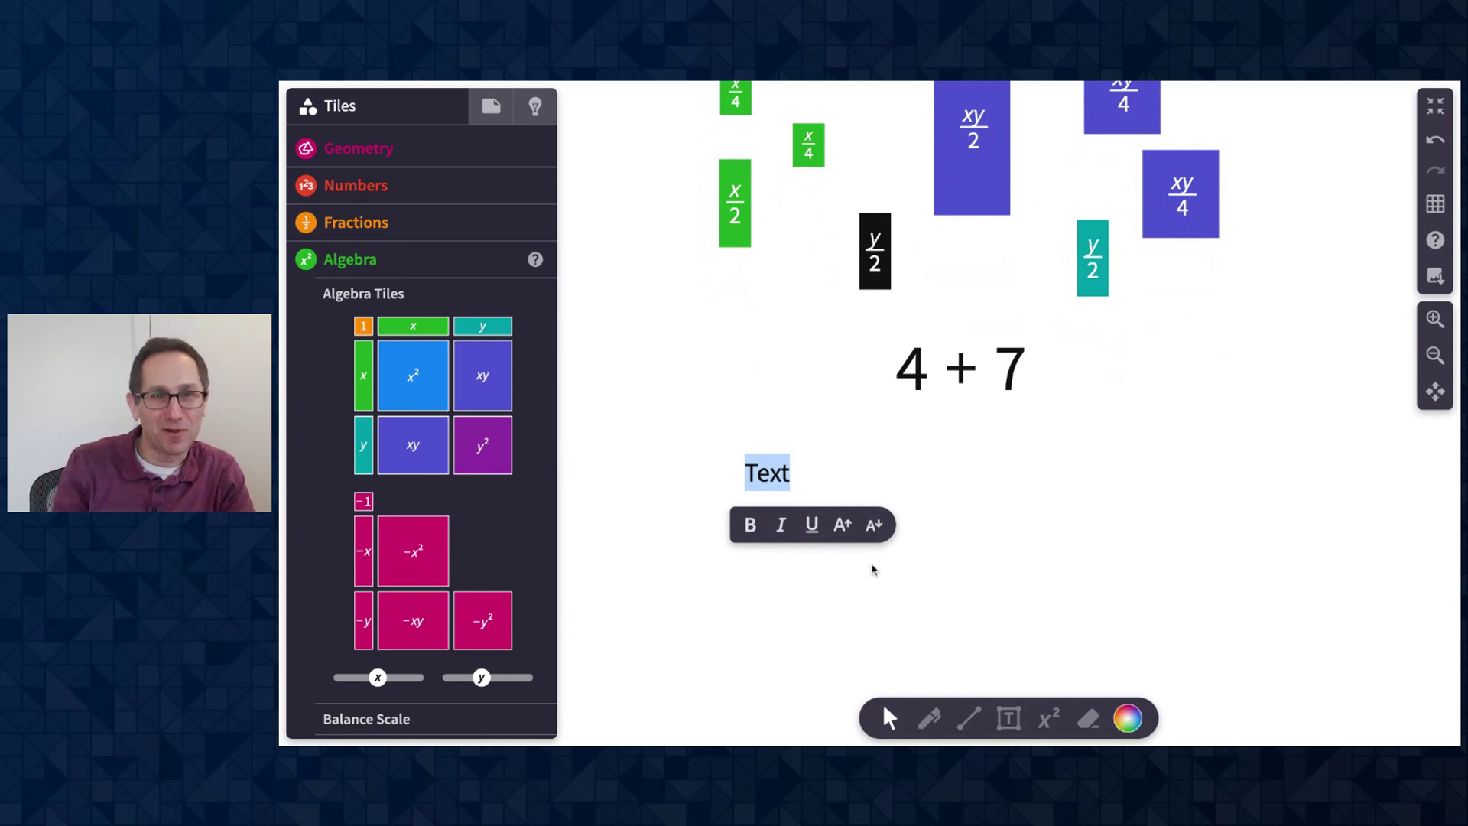
text(math)
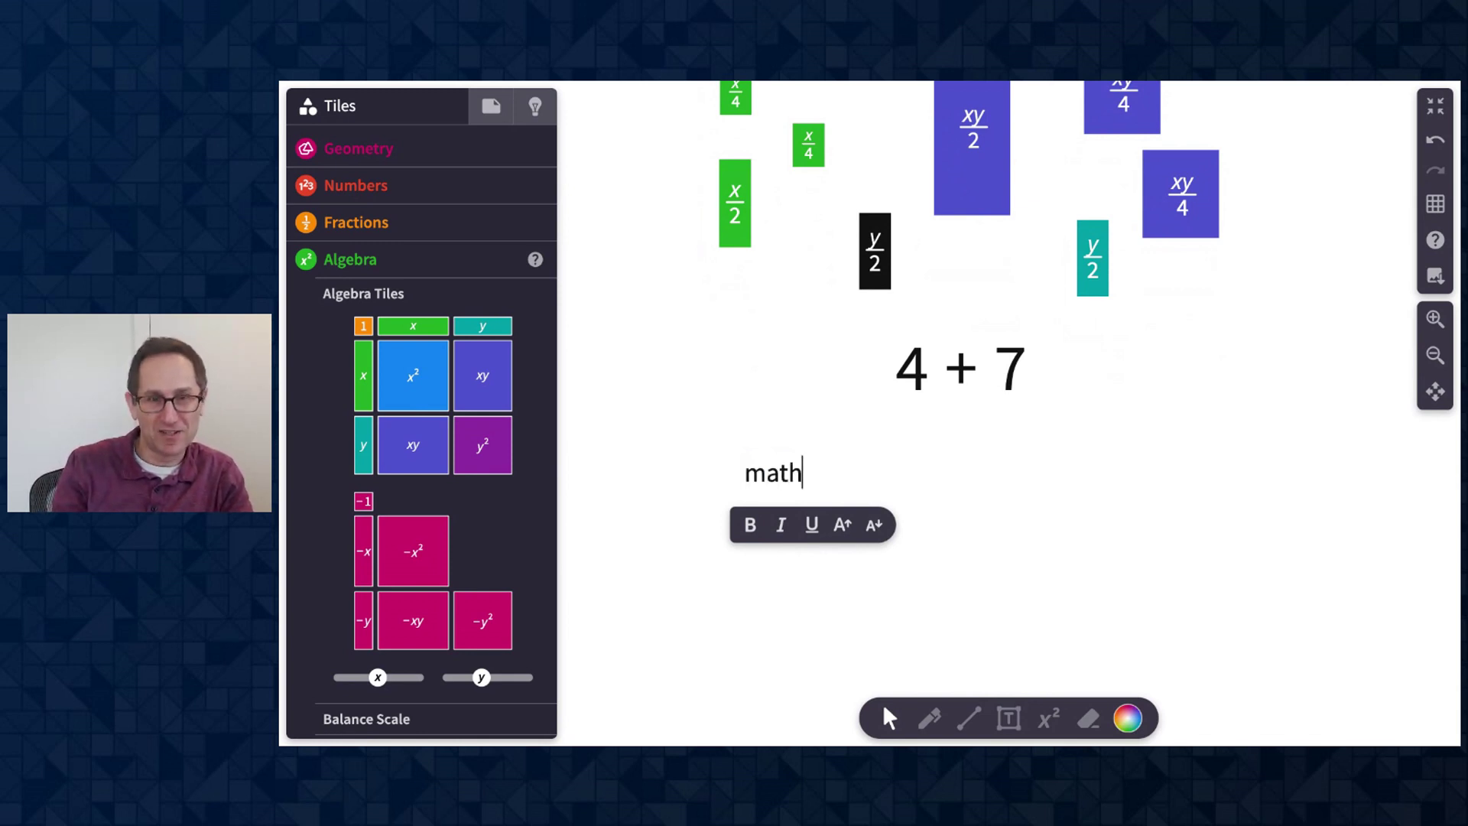
text(igon.org)
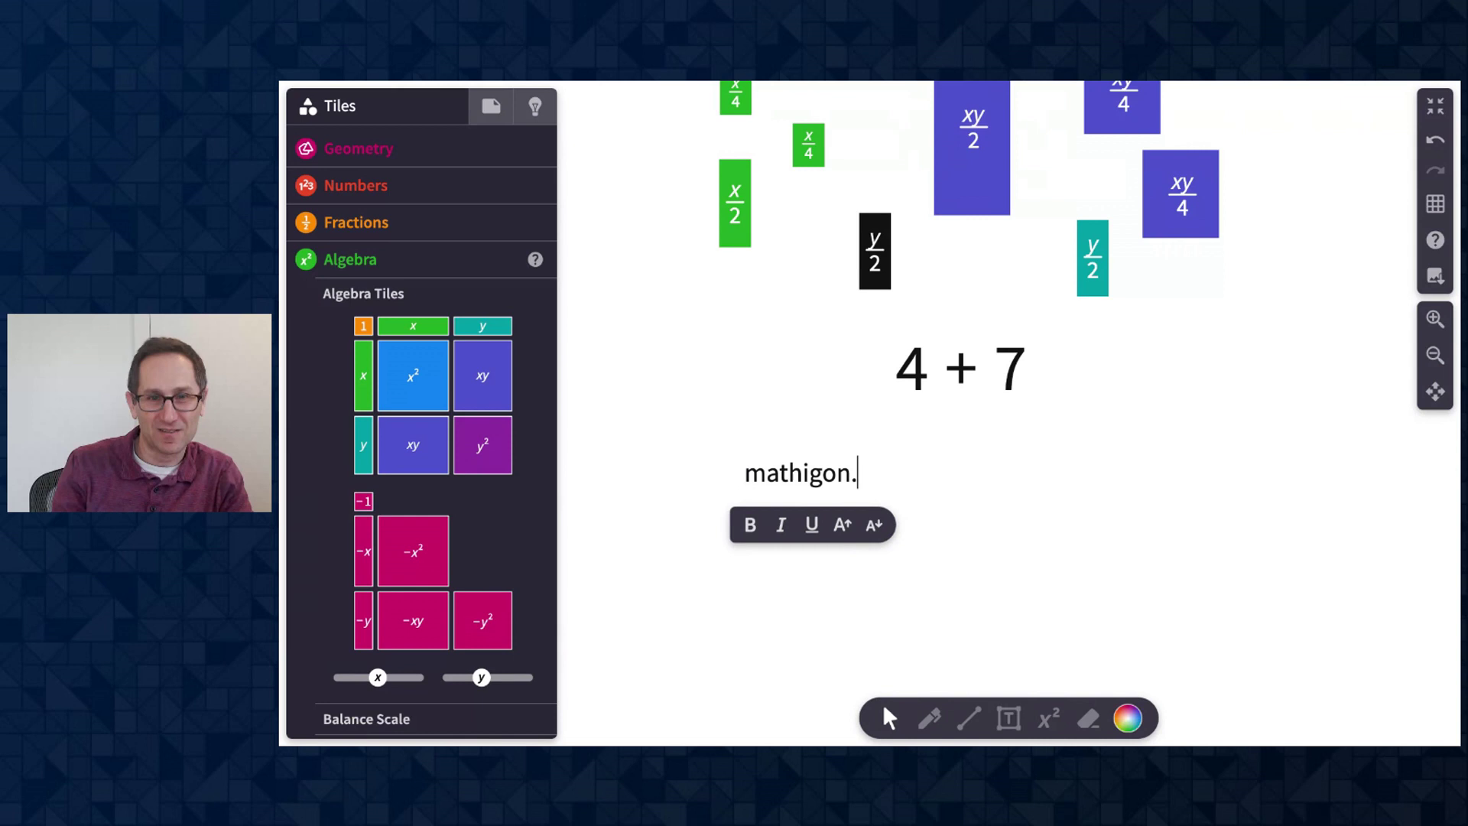
click(1048, 504)
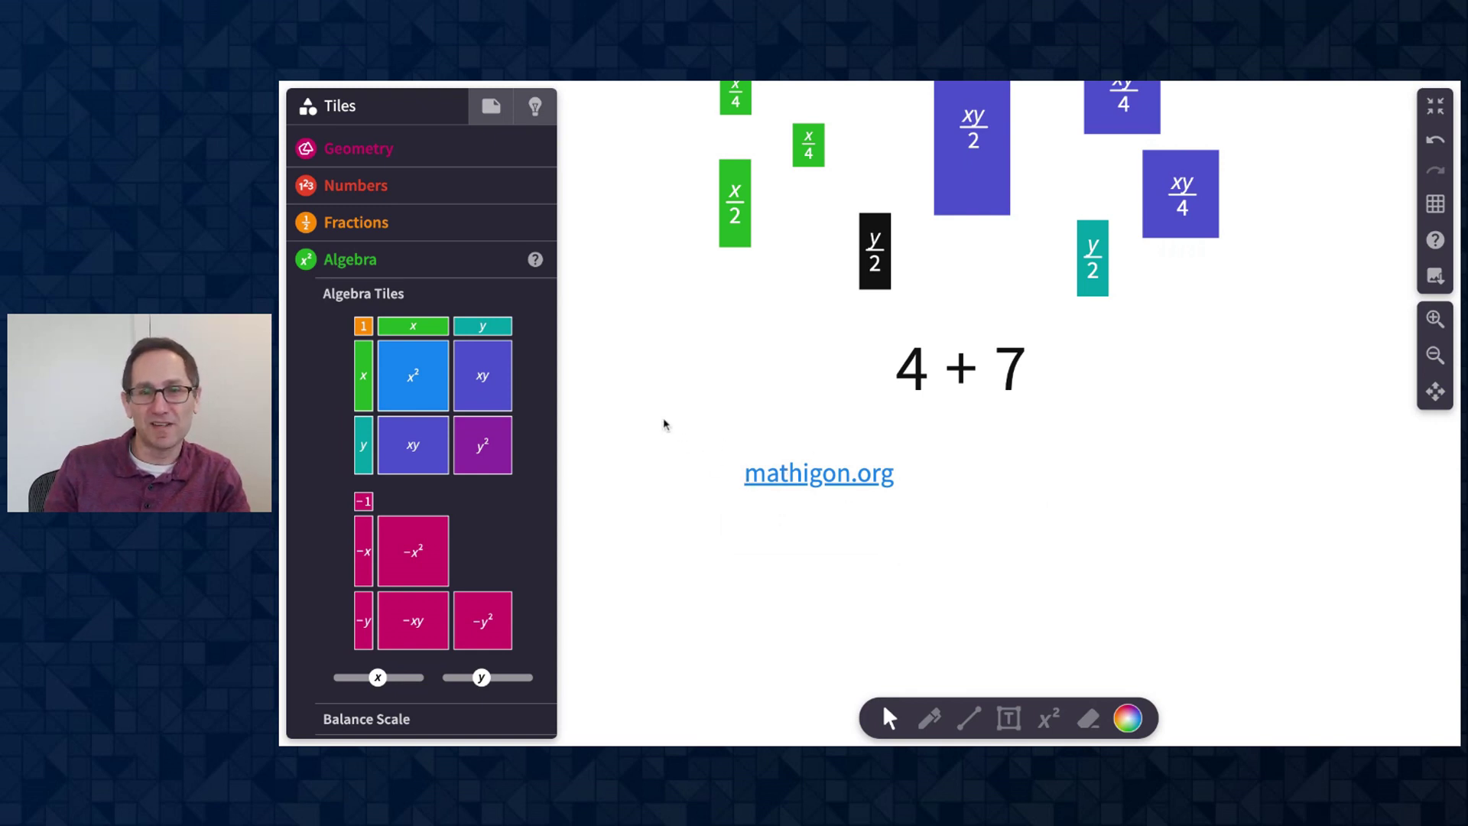
drag(664, 422, 1204, 369)
click(1036, 549)
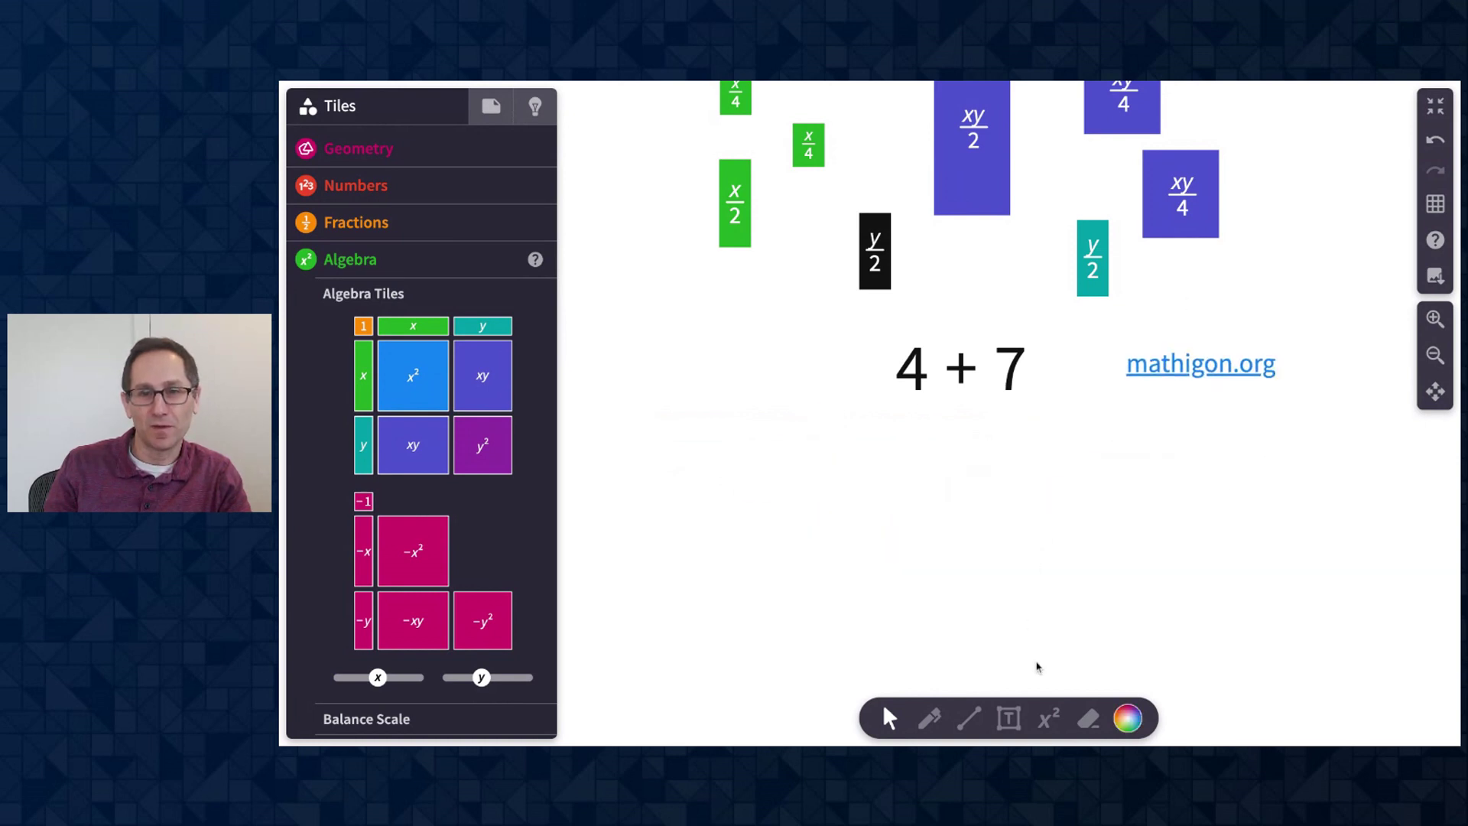
- Add a text box below 4 + 7 reading "Please go to student.desmos.com and enter in a code"
click(1009, 719)
click(845, 450)
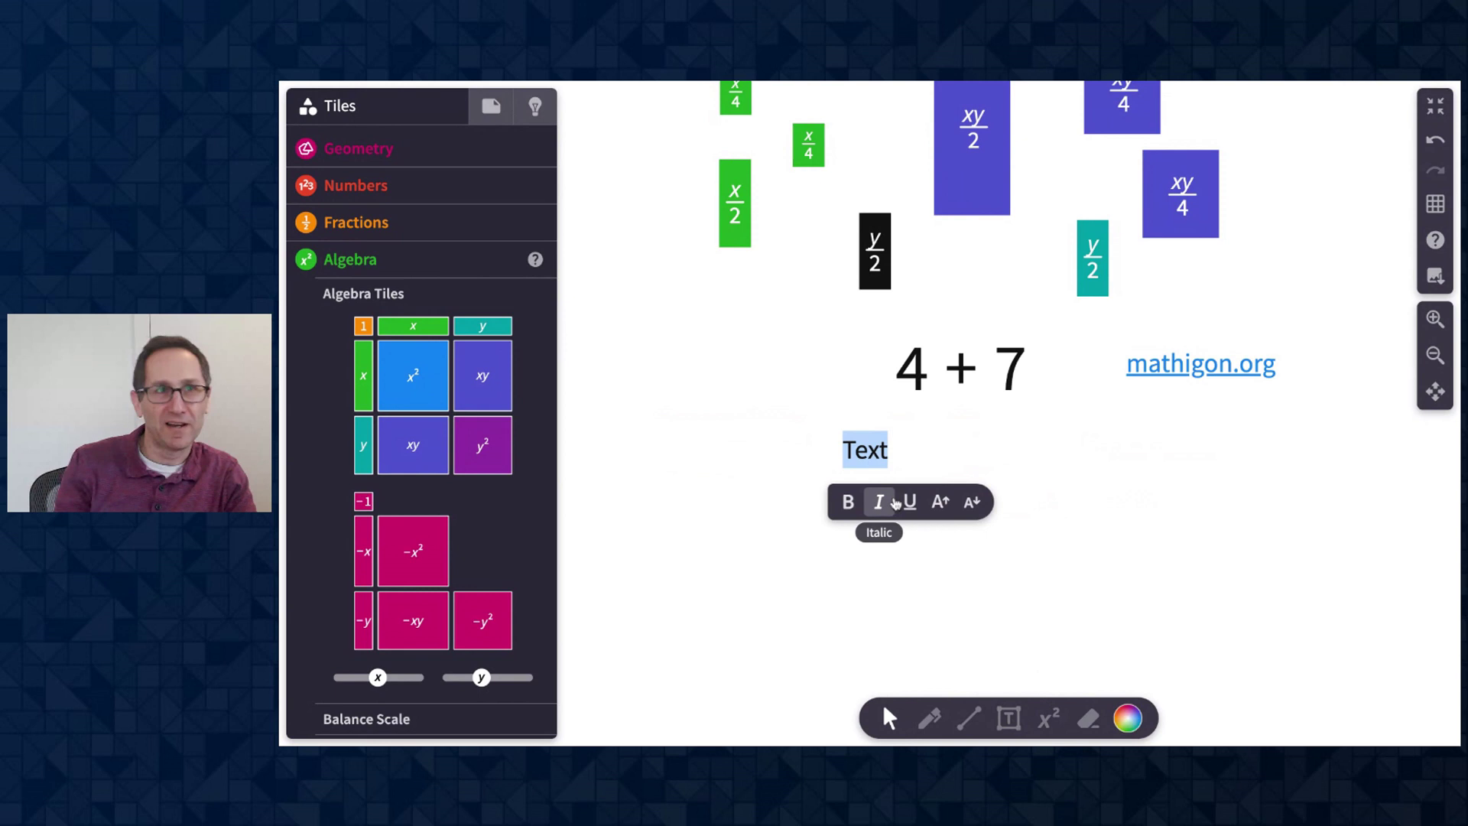
text(Pl)
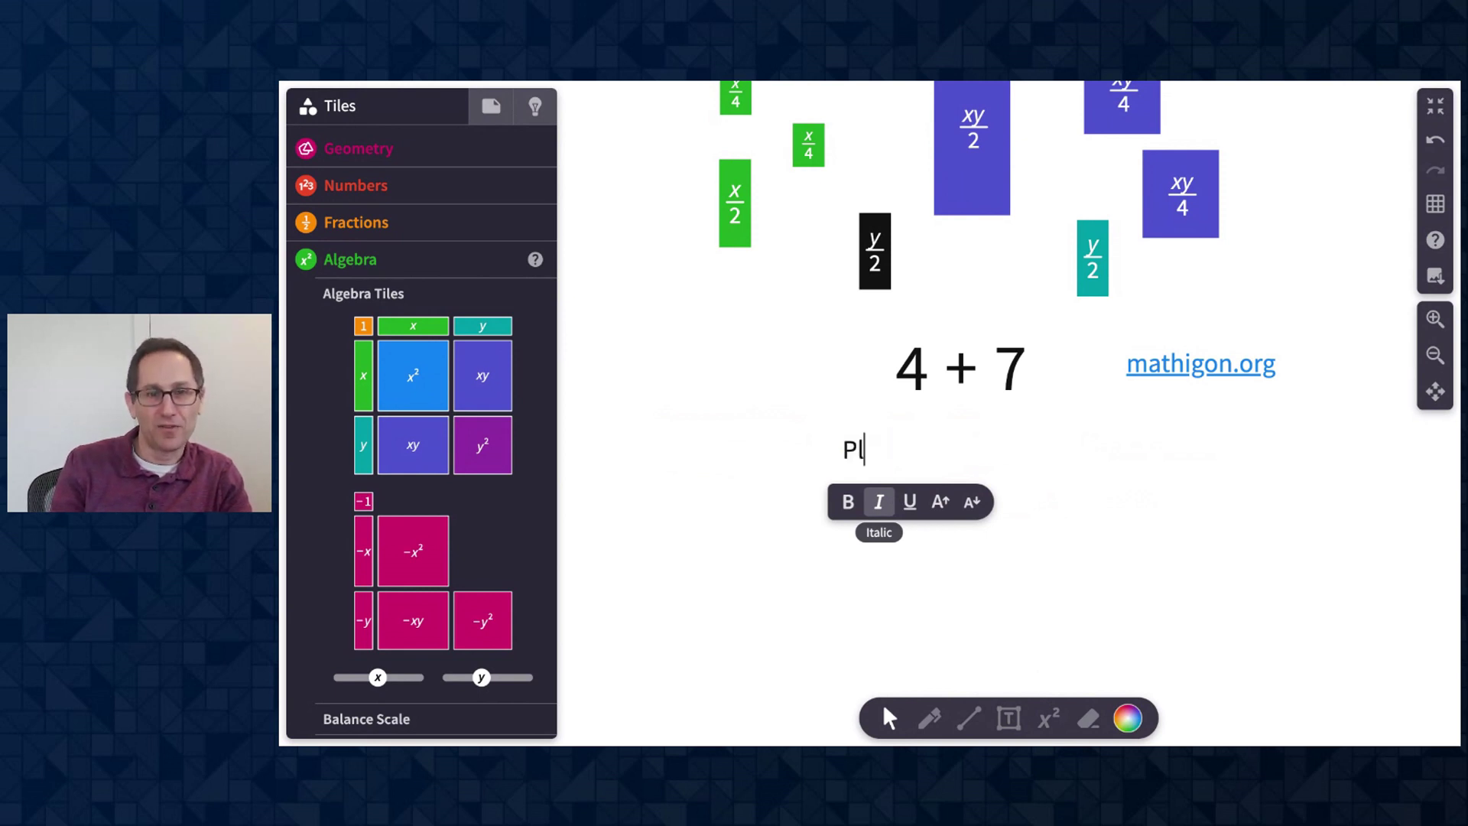
text(ease gp t)
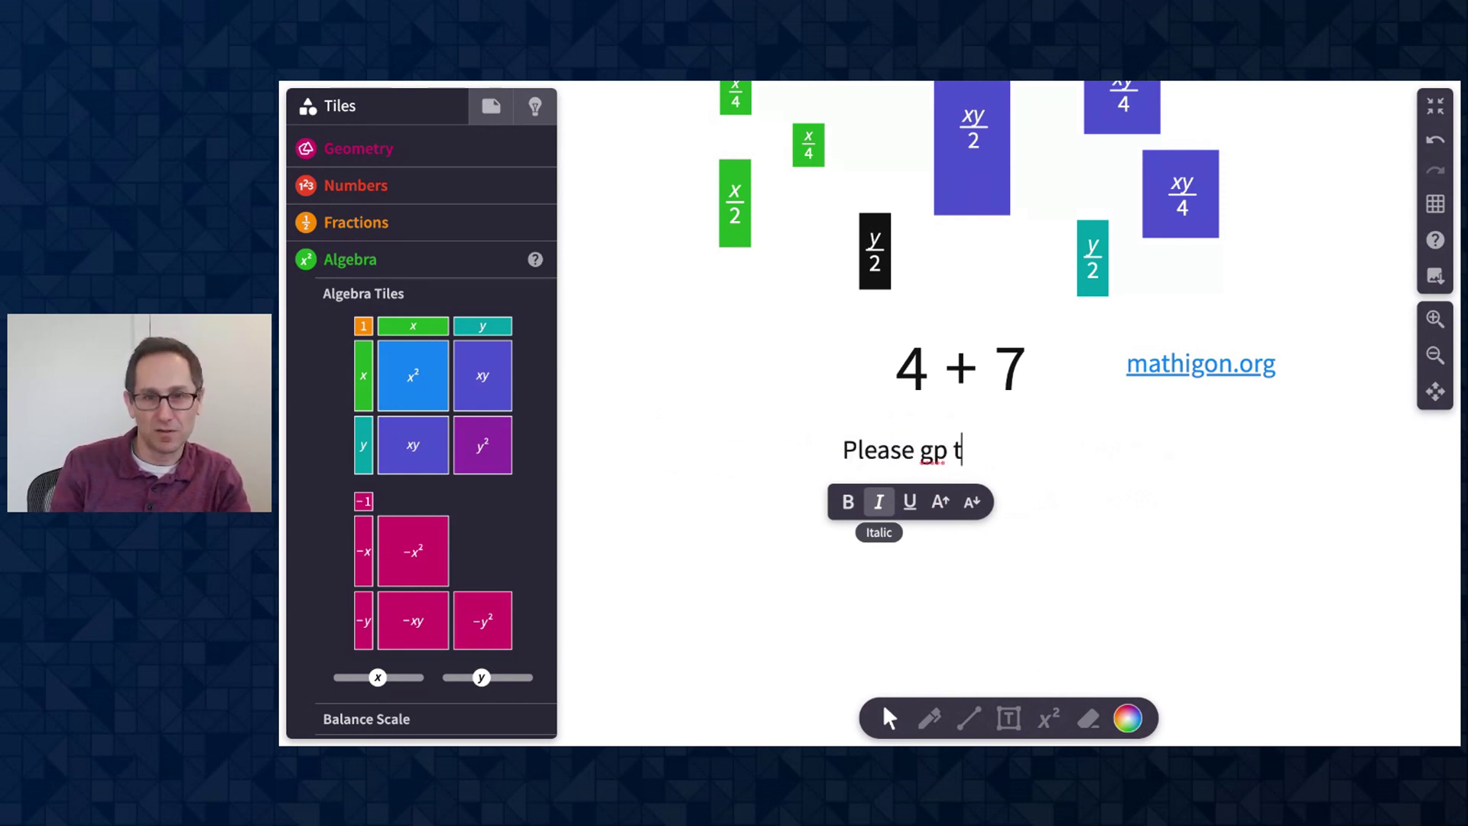
text(po t)
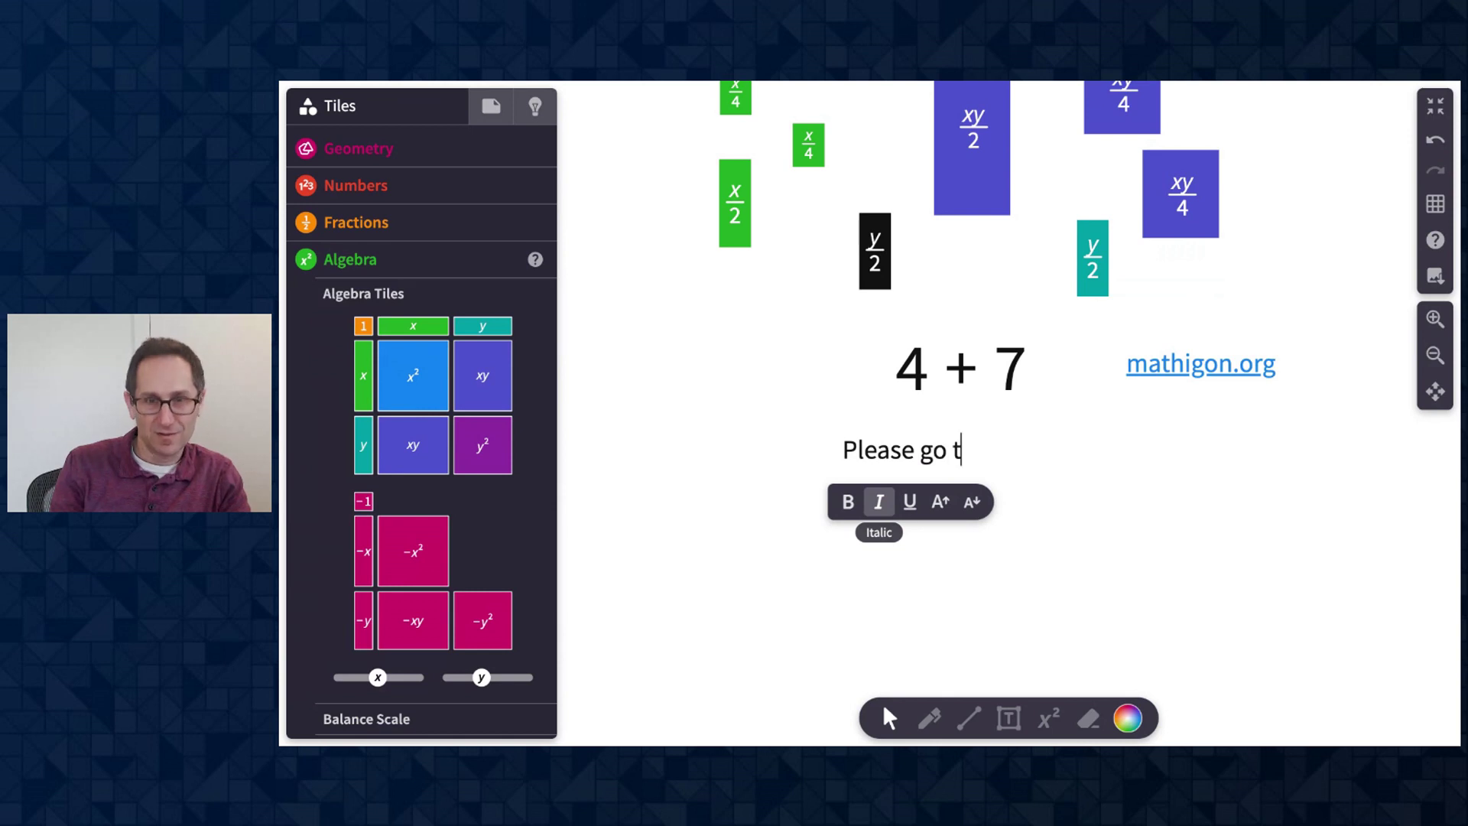
text(o student.des)
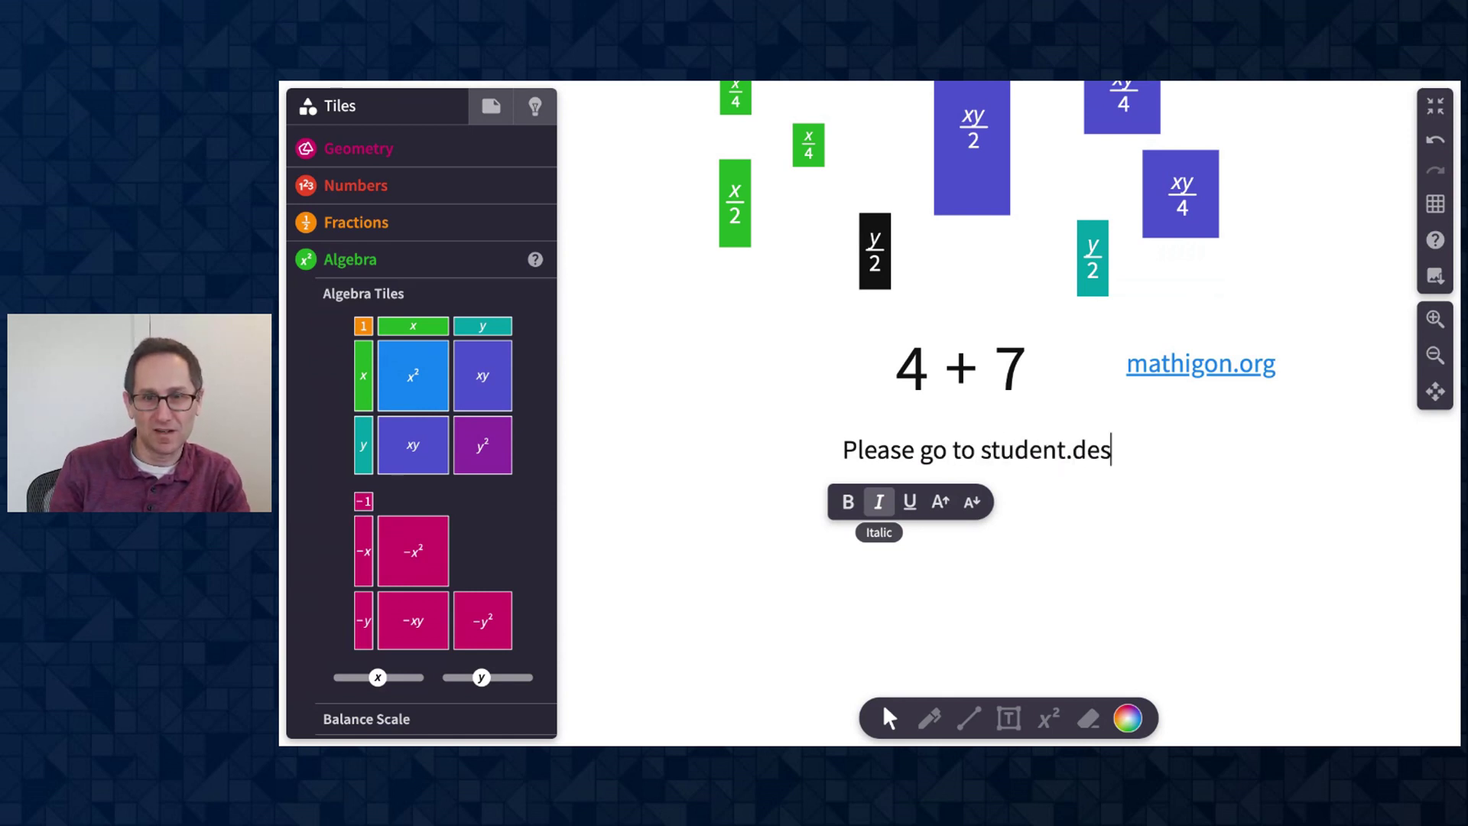
text(mos.com and ent)
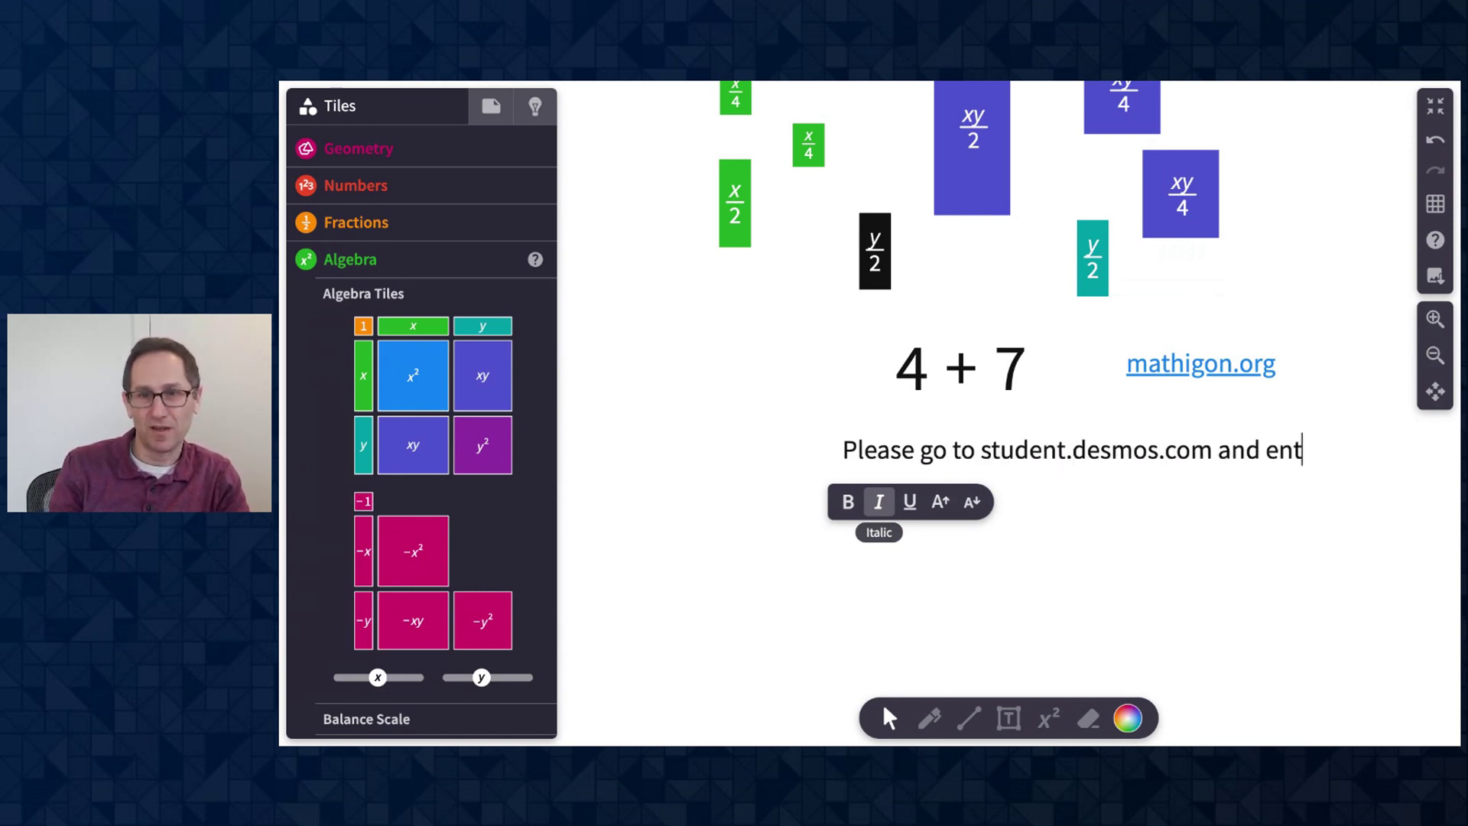
text(er in a code)
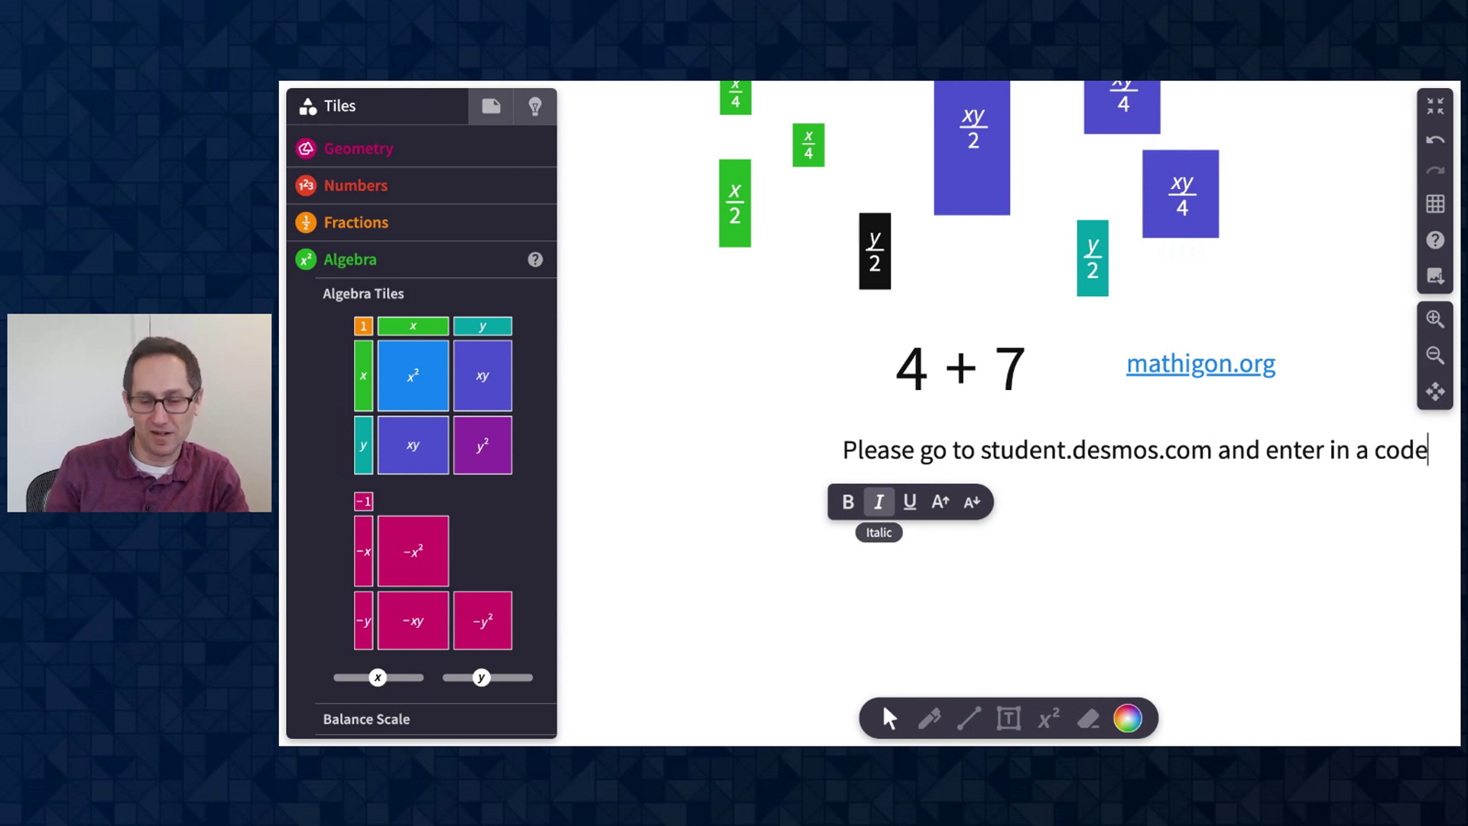
click(1057, 578)
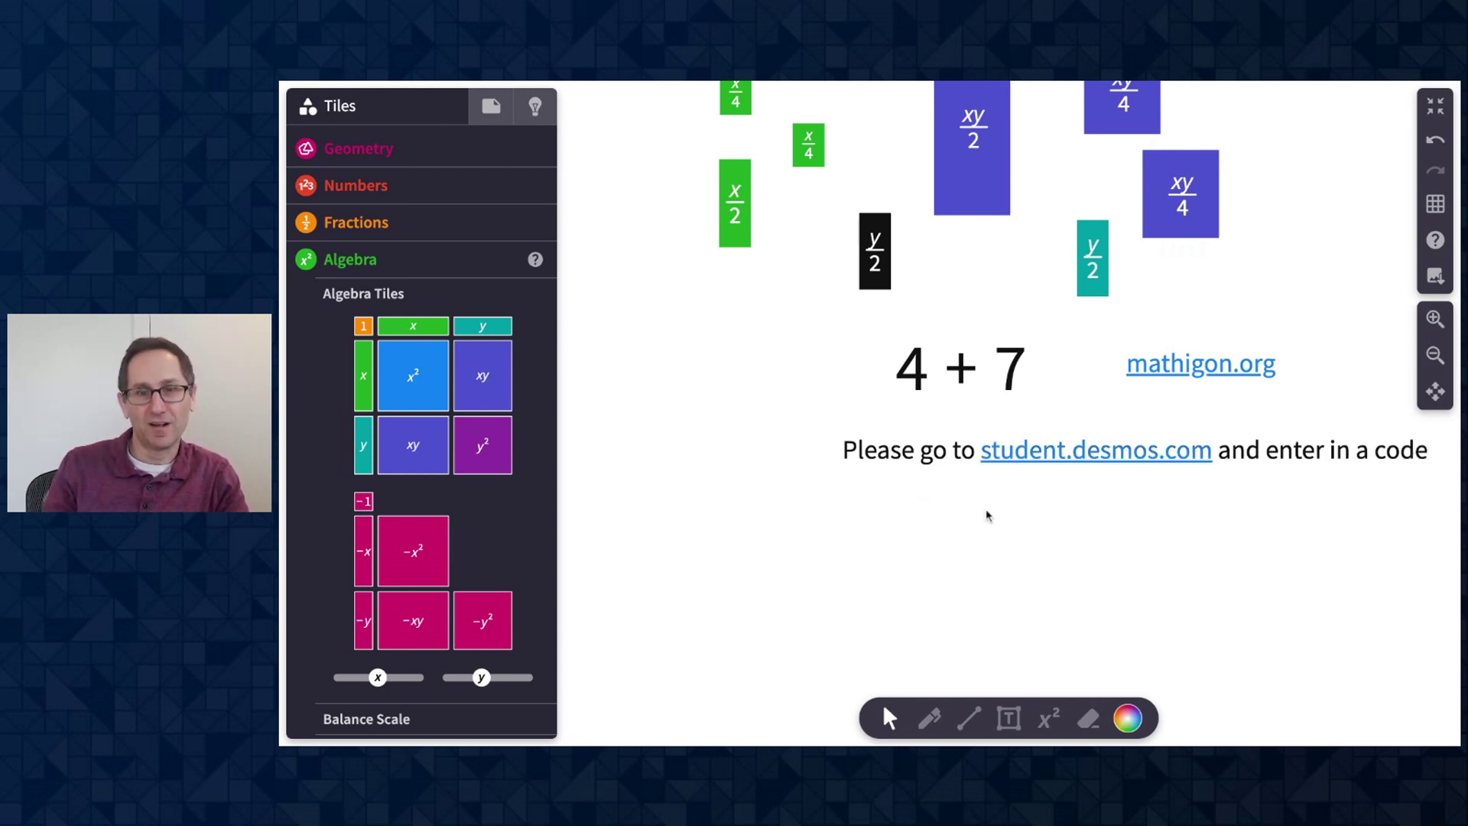
- Move the student.desmos.com sentence left beneath 4 + 7 and the mathigon.org link slightly up and to the right
mouse_move(888, 456)
mouse_down()
mouse_move(714, 461)
mouse_move(893, 456)
mouse_up()
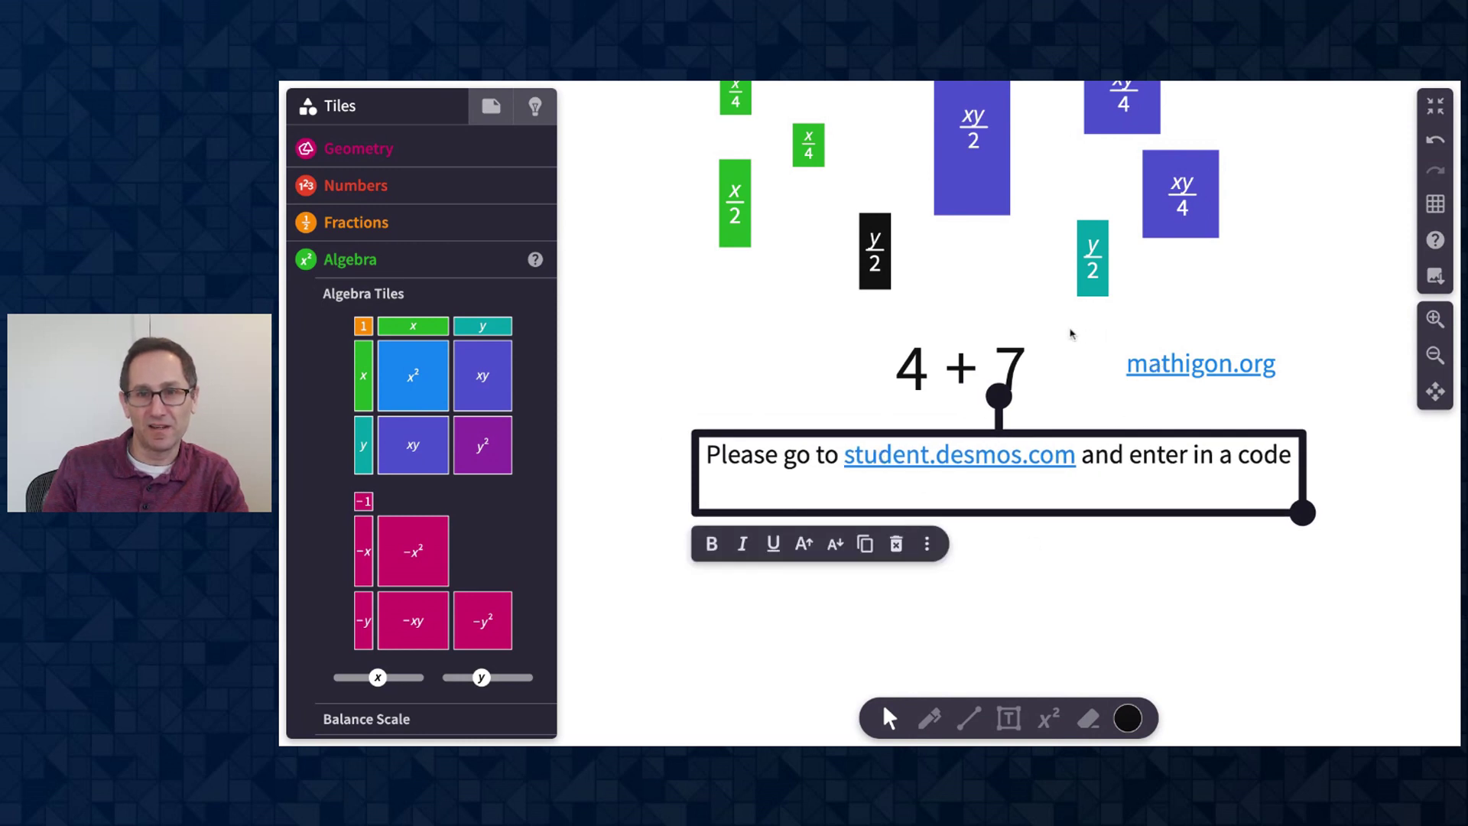
drag(1068, 332, 1299, 399)
mouse_move(1160, 366)
mouse_down()
mouse_move(1254, 307)
mouse_move(1160, 366)
mouse_up()
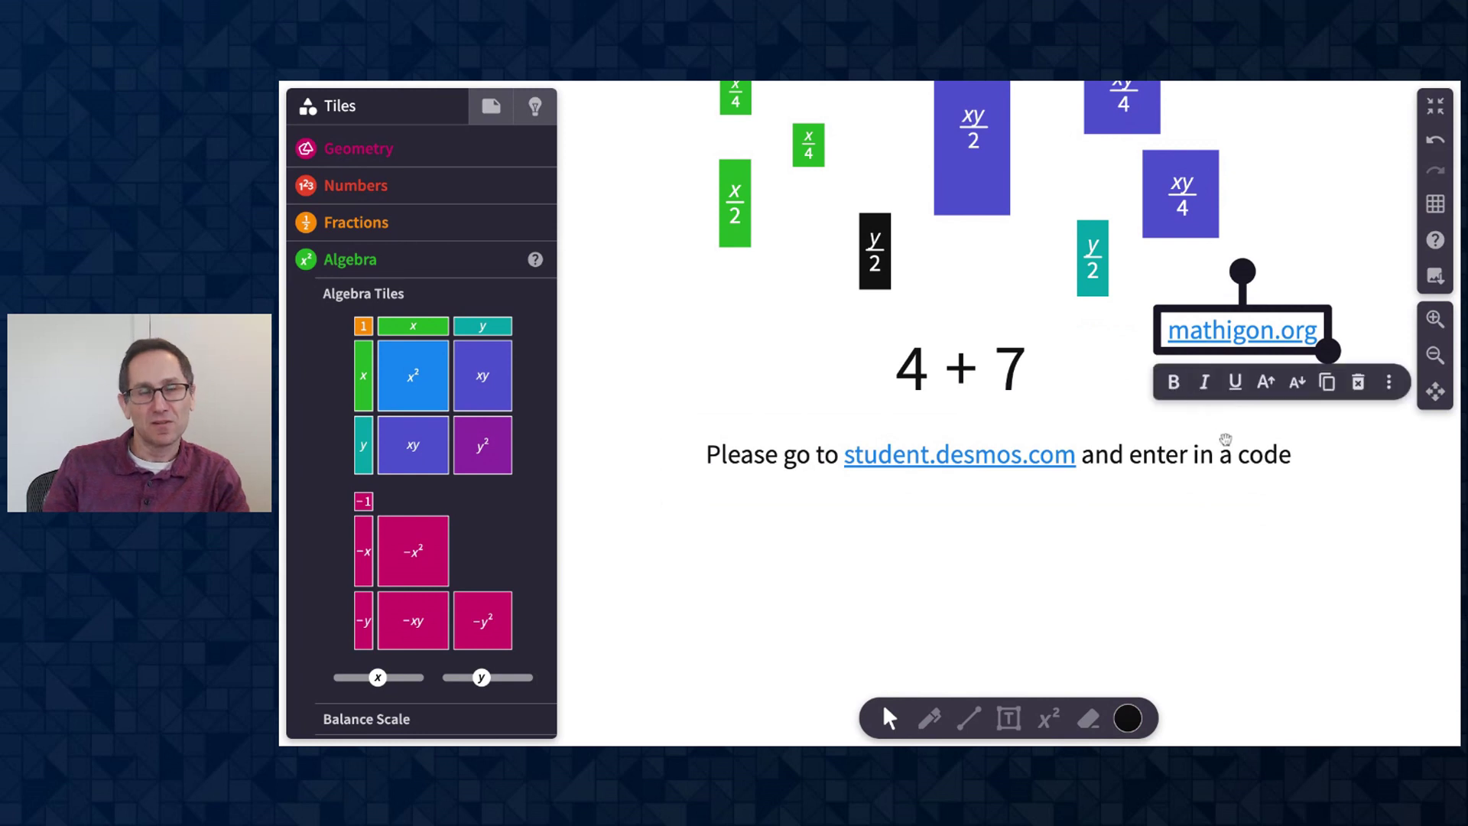
click(1163, 471)
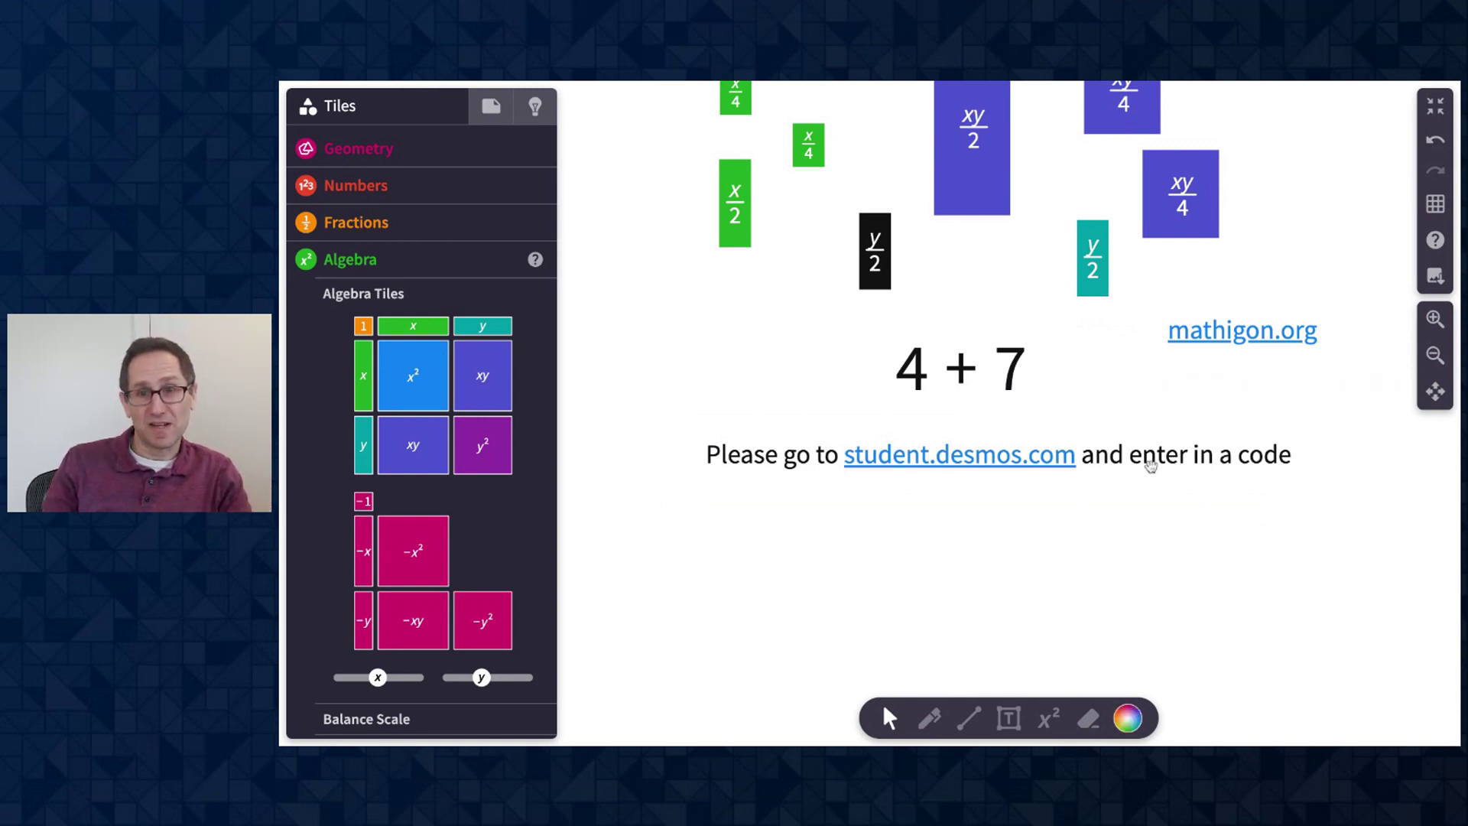
click(1150, 459)
mouse_move(1149, 460)
mouse_down()
mouse_move(1193, 461)
mouse_move(1109, 459)
mouse_move(1157, 461)
mouse_up()
click(1025, 559)
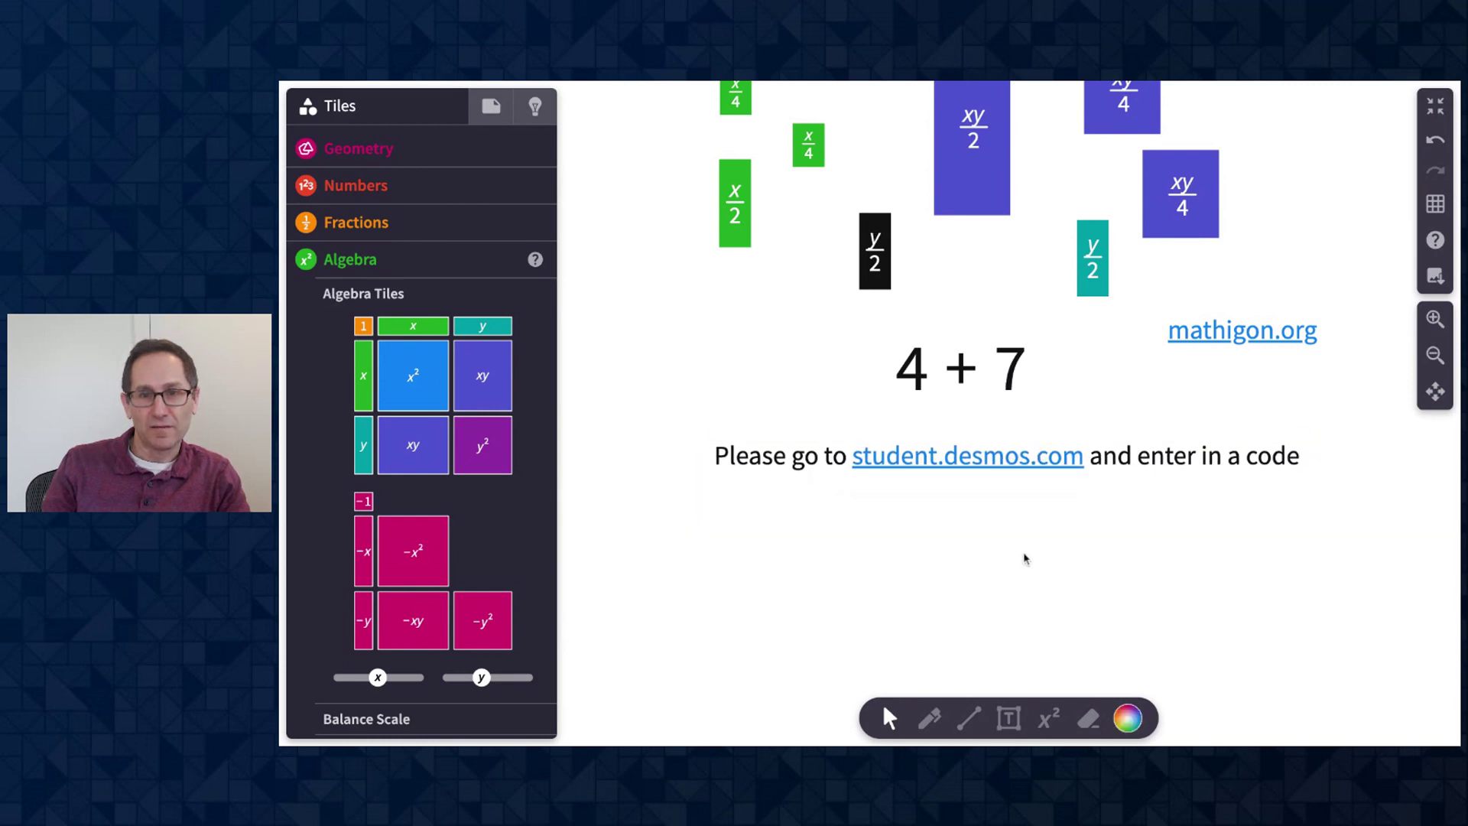
click(1145, 457)
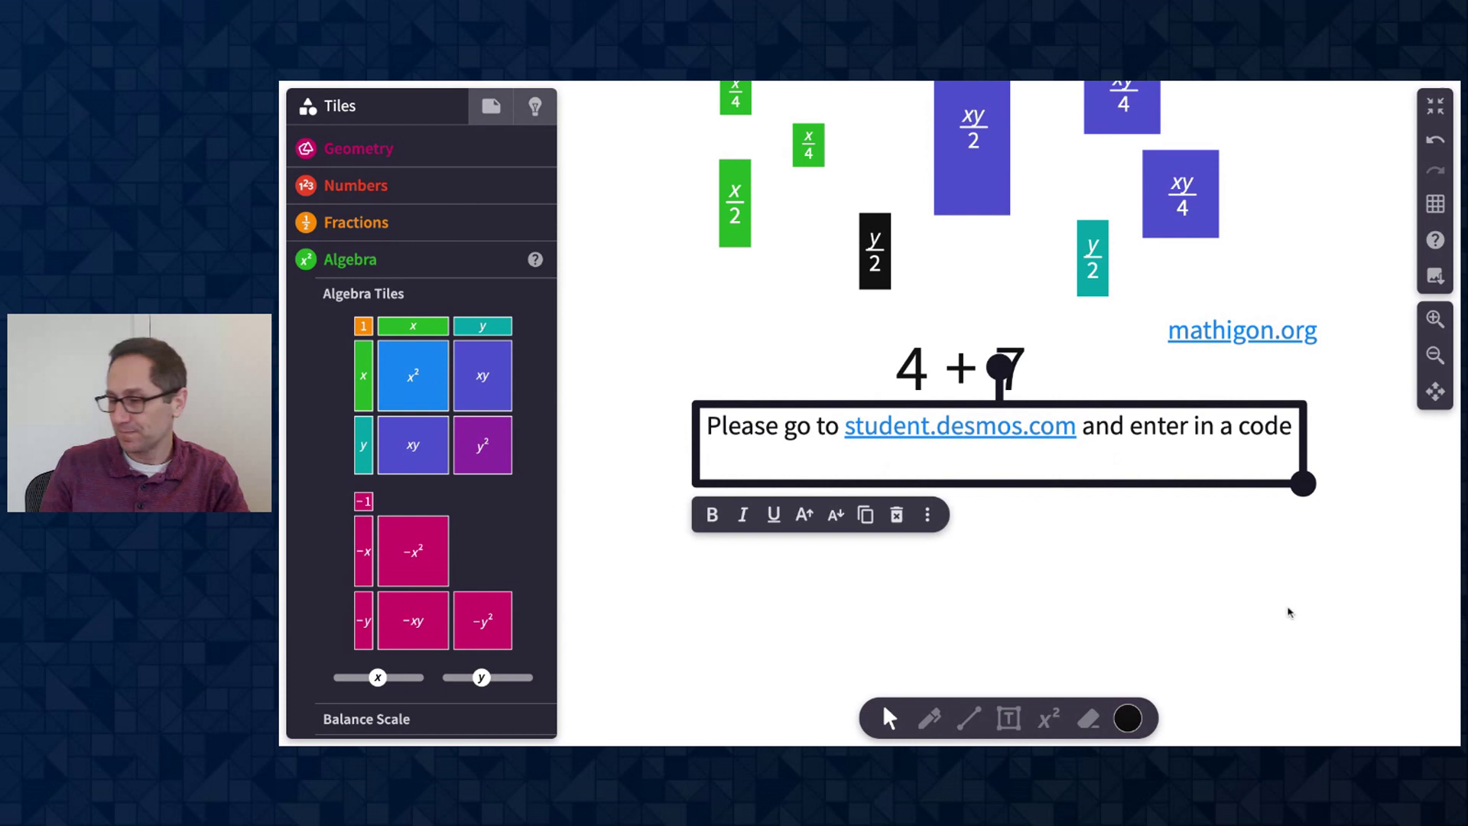
- Place the blue seven-dot number frame piece in the empty space below the student.desmos.com sentence and flip it
scroll(1323, 650, down, 1)
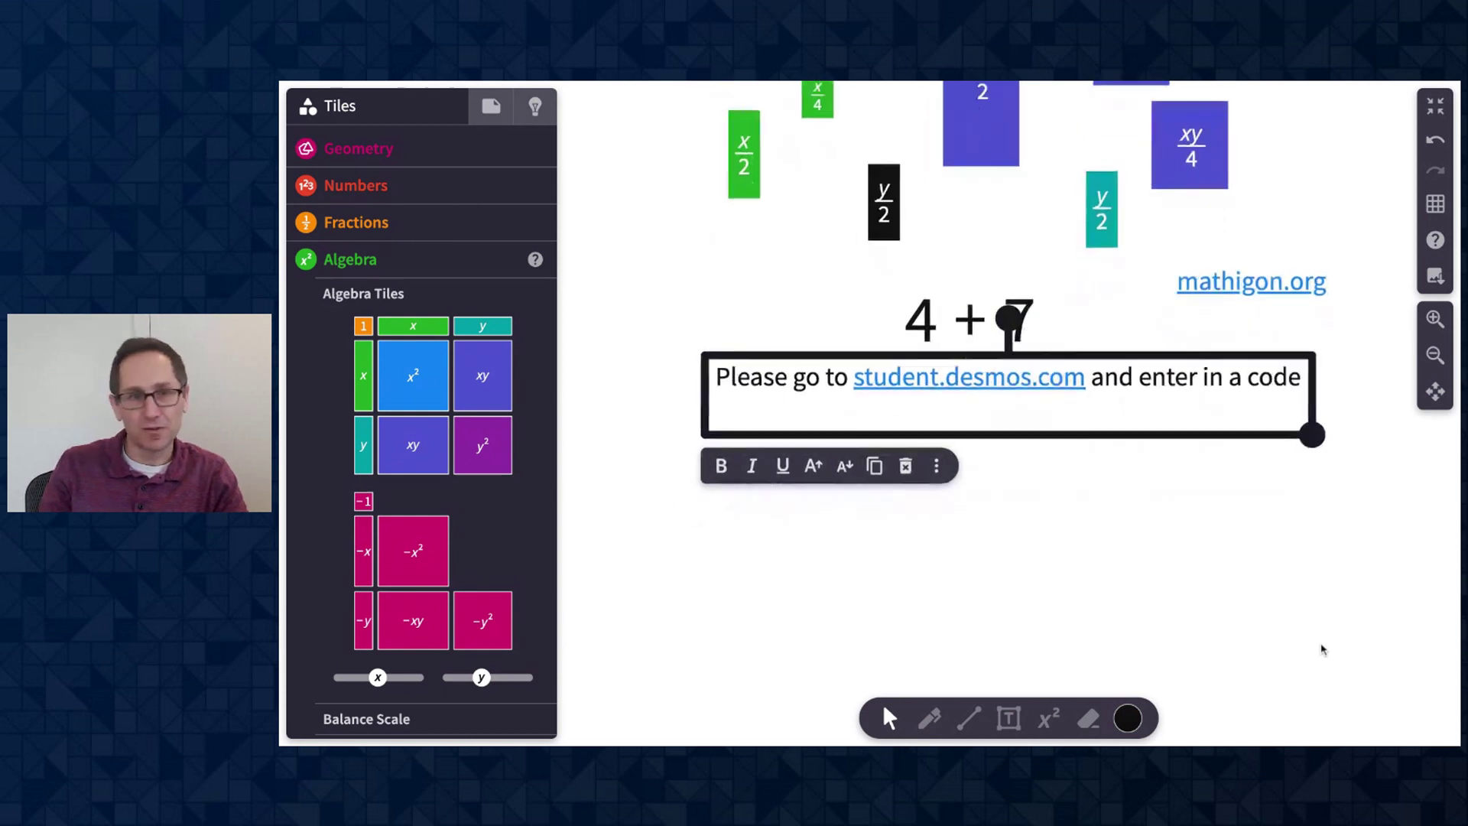
click(403, 186)
click(406, 282)
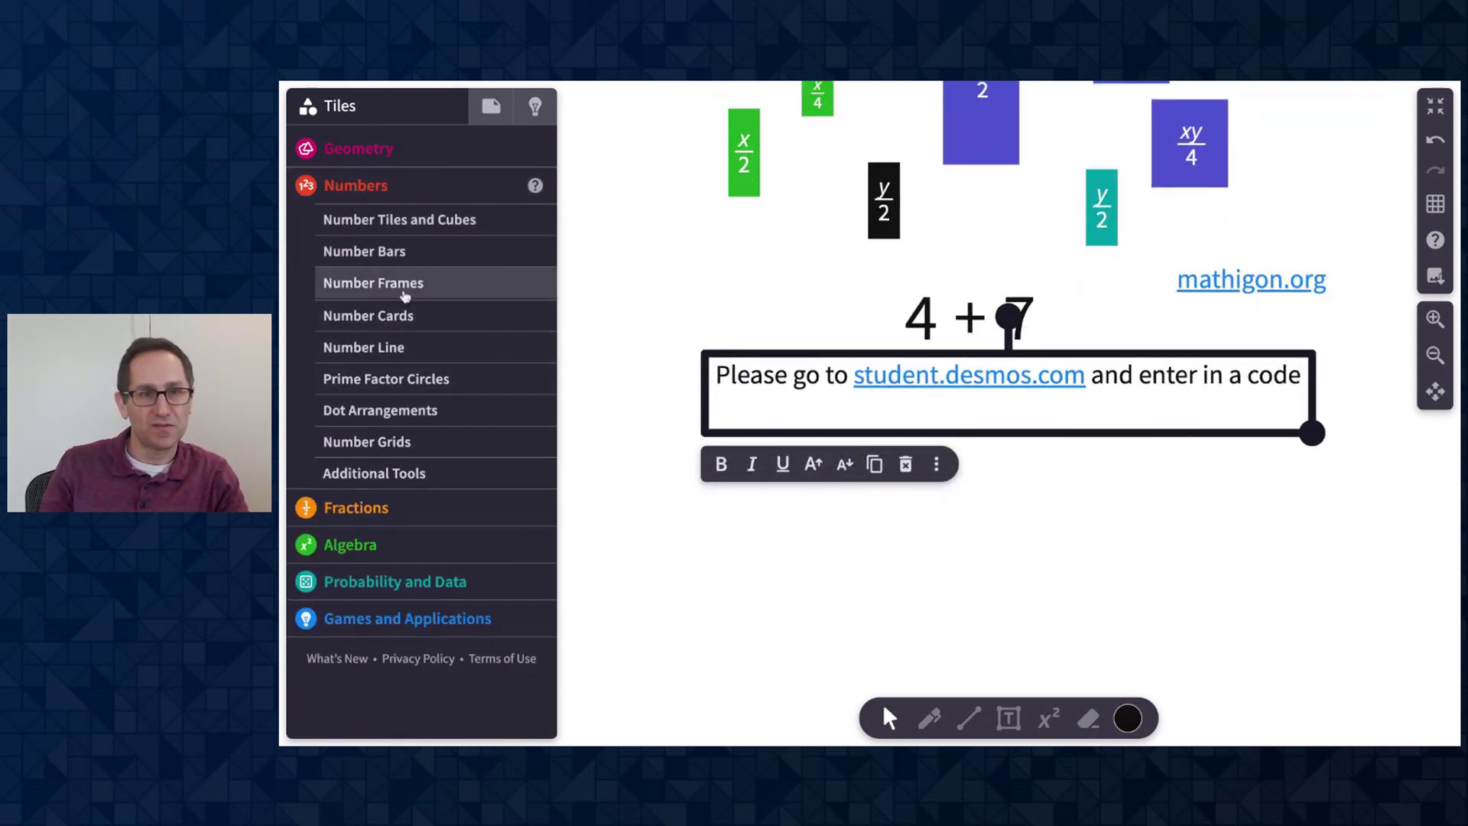
drag(415, 448, 816, 528)
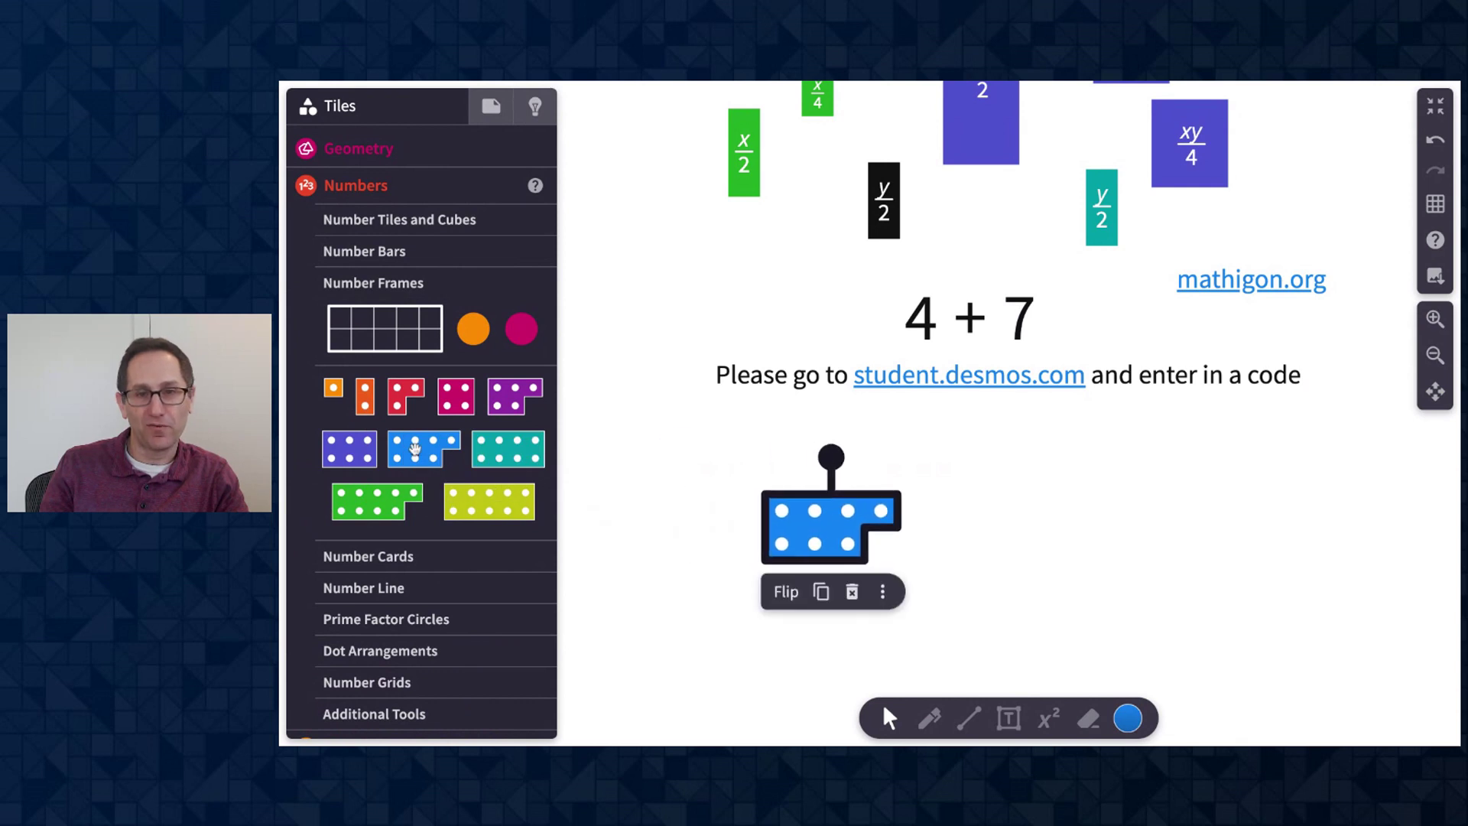
click(779, 594)
click(779, 594)
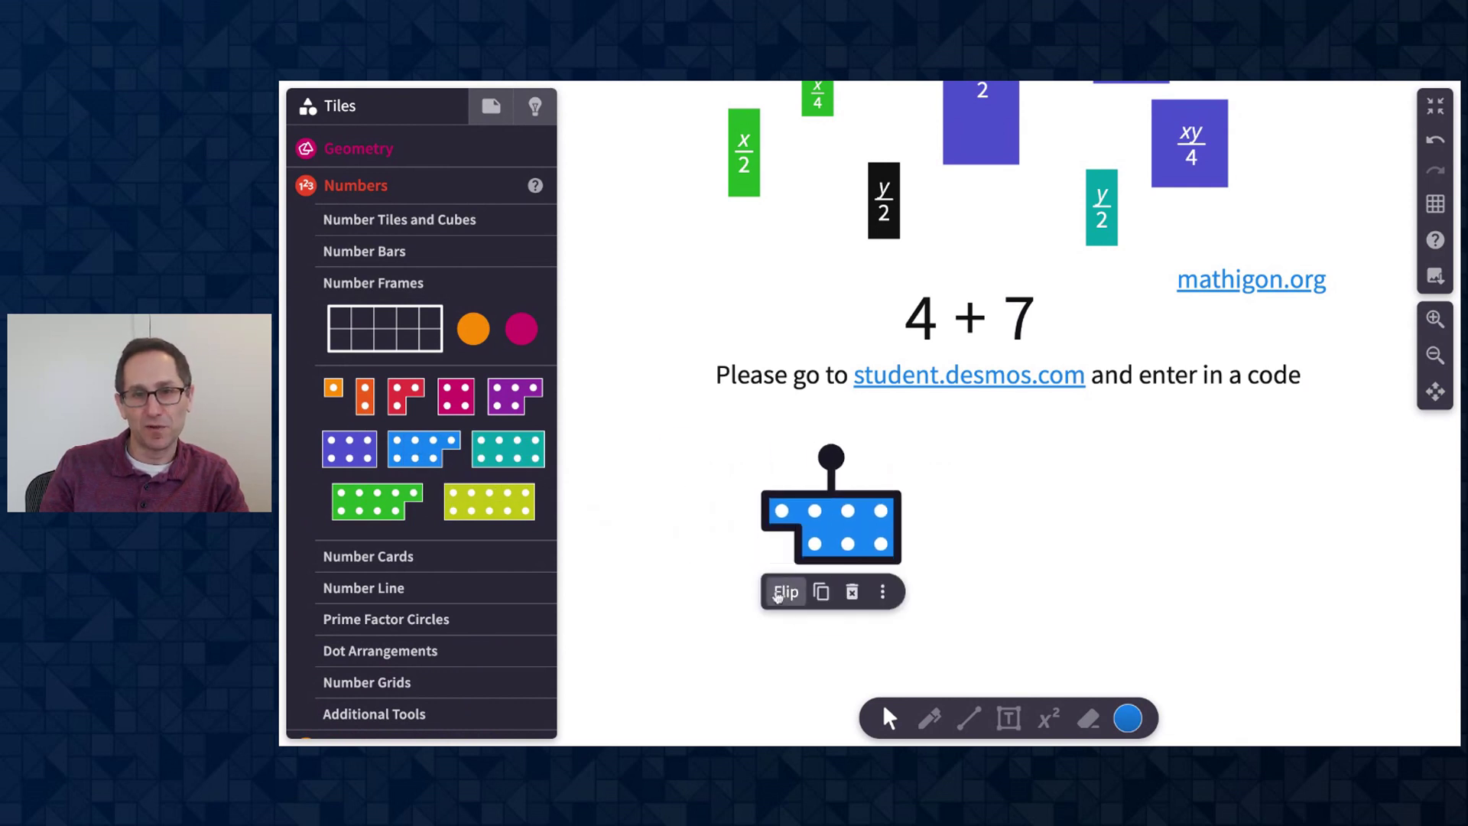
- Keep flipping the blue seven-dot number frame piece, ending with its notch at the lower right
double_click(779, 594)
click(780, 594)
- Draw a segment rising from the space beside the blue seven-dot piece to just below the end of the student.desmos.com sentence
scroll(1072, 508, down, 3)
scroll(1072, 507, right, 3)
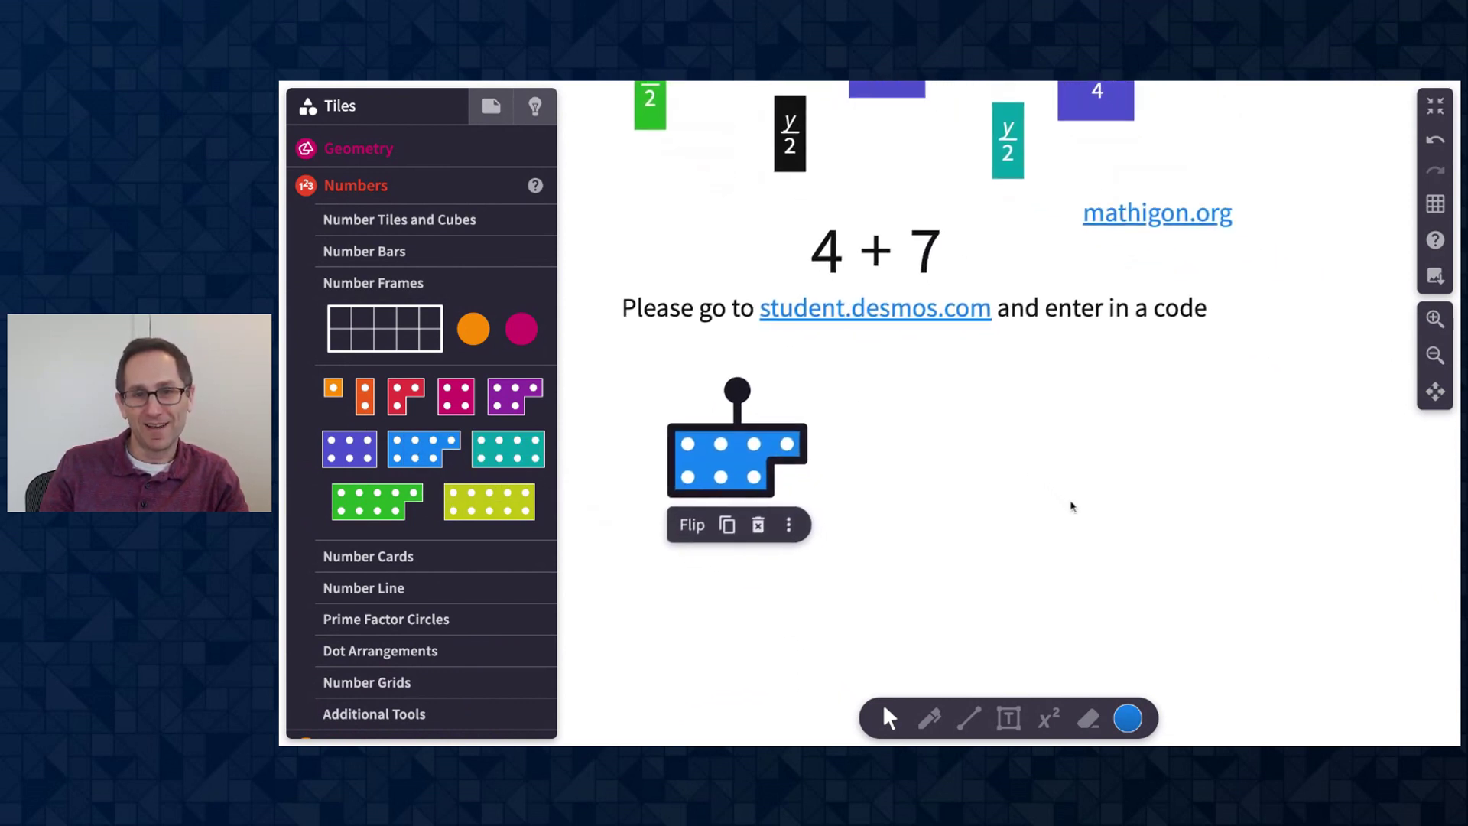
click(967, 720)
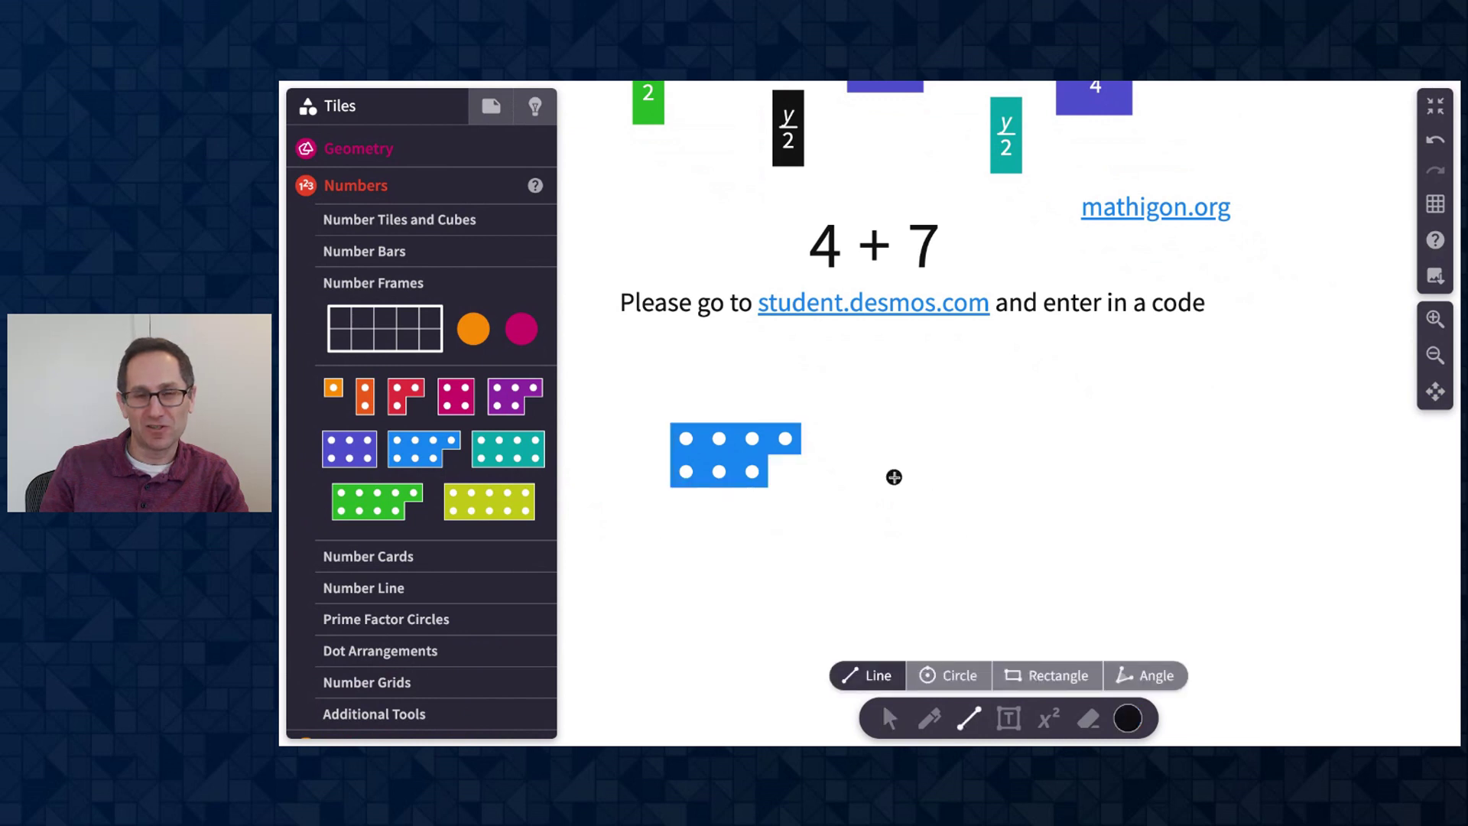
drag(891, 475, 1326, 363)
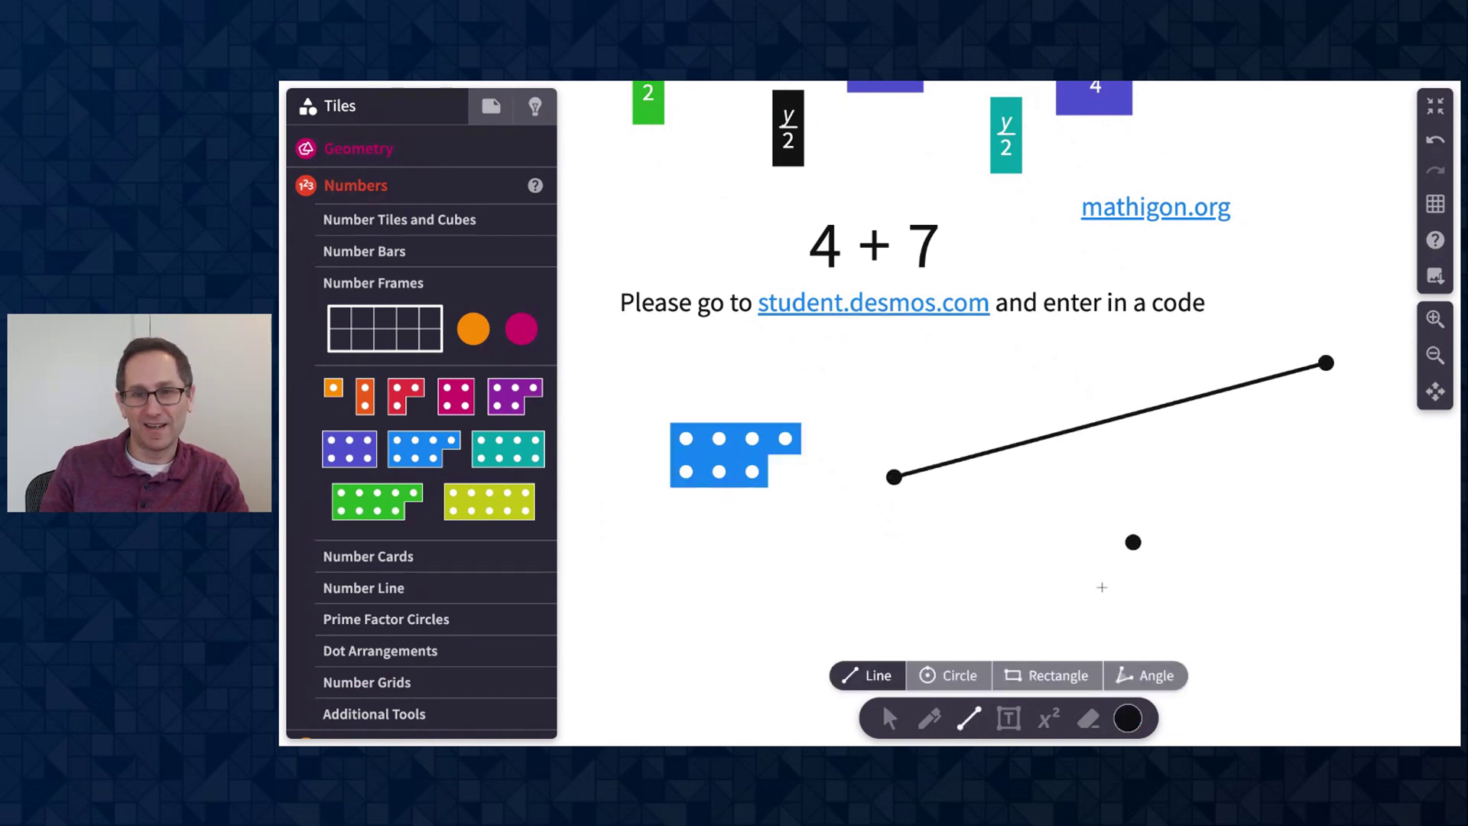
click(886, 721)
- Set the black segment's decoration to Bar
click(1052, 435)
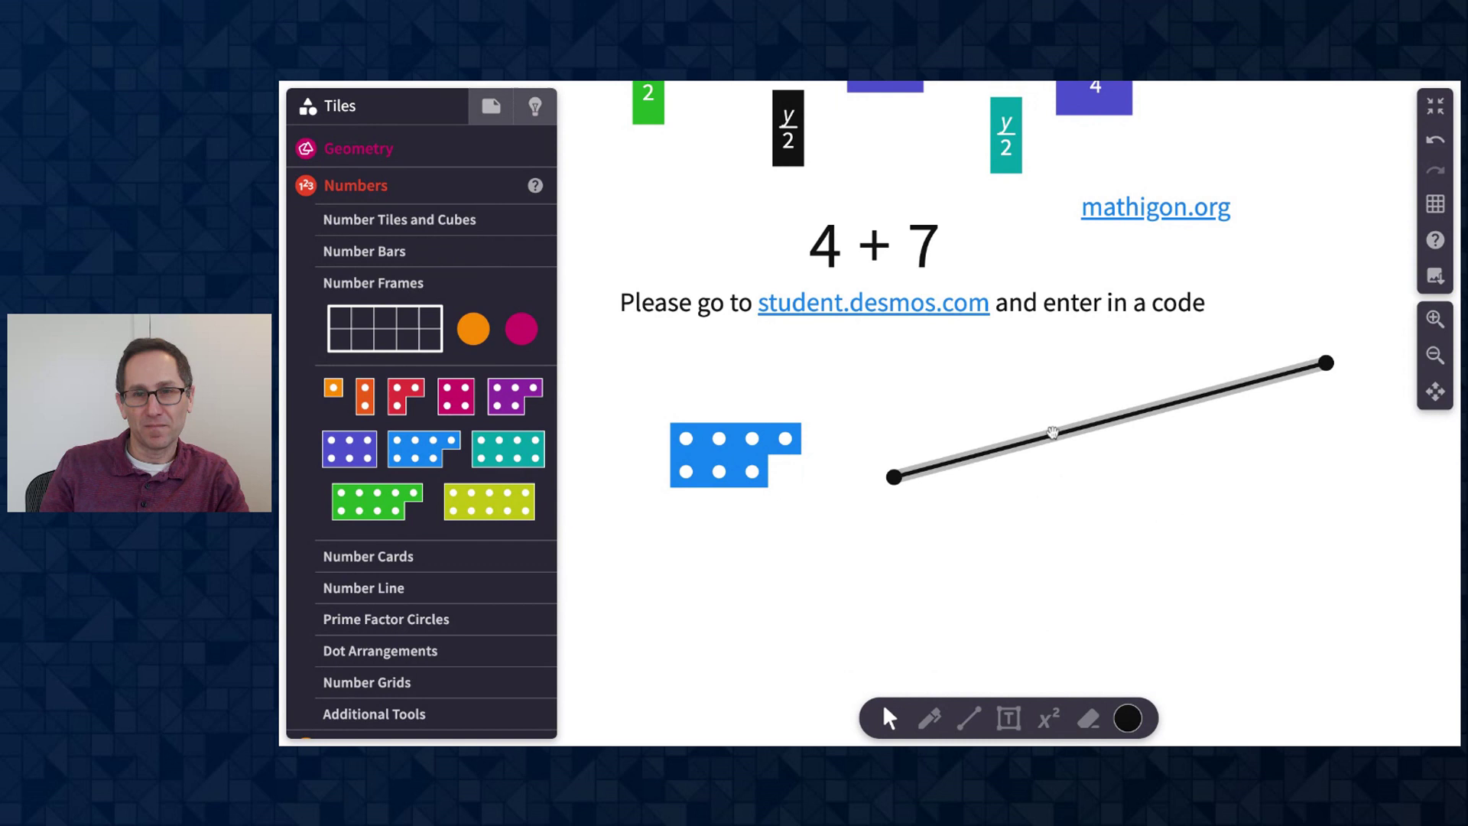
click(1101, 512)
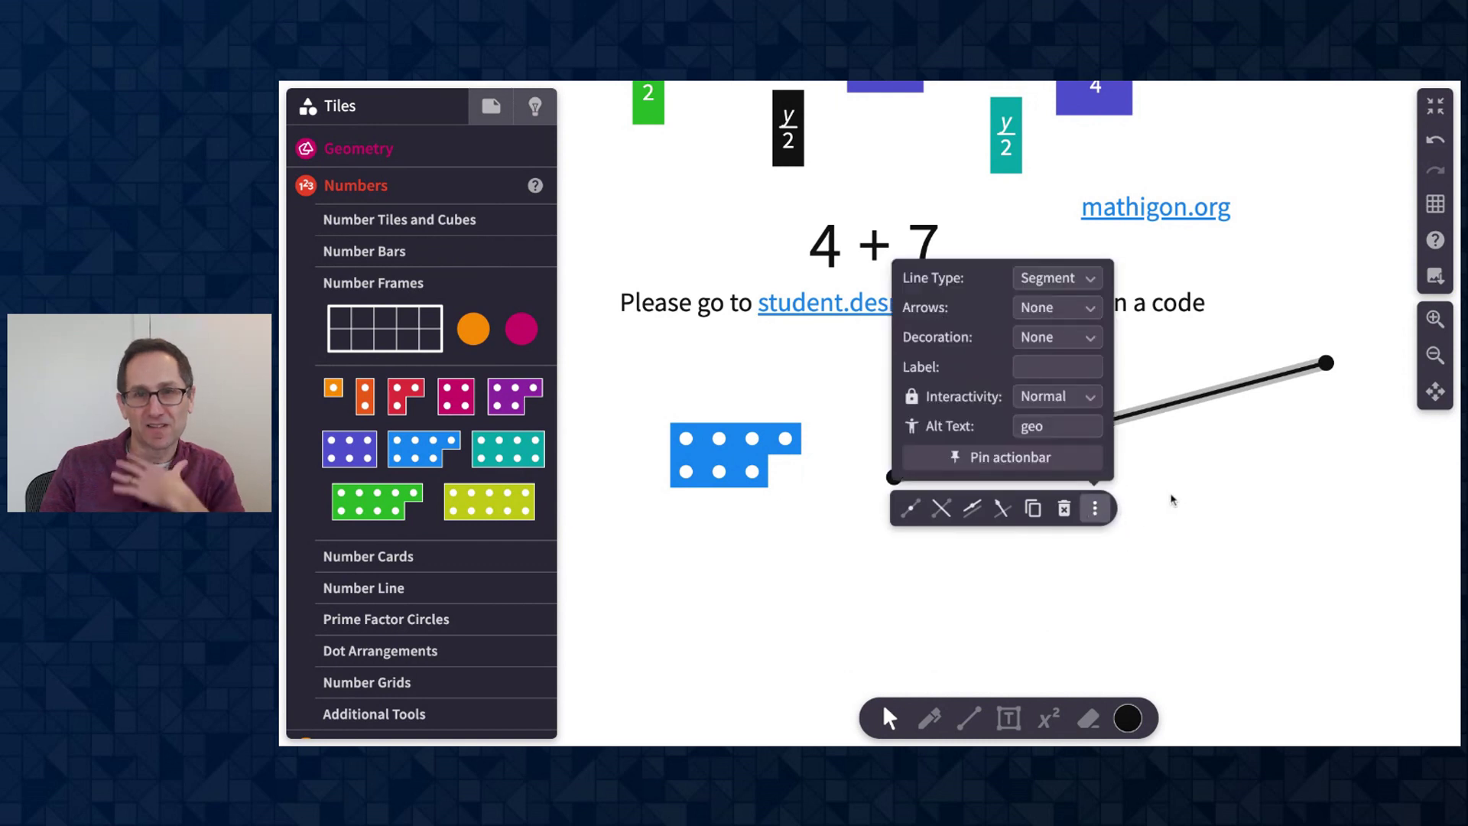
click(1061, 343)
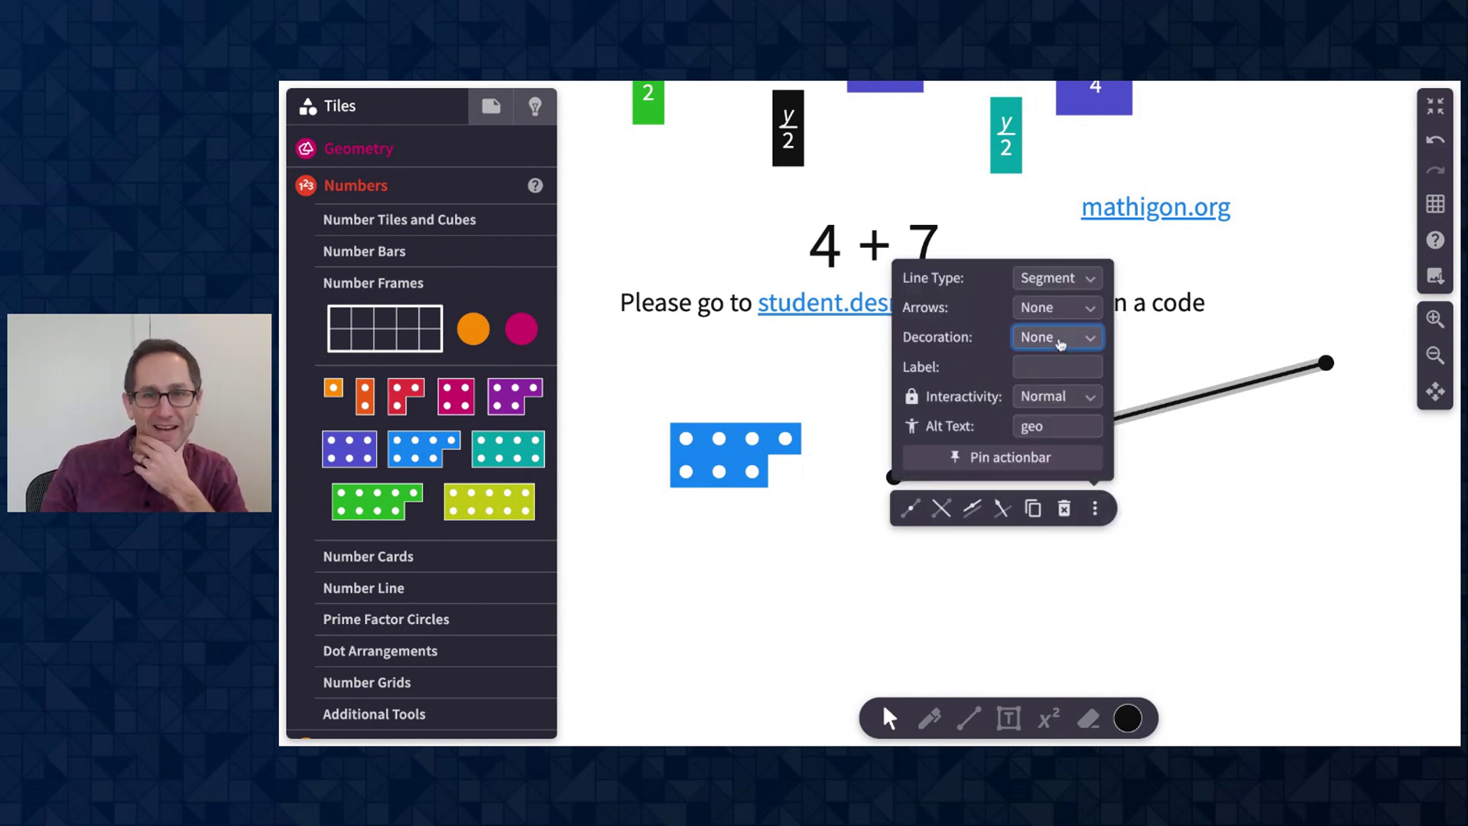
key(Down)
click(1156, 424)
click(1154, 410)
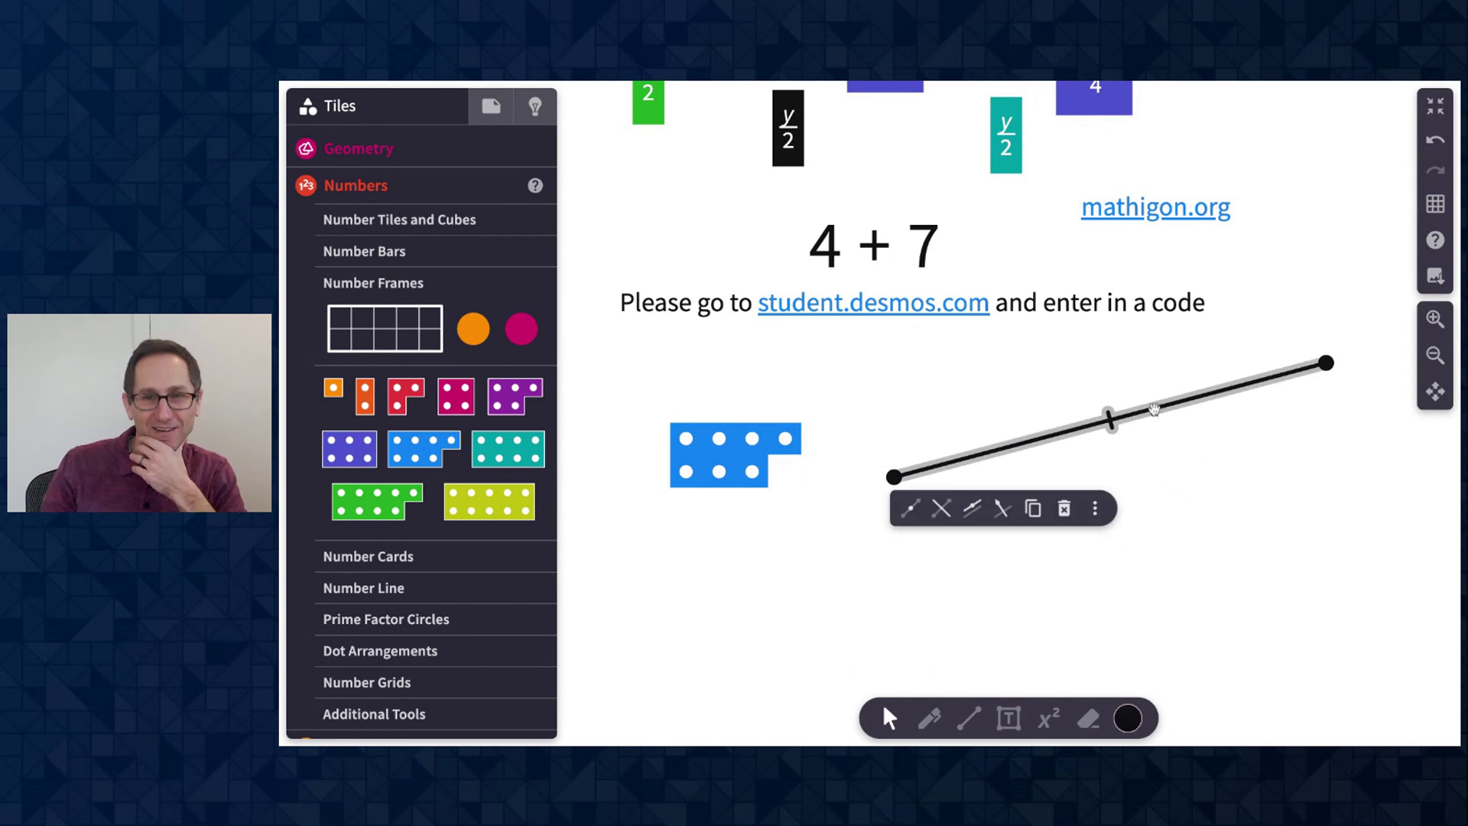
- Change the black segment's decoration to Arrow
click(1094, 510)
click(1048, 338)
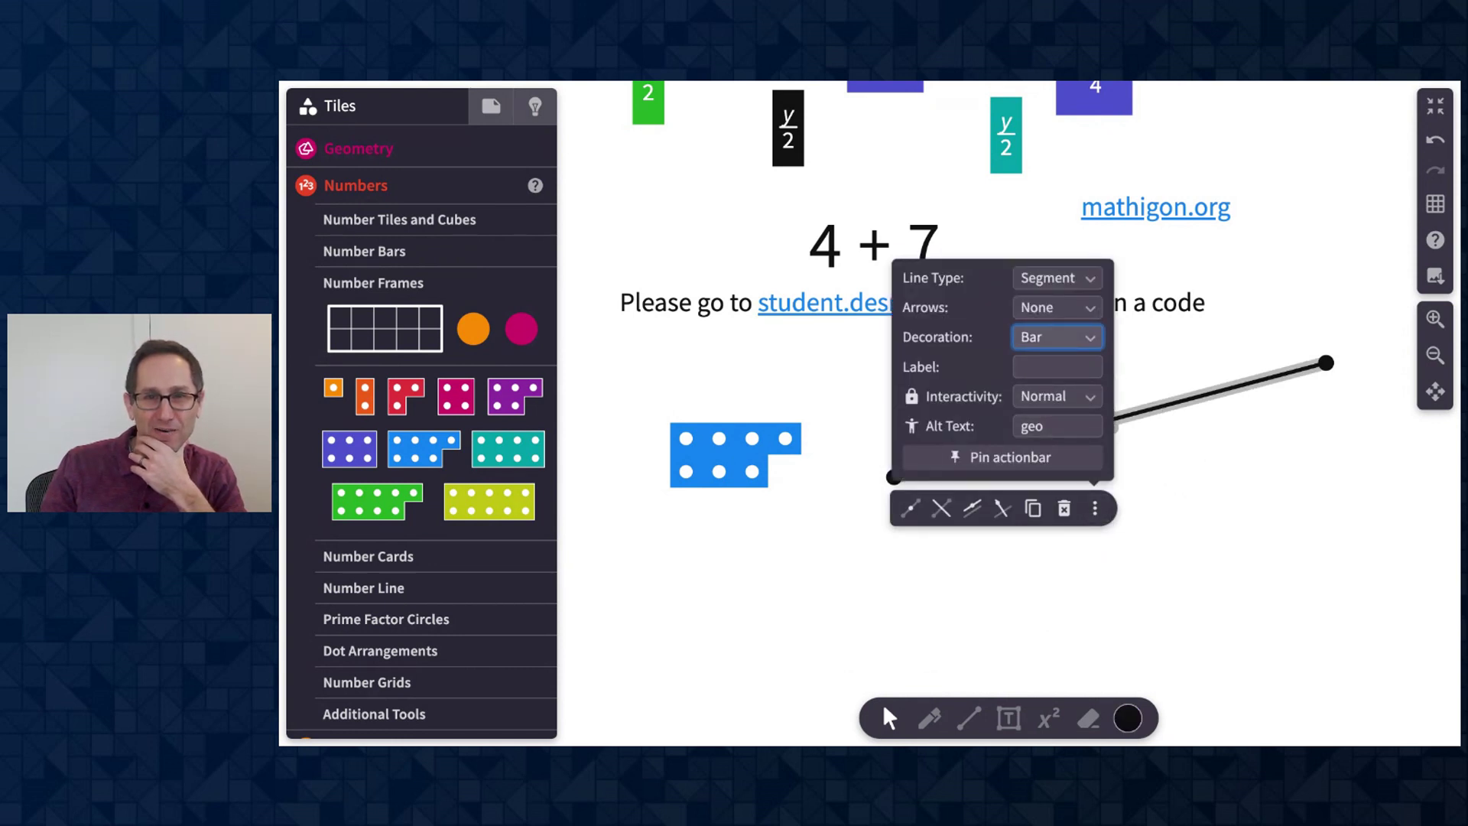
key(Down)
click(1141, 434)
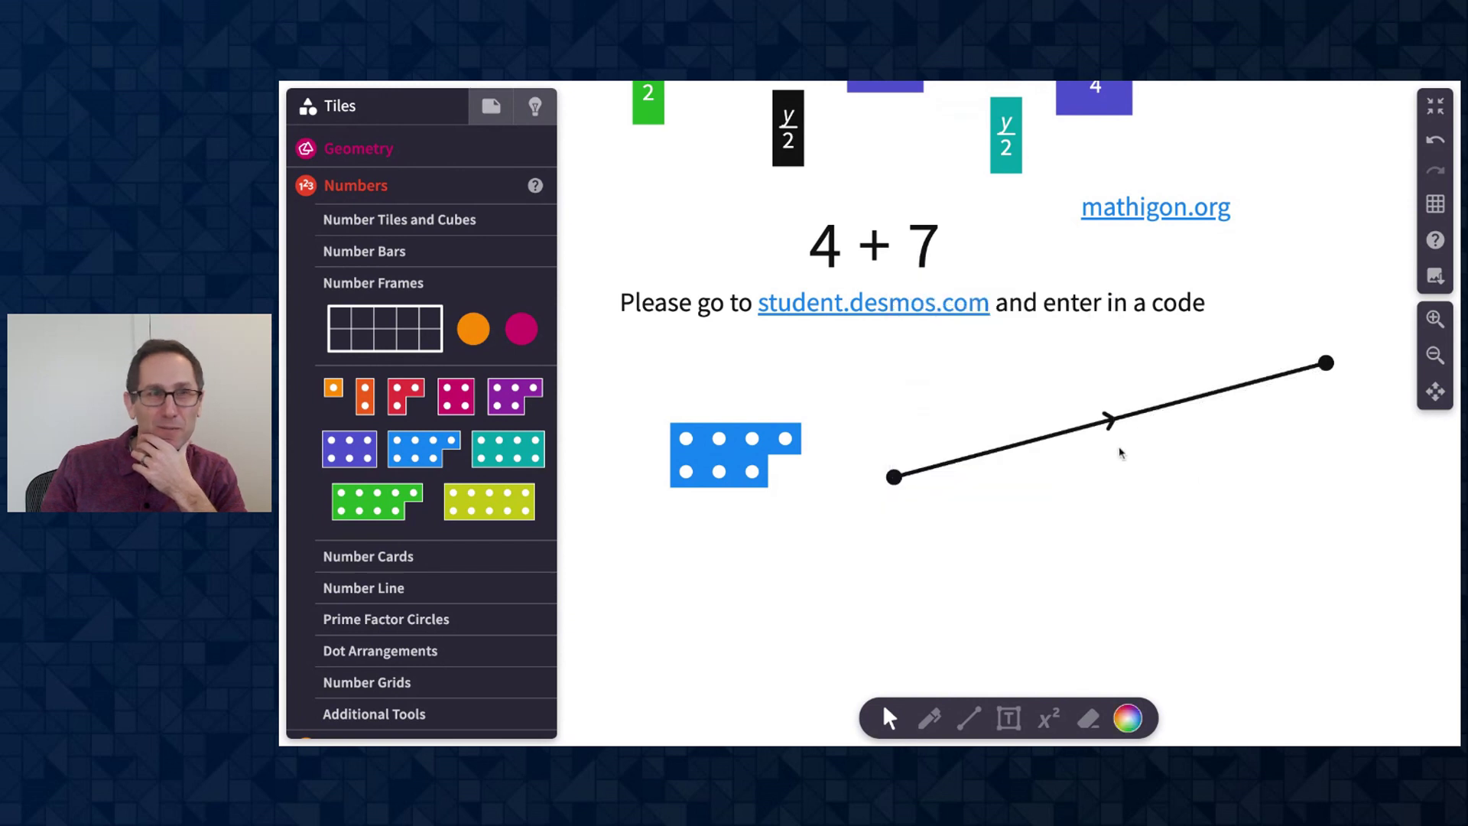
- Change the black segment's line type to Ray
click(1047, 437)
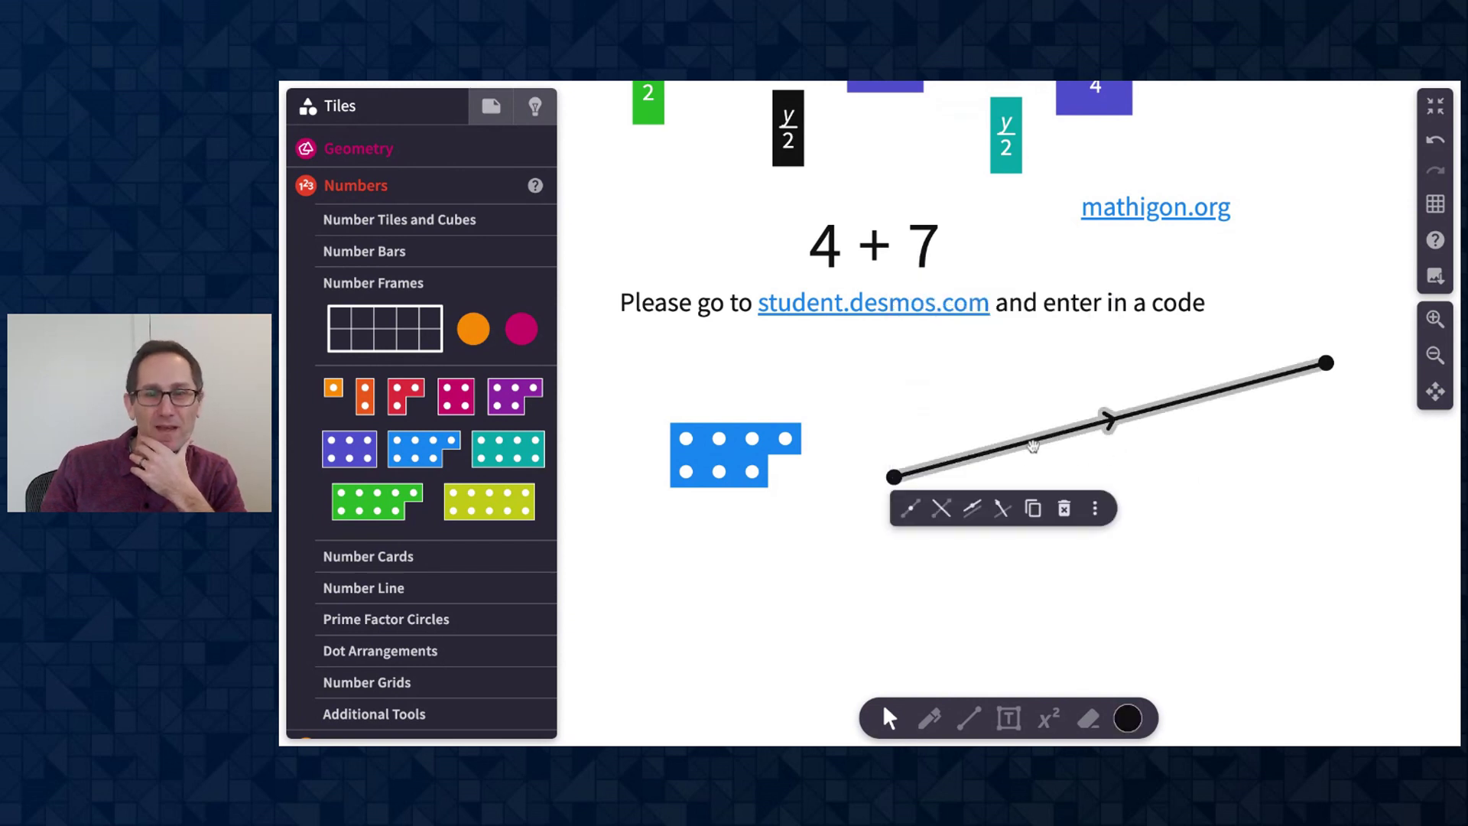
click(1096, 510)
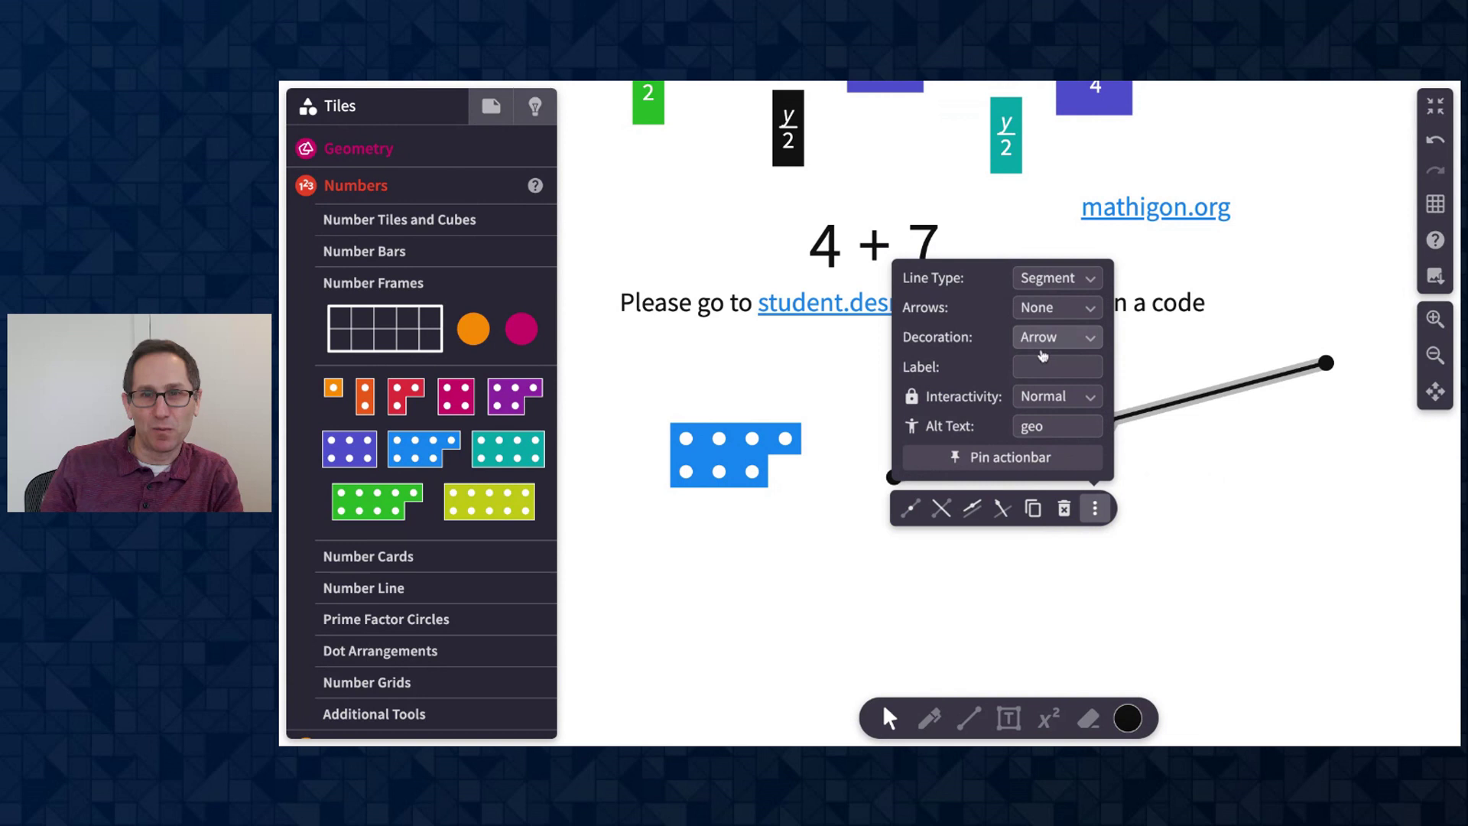
click(1049, 280)
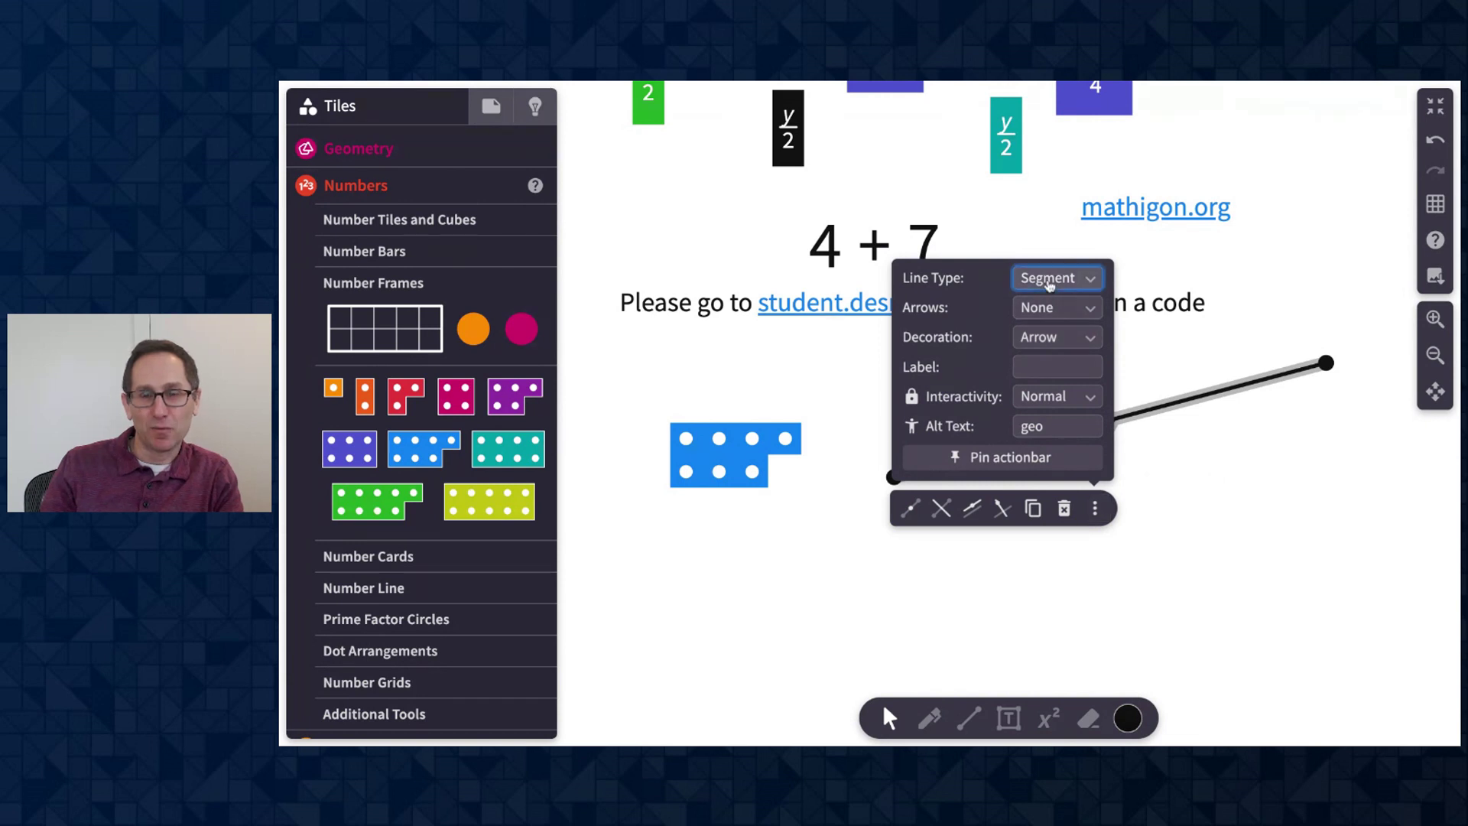
click(1051, 303)
click(1166, 505)
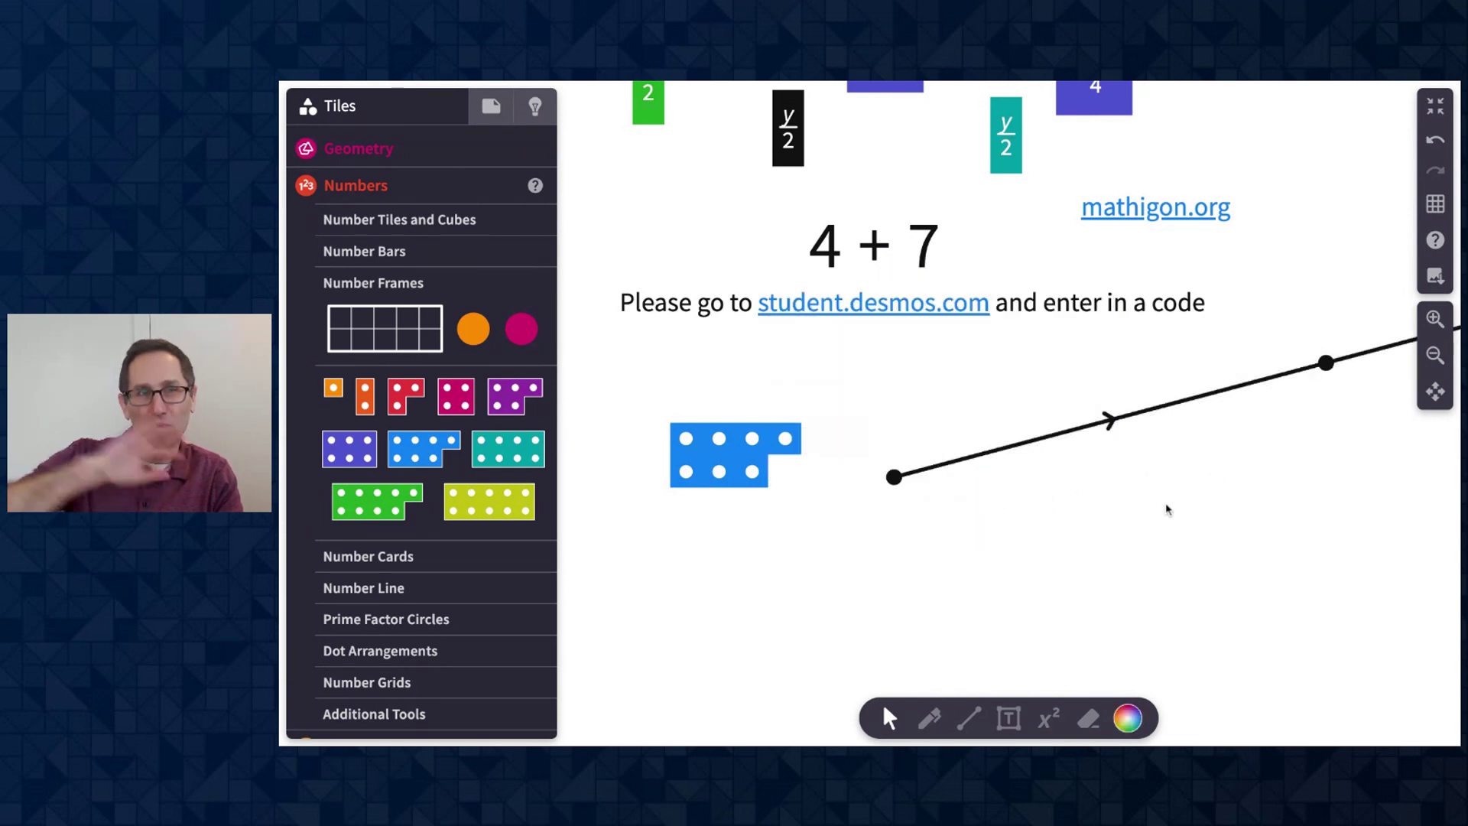
- Change the black ray's line type to Line
click(1056, 434)
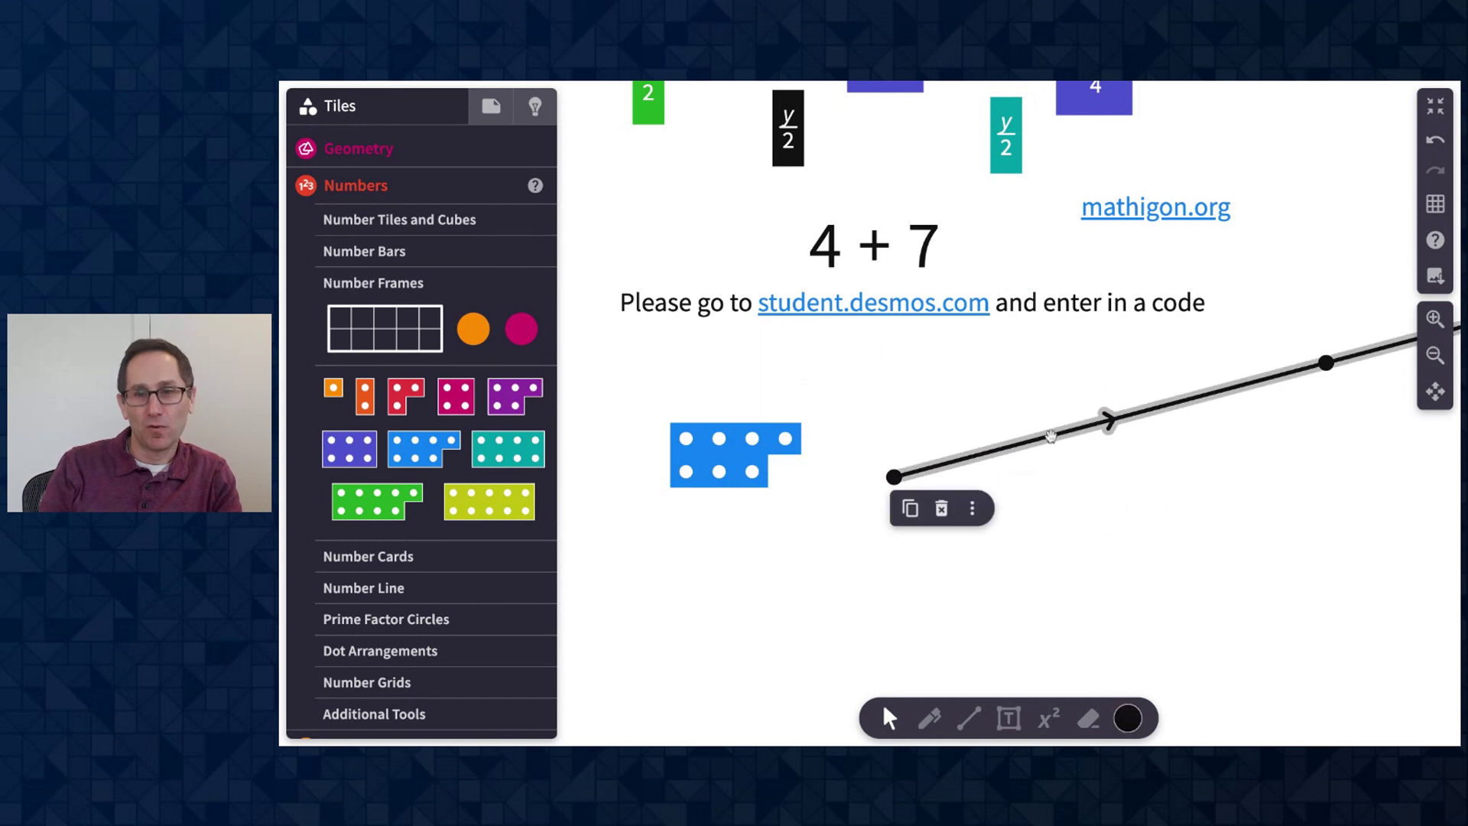
click(972, 509)
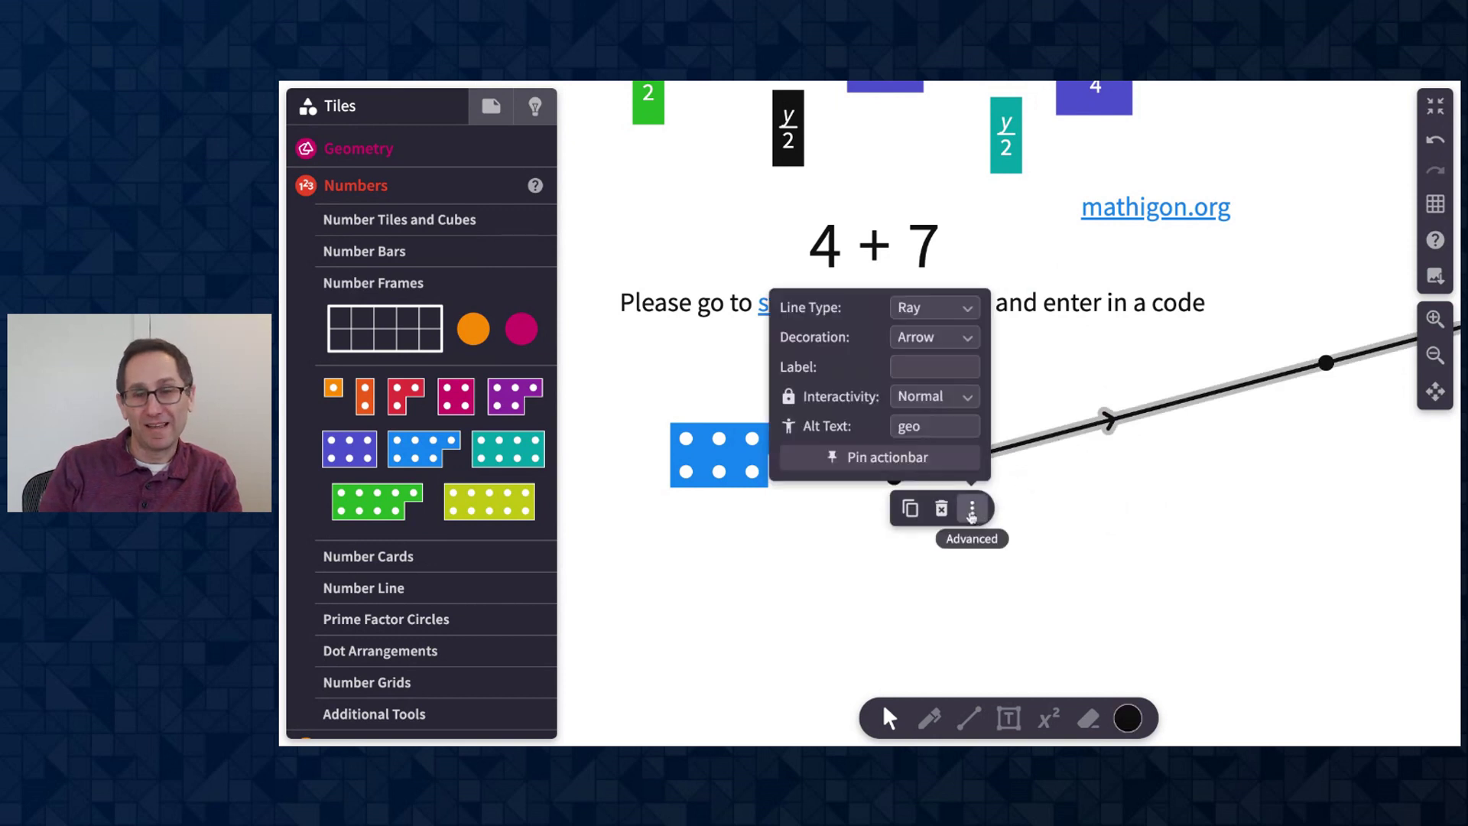
click(939, 313)
click(939, 329)
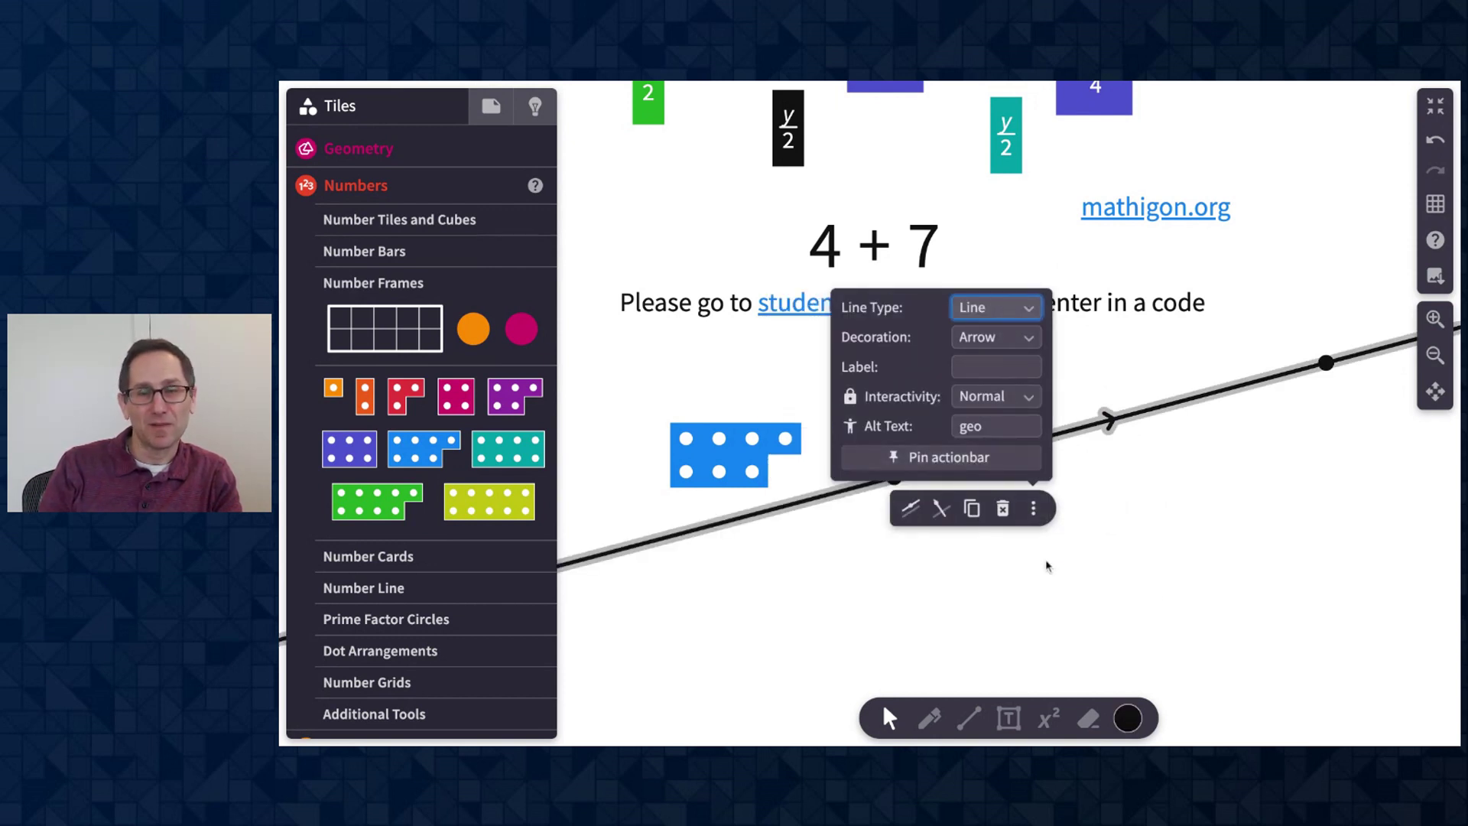
click(1212, 616)
- Set the black line's type back to Segment
click(1040, 439)
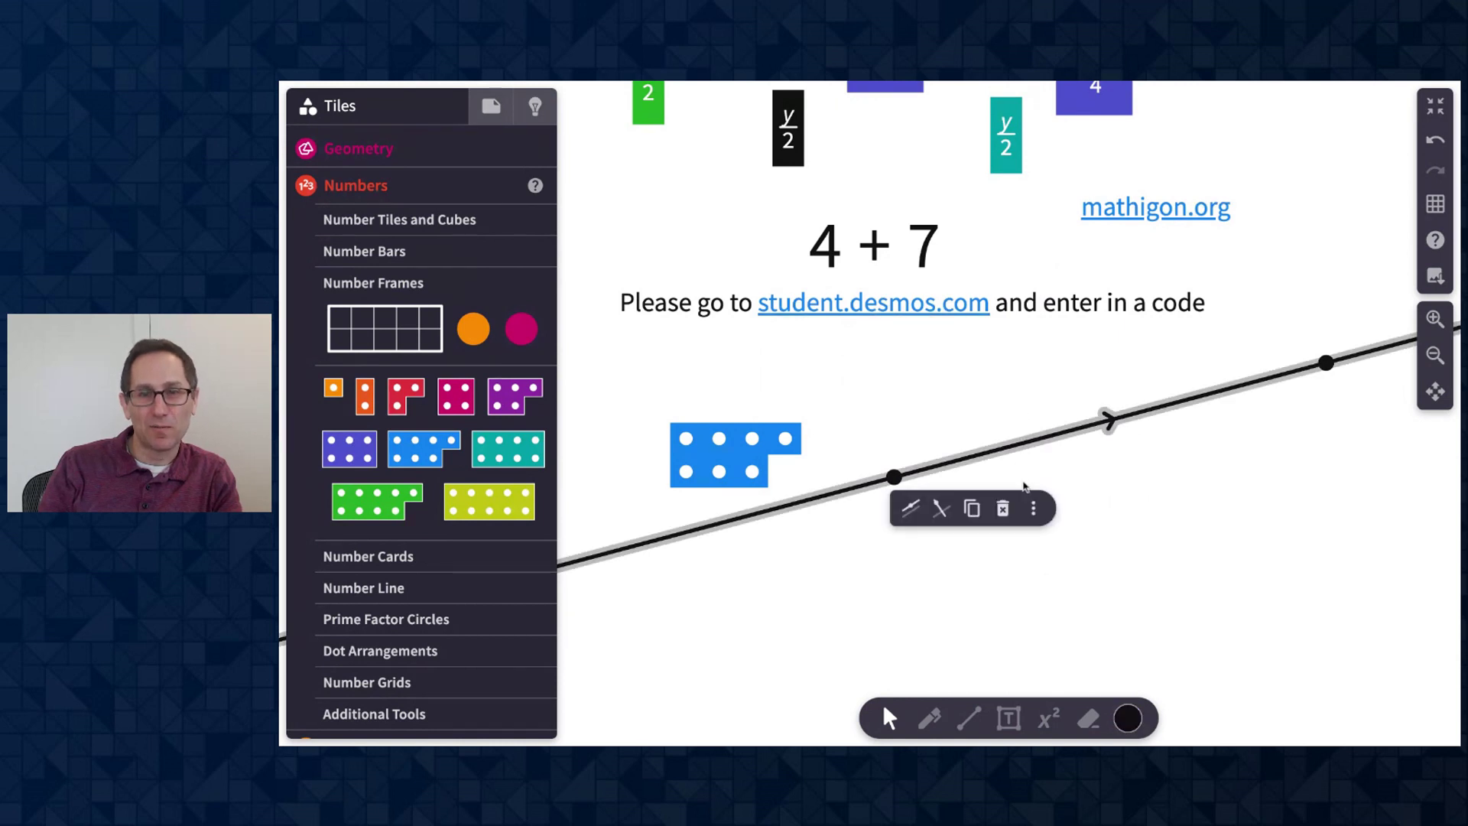
click(1033, 508)
click(1006, 315)
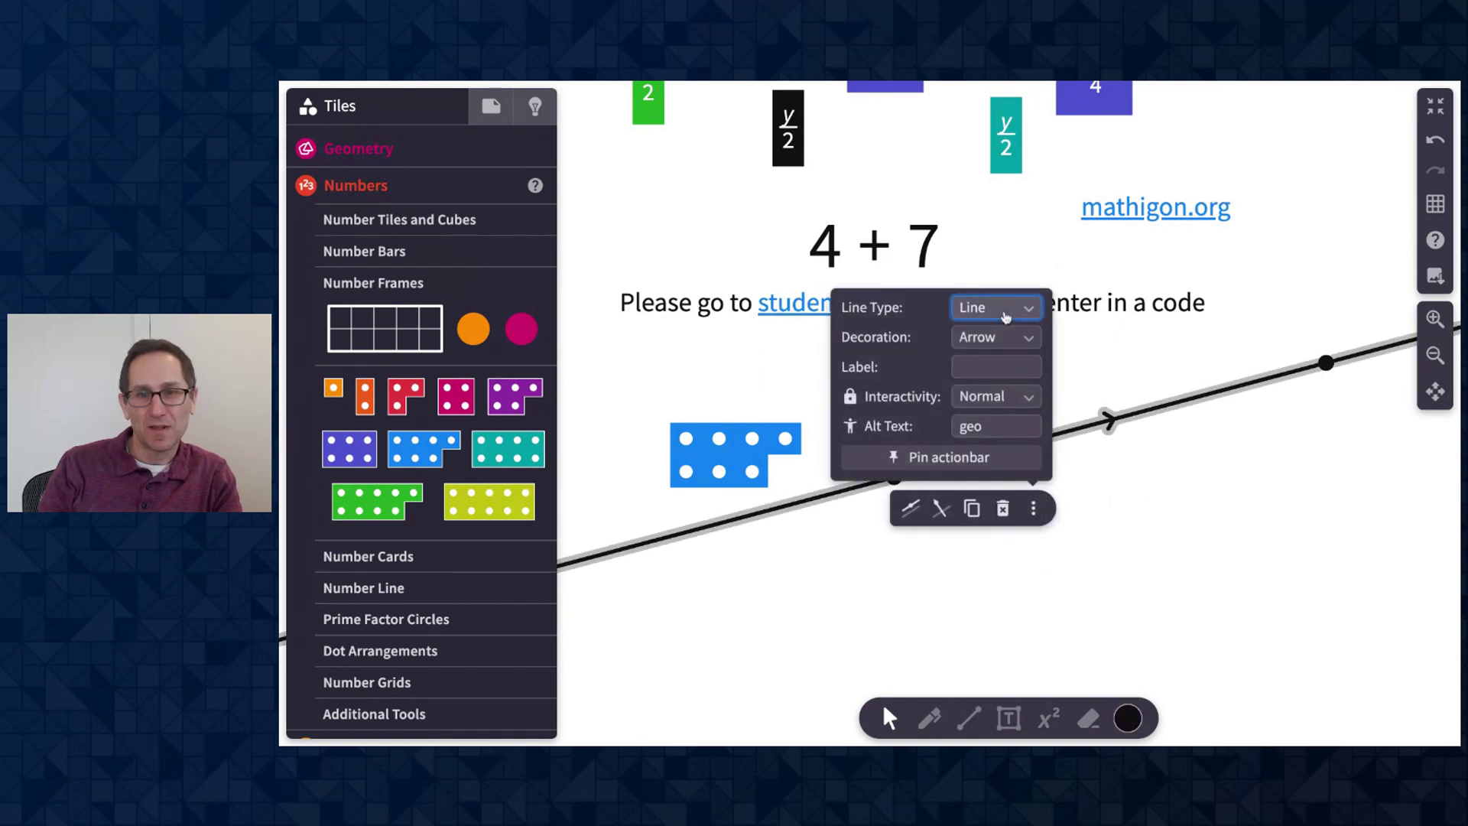
click(994, 271)
click(1203, 541)
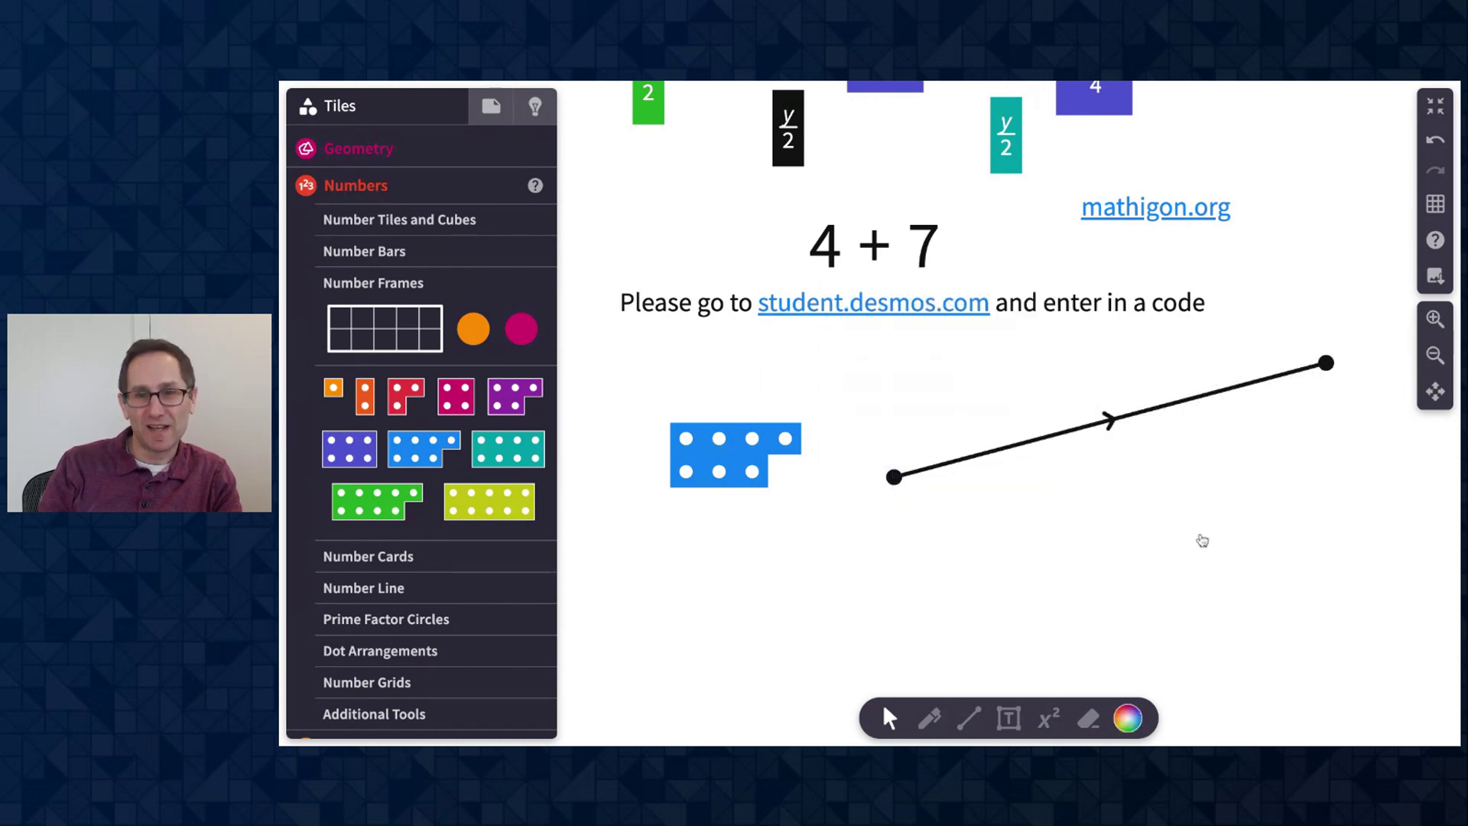
- Add arrowheads to both ends of the black segment
click(1044, 438)
click(1096, 508)
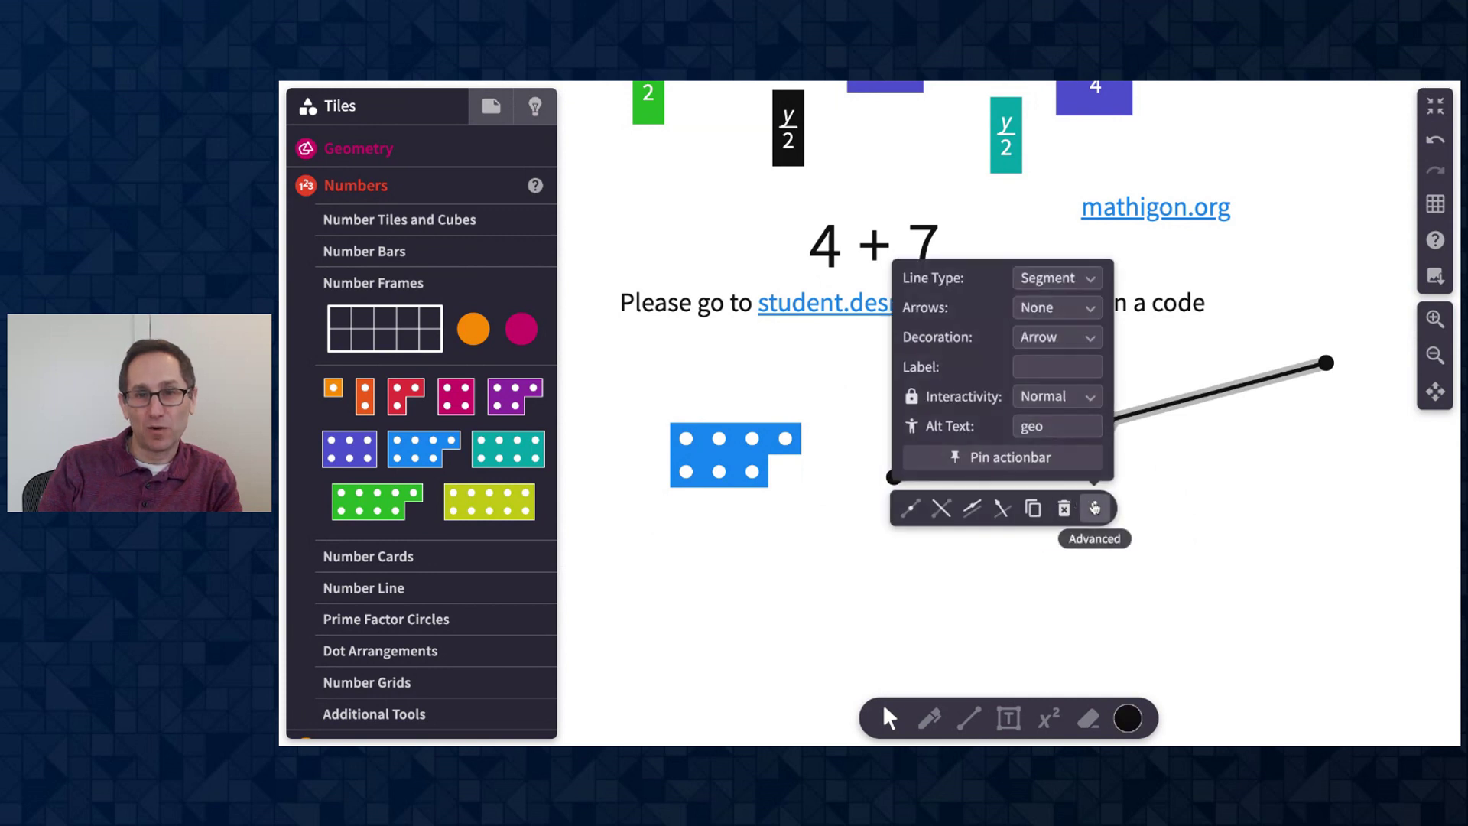
click(1059, 309)
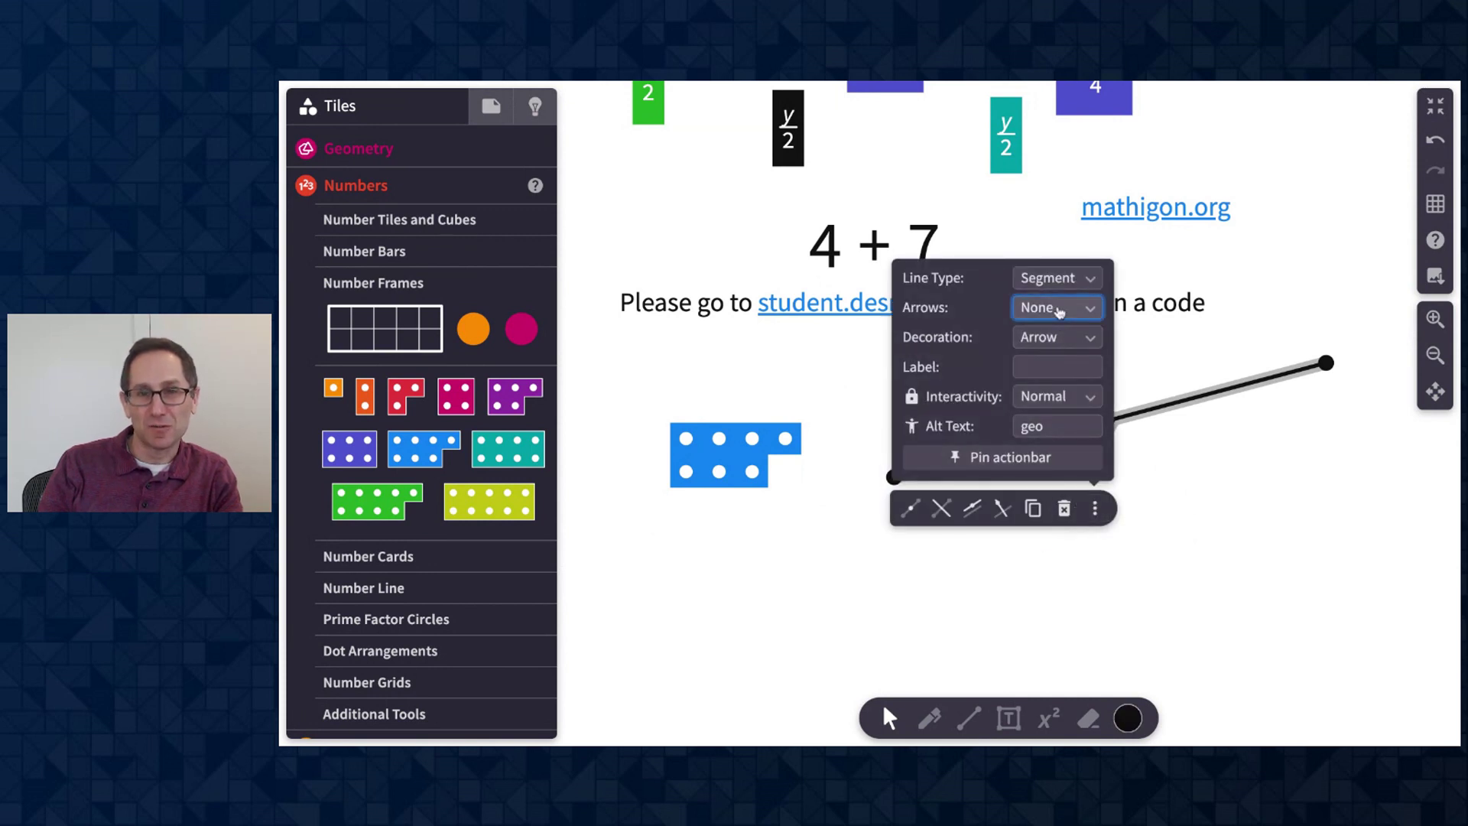
click(1059, 375)
click(1263, 603)
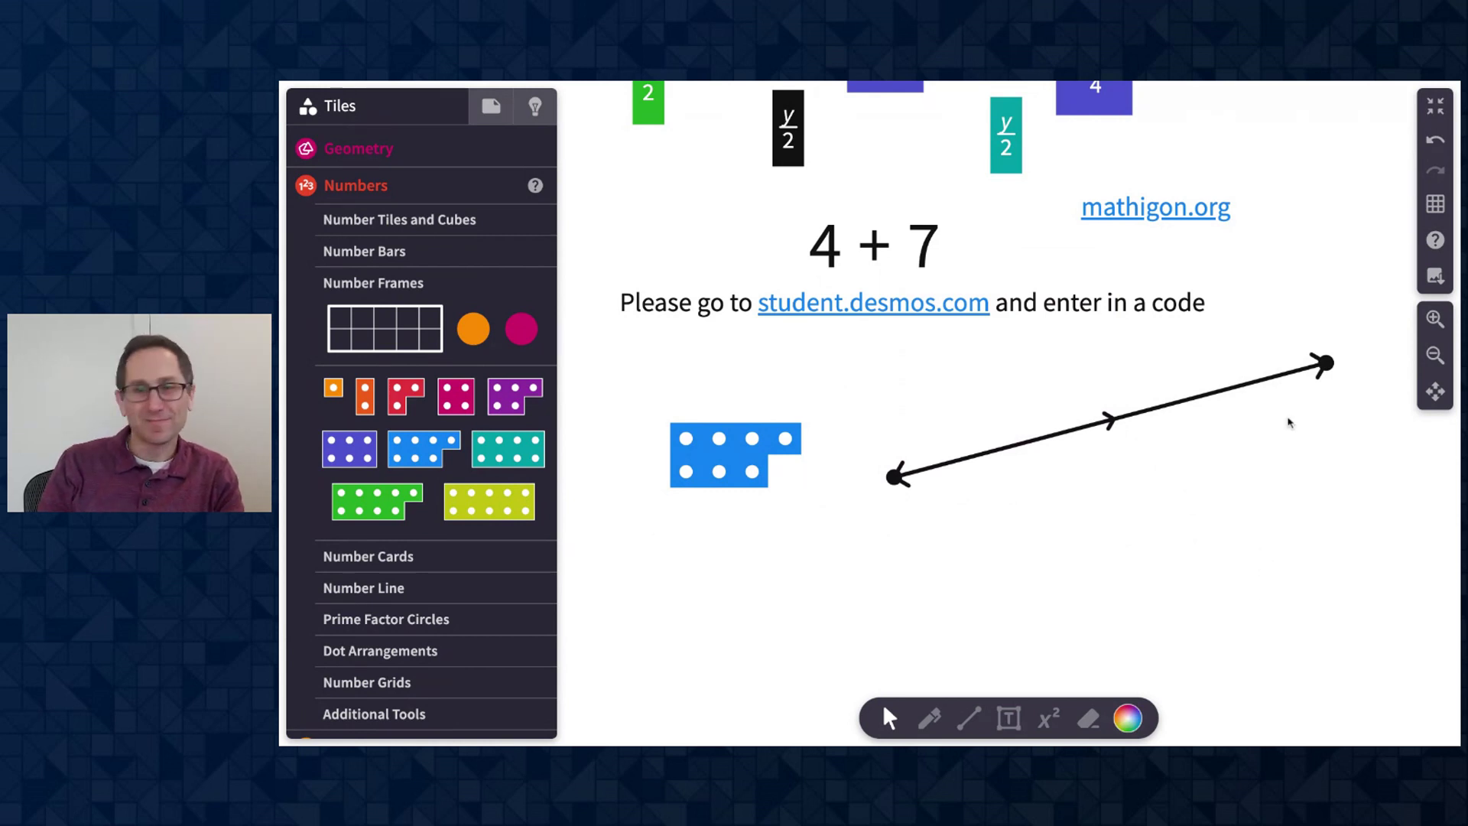
- Review the whole canvas, from the segment and links back up to the fraction pieces and polygons
click(1434, 358)
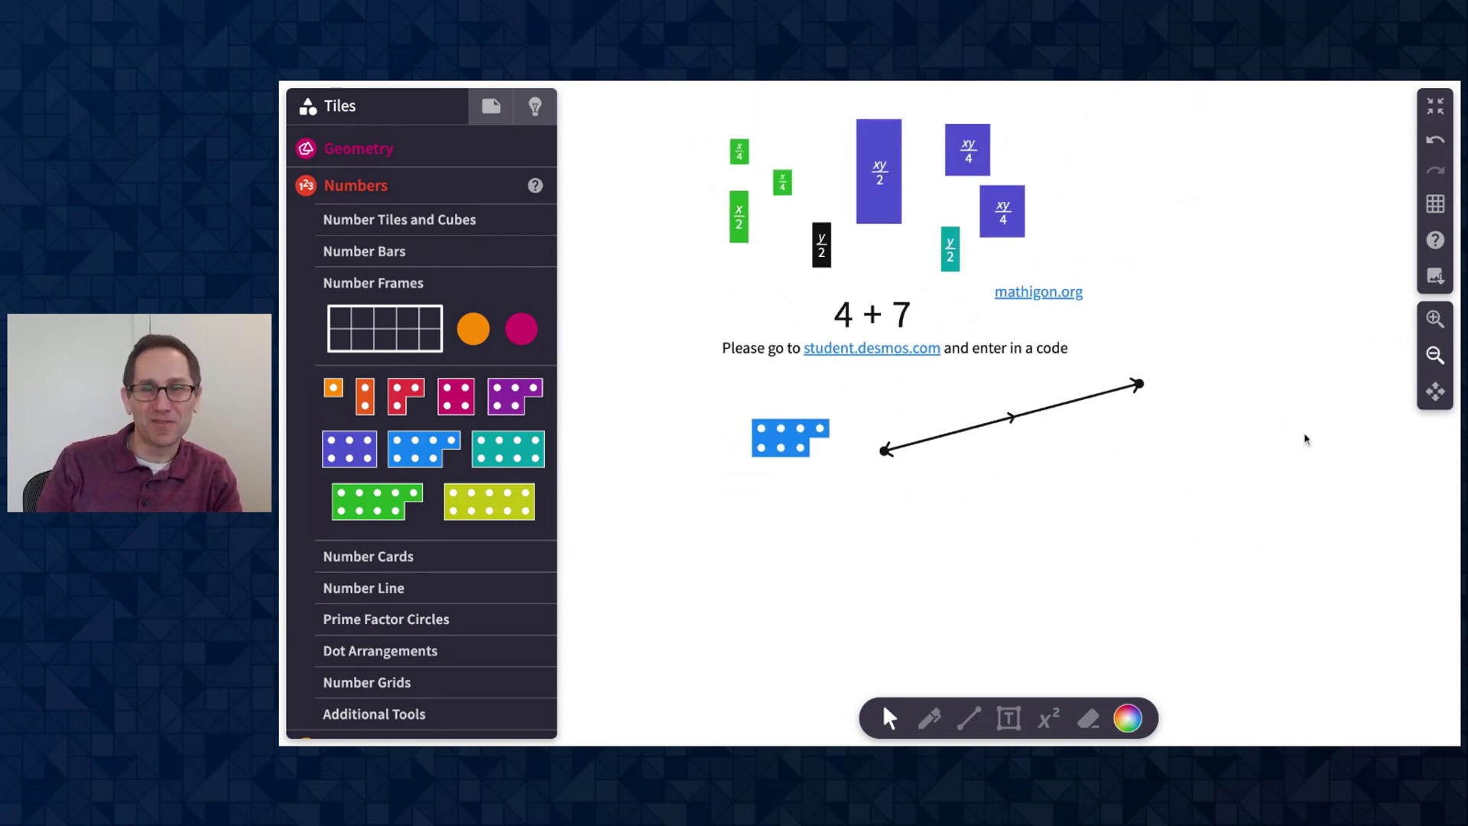
scroll(1304, 436, up, 3)
scroll(1305, 436, up, 15)
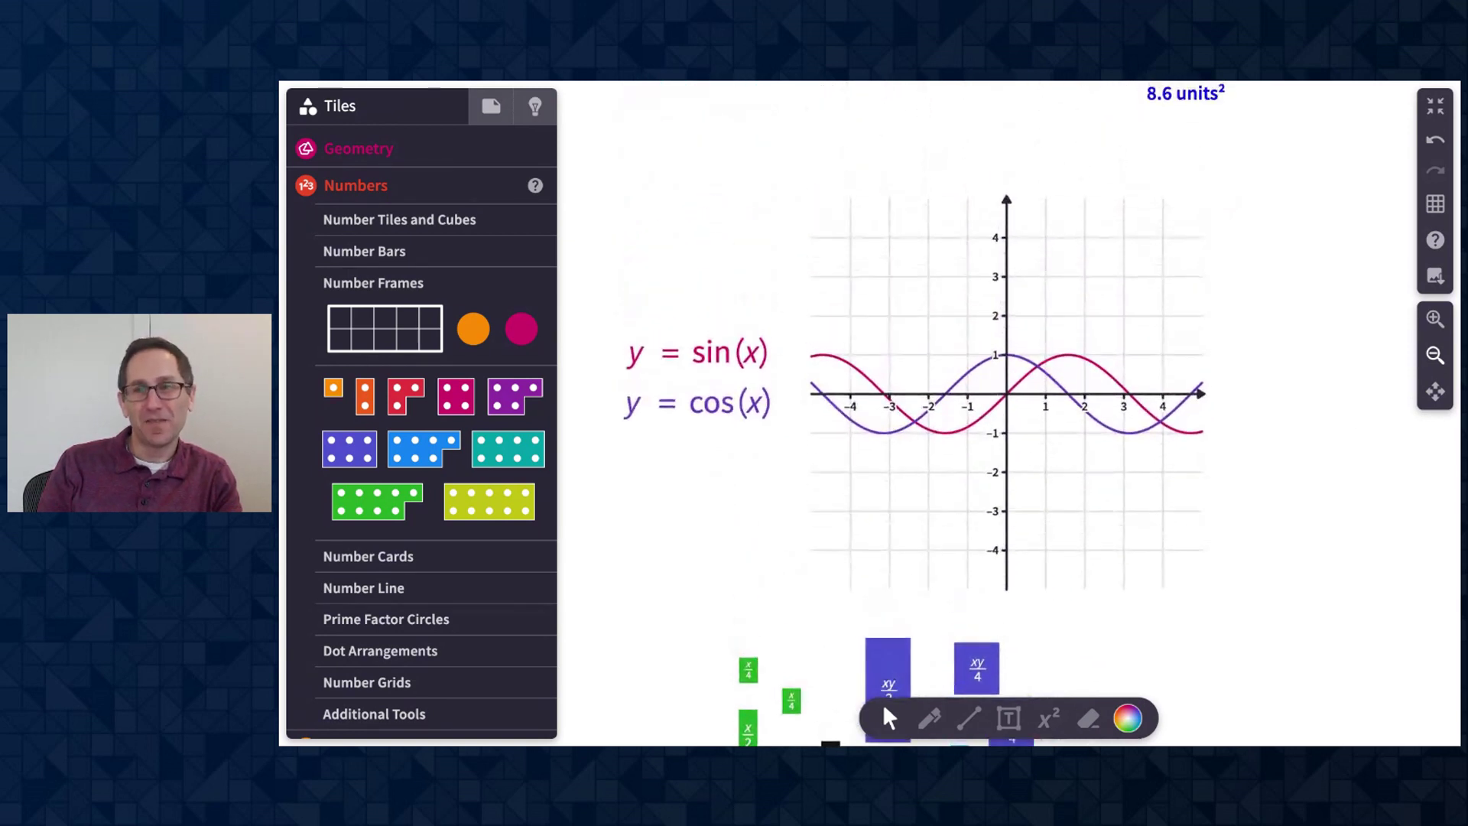
scroll(1305, 436, up, 8)
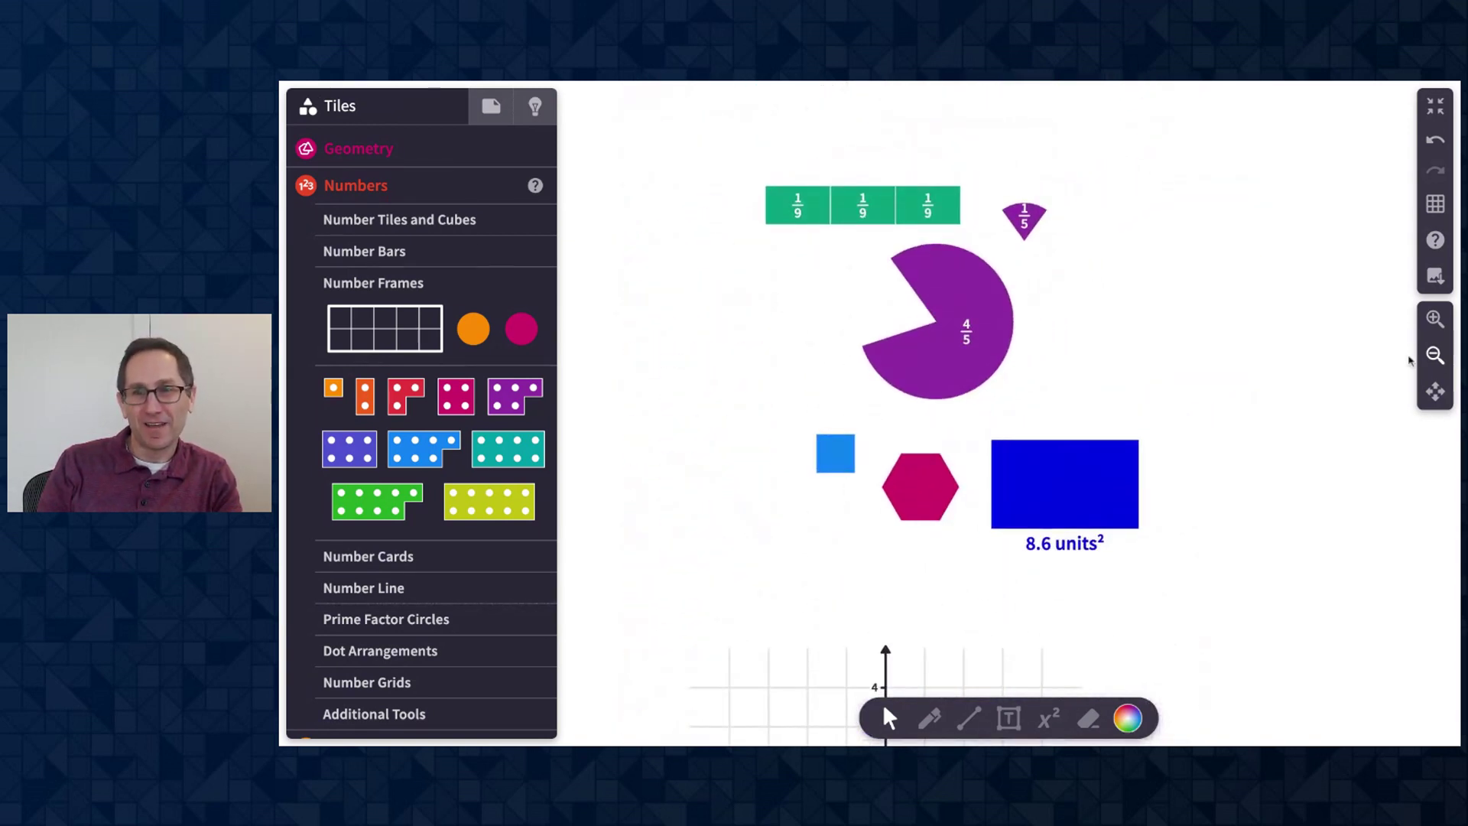
click(1435, 319)
scroll(1245, 379, up, 4)
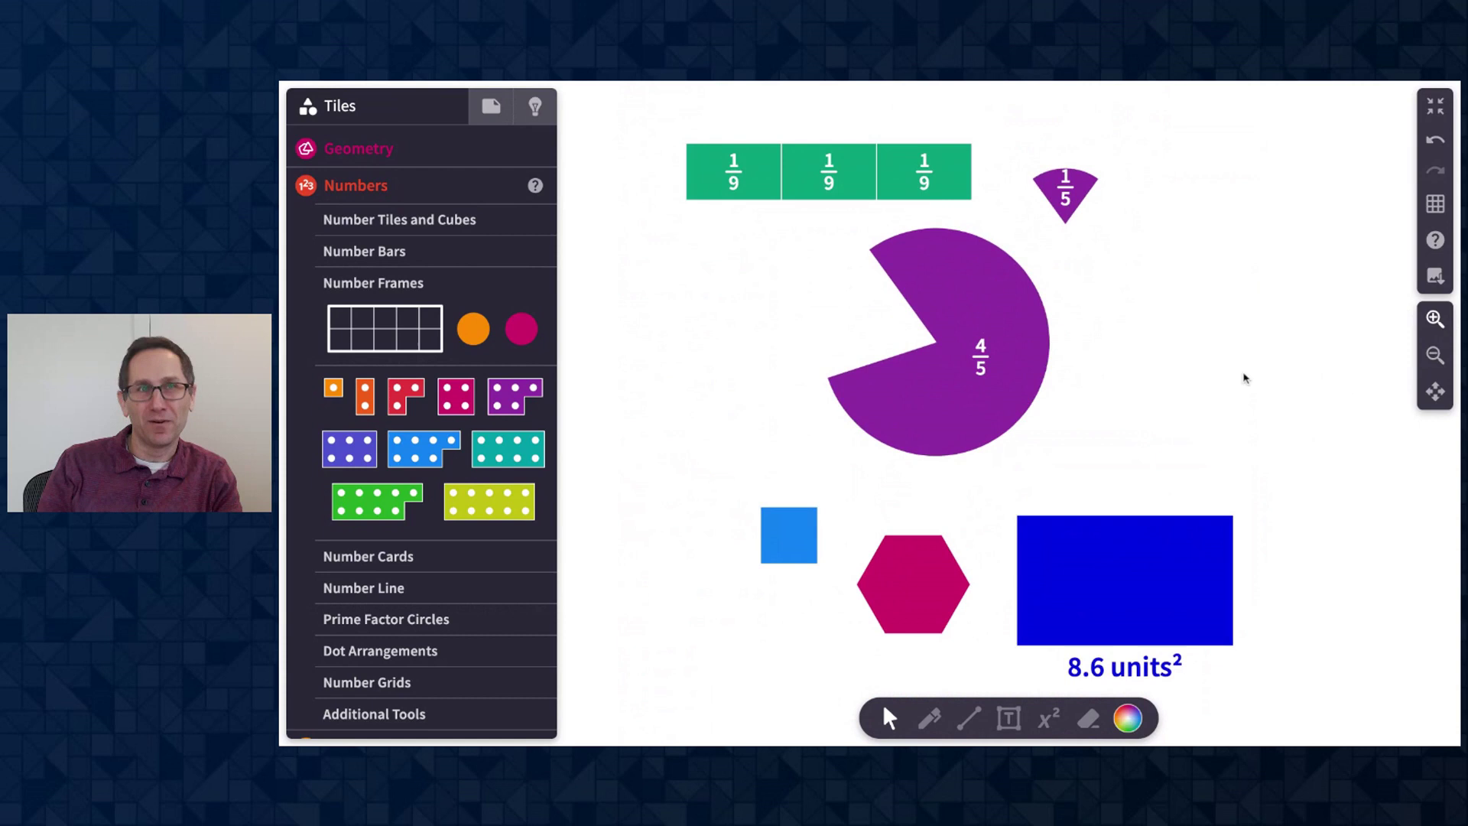
scroll(1245, 378, down, 3)
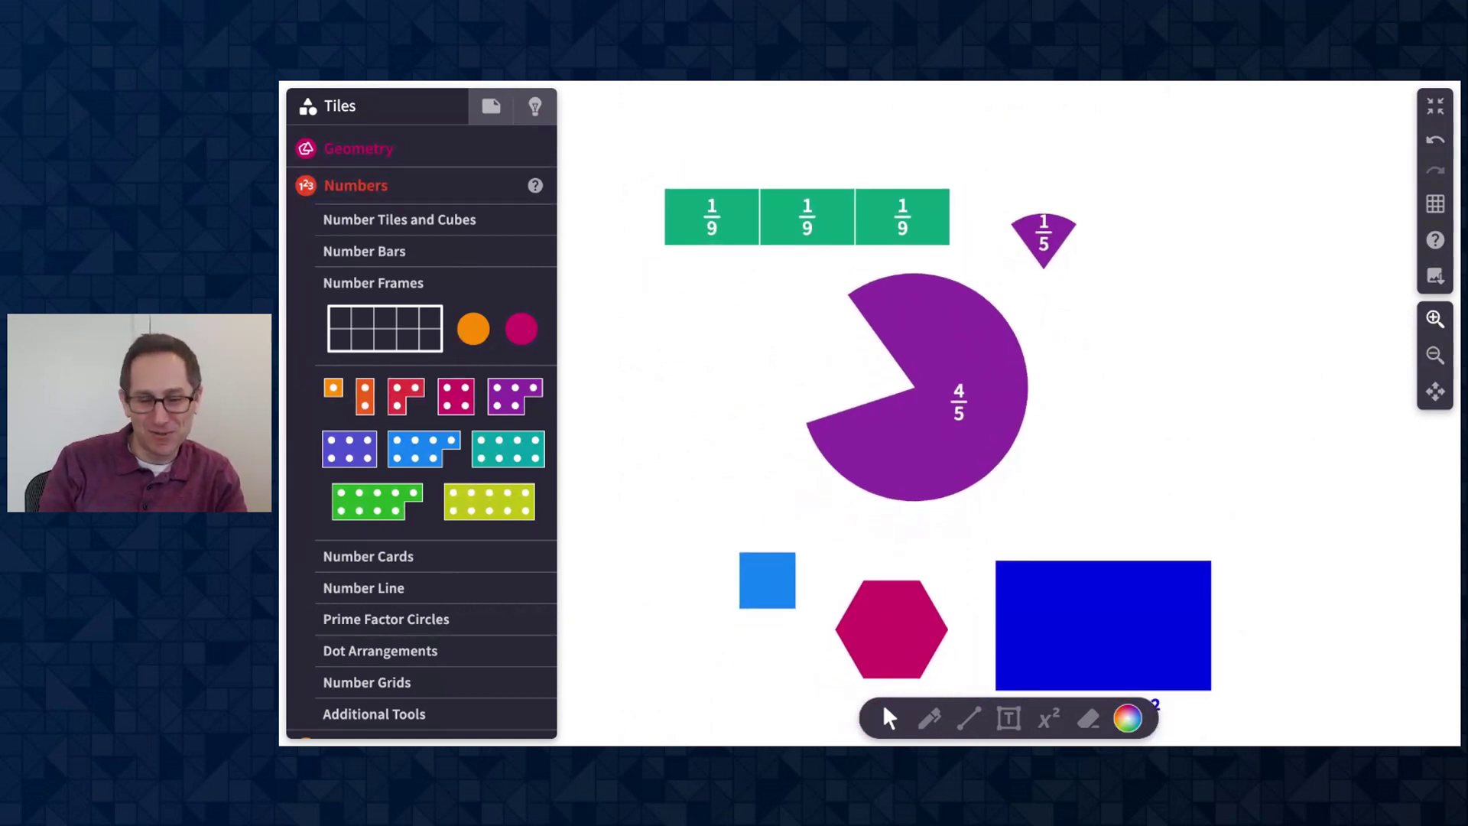